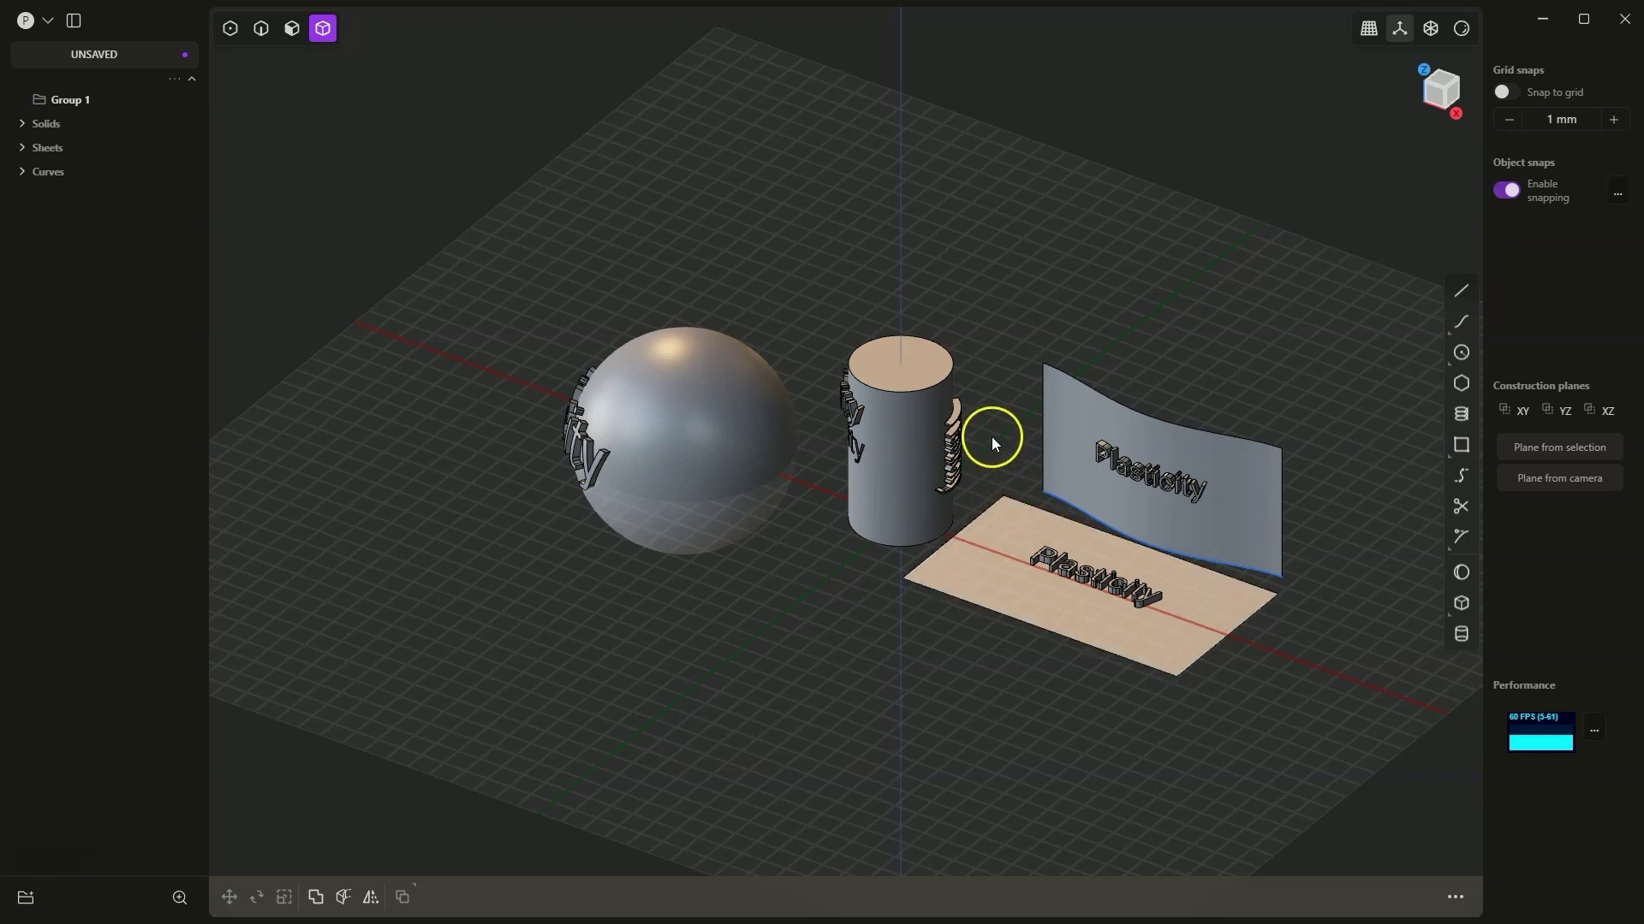
scroll(1027, 571, up, 3)
click(1029, 569)
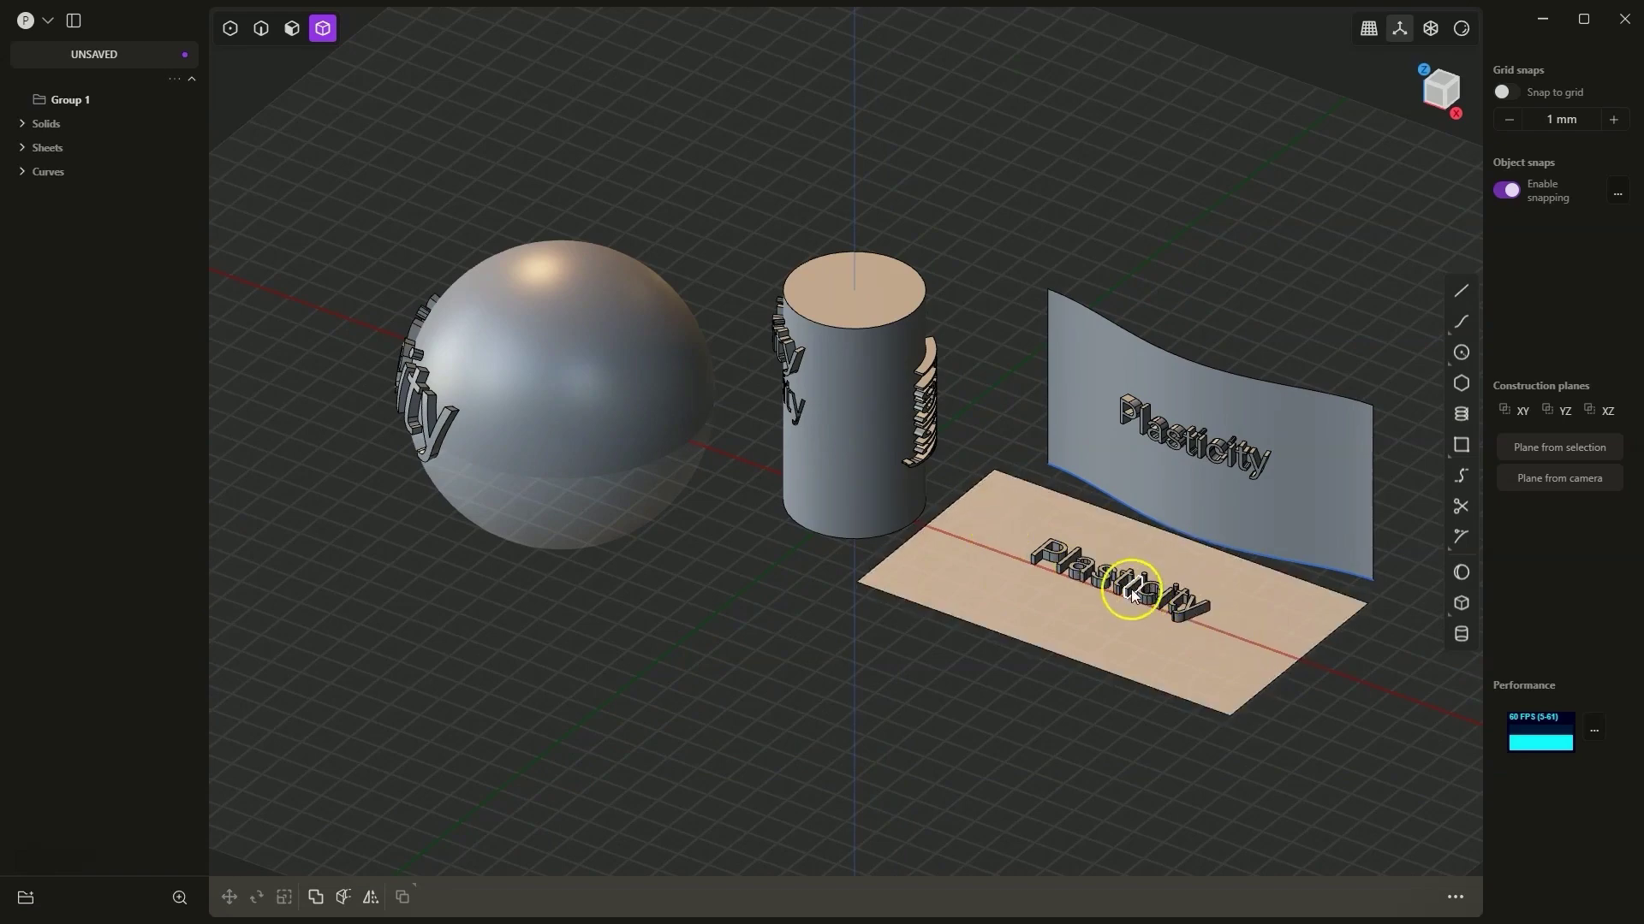
middle_drag(1132, 594, 1358, 534)
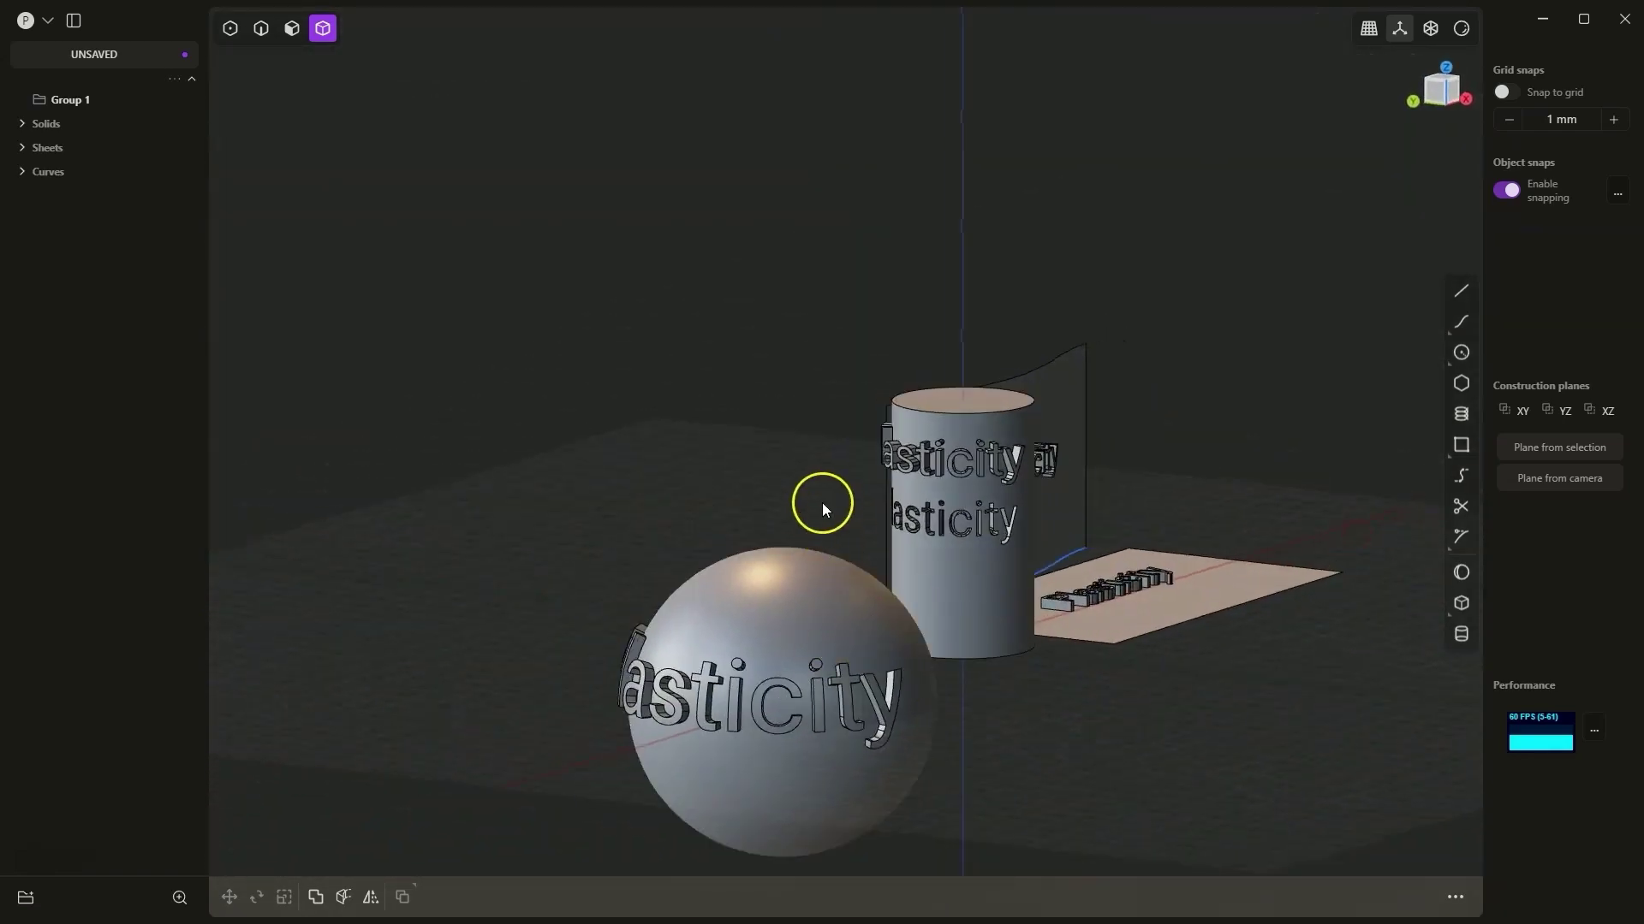
middle_drag(597, 502, 532, 490)
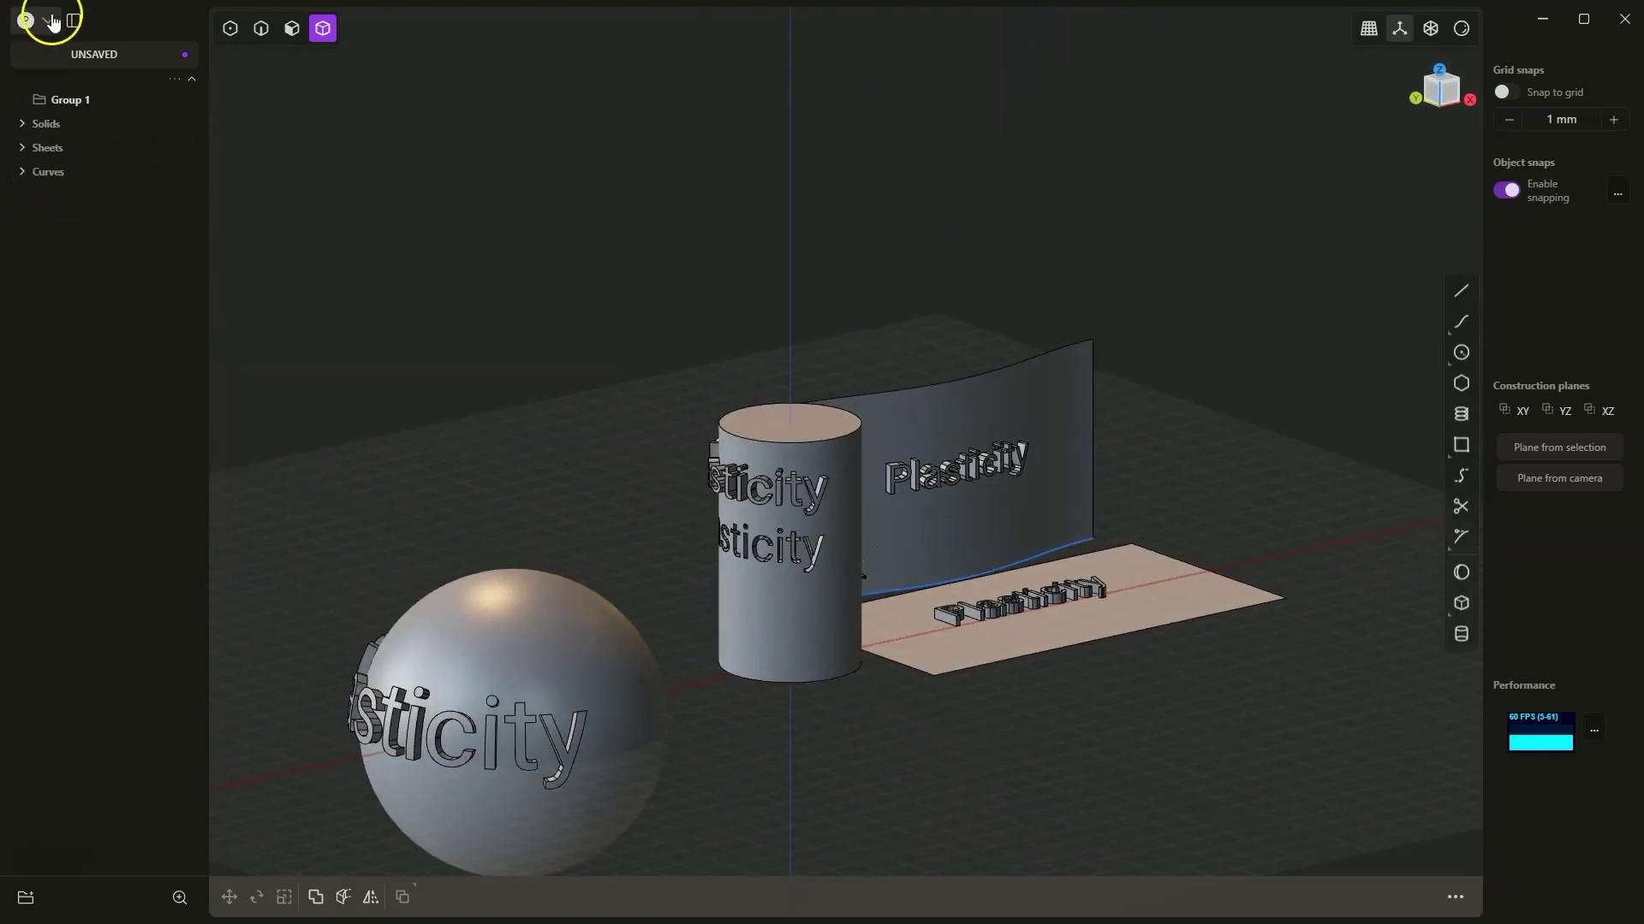
Start a new, empty document in place of the example scene.
click(51, 16)
click(123, 53)
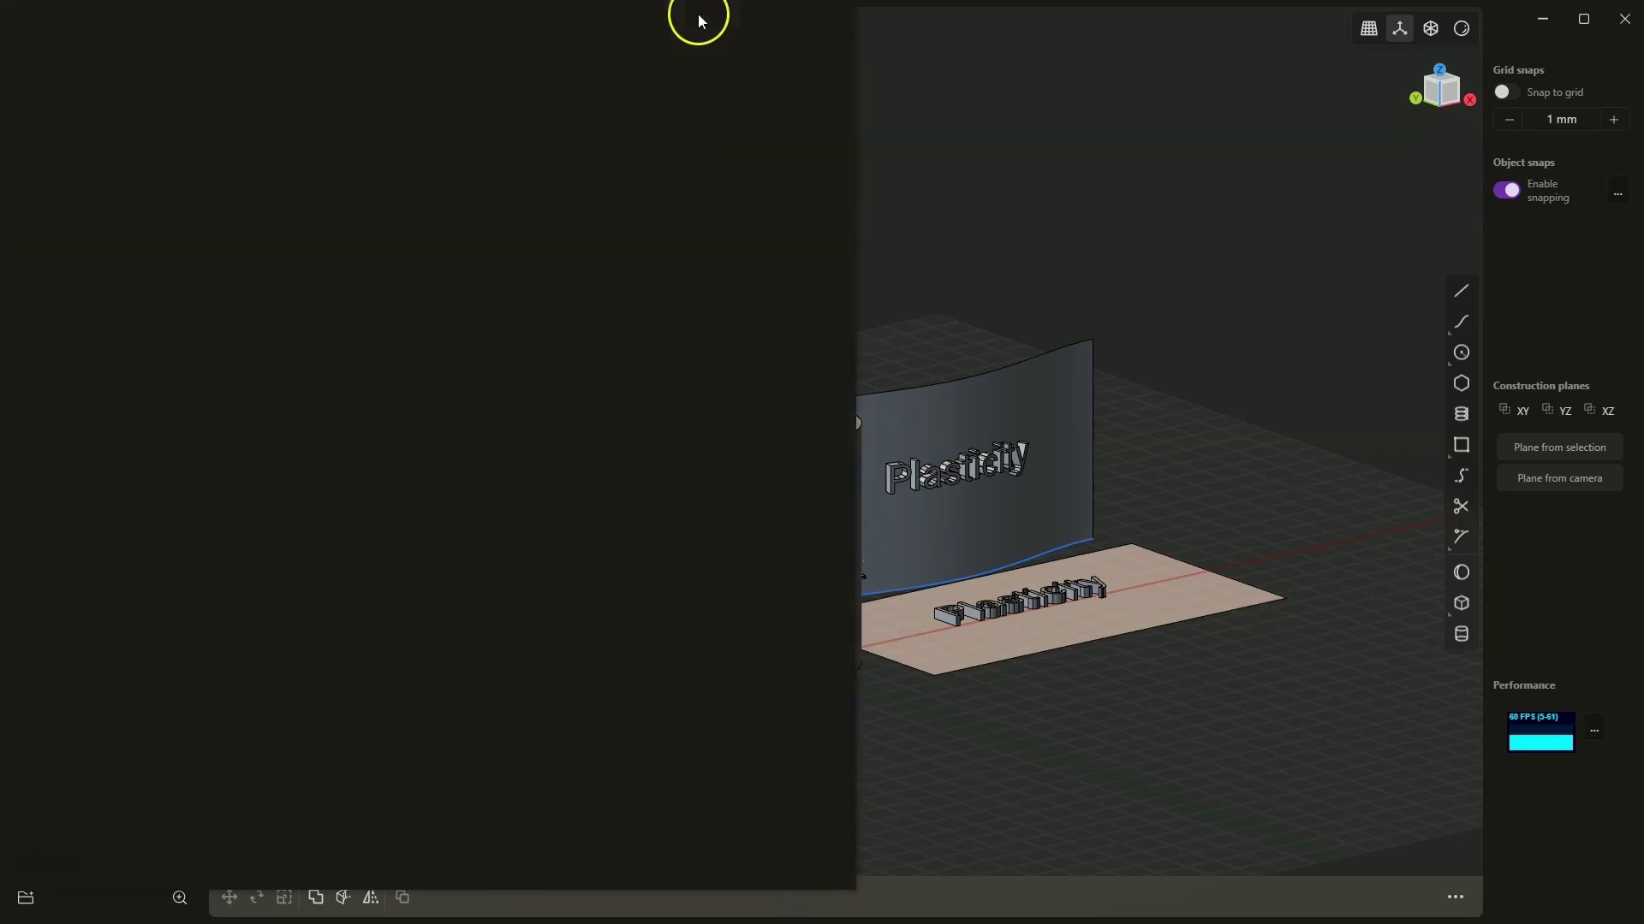
click(796, 24)
click(947, 238)
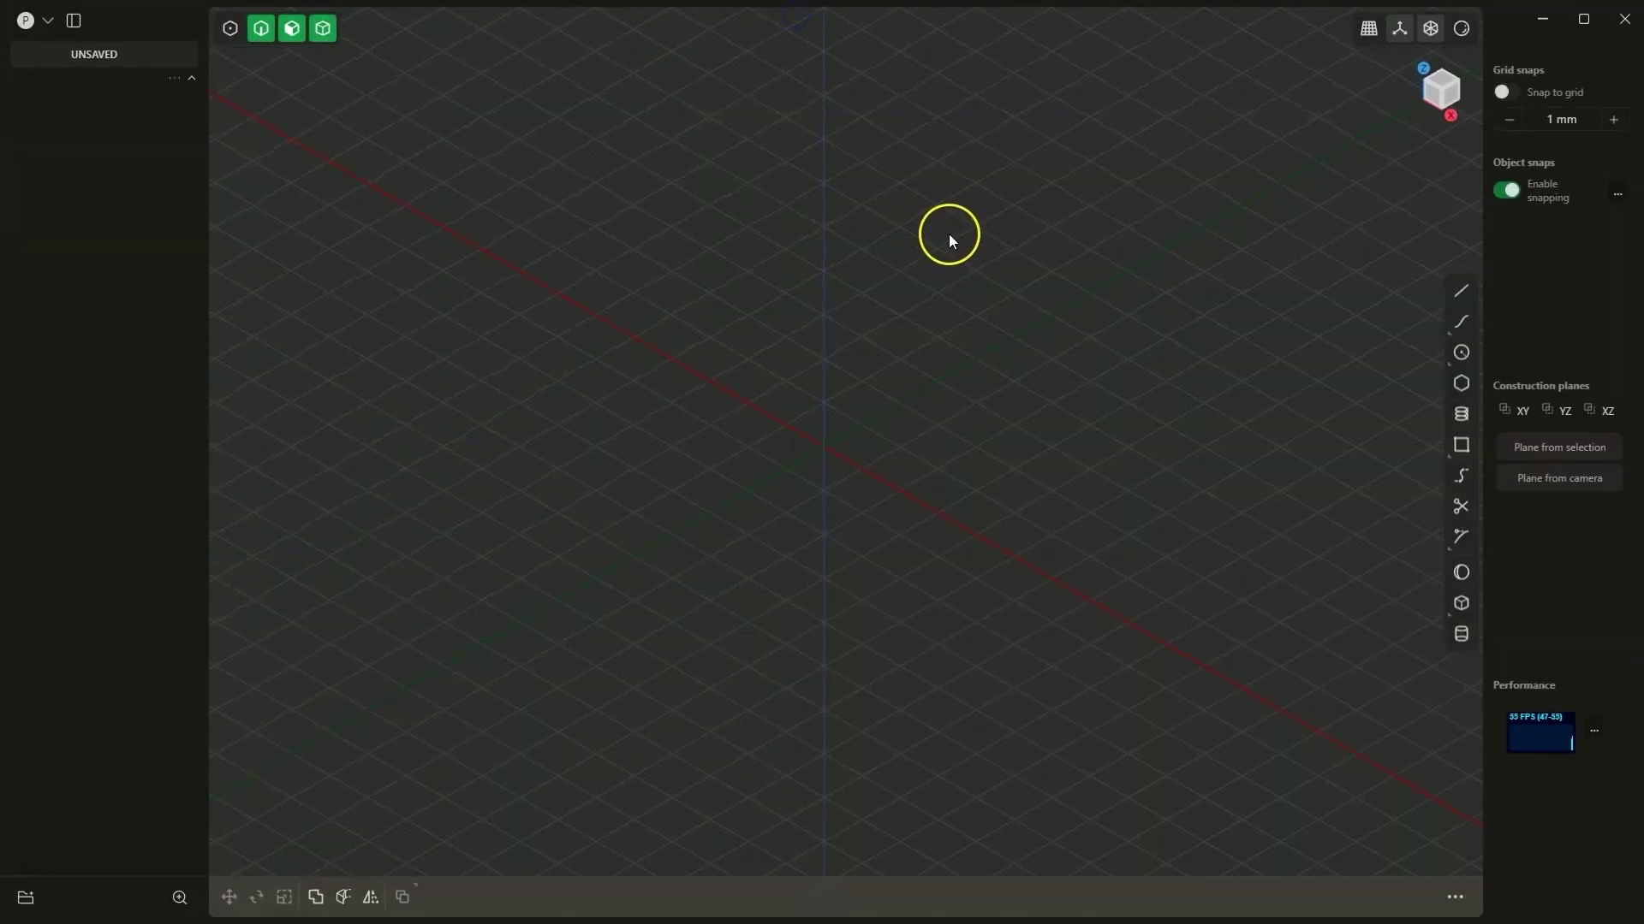
Create a cylinder centred on the origin with a 40 mm diameter and a 70 mm height.
click(1461, 635)
click(823, 447)
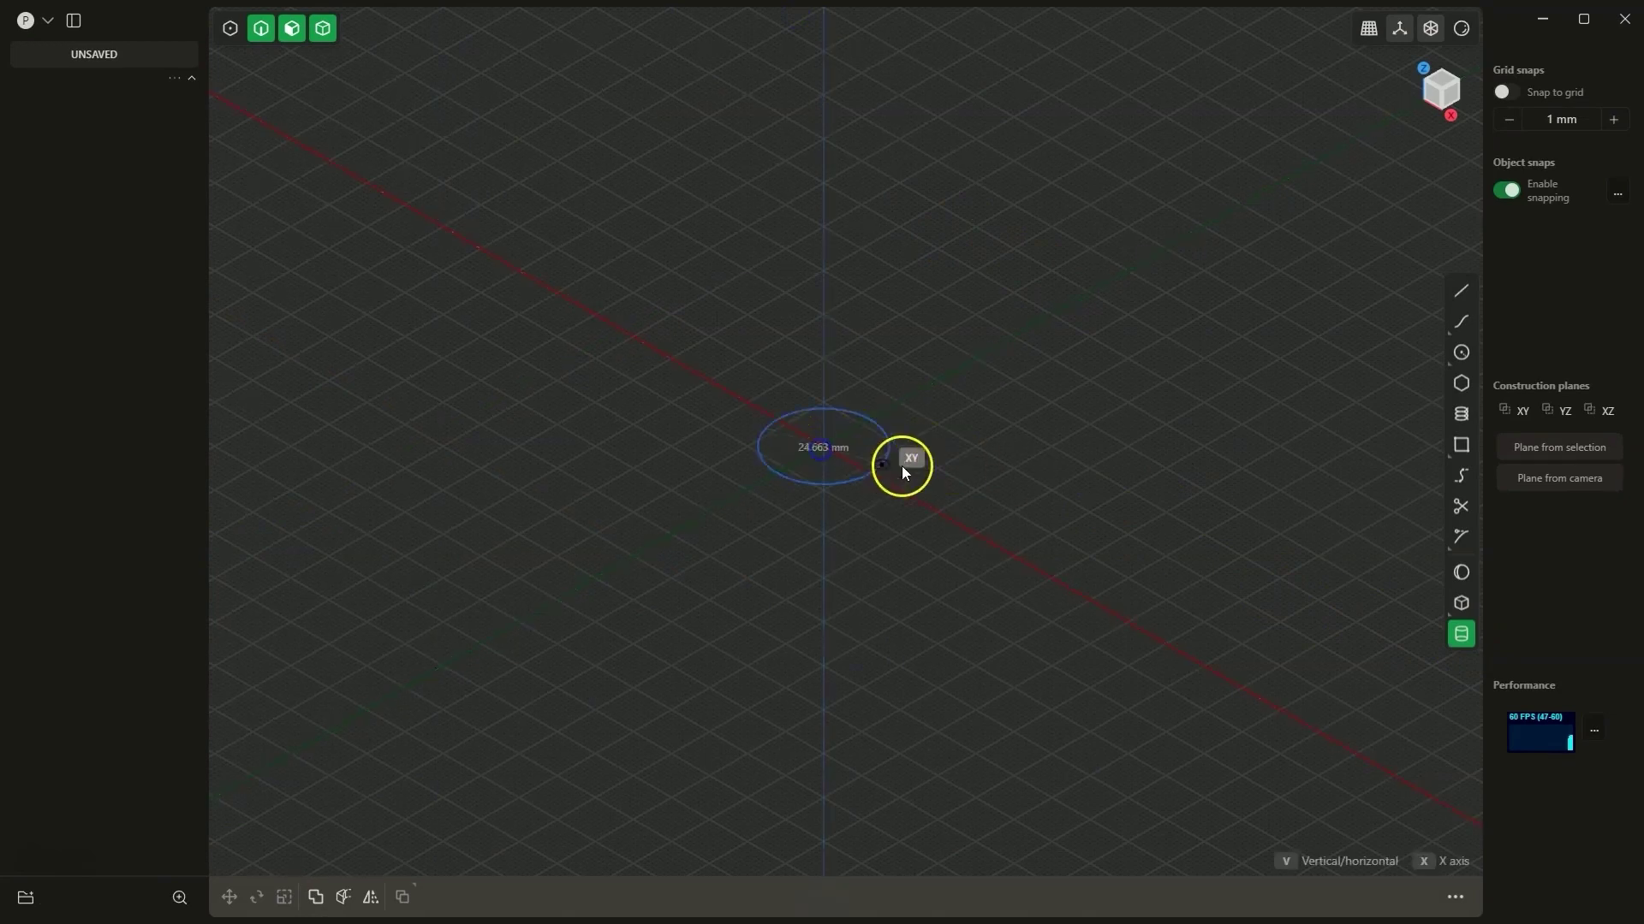
text(40)
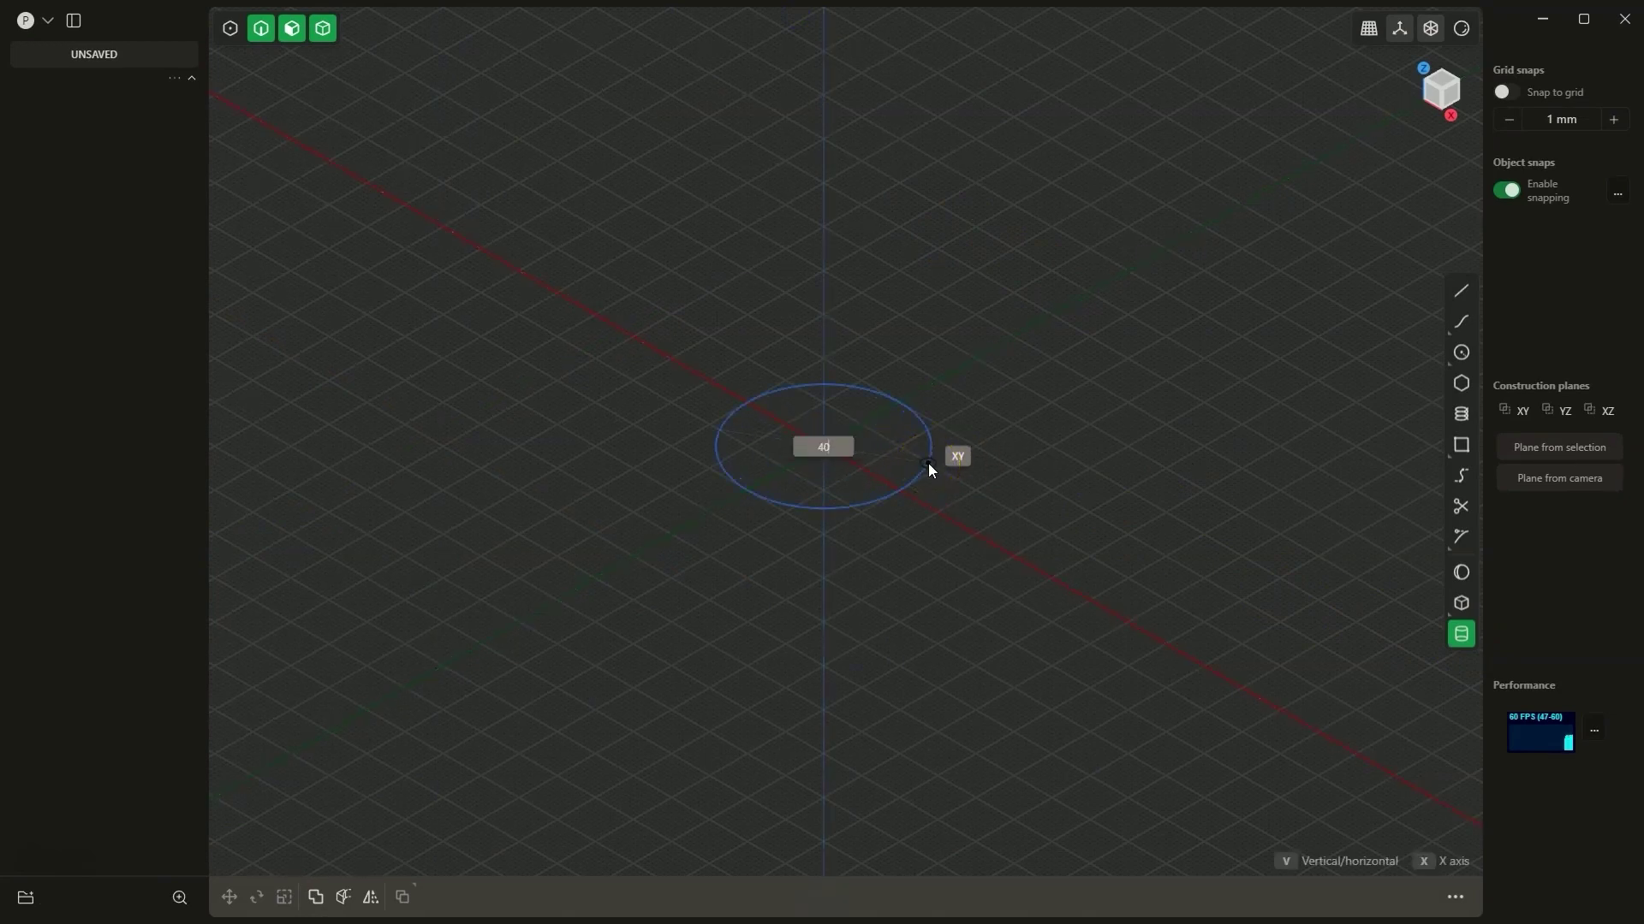
key(Return)
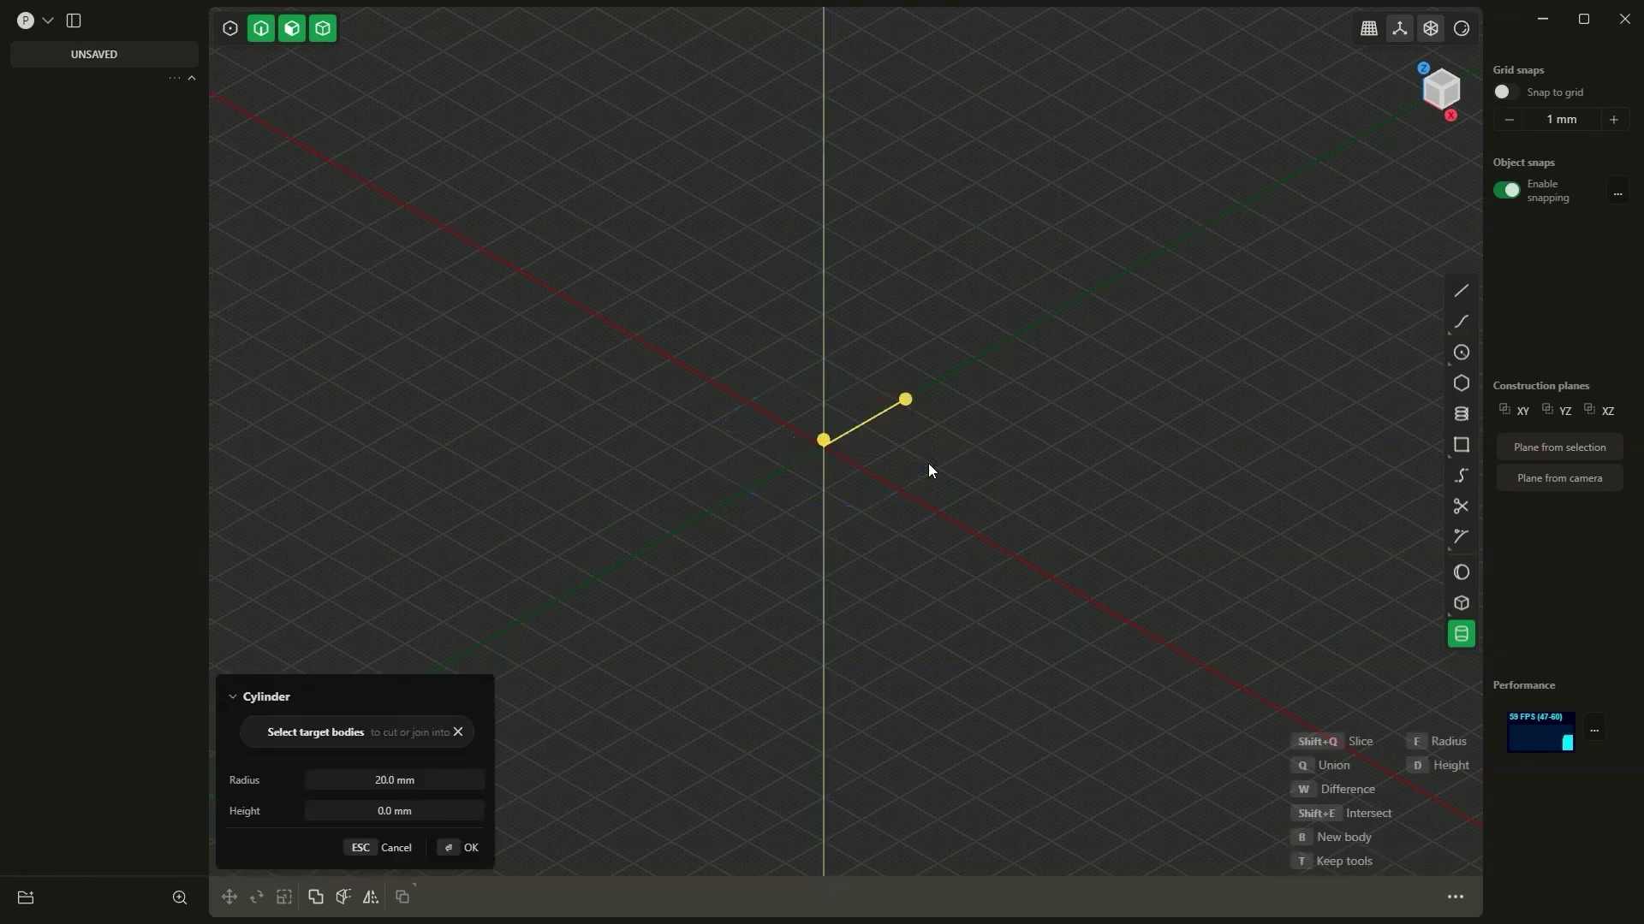
text(70)
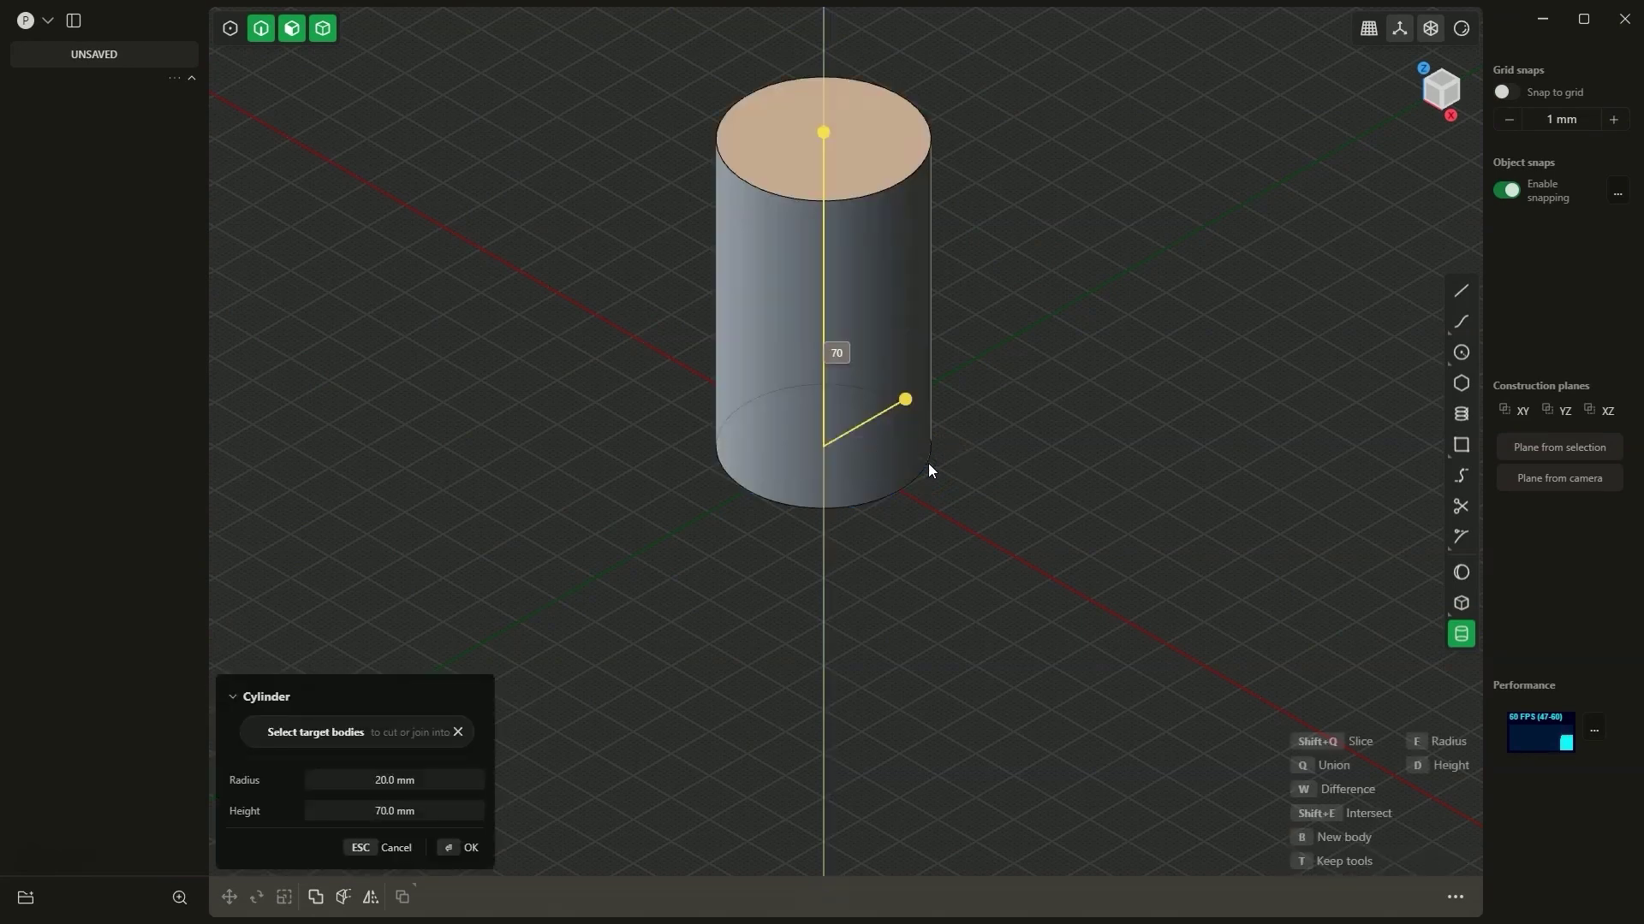
key(Return)
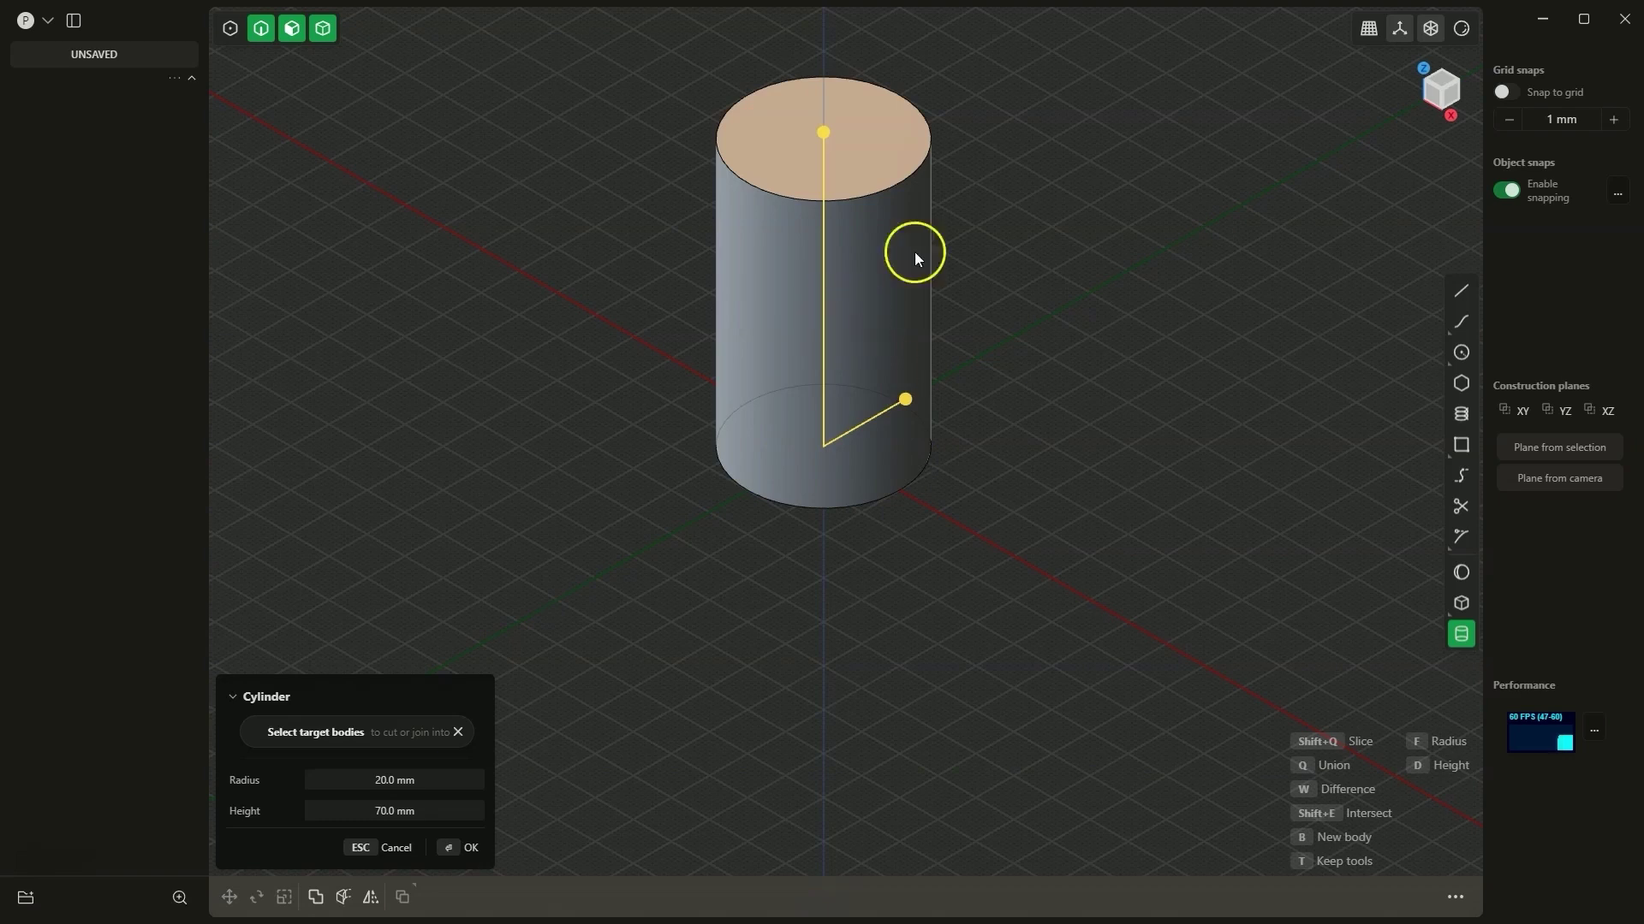
key(Return)
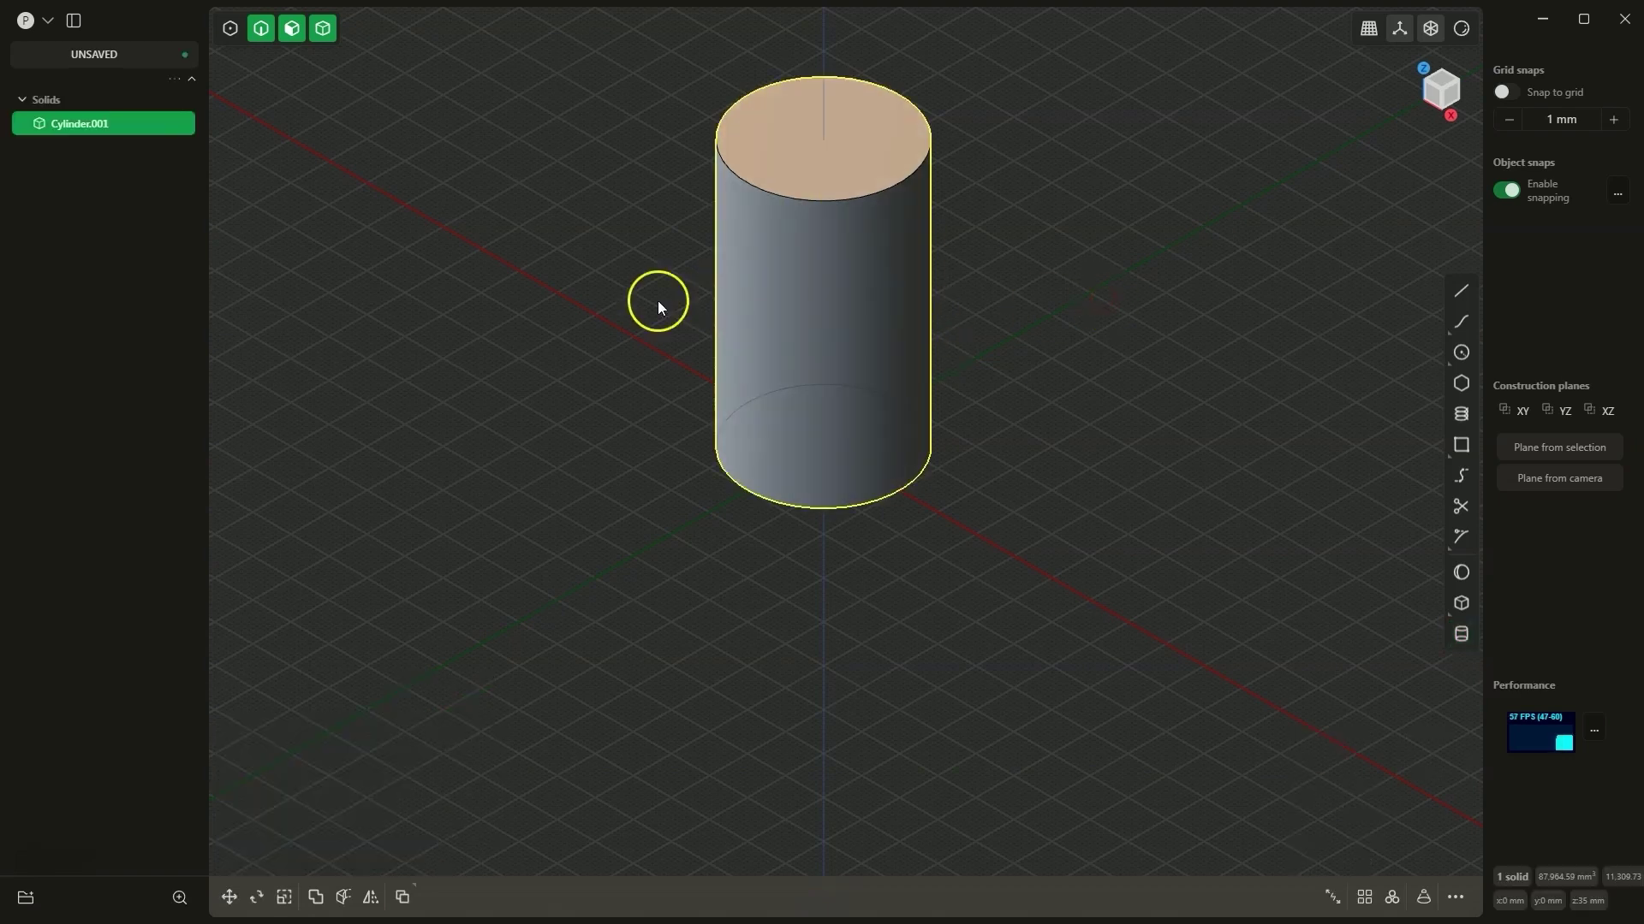
Unwrap the cylinder's curved side face into a flat sheet with Unwrap Face.
click(295, 31)
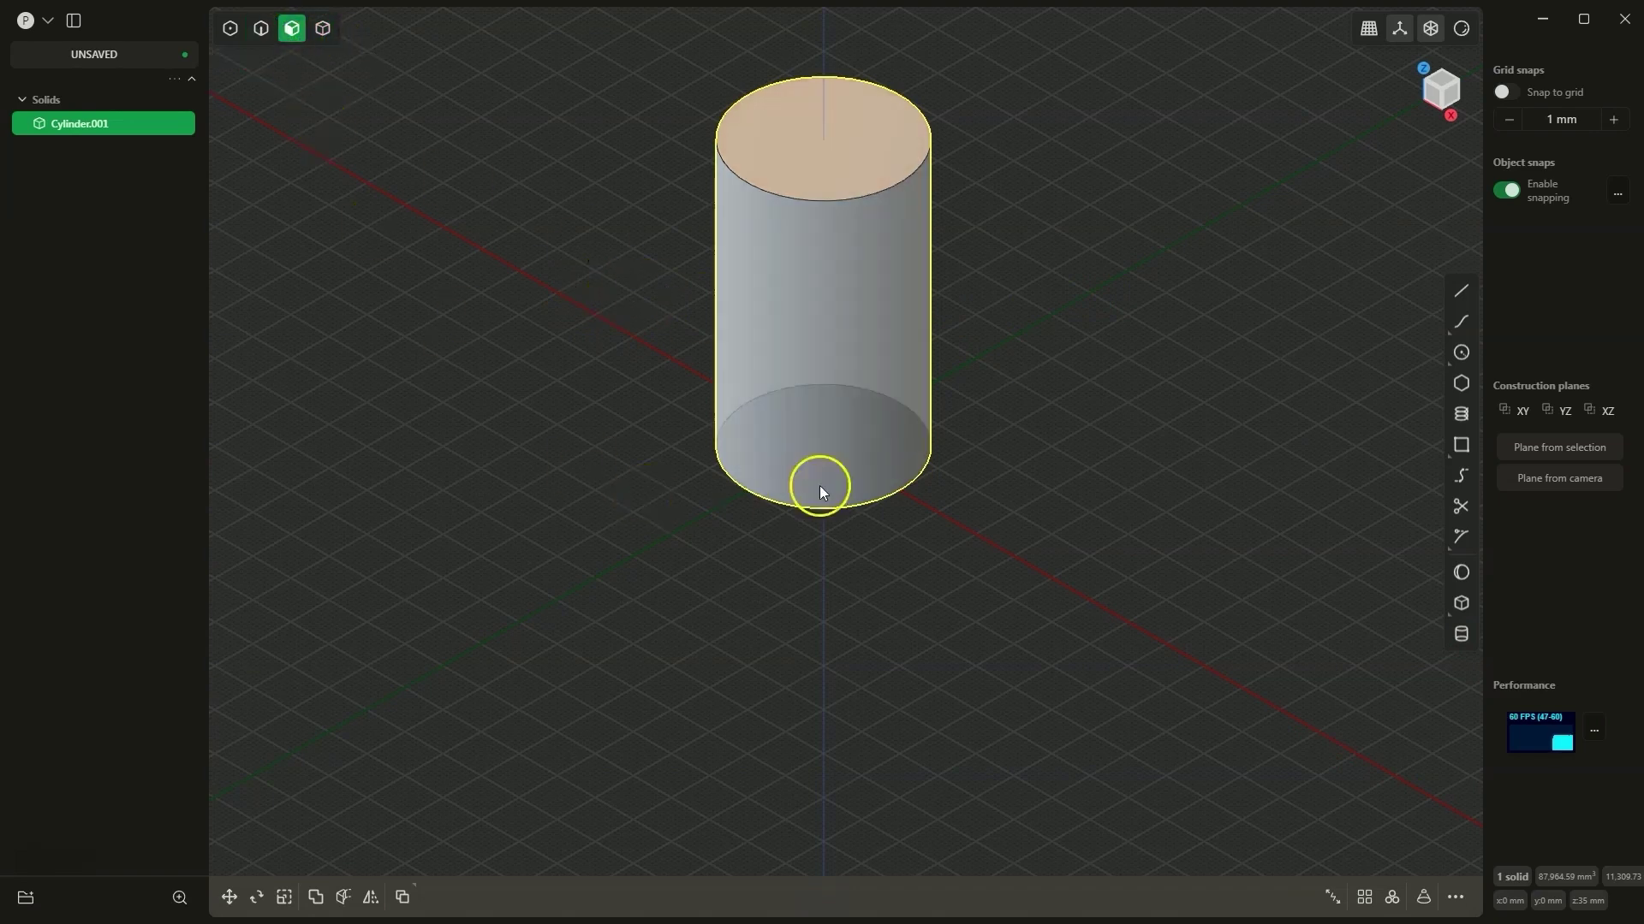
click(858, 296)
key(o)
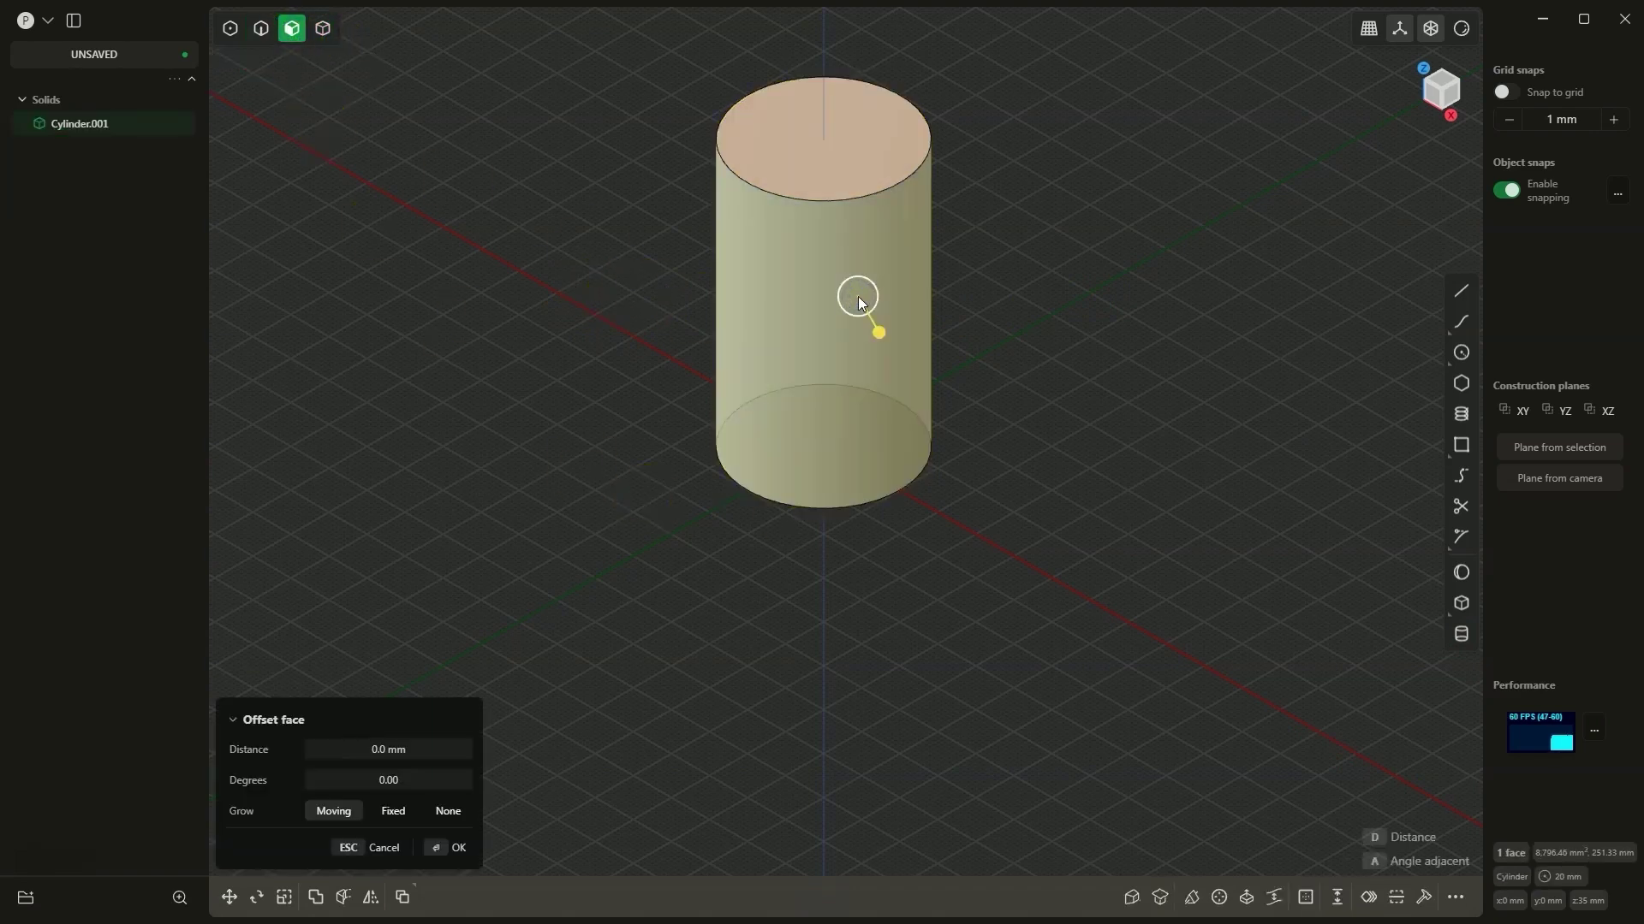
key(f)
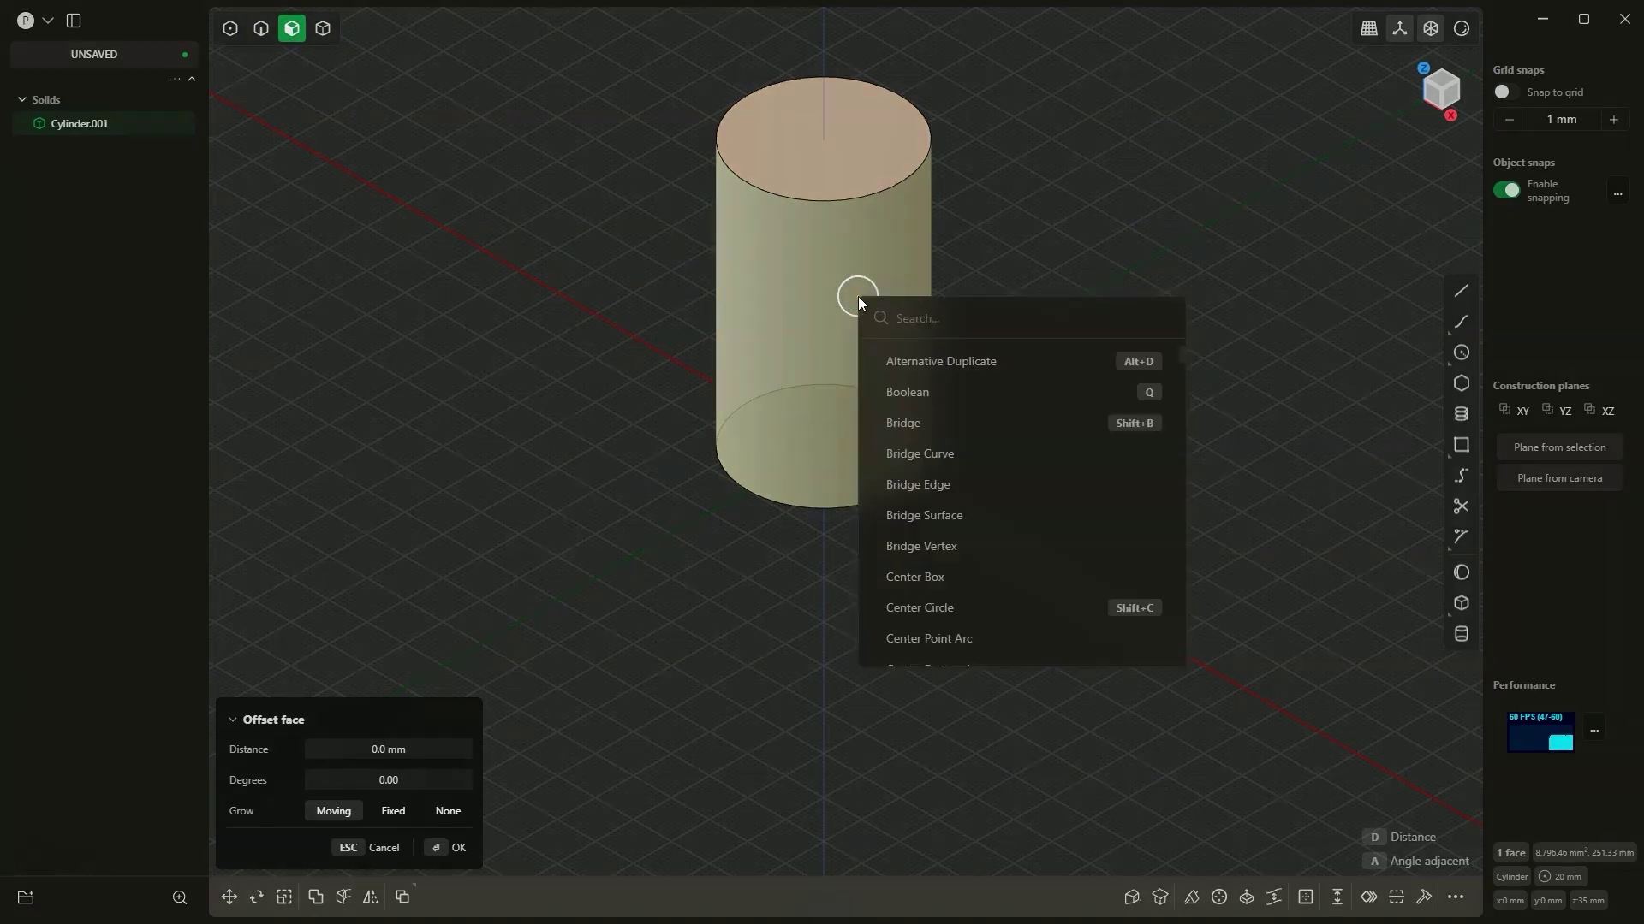
text(unwr)
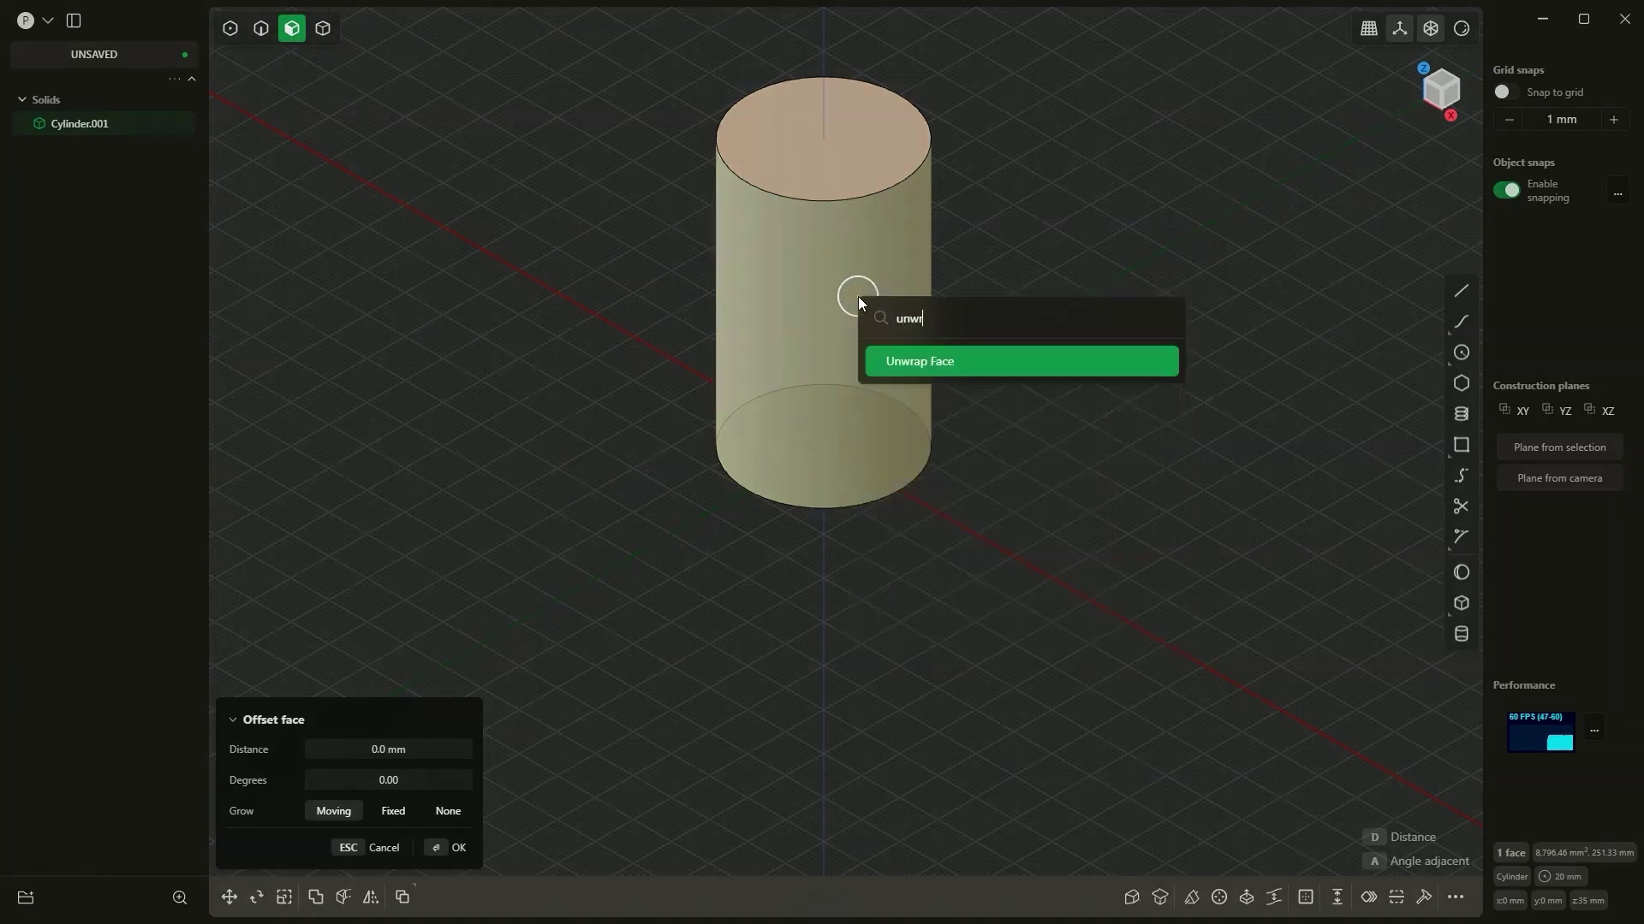
click(964, 363)
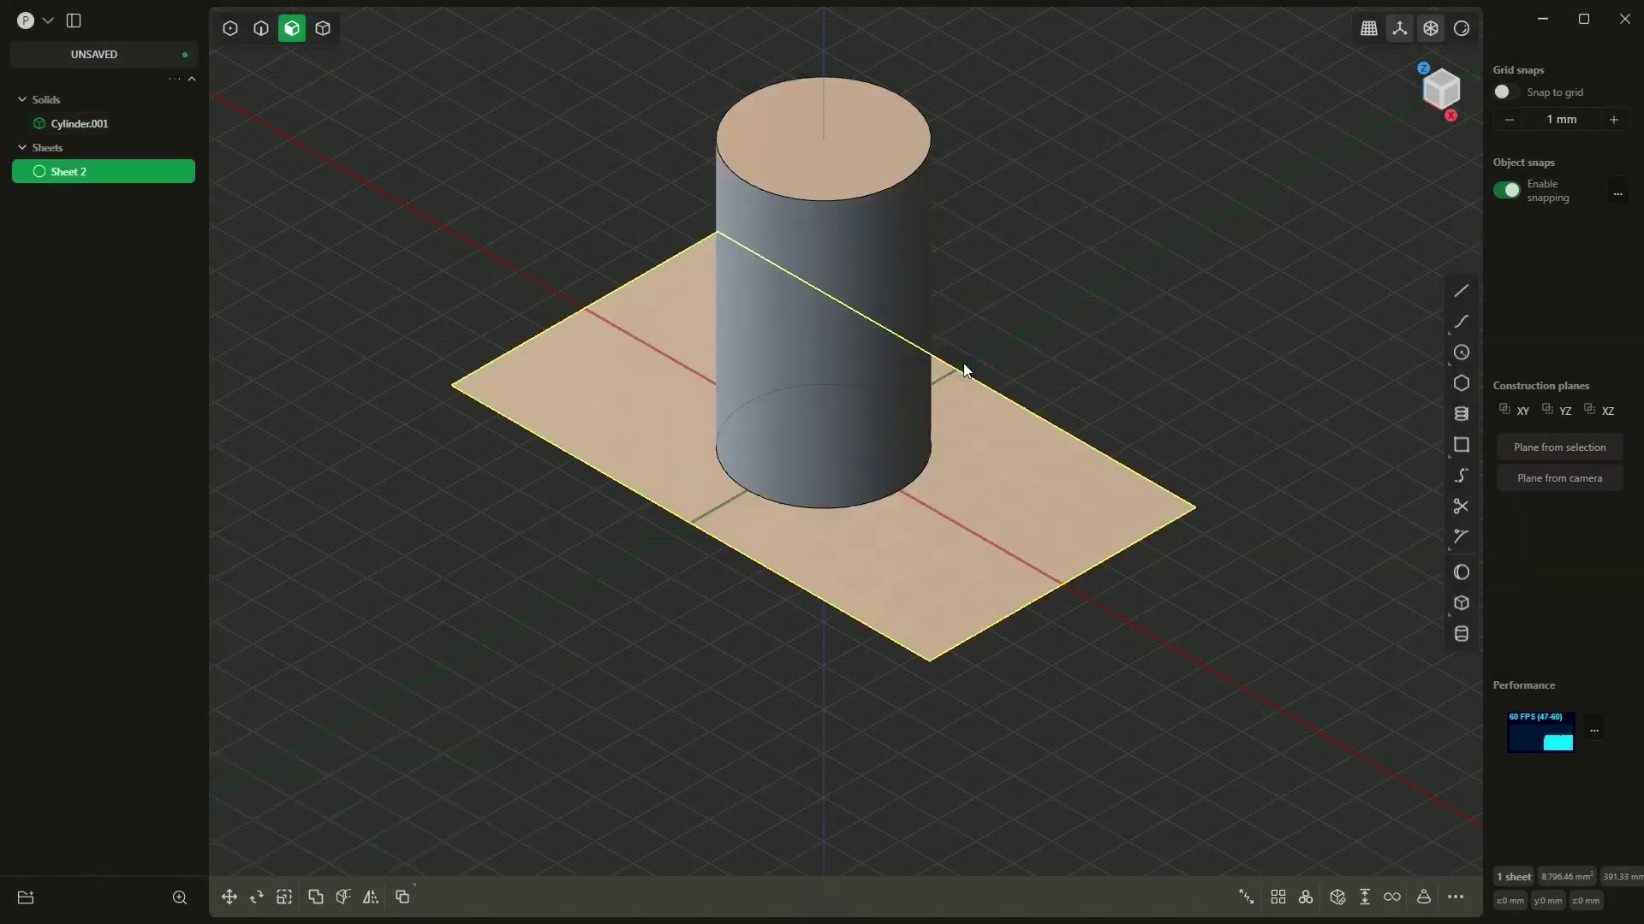
click(776, 238)
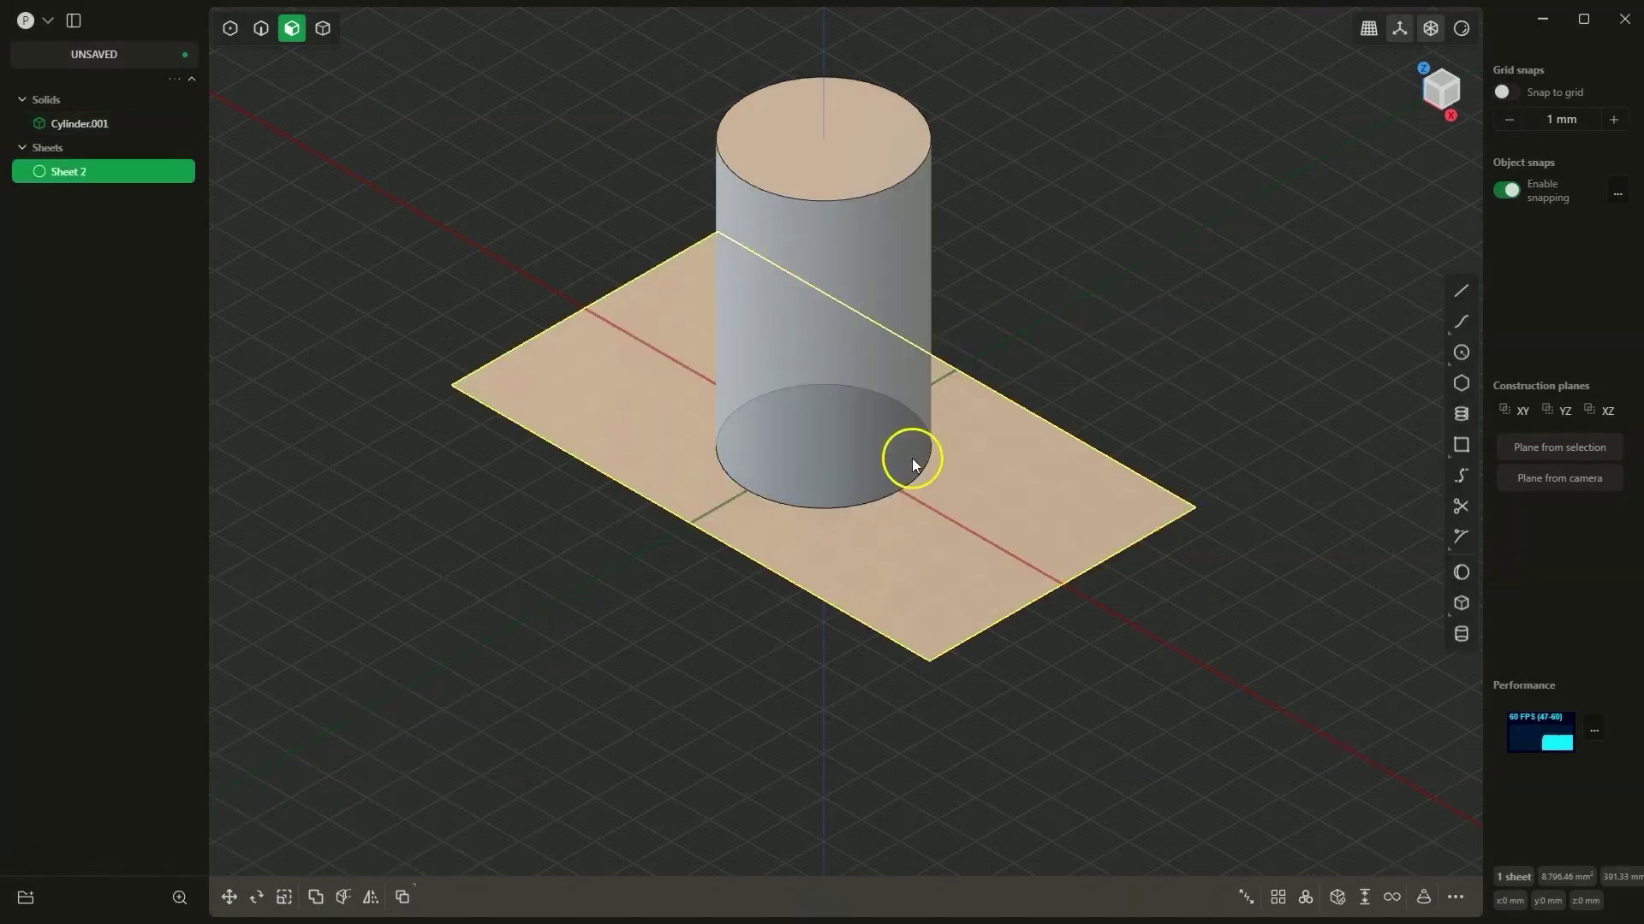
click(998, 599)
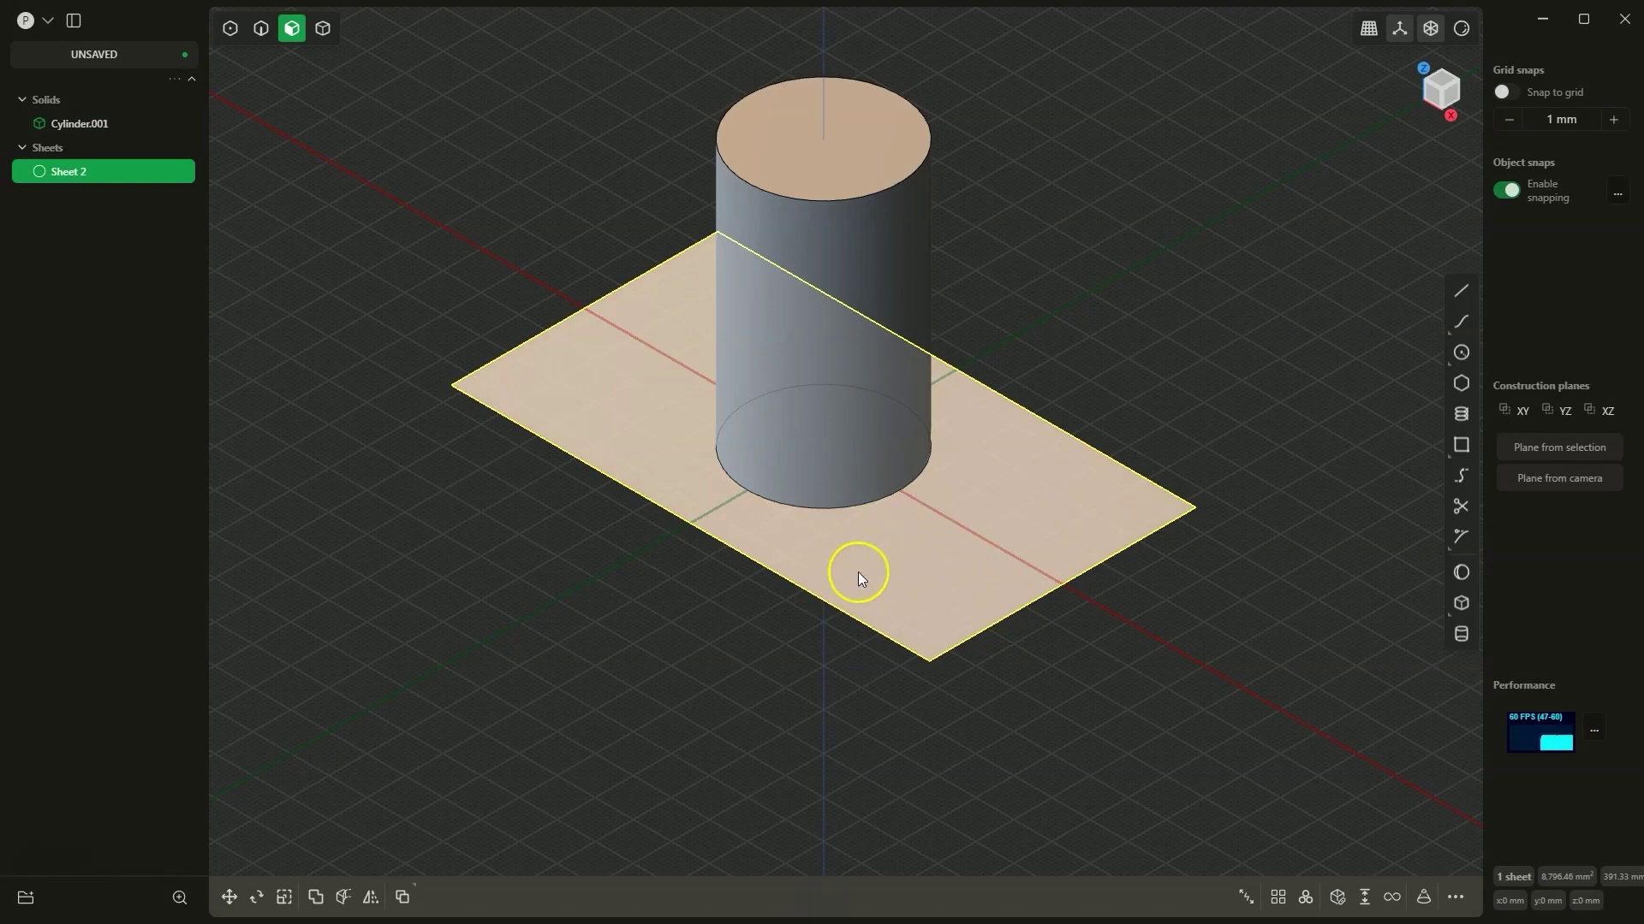
Move the unwrapped sheet about 97 mm along the X axis, clear of the cylinder.
scroll(825, 541, down, 5)
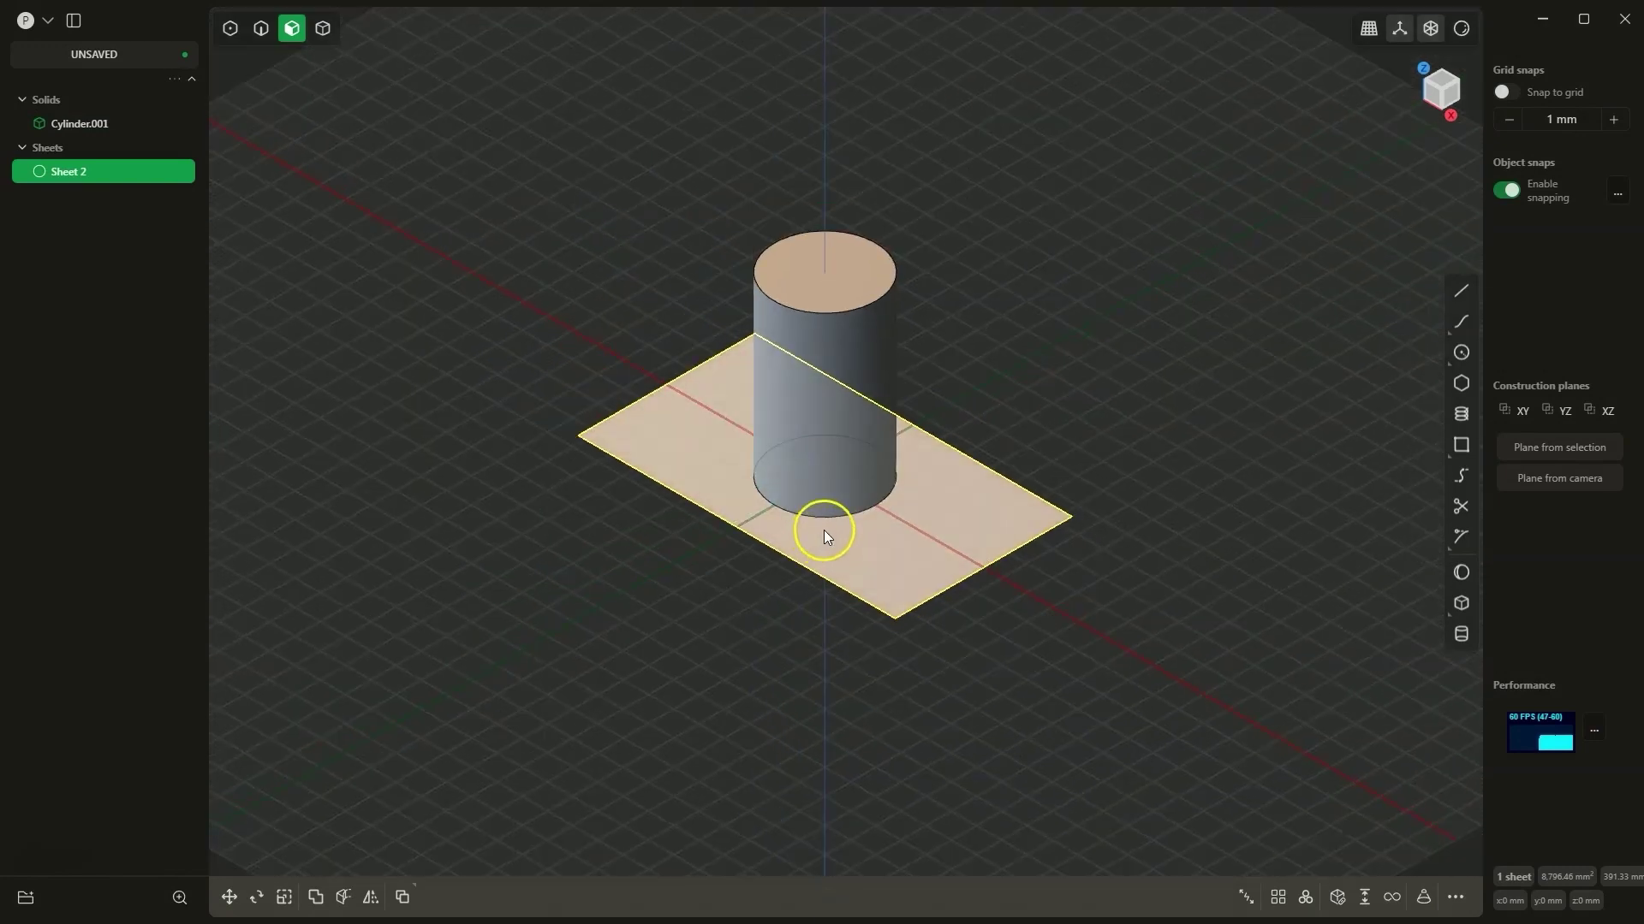
key(g)
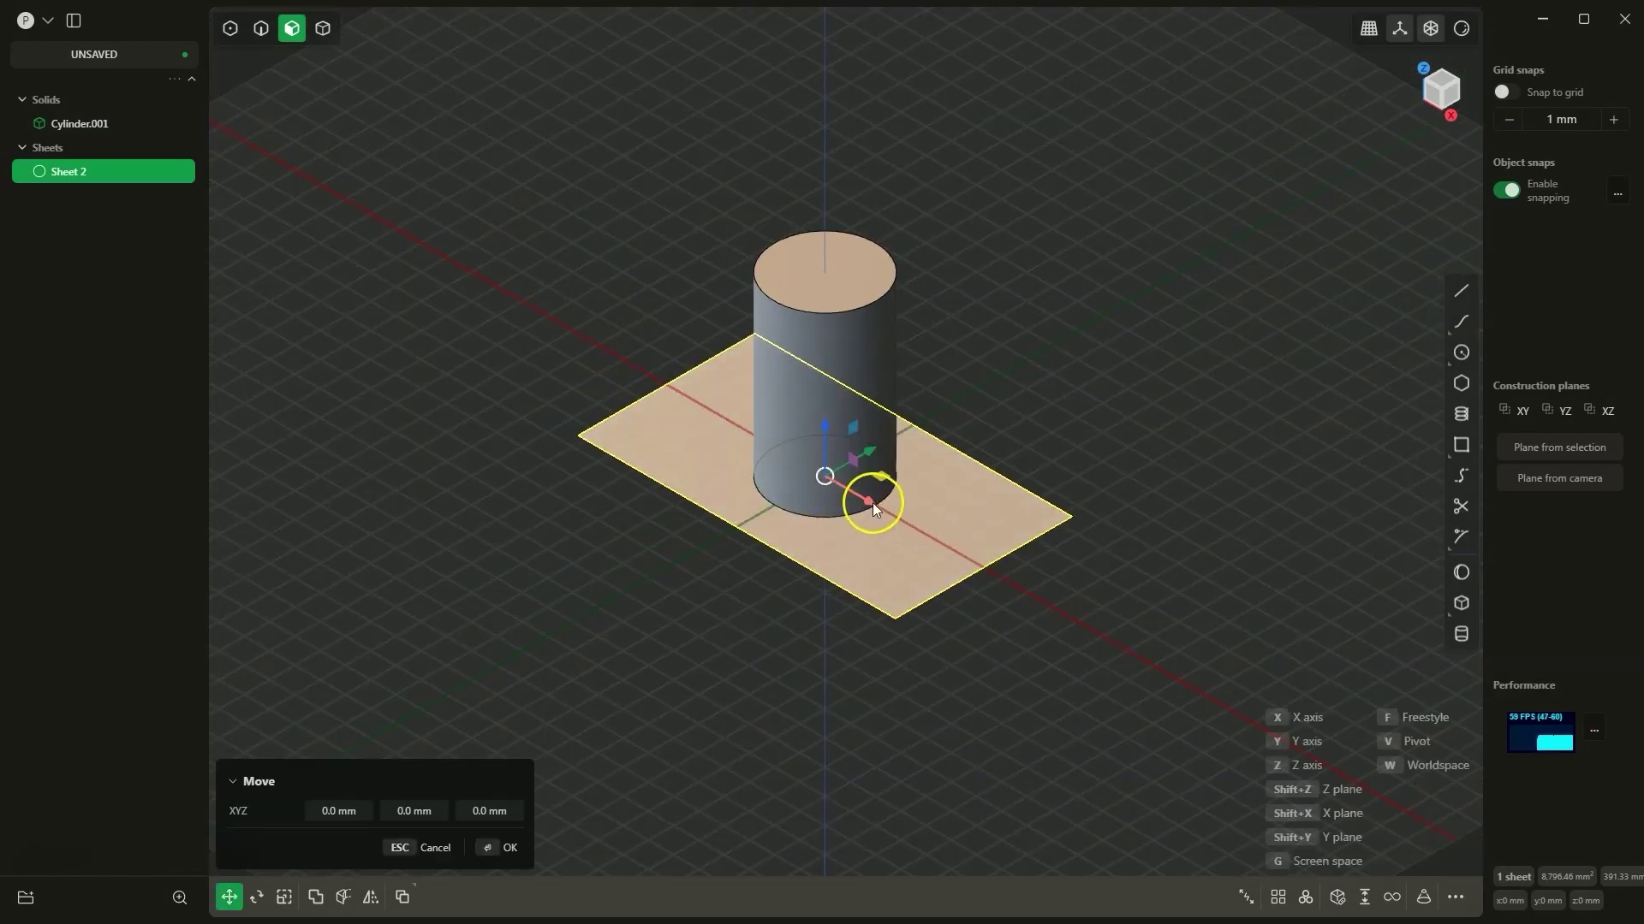
drag(871, 502, 1108, 660)
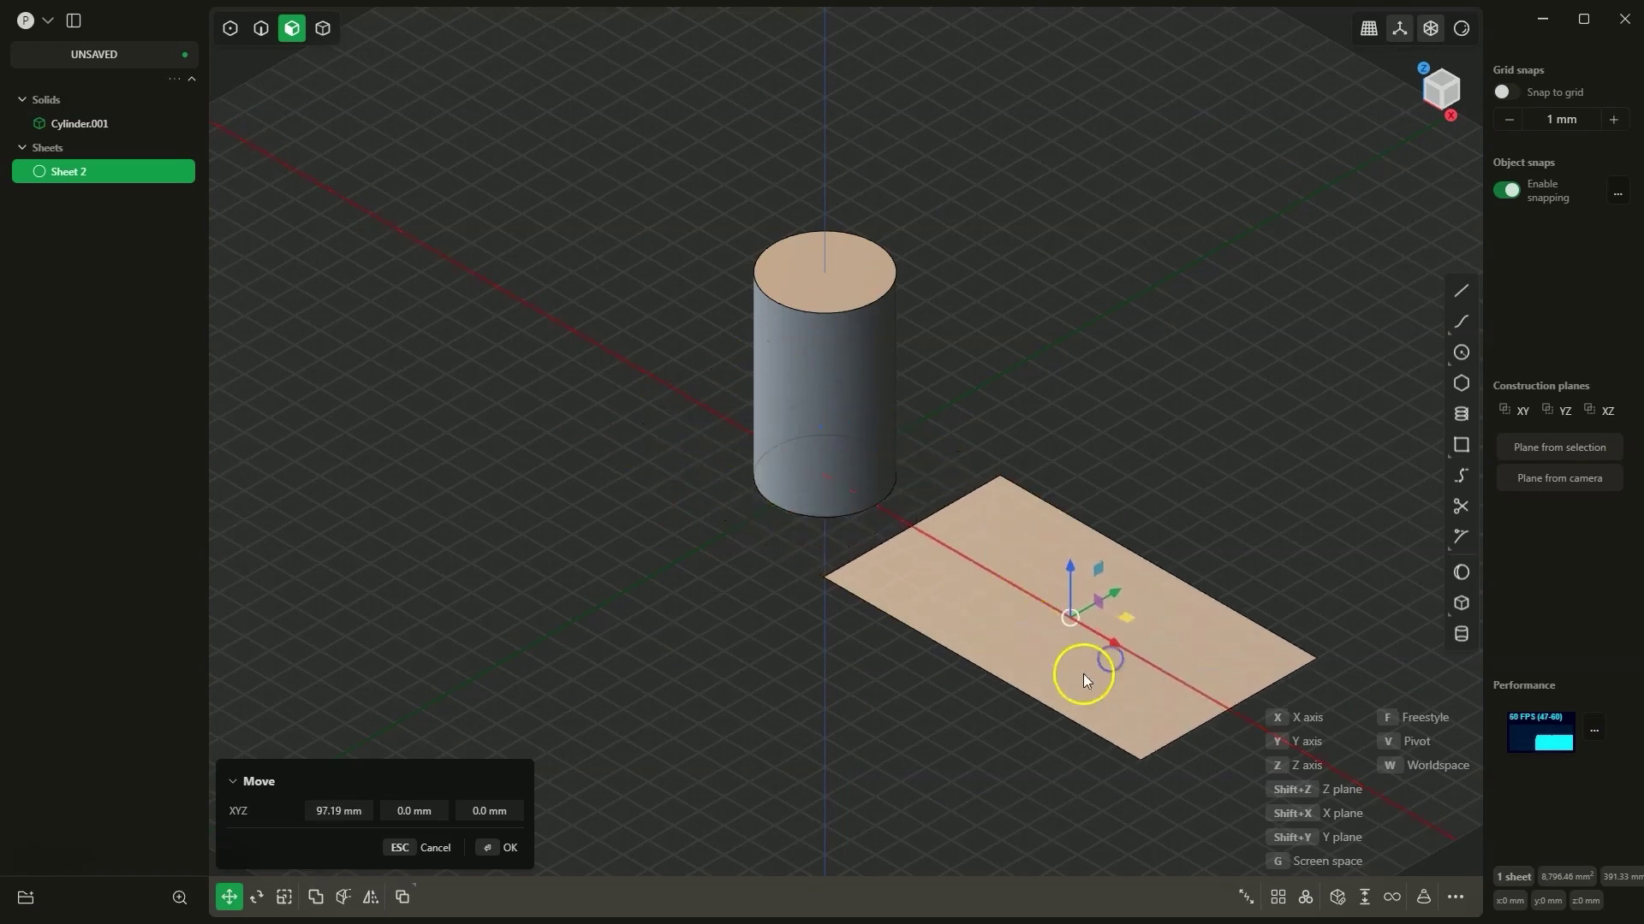
click(510, 847)
scroll(660, 509, down, 2)
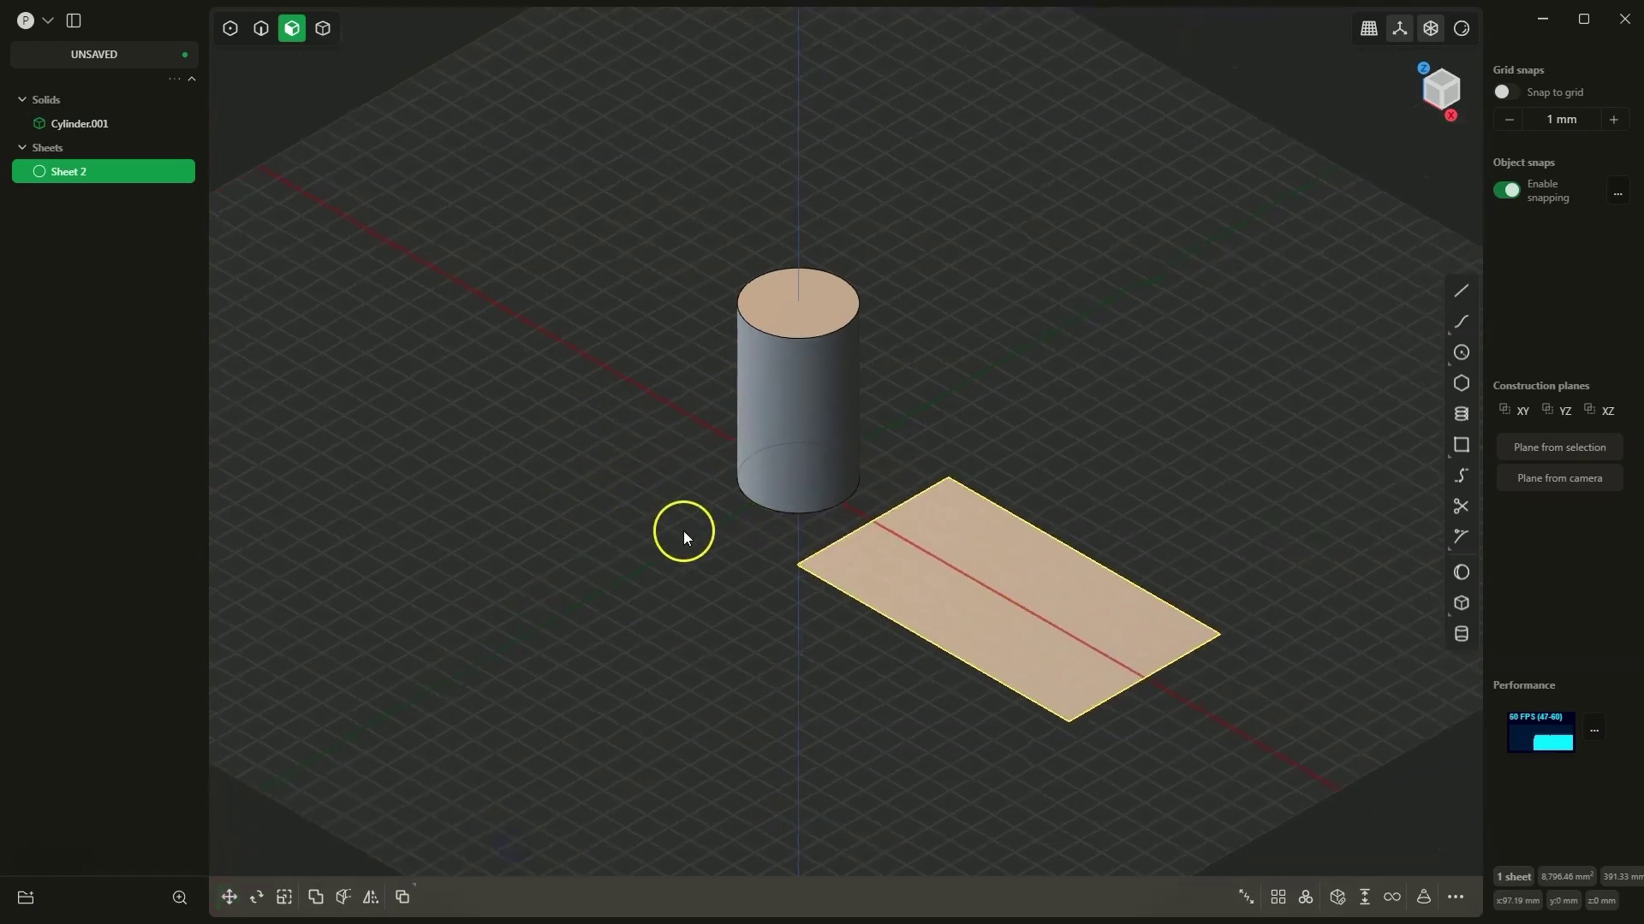
Add the text "Plasticity" as curves in the Roboto font with size 0.015.
text(ftext)
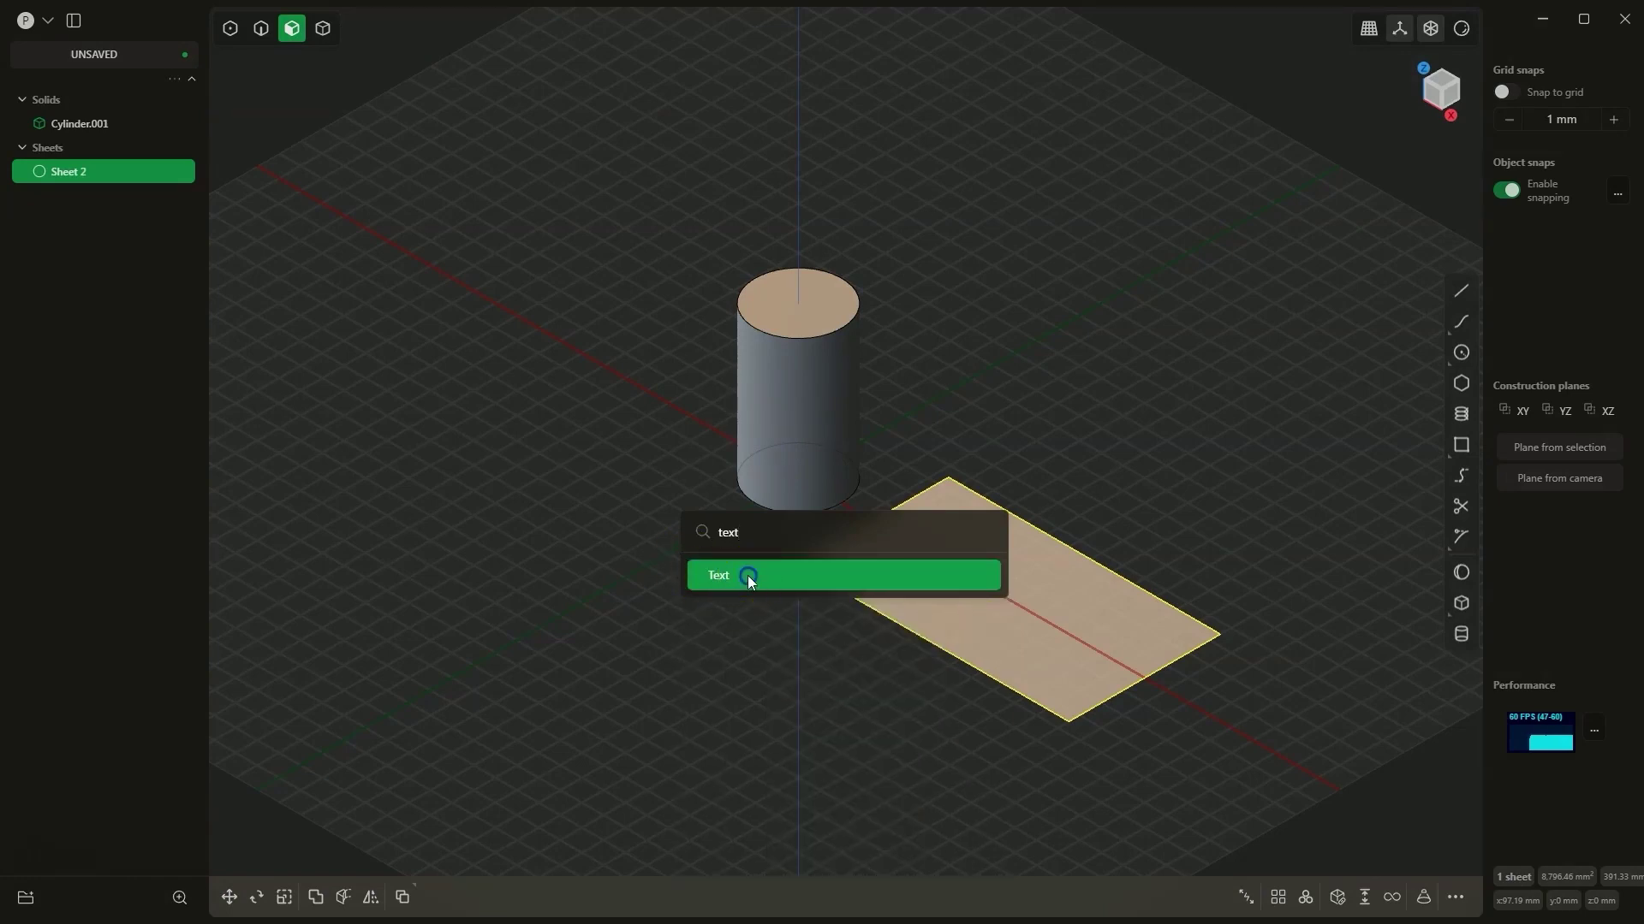
click(748, 576)
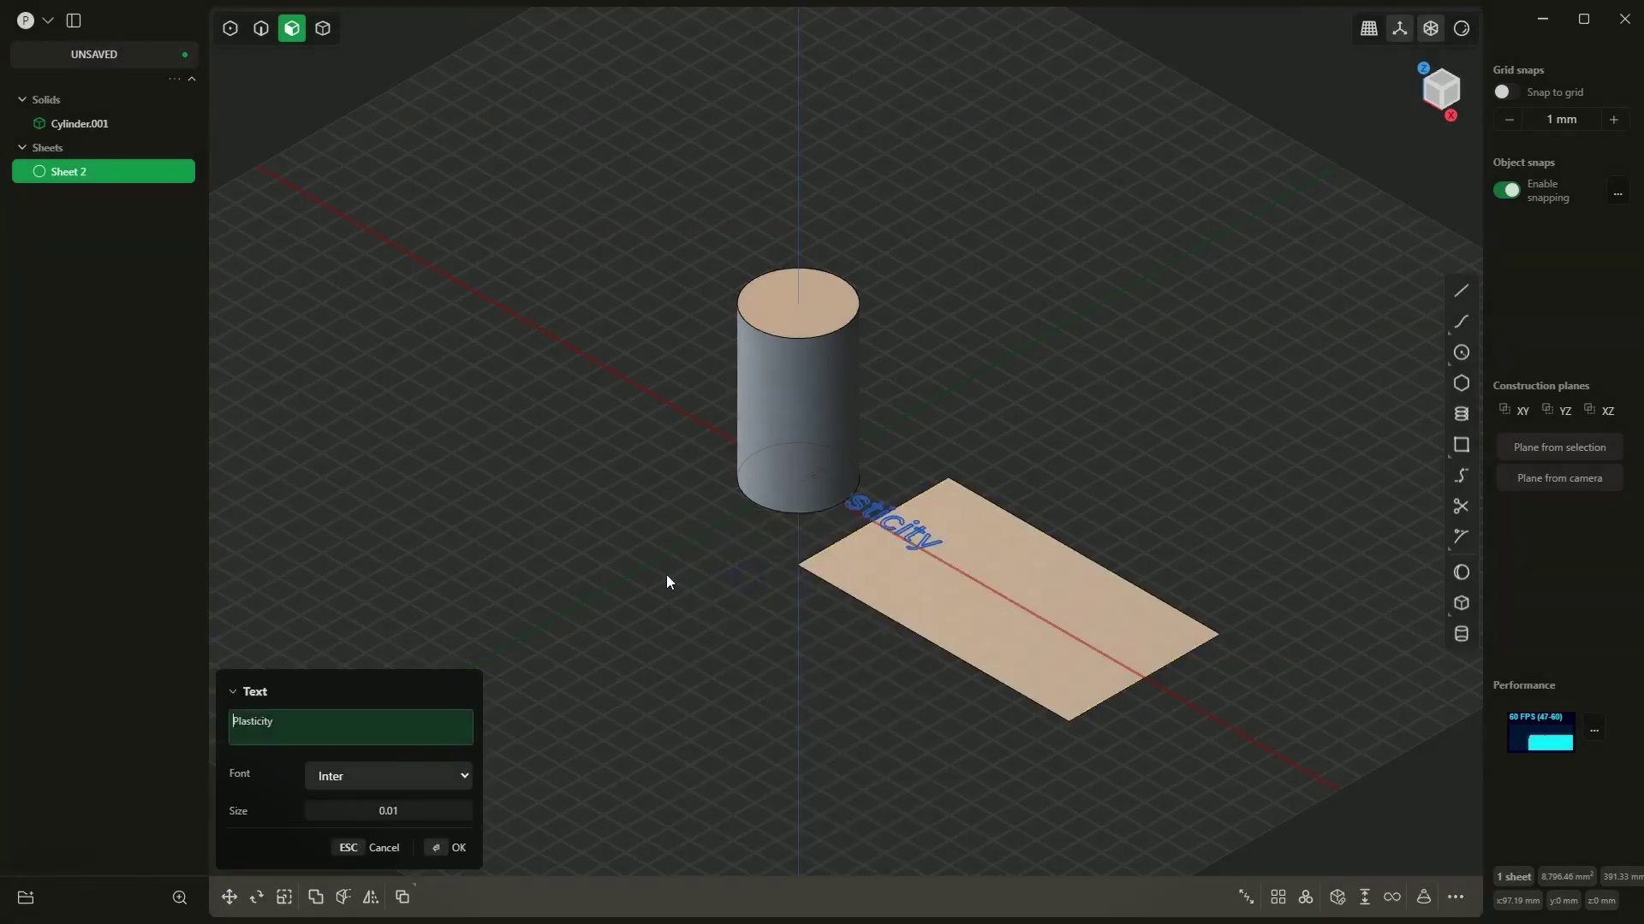
click(377, 781)
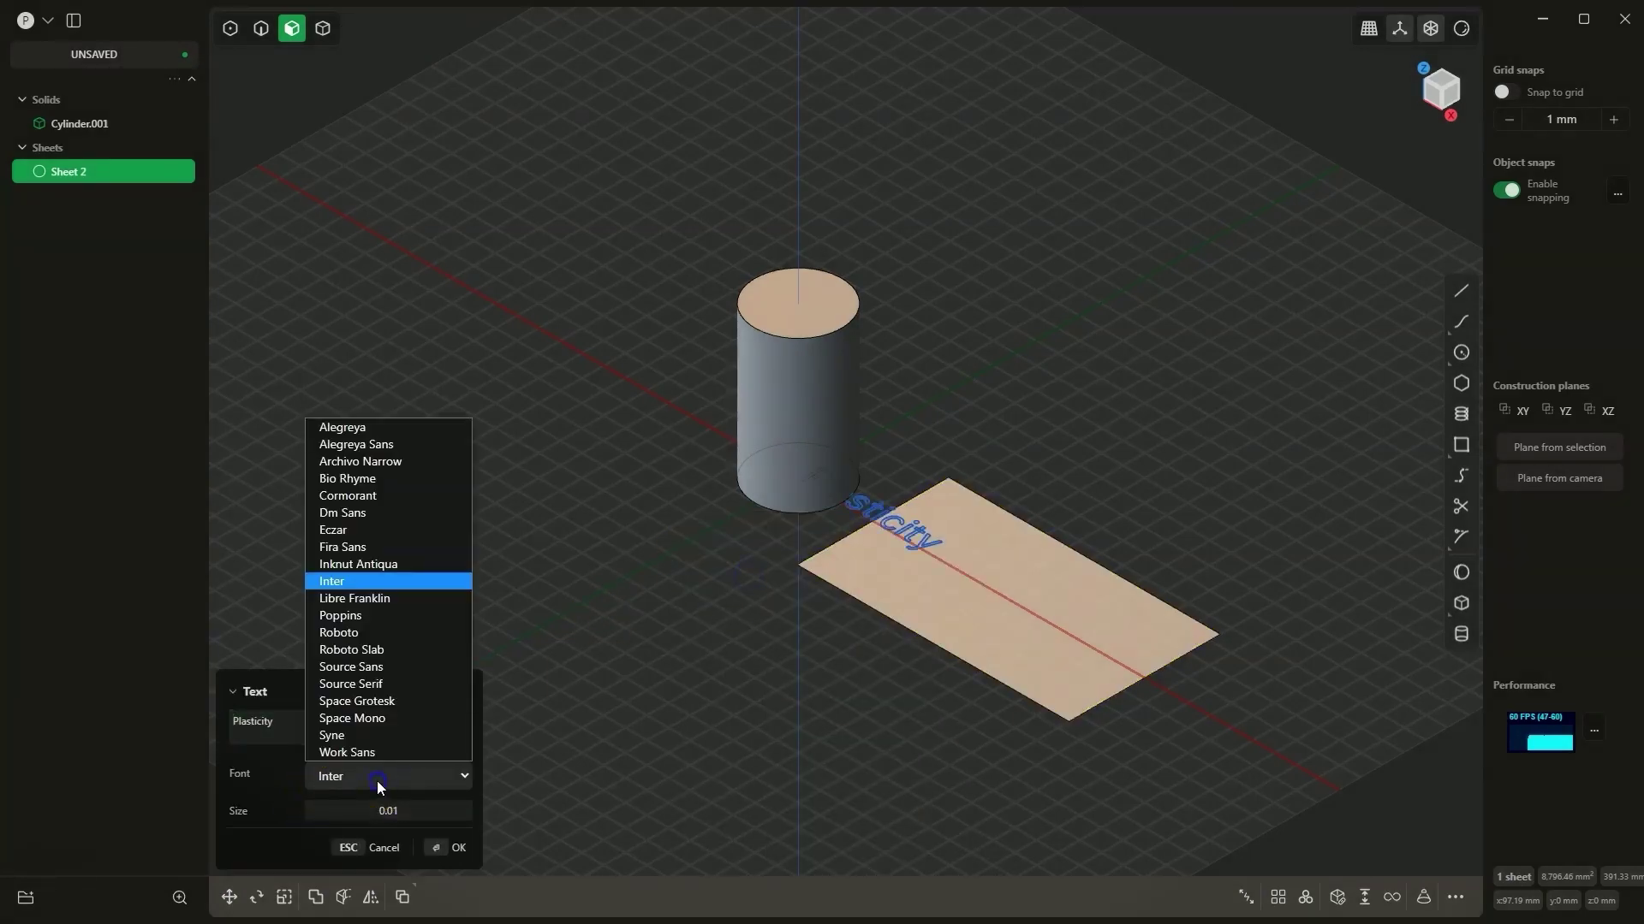
click(363, 632)
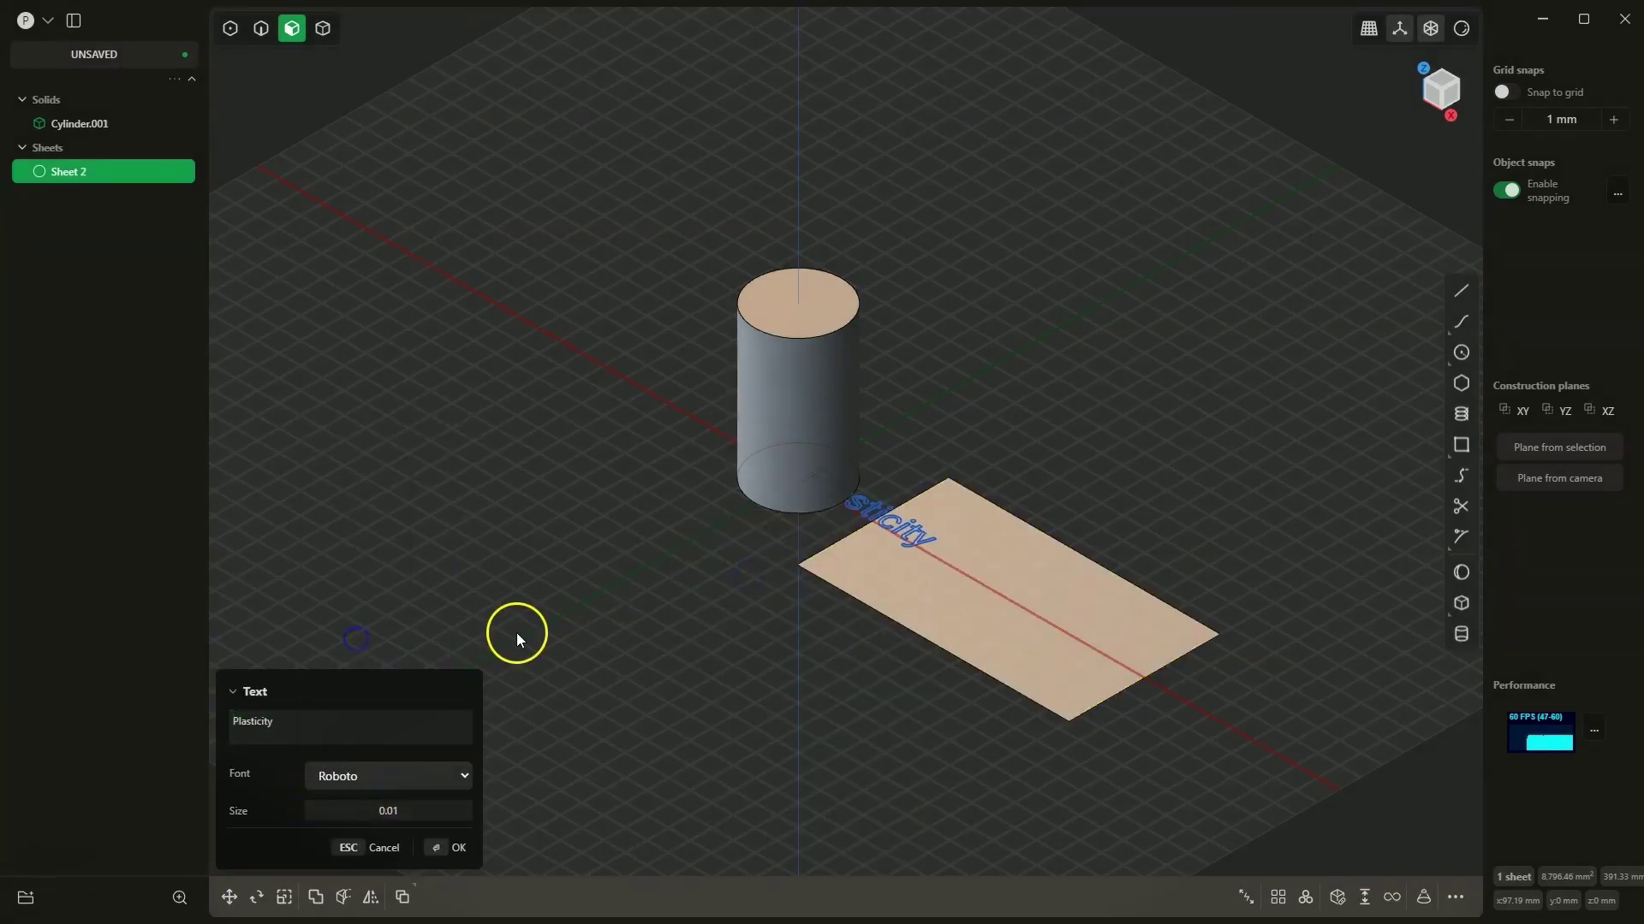
click(414, 812)
text(5)
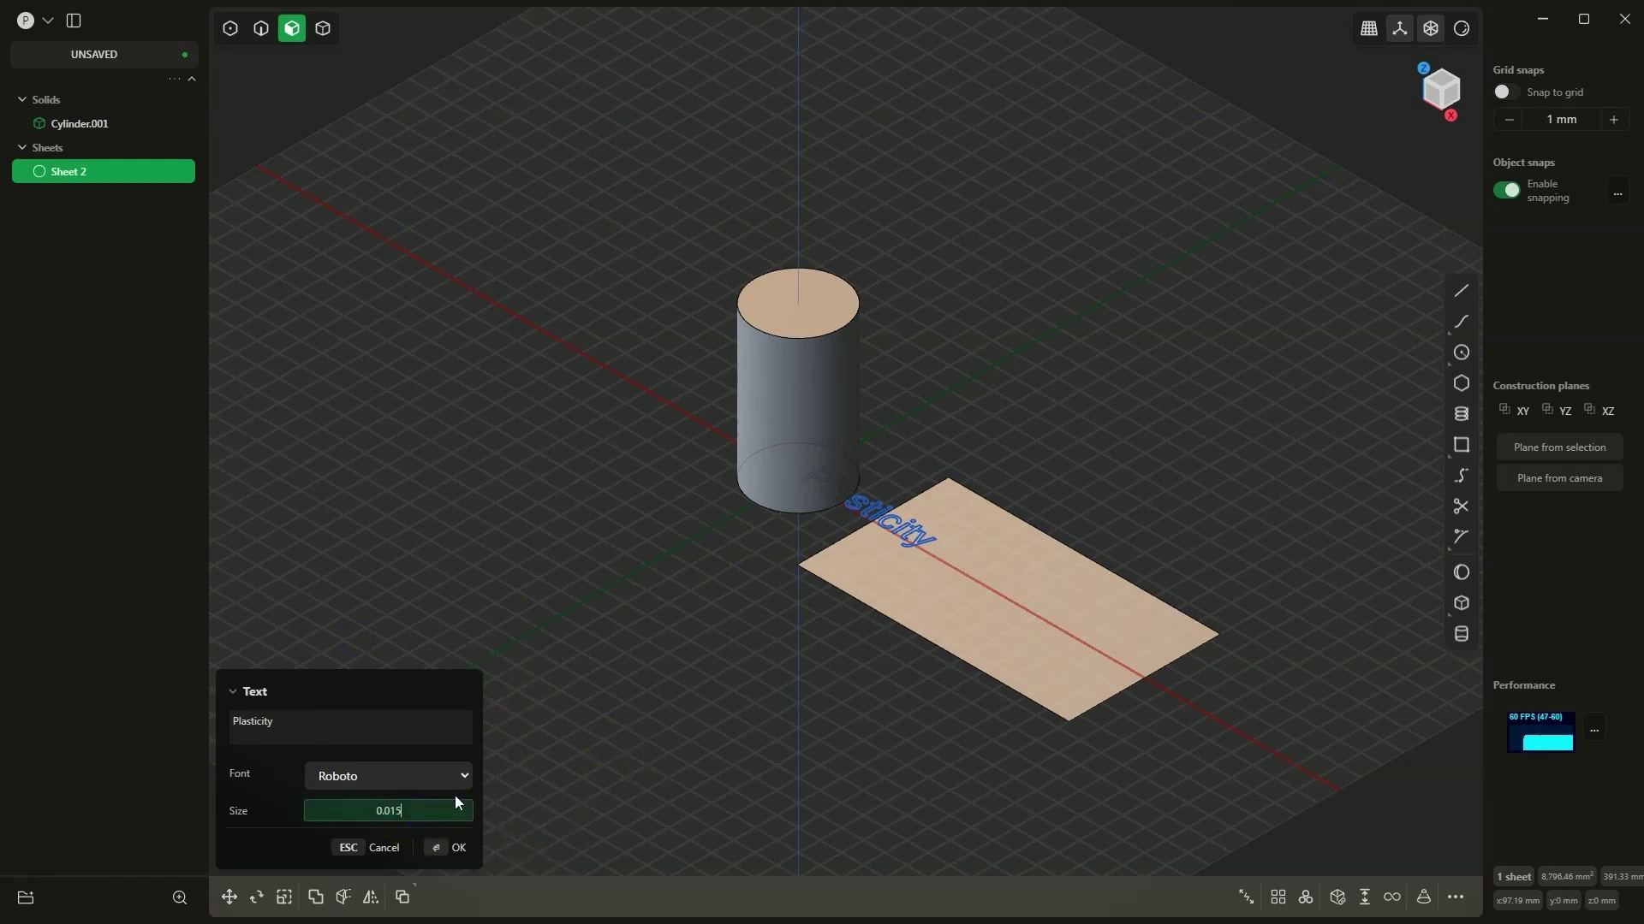
click(270, 781)
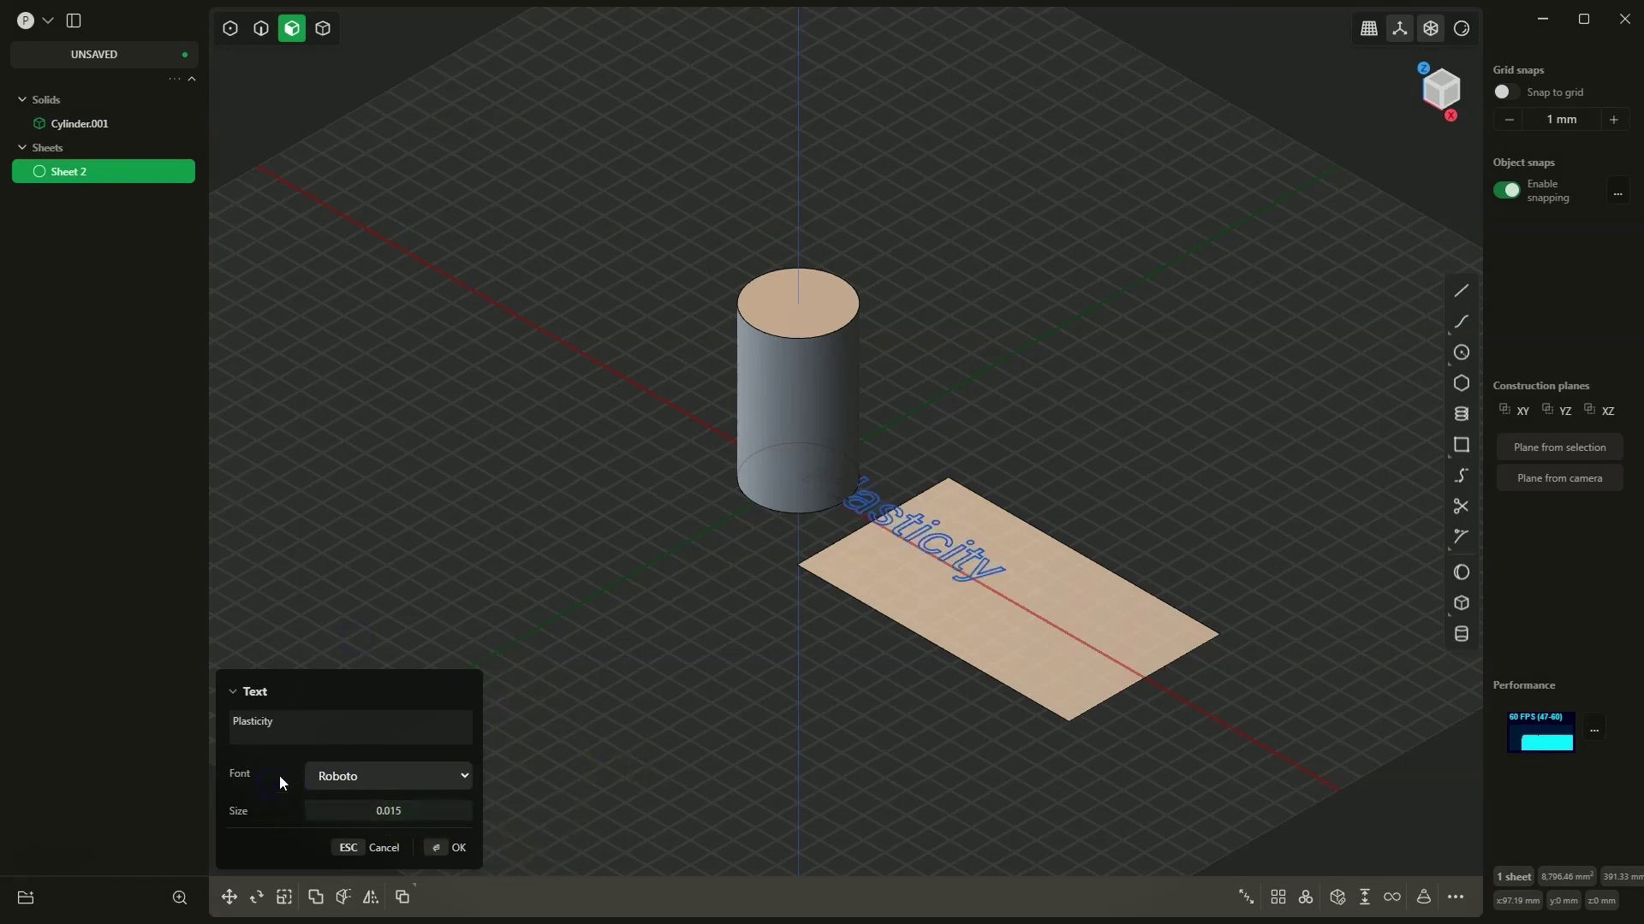
click(456, 848)
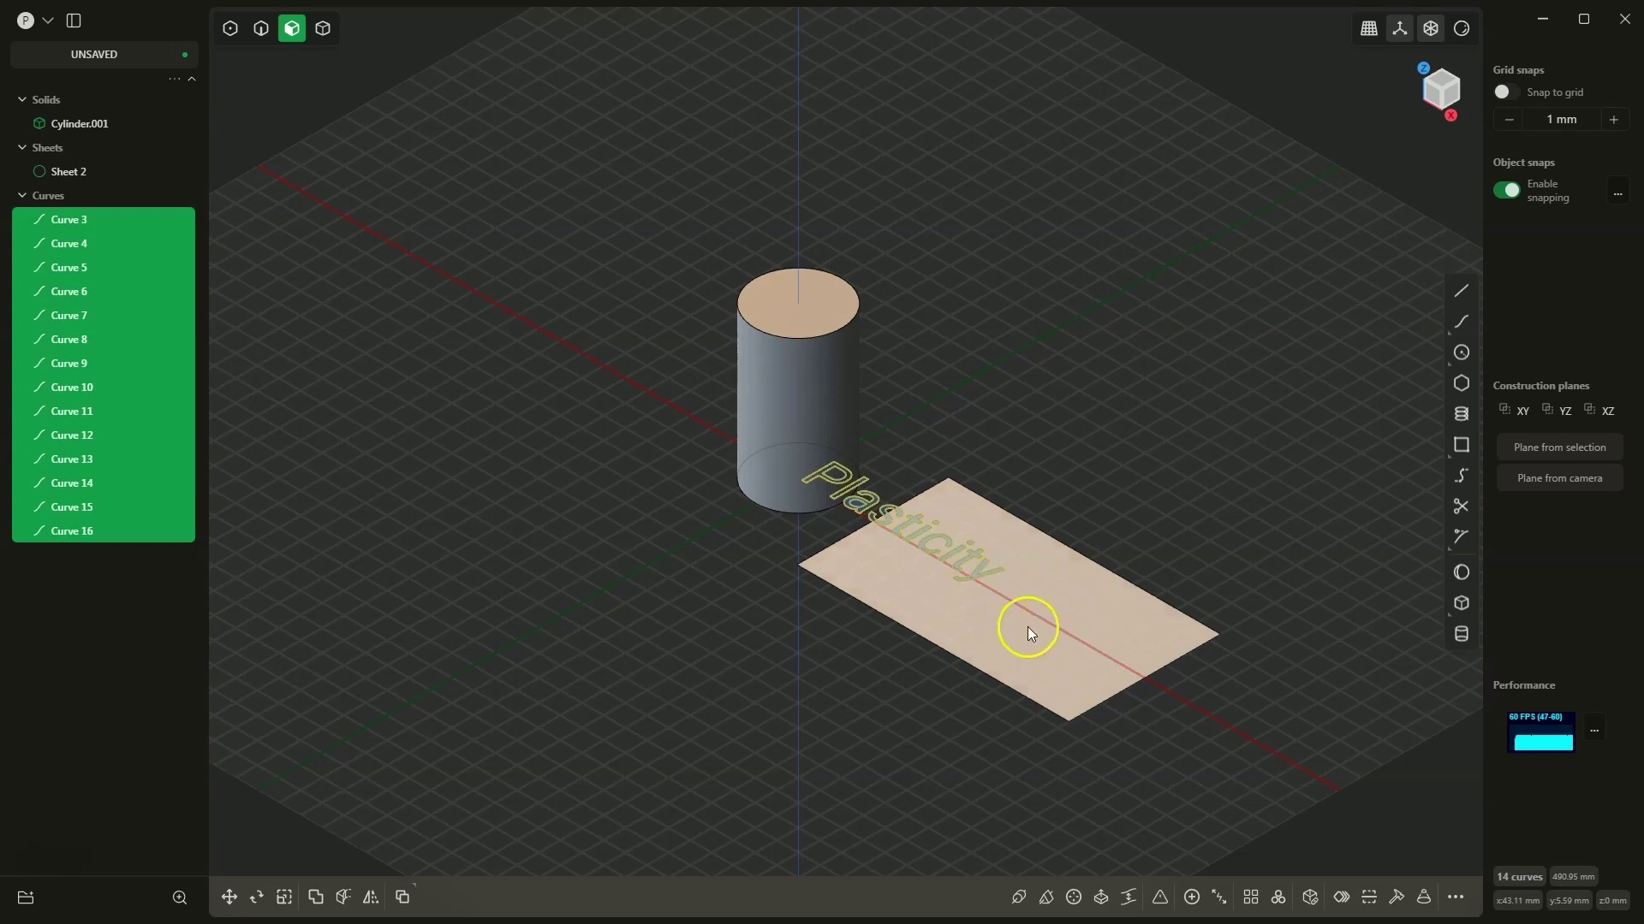
Move the text curves about 50.5 mm along the X axis so they sit centrally on the flat sheet.
key(g)
right_drag(807, 705, 885, 728)
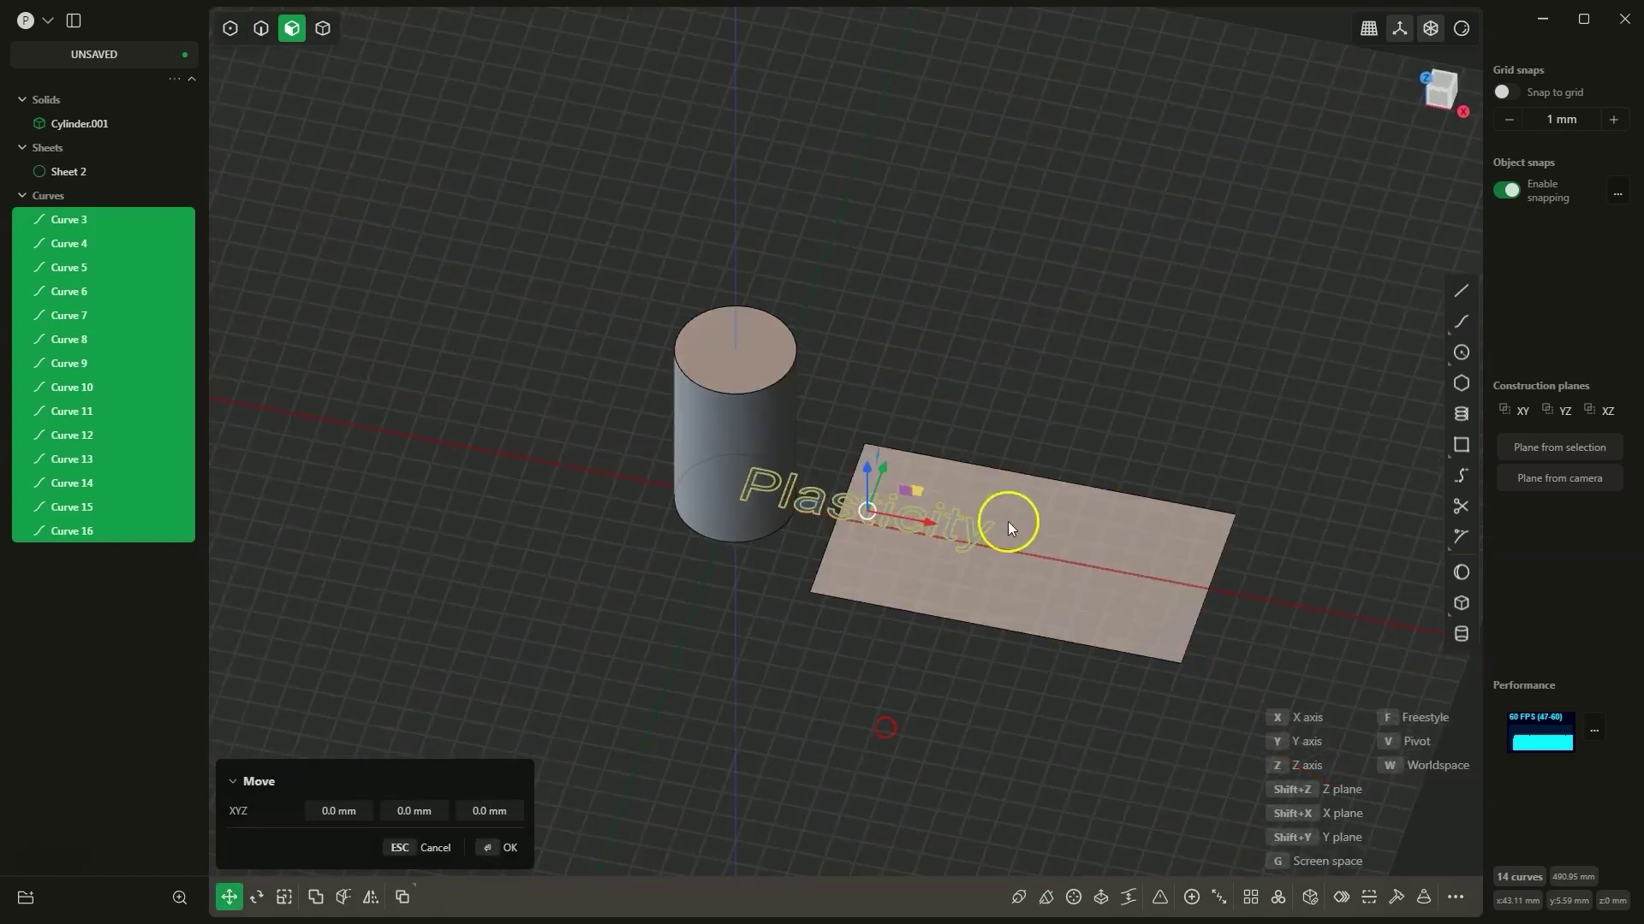
drag(922, 522, 1069, 568)
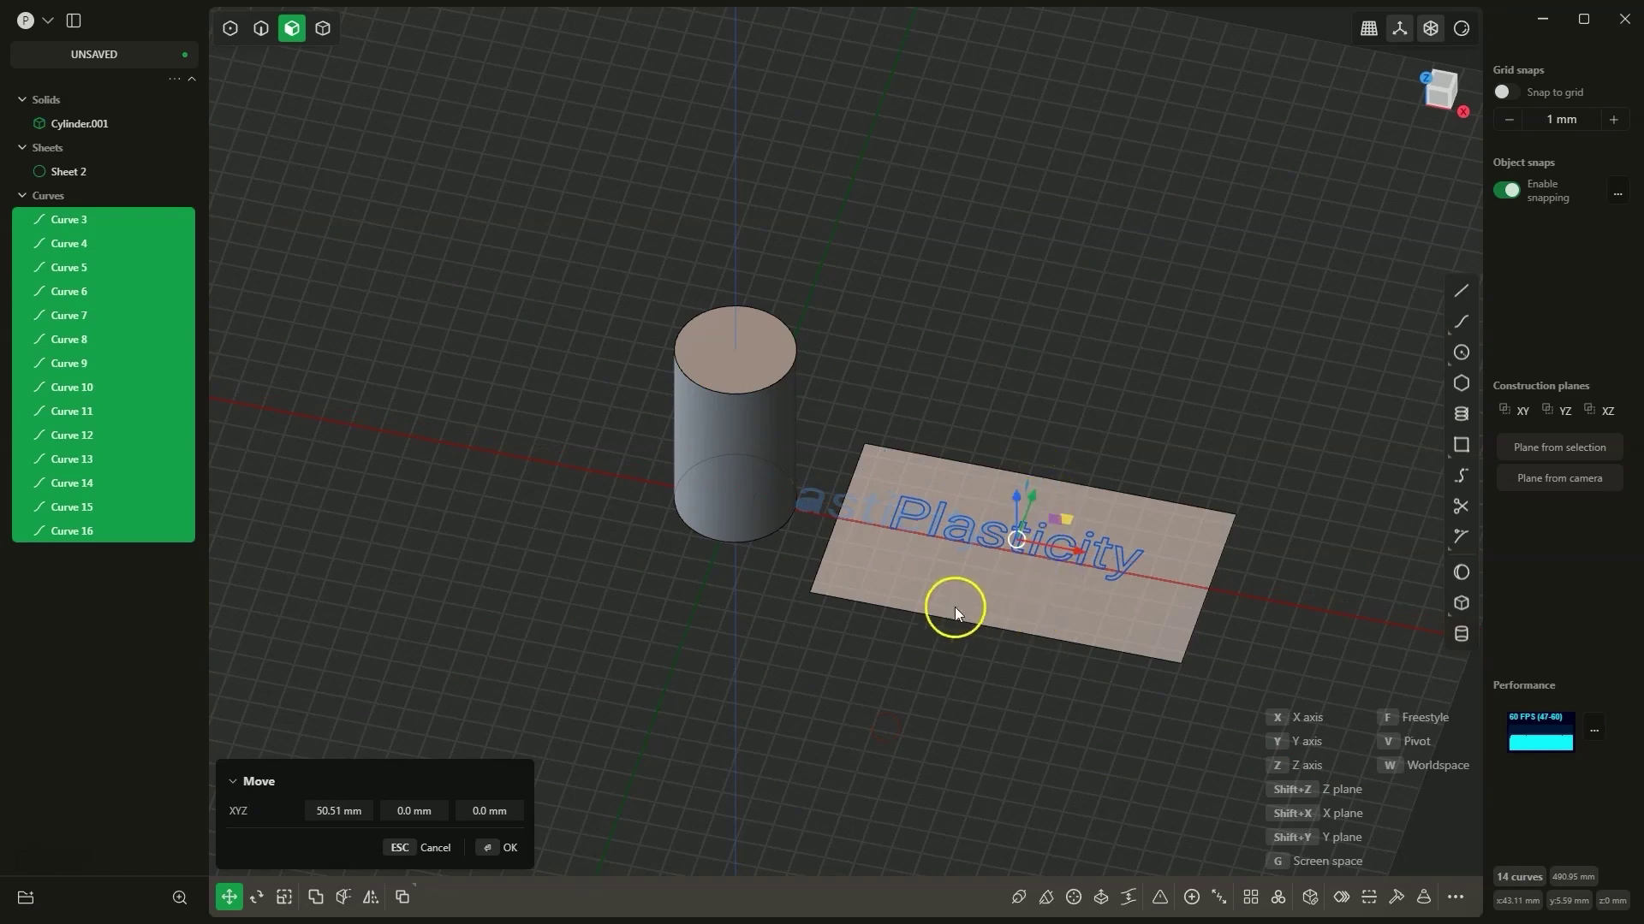
click(514, 848)
Extrude the "Plasticity" letter regions on the flat sheet 3 mm upward, leaving out the closed openings inside the letters P and a.
scroll(988, 542, up, 3)
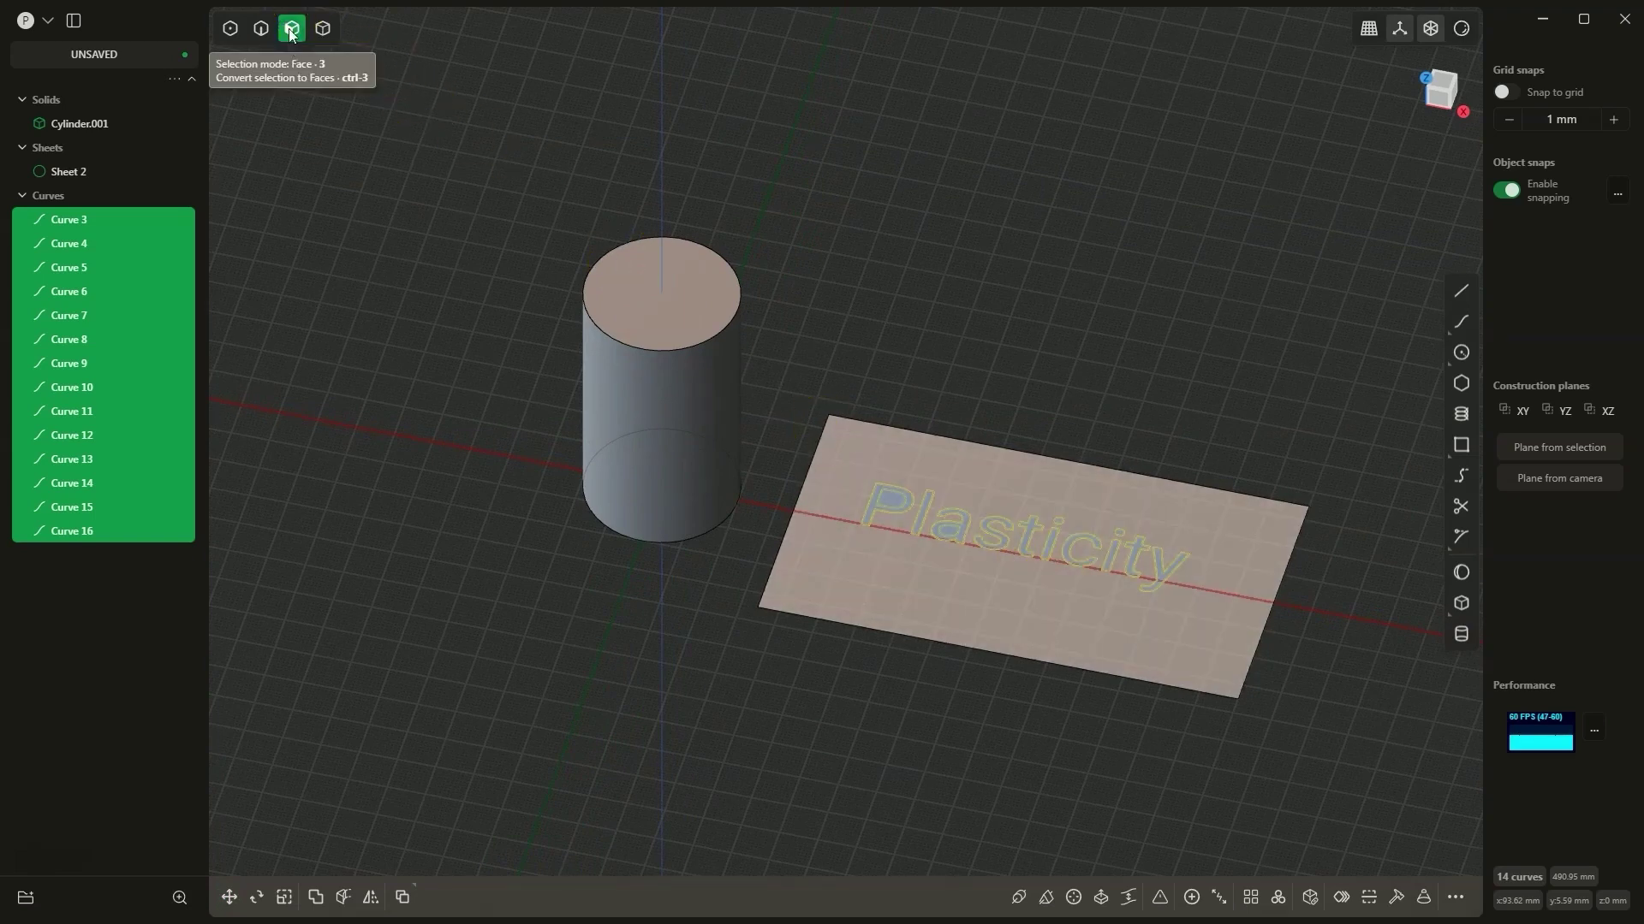
drag(850, 445, 1207, 610)
key(e)
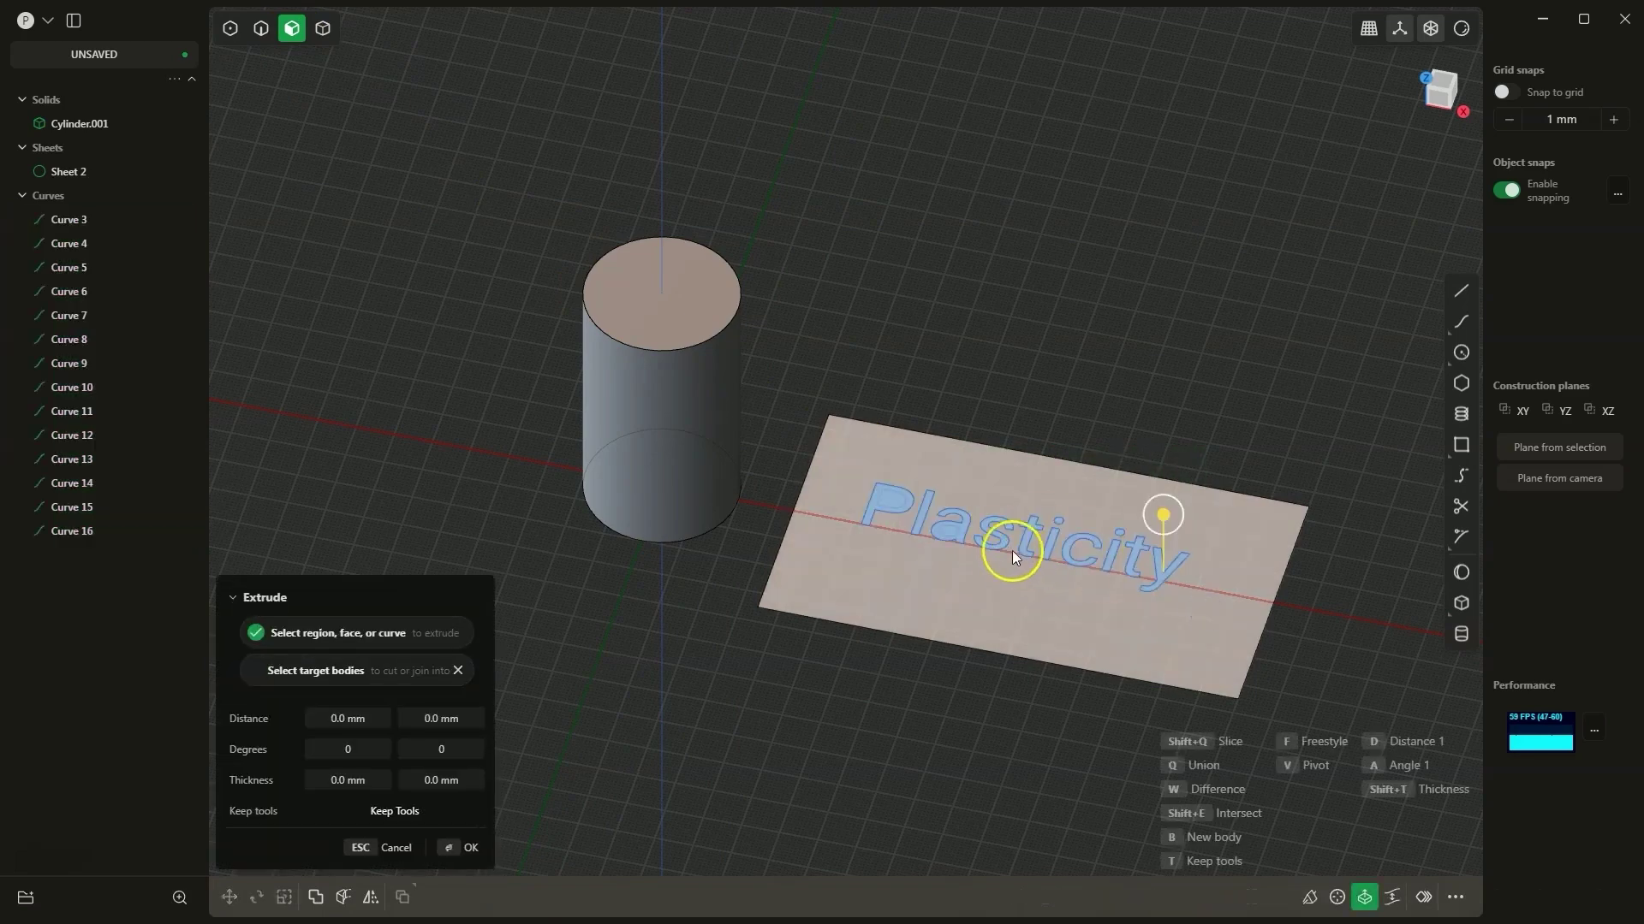
ctrl+click(949, 530)
ctrl+click(894, 498)
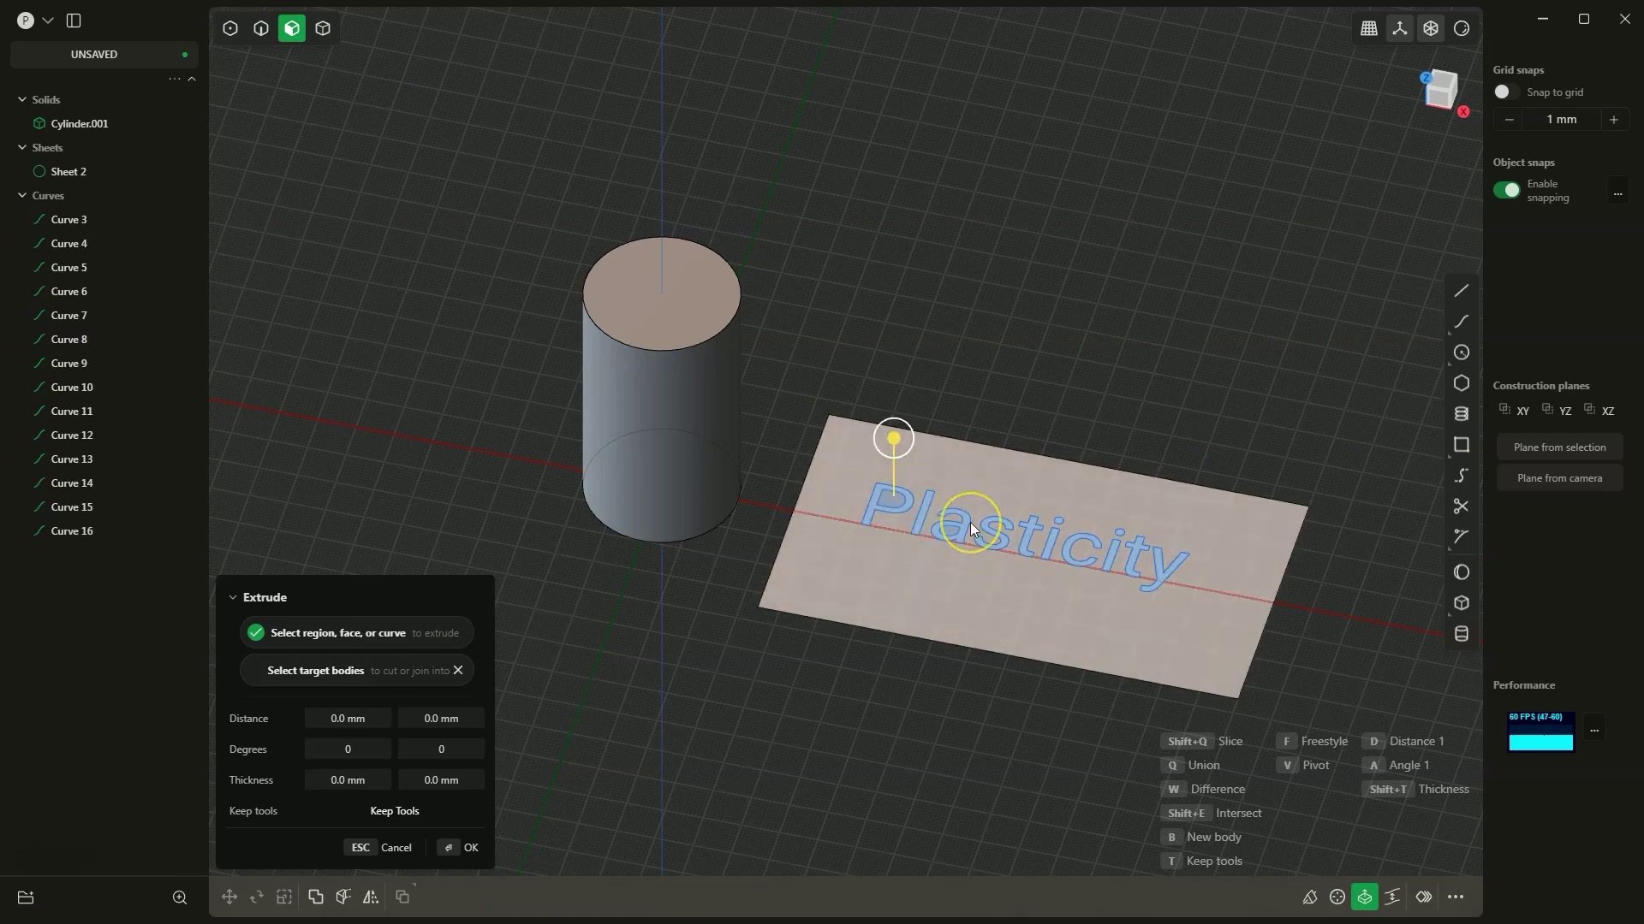
text(3)
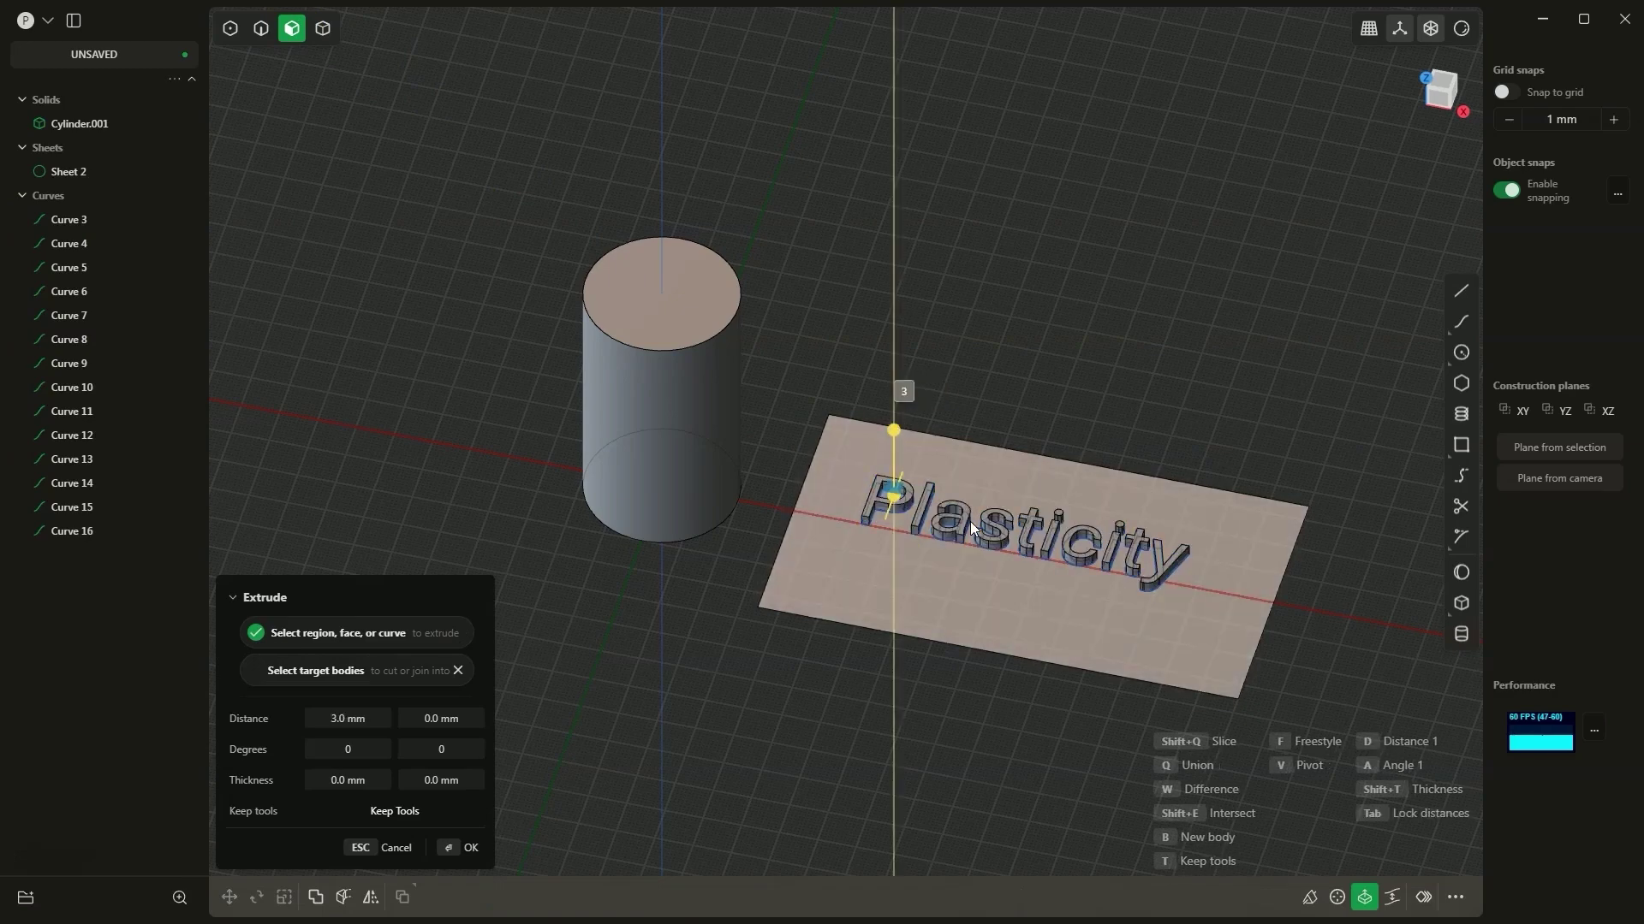
key(Return)
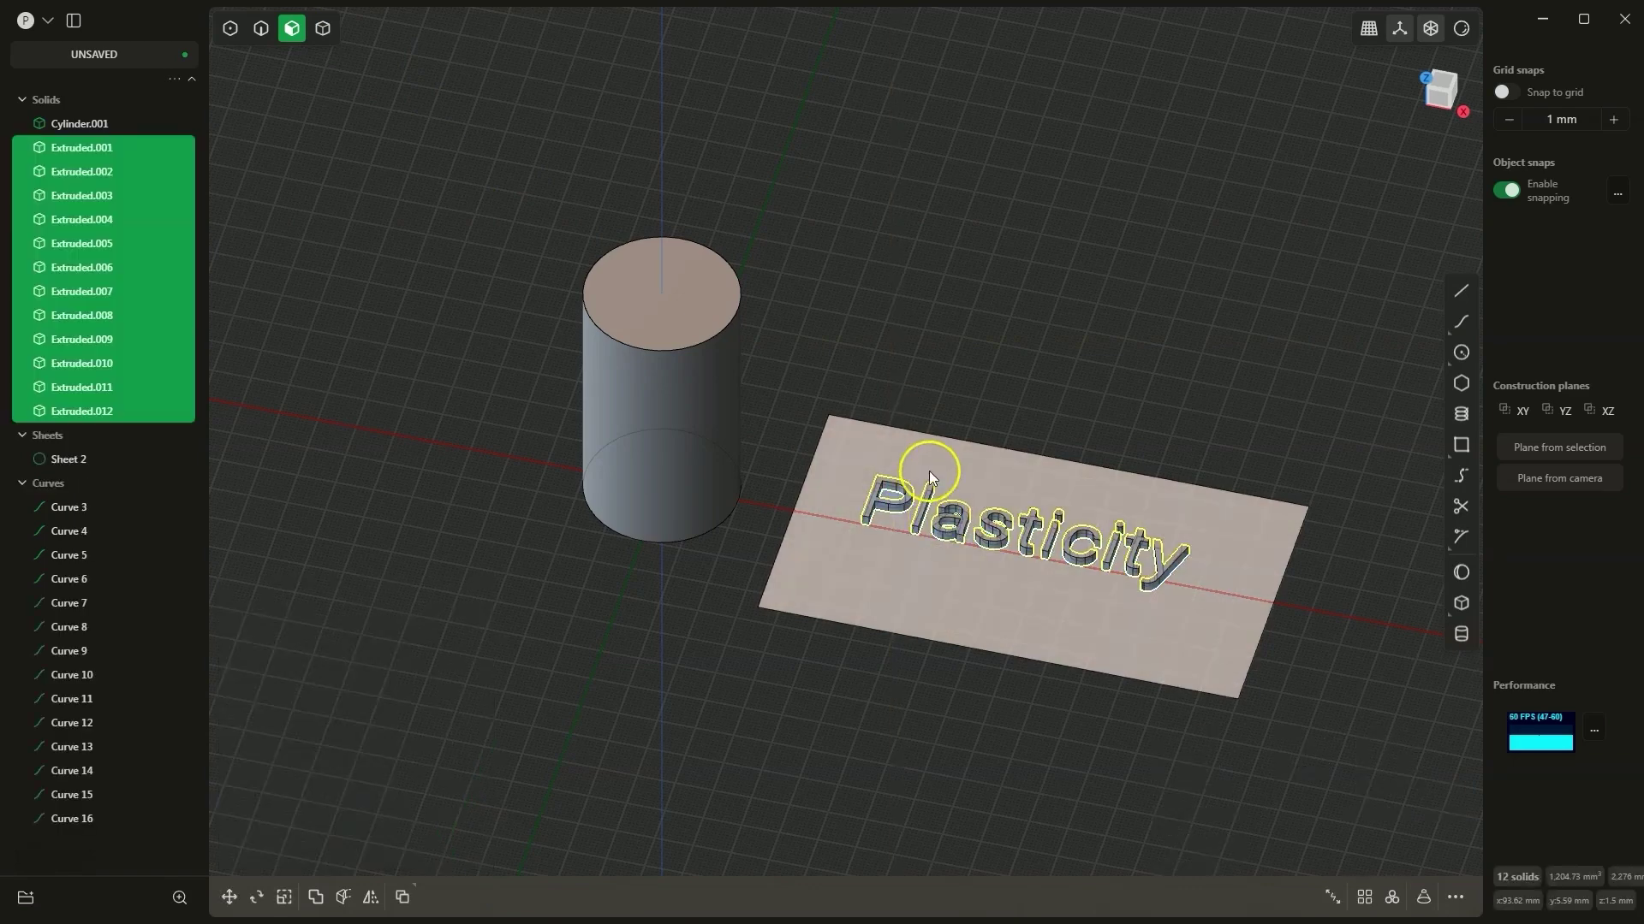
Hide all the text curves, leaving the extruded letters on the sheet.
click(882, 347)
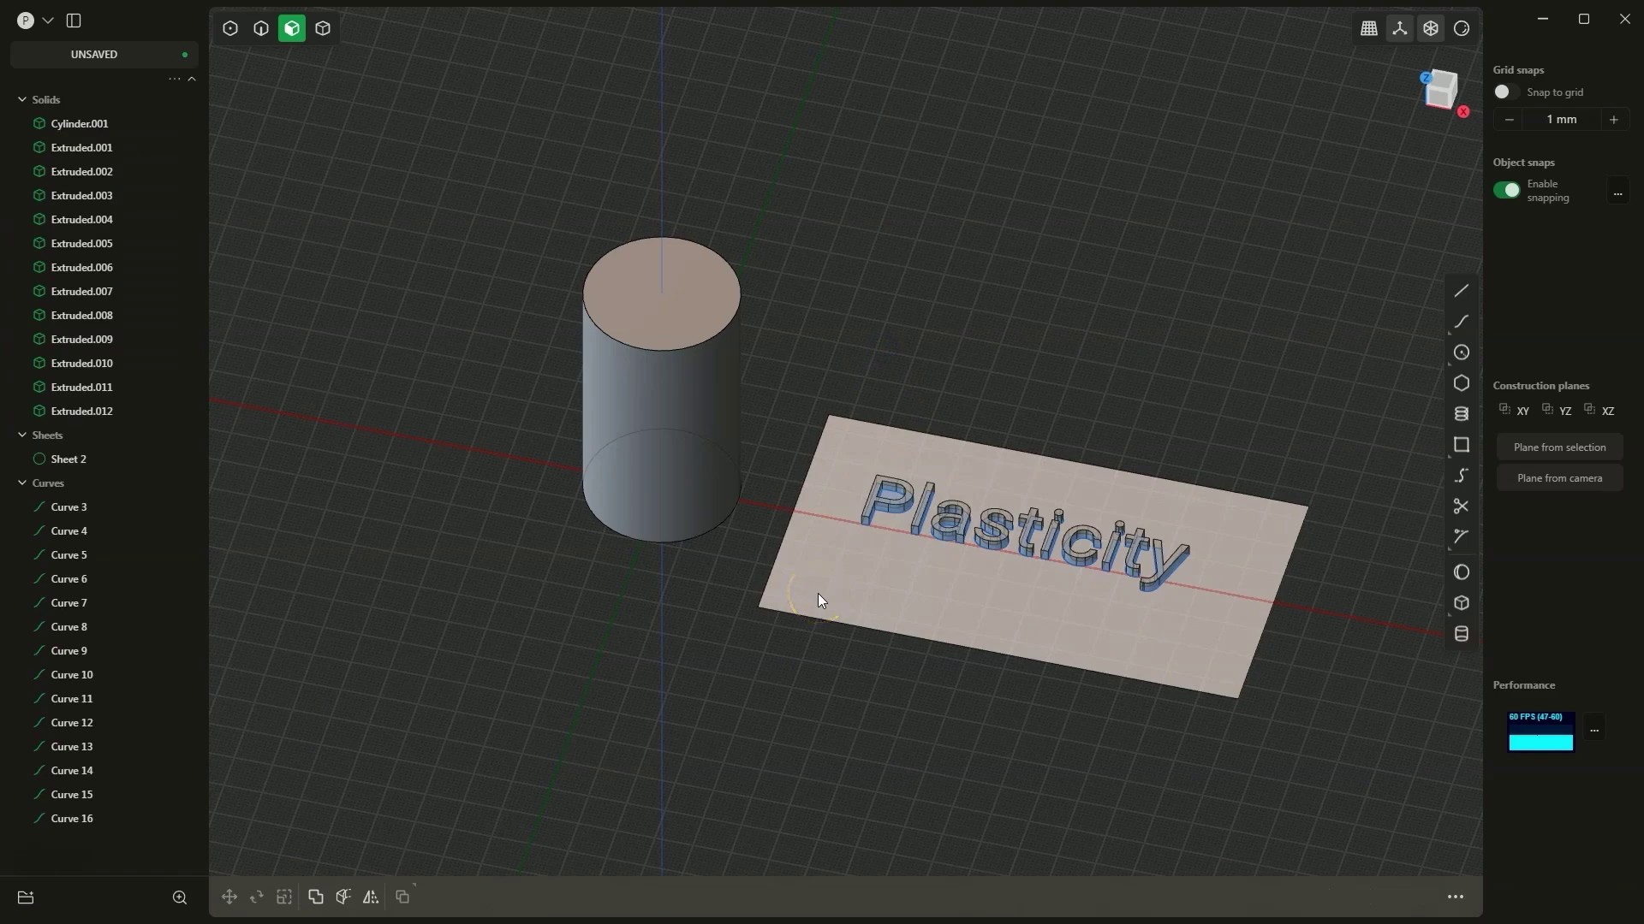
click(60, 489)
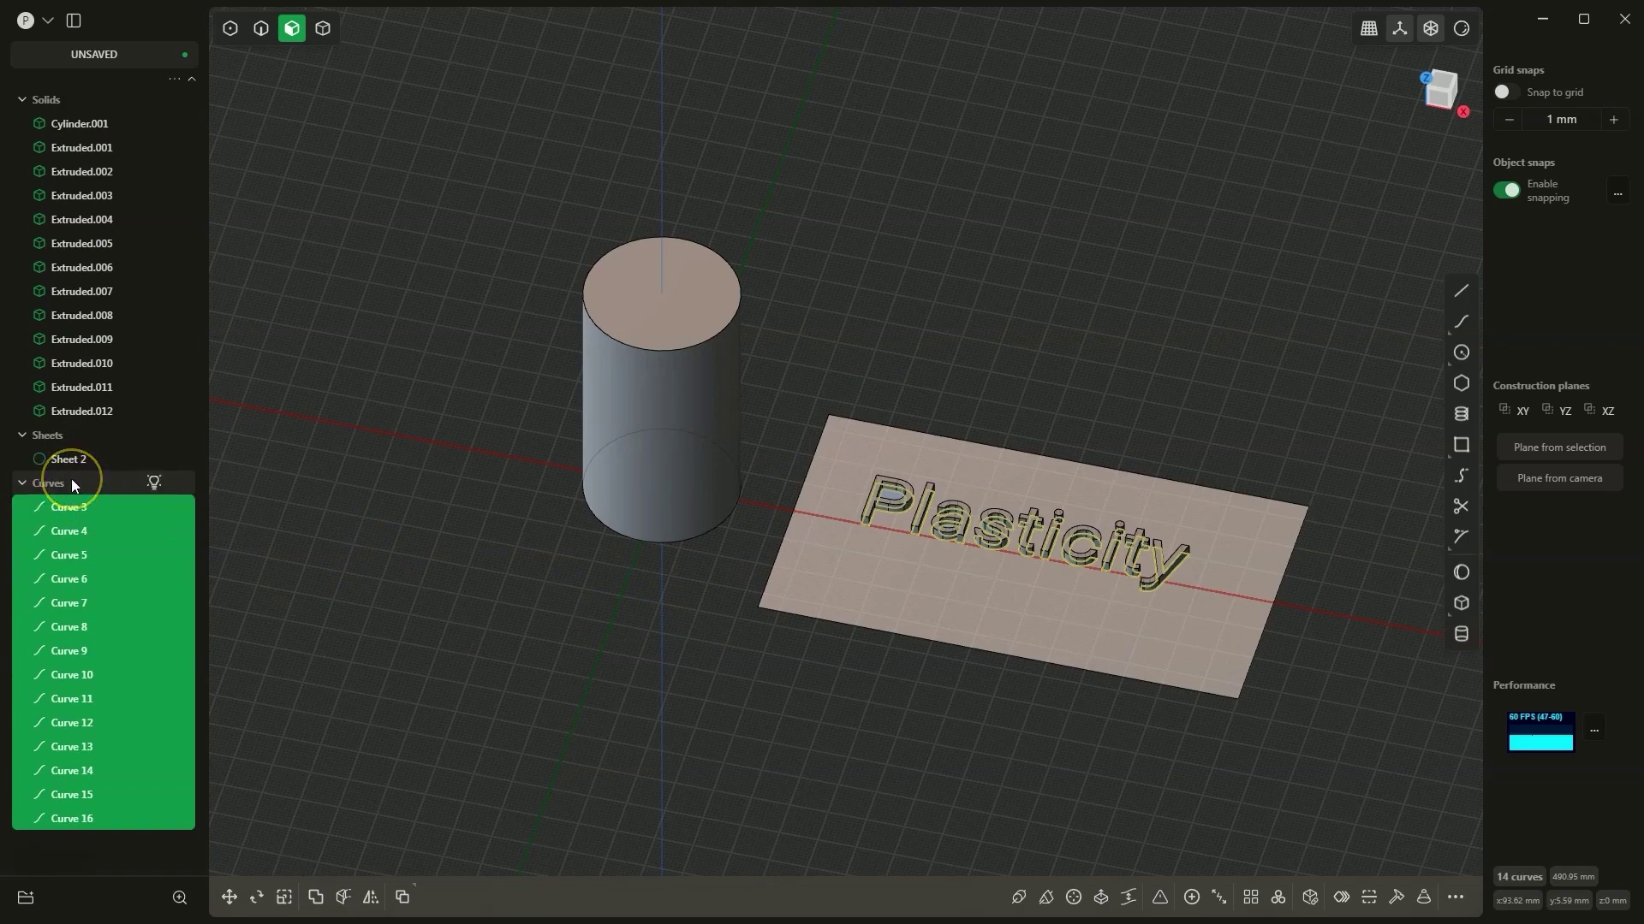
key(h)
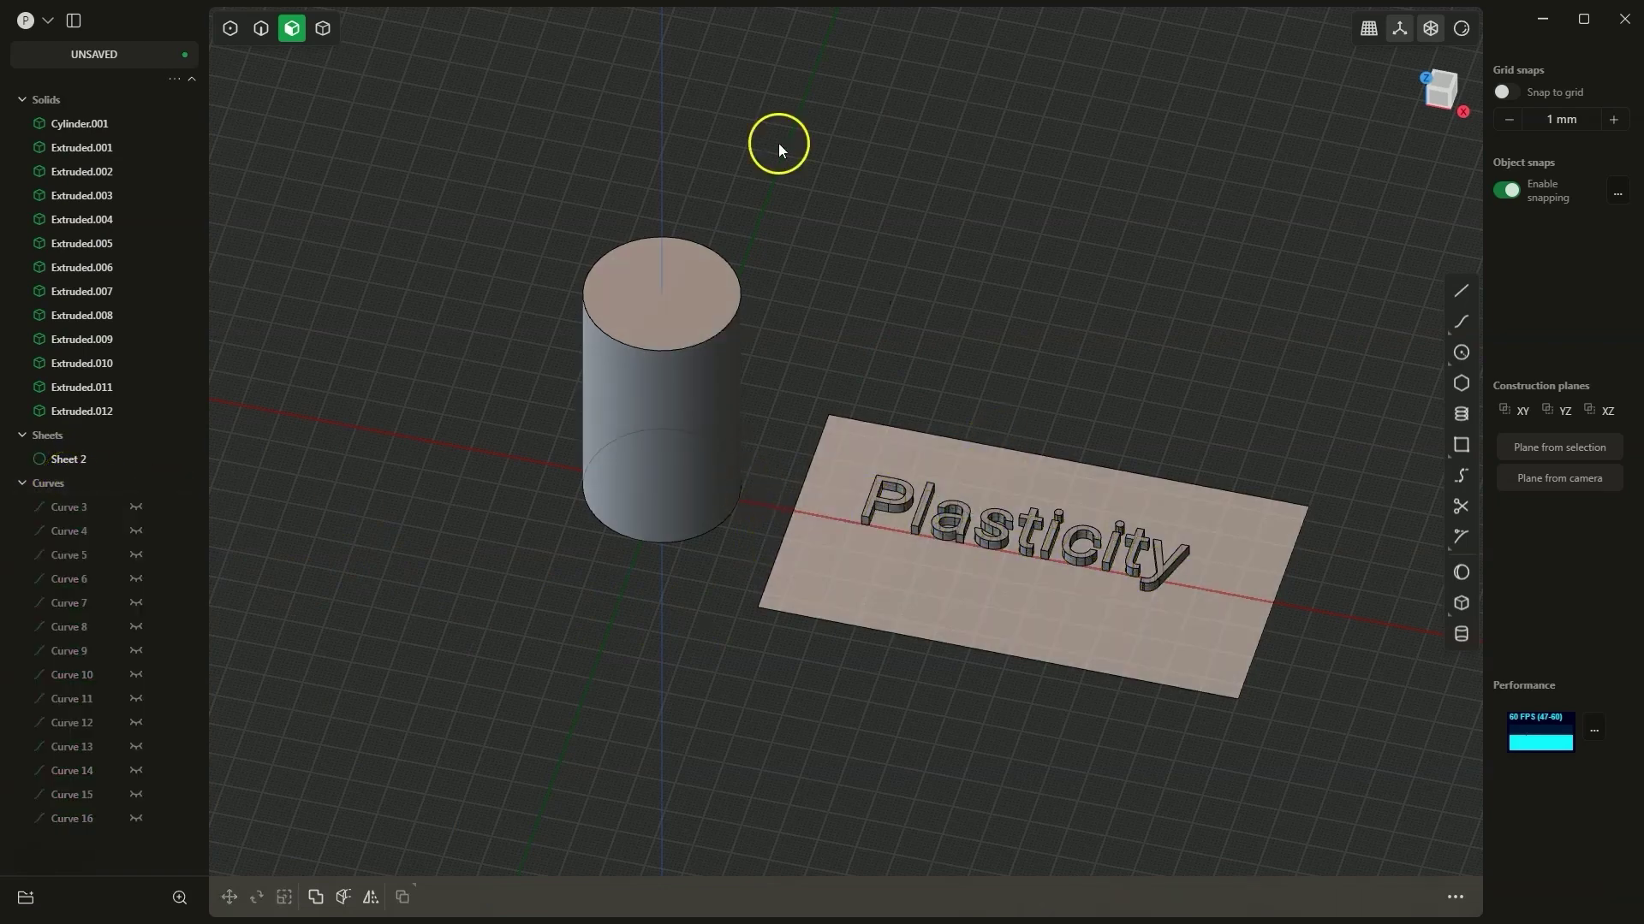
Deform the extruded letters onto the cylinder's side face, using the flat sheet as reference face and keeping the original tools.
click(323, 29)
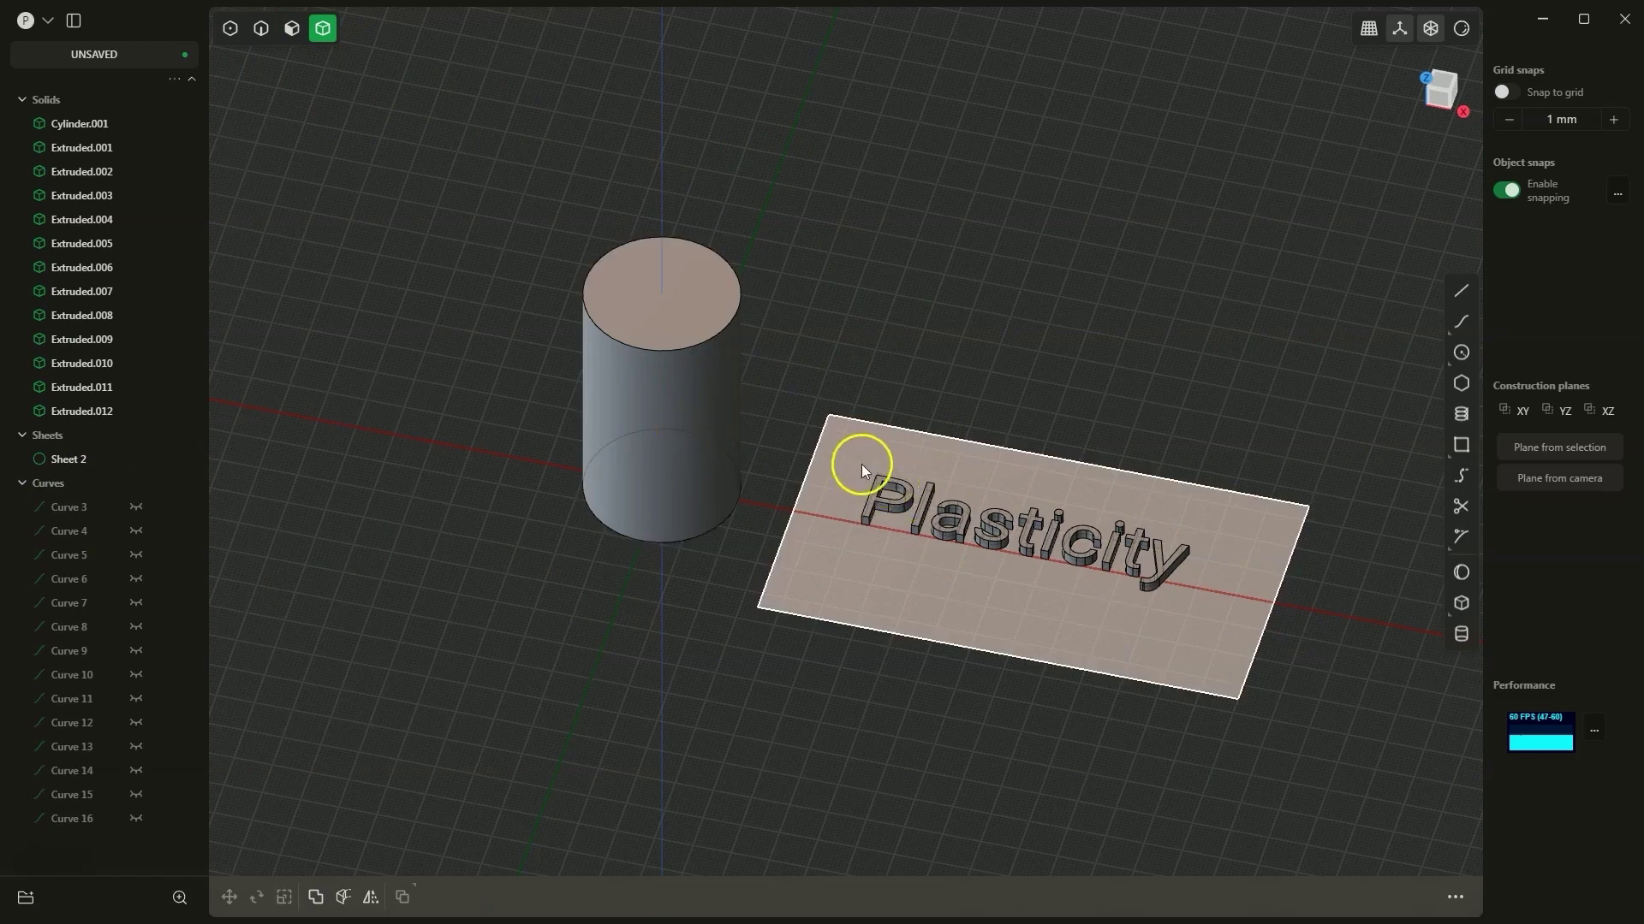
drag(845, 454, 1236, 598)
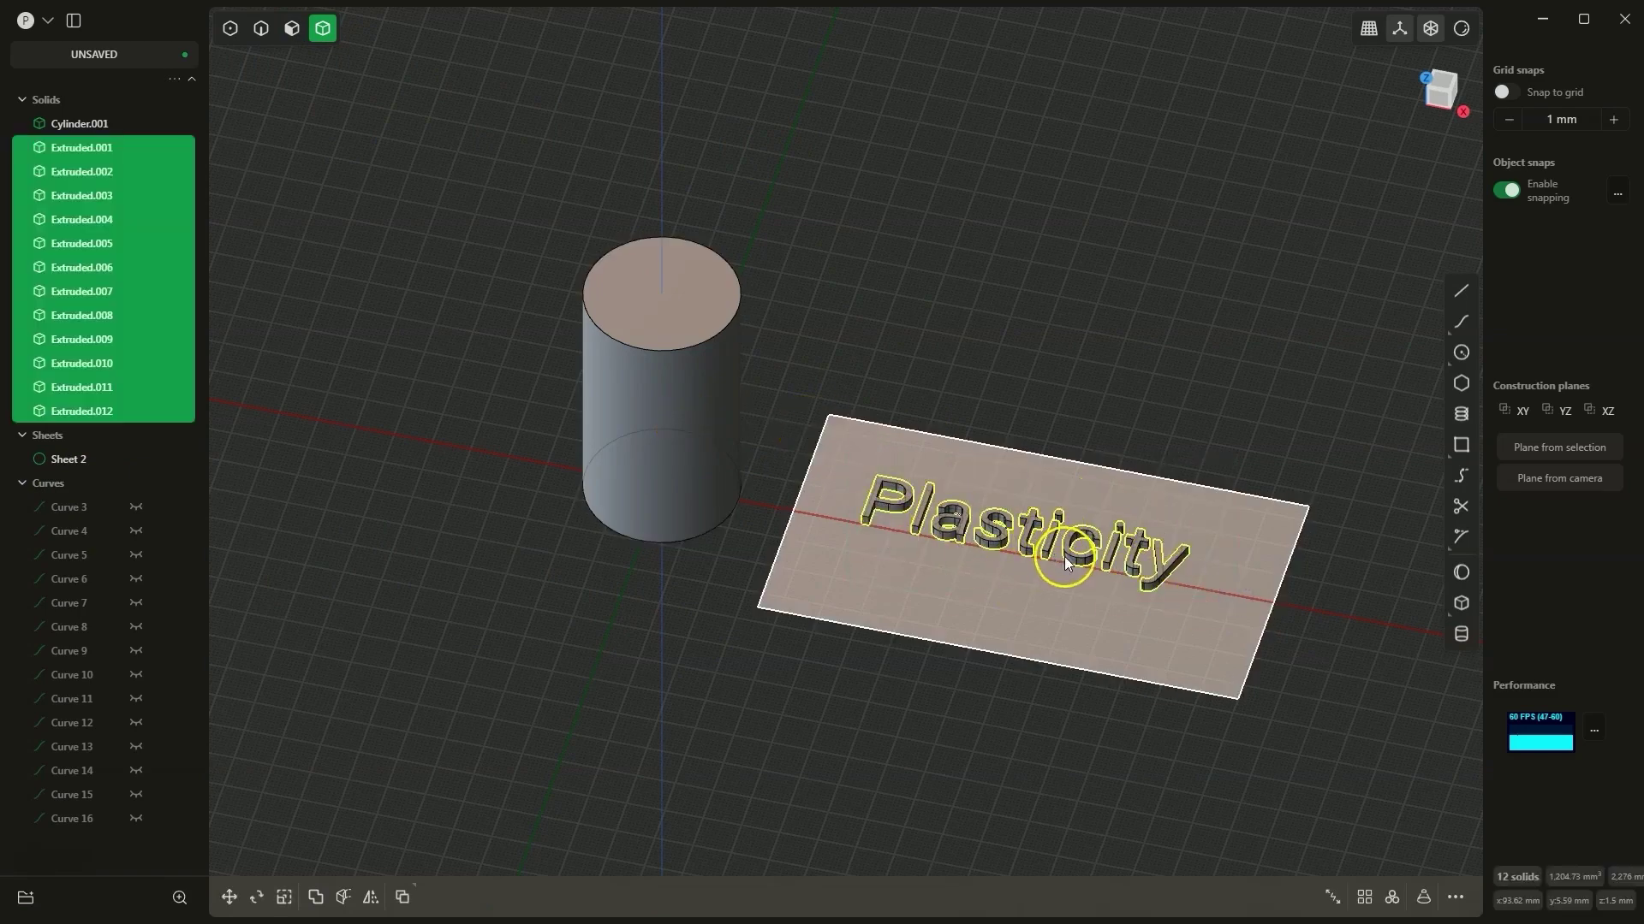
text(f)
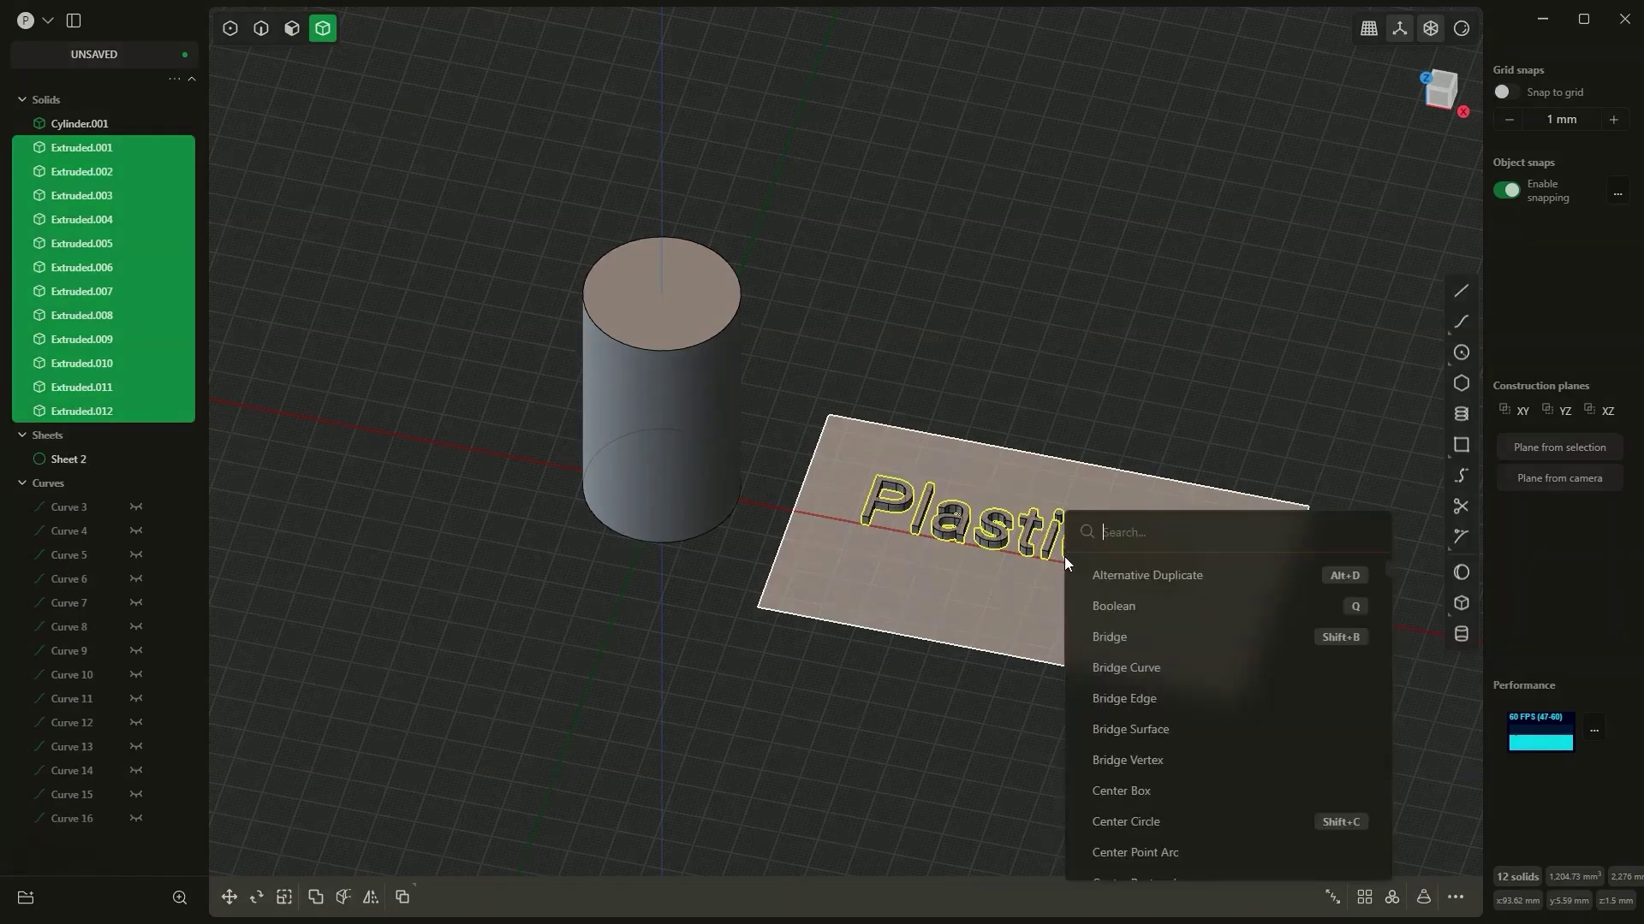
text(def)
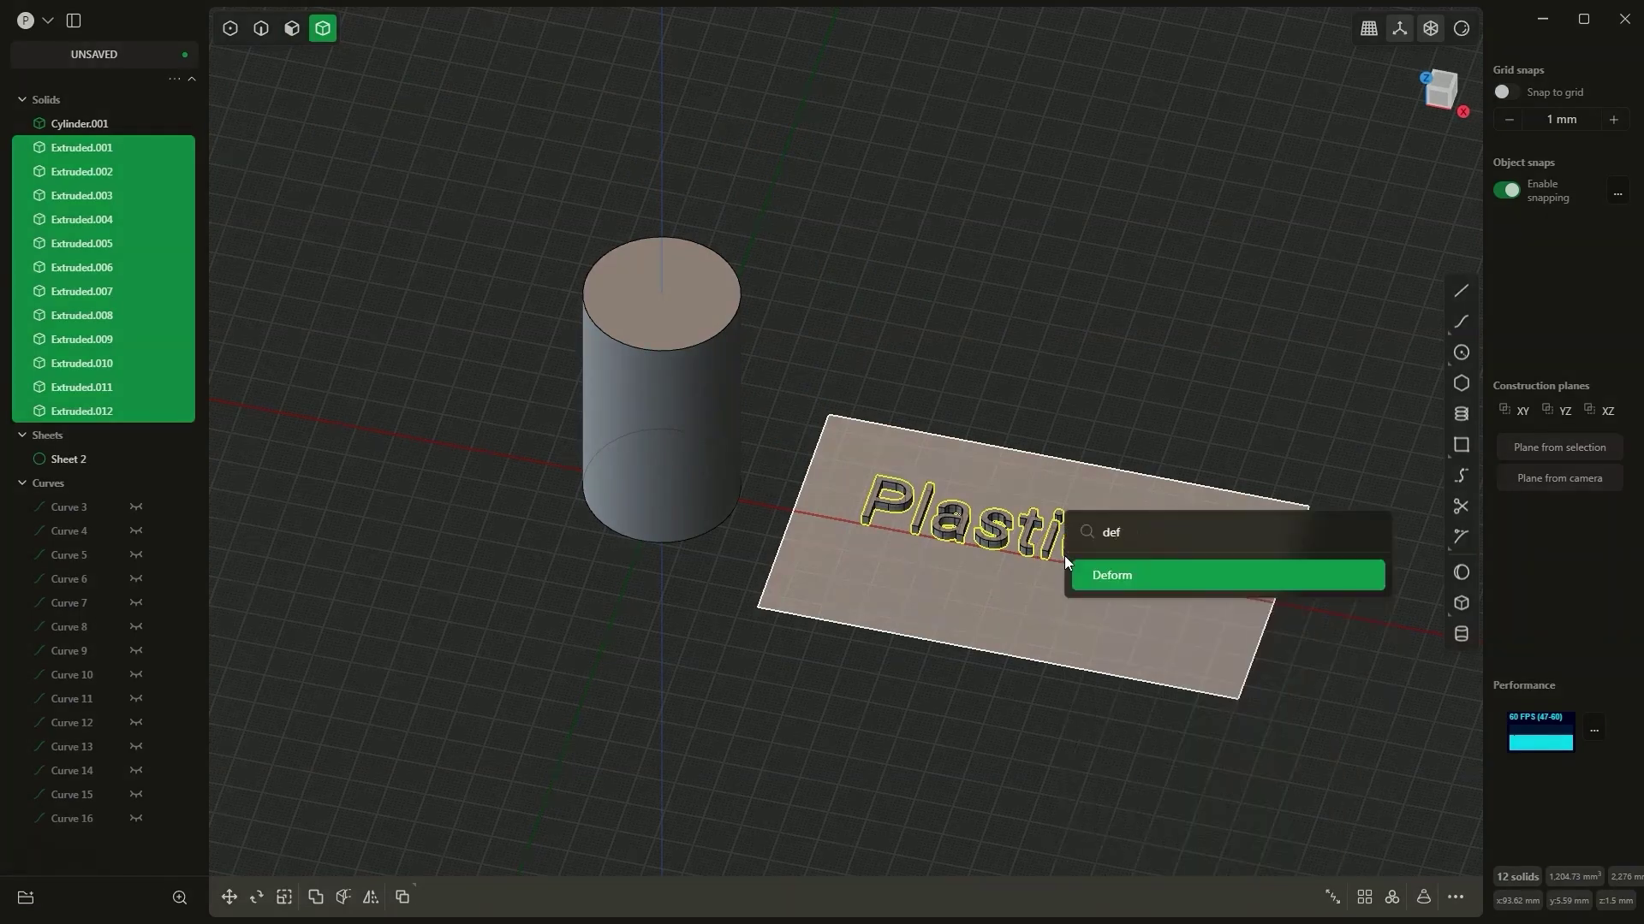
click(1130, 540)
click(1123, 575)
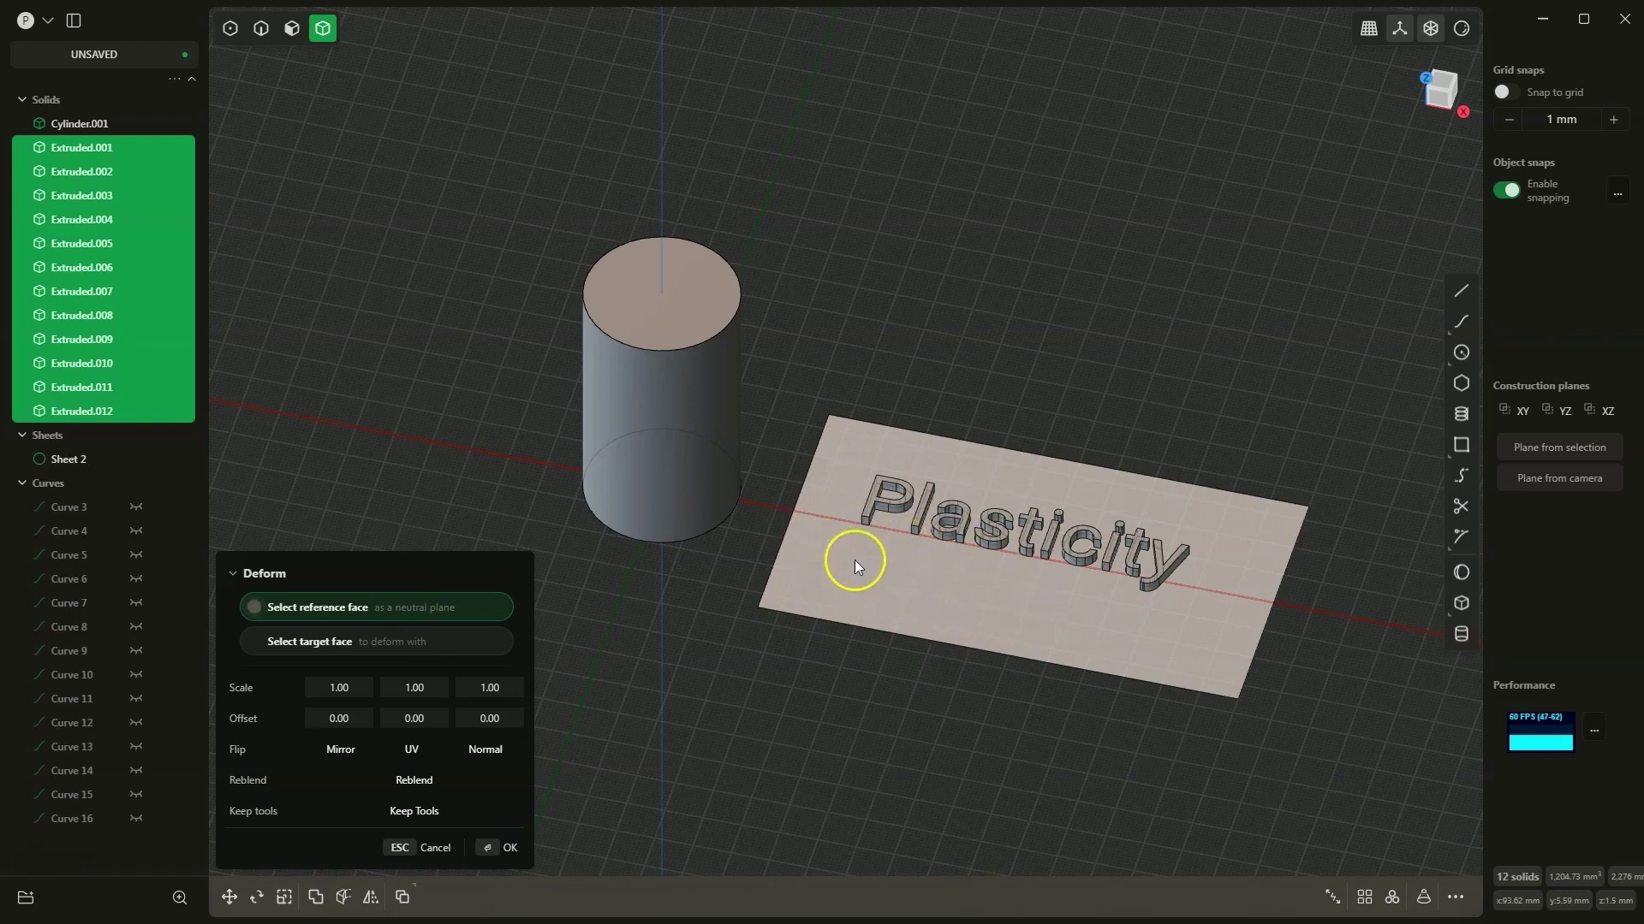
click(946, 582)
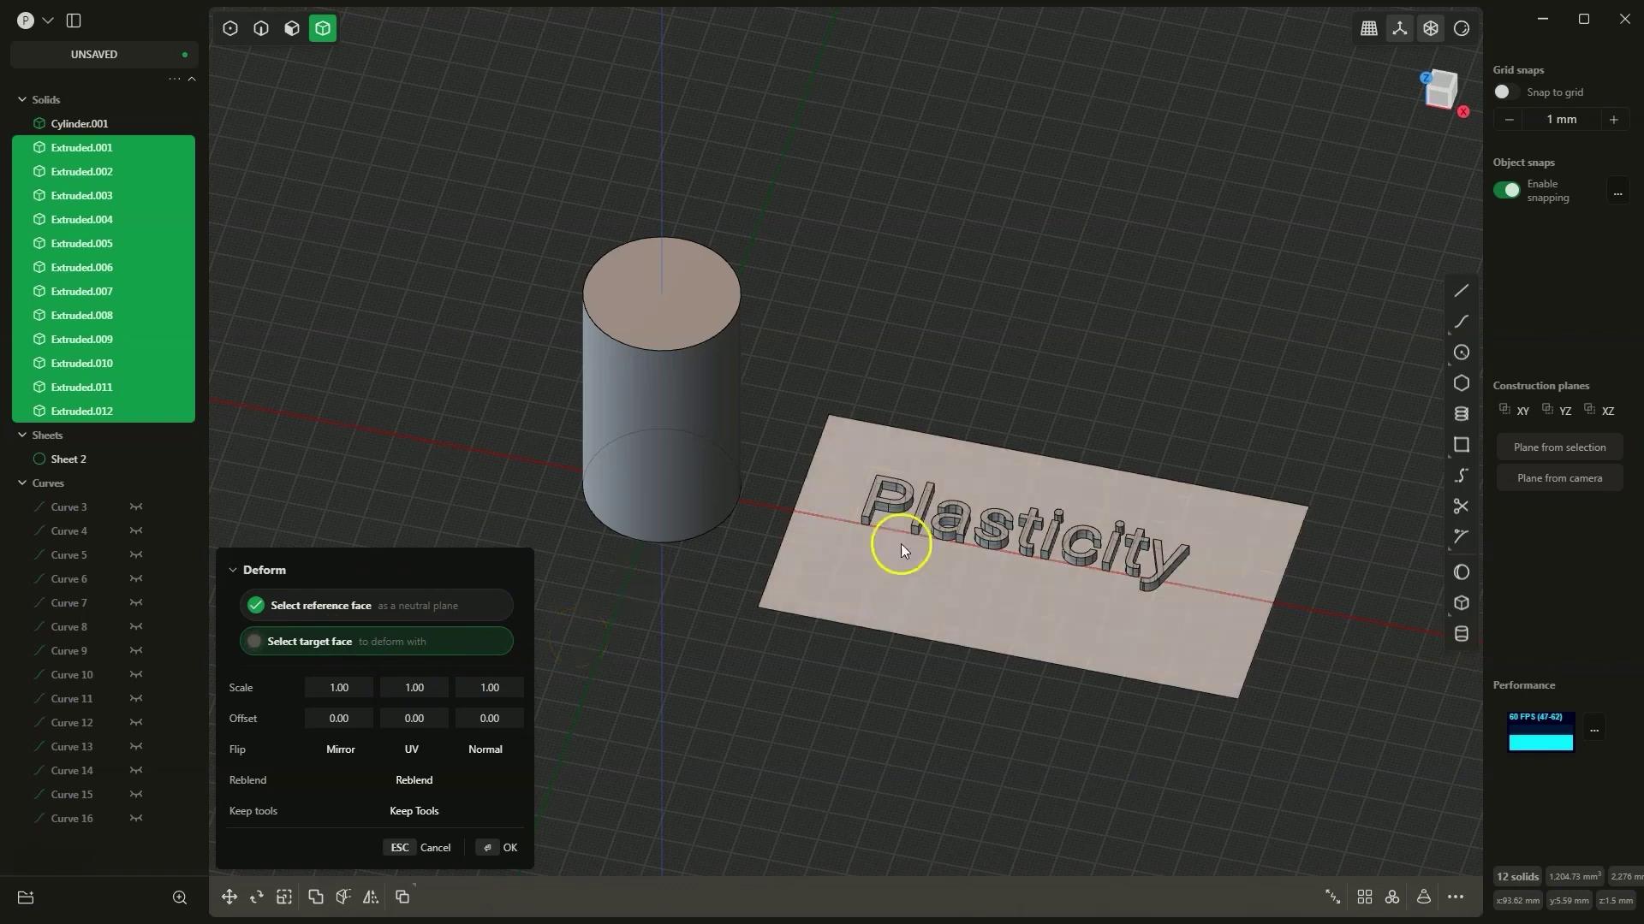
click(660, 450)
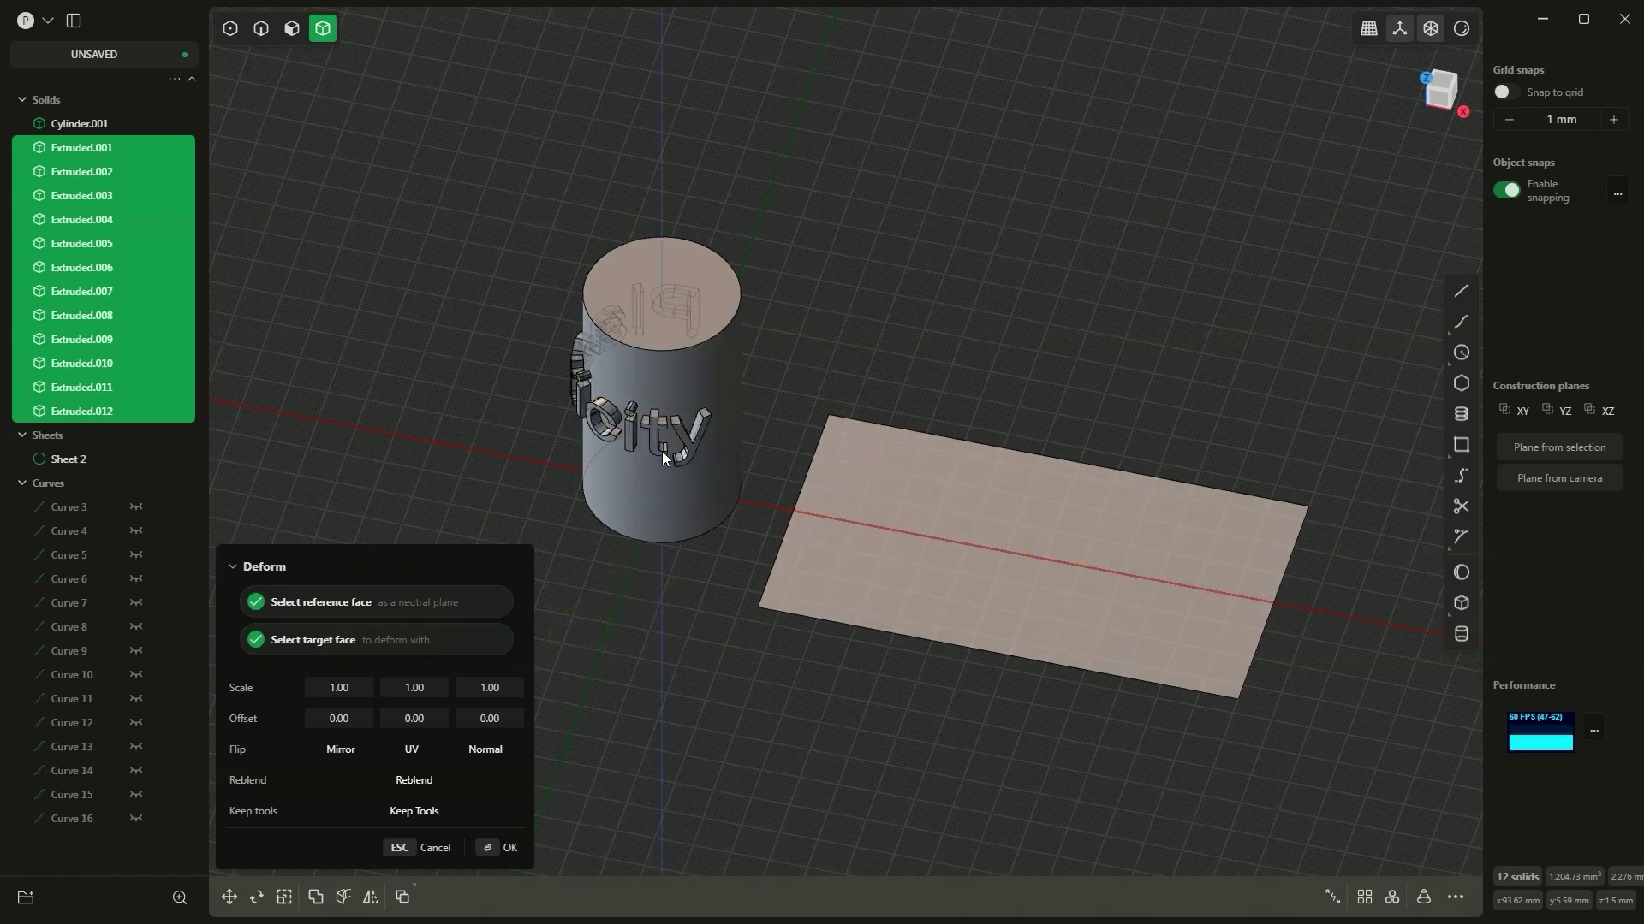
middle_drag(628, 392, 651, 479)
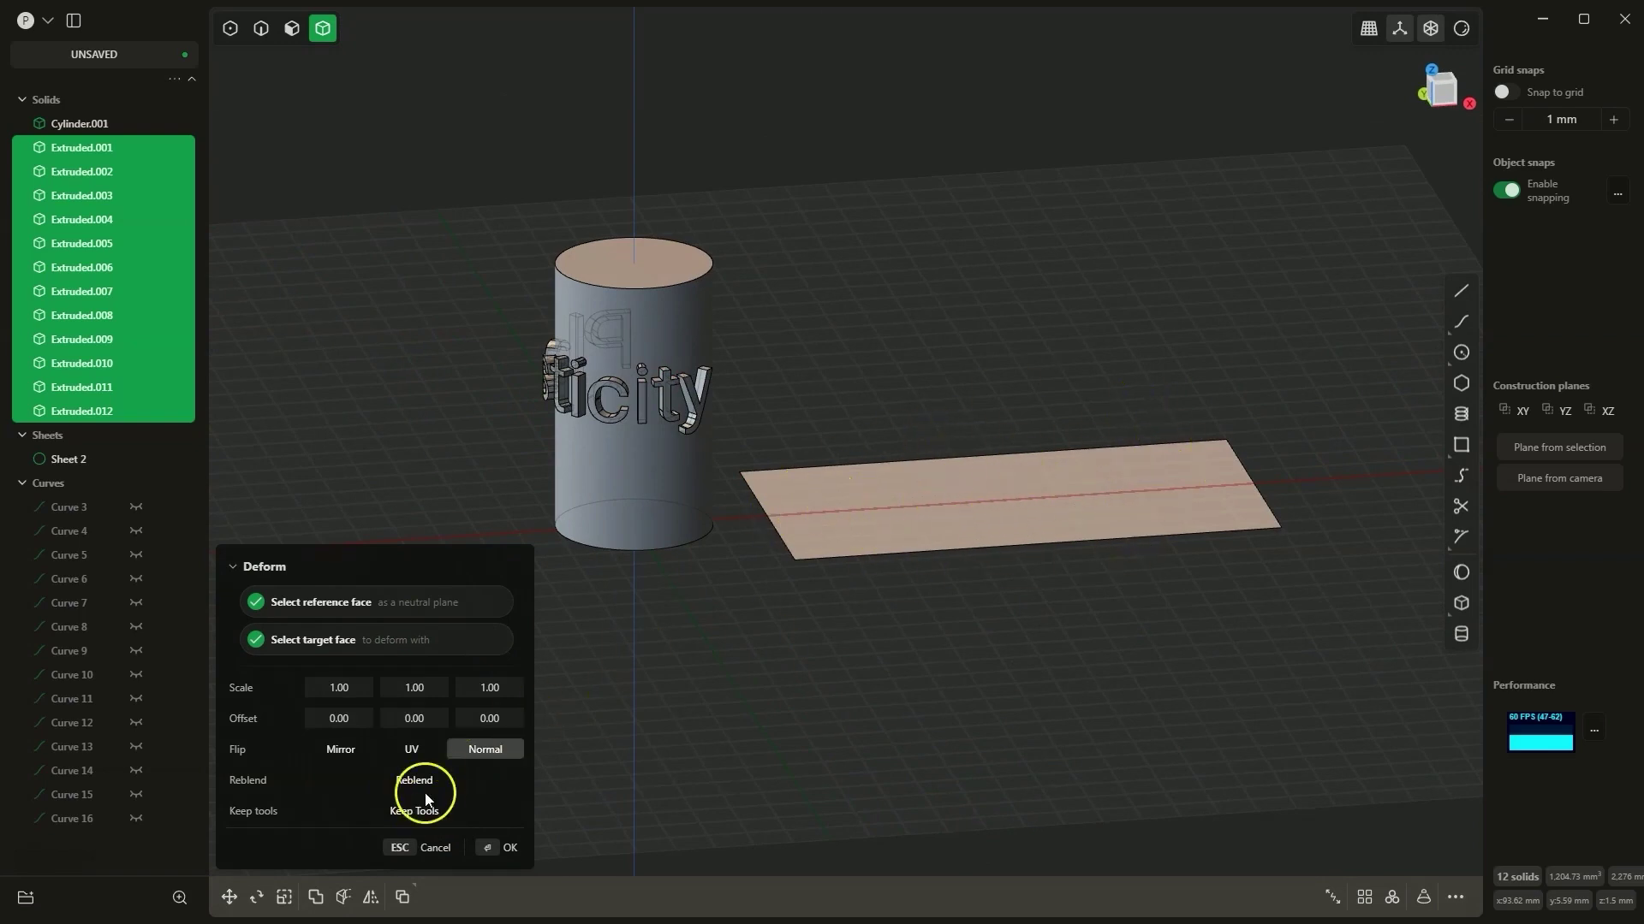
click(415, 810)
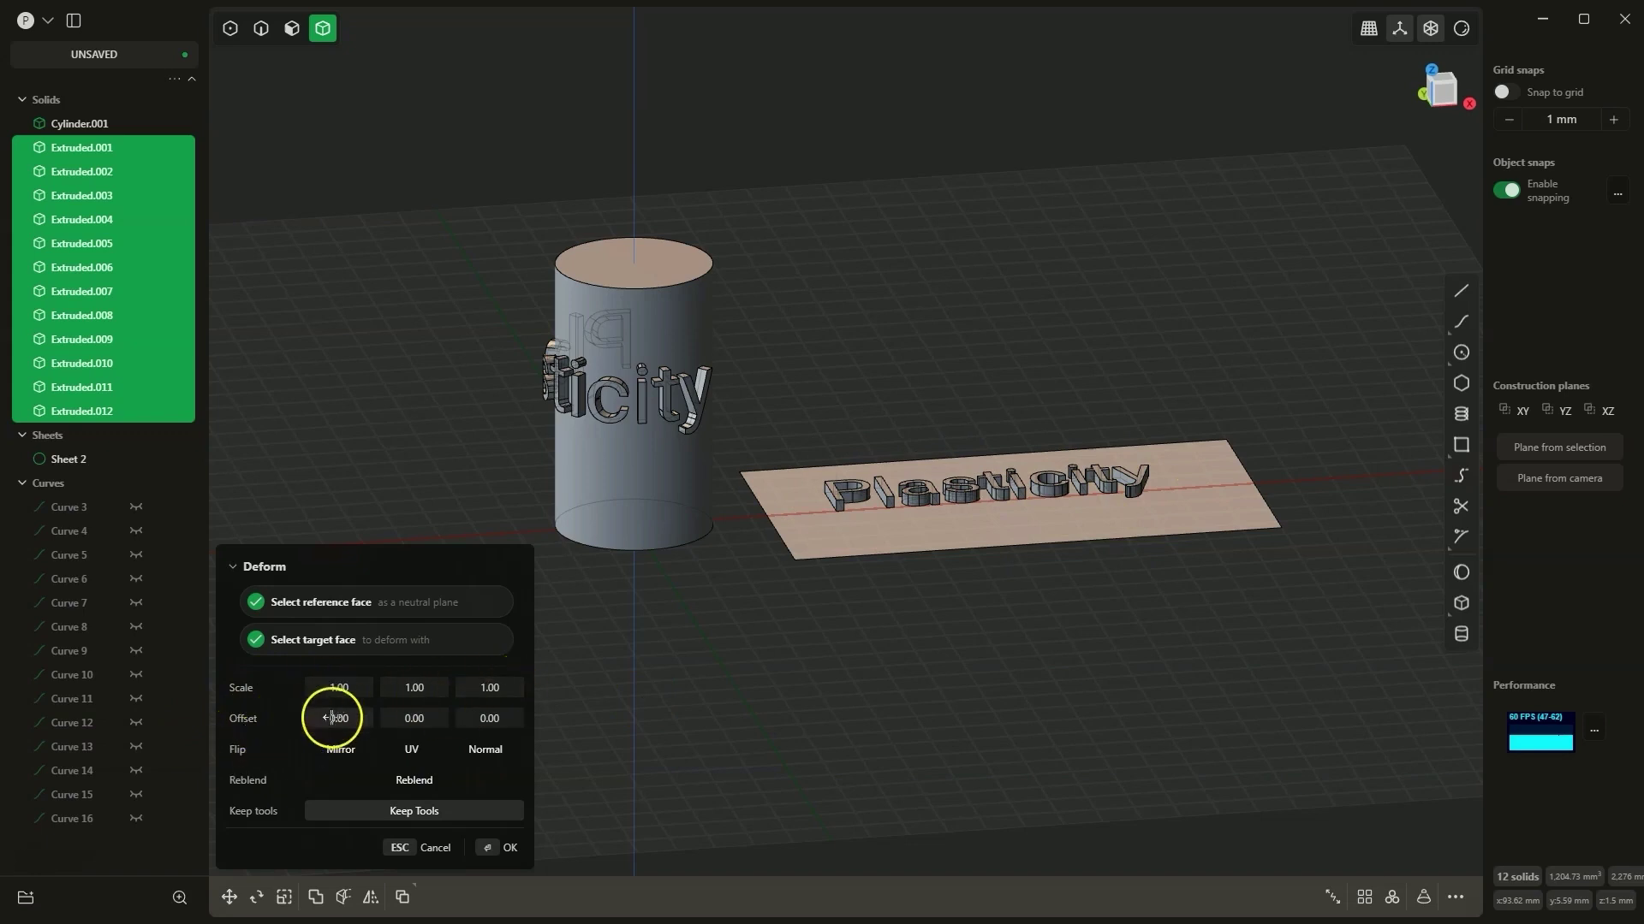
Try a first Deform offset of 0.07 to shift the text around the cylinder, and reset it to 0.
drag(346, 718, 403, 717)
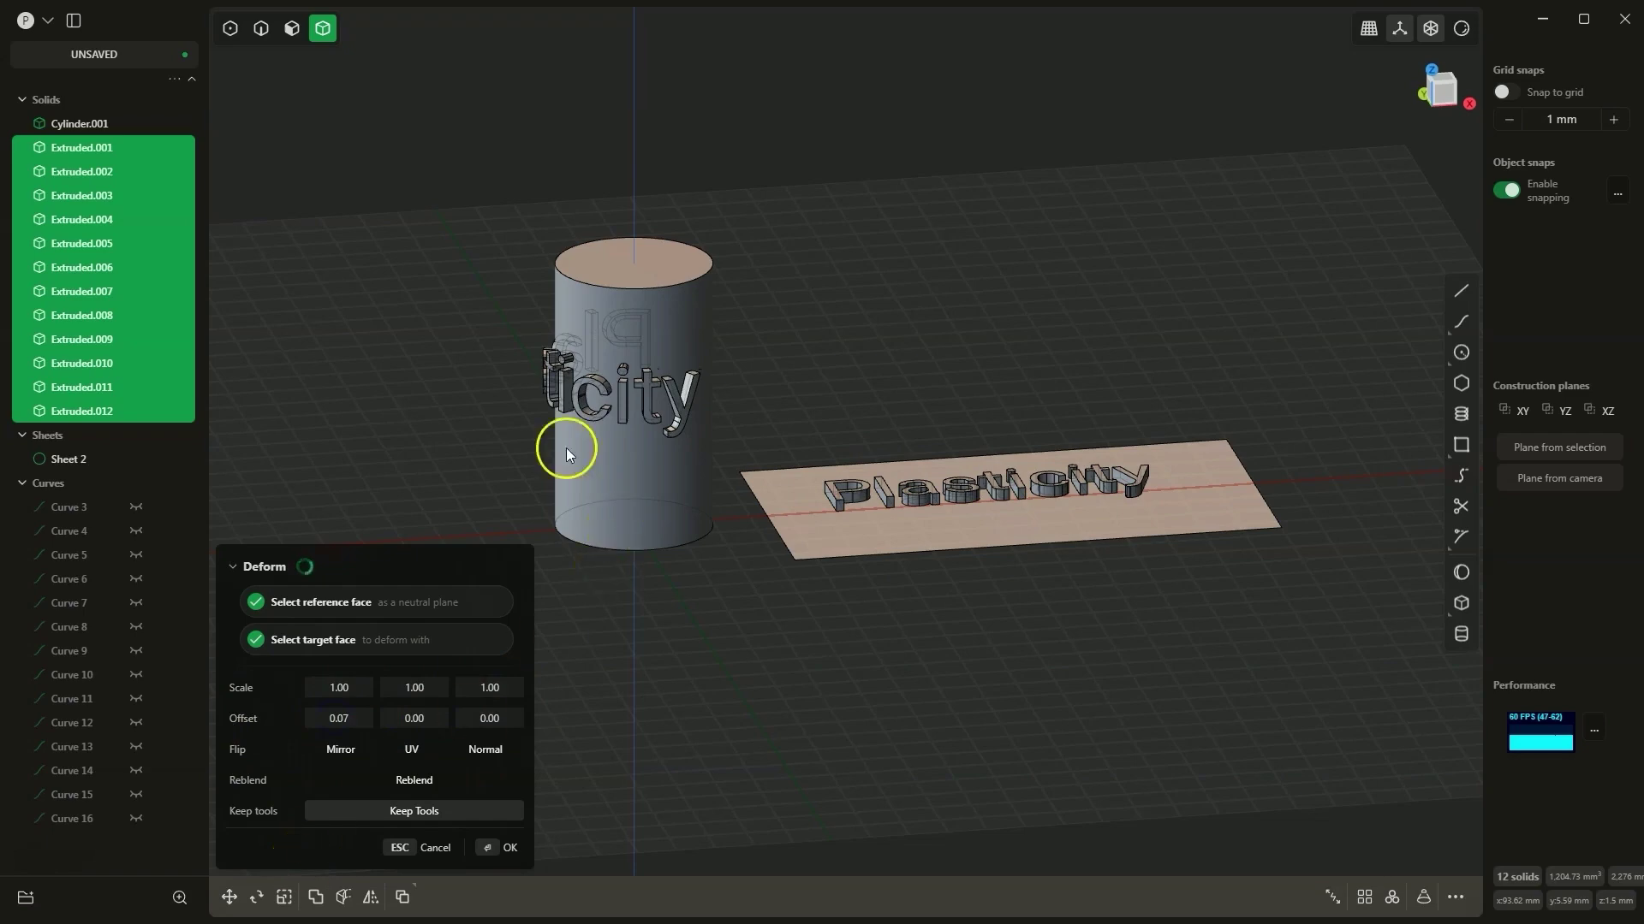
middle_drag(466, 415, 486, 505)
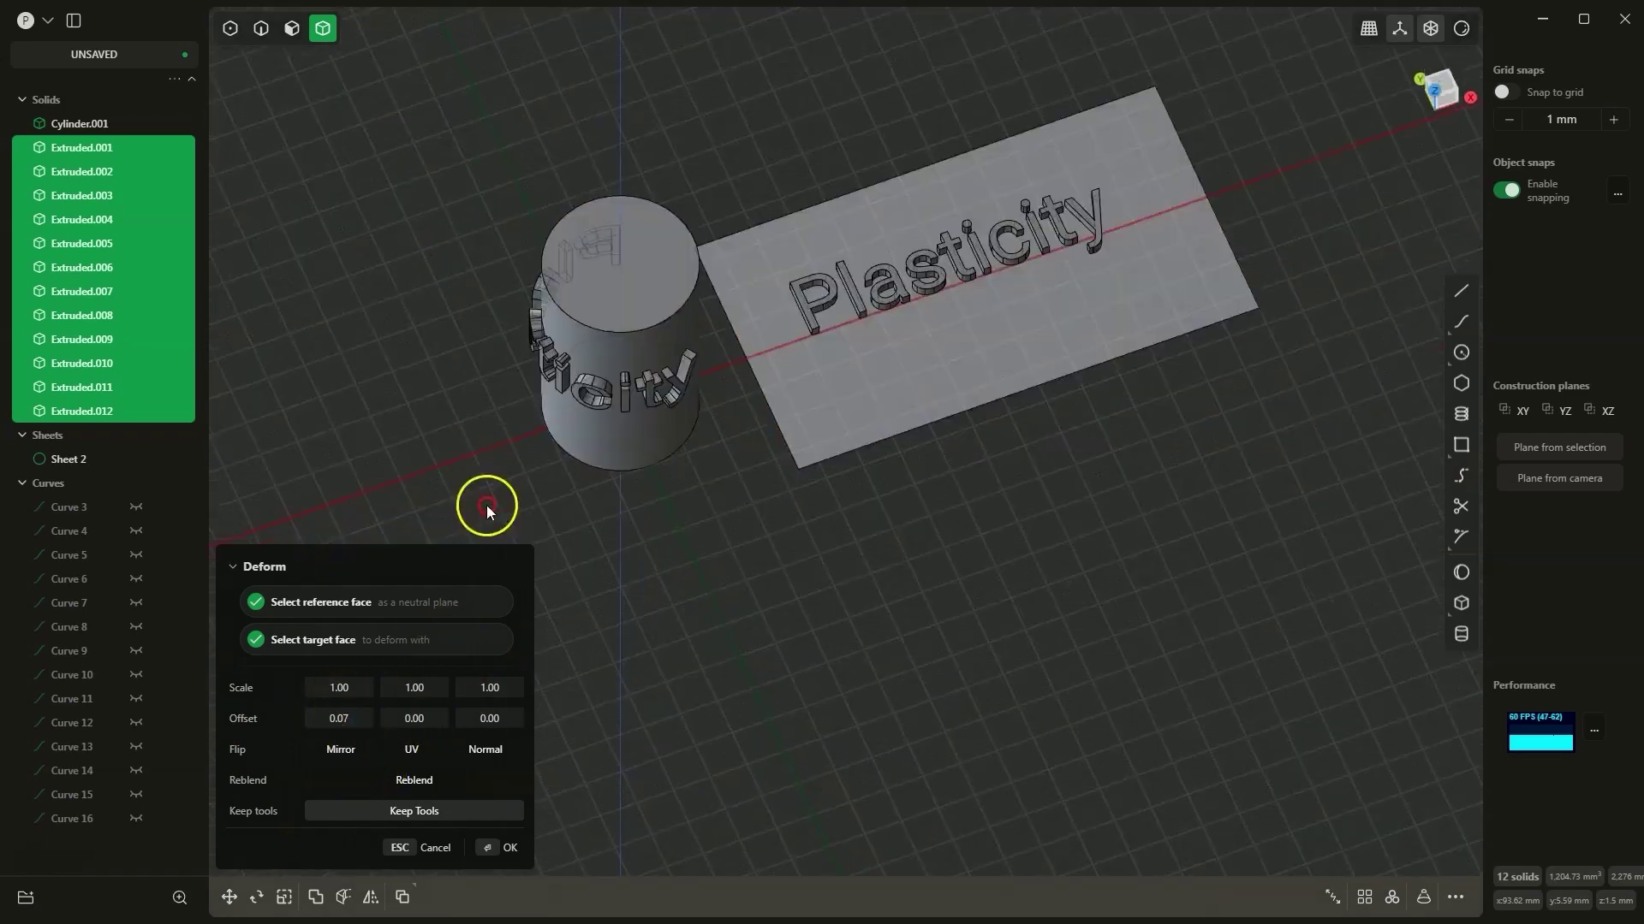
right_drag(486, 505, 616, 465)
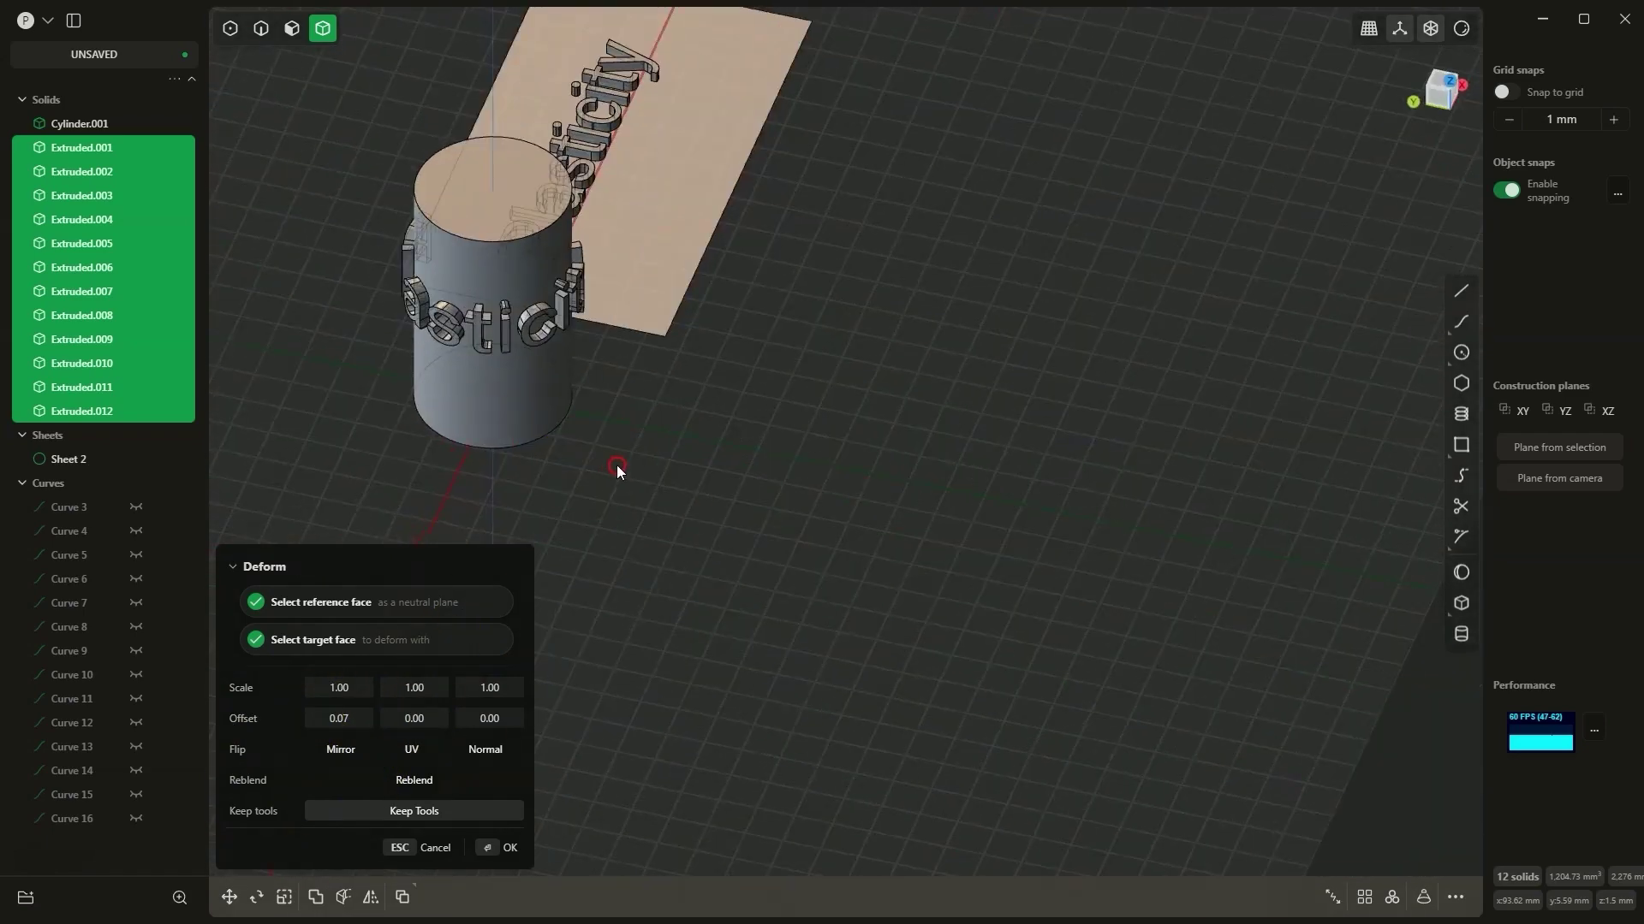
click(350, 721)
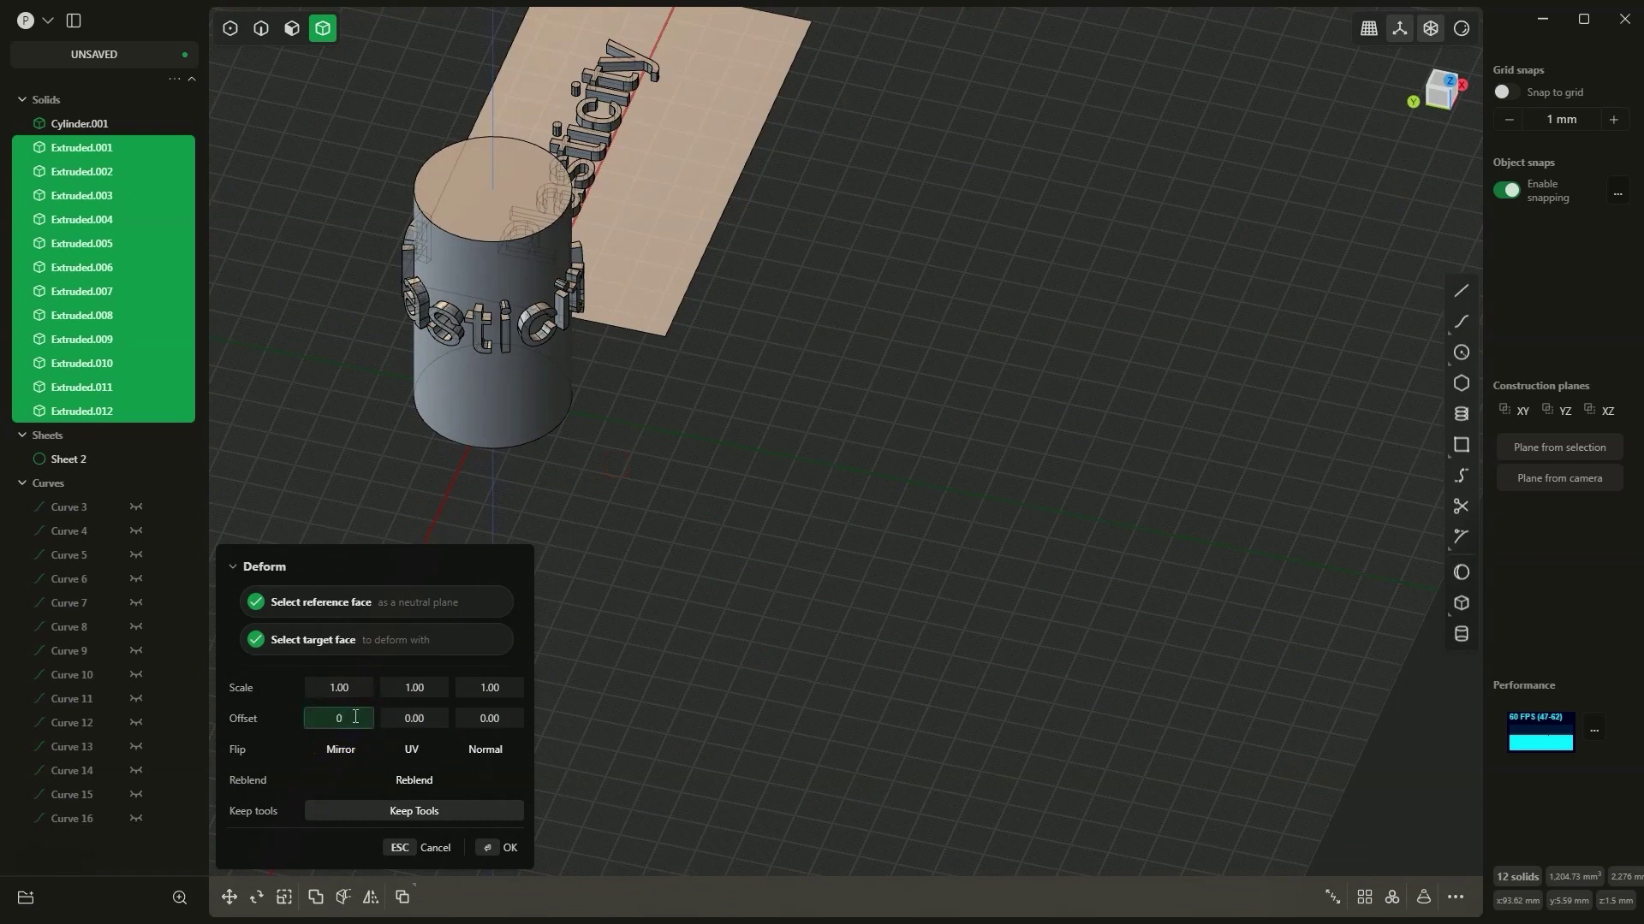
click(300, 709)
key(Return)
click(548, 309)
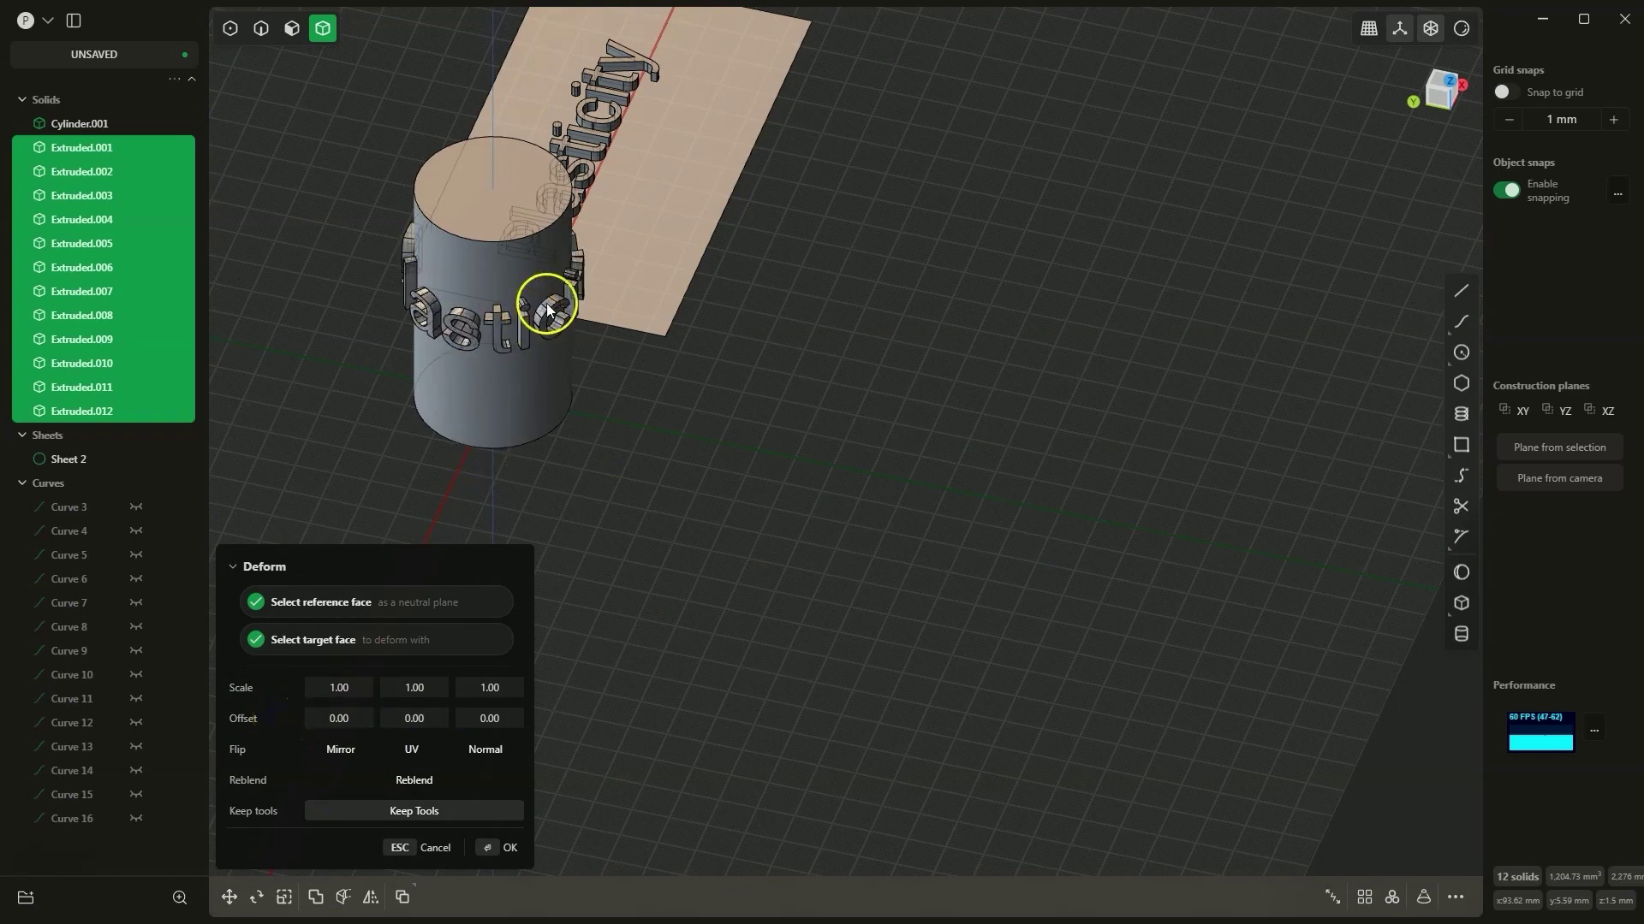
middle_drag(548, 310, 429, 390)
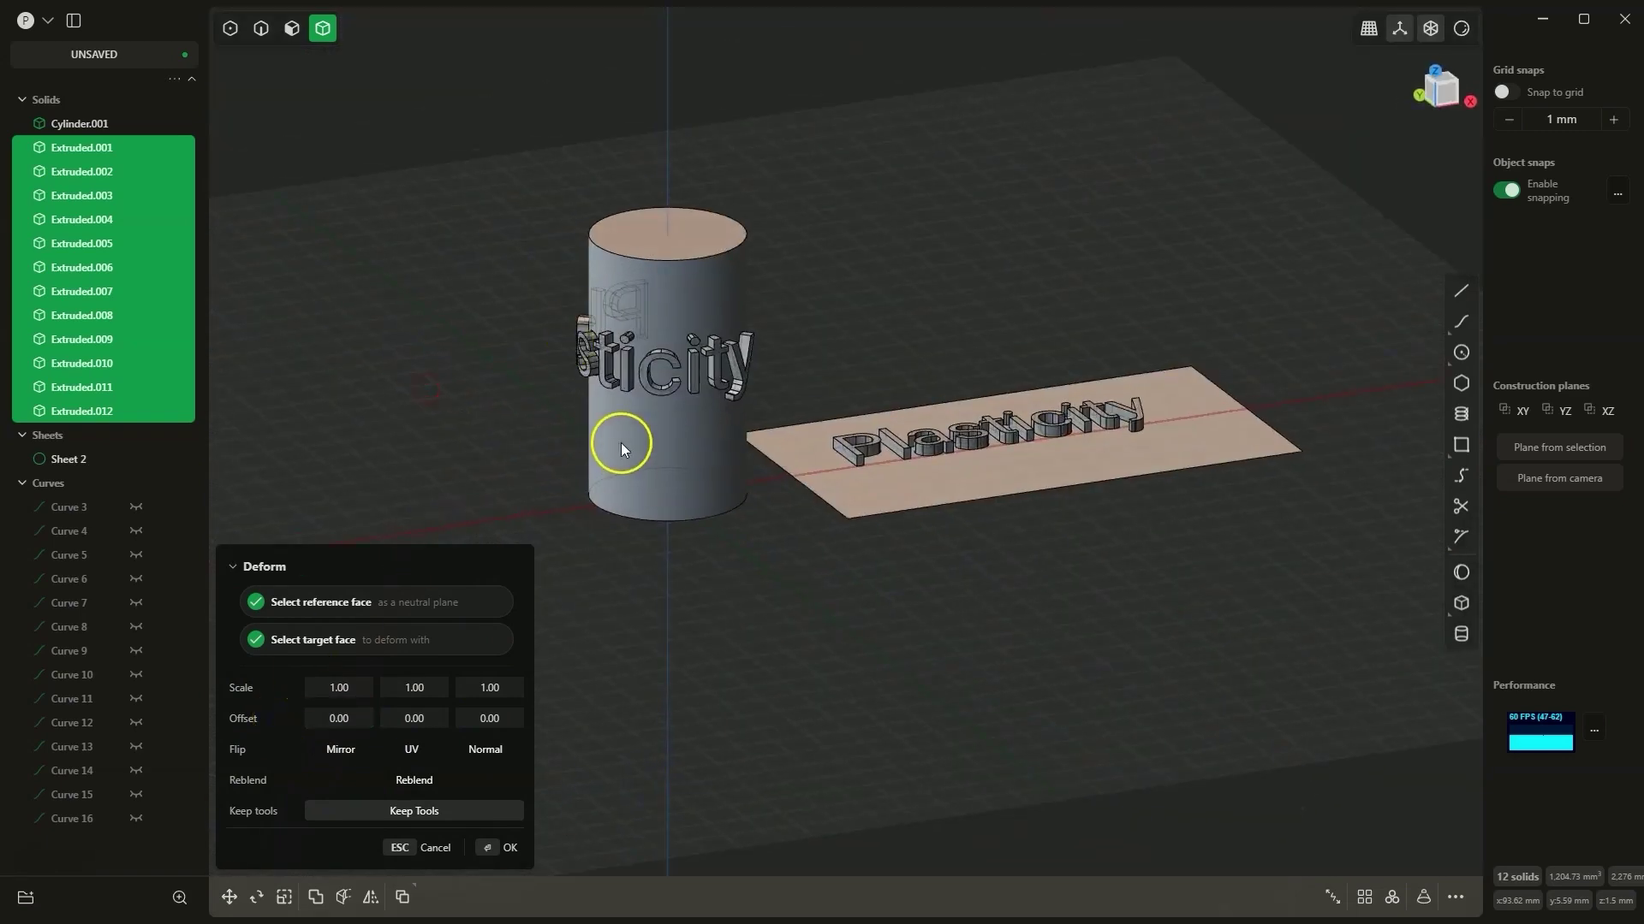
Try second Deform offset values of 0.04 and -0.13 to shift the wrapped text along the cylinder's height.
drag(414, 719, 408, 718)
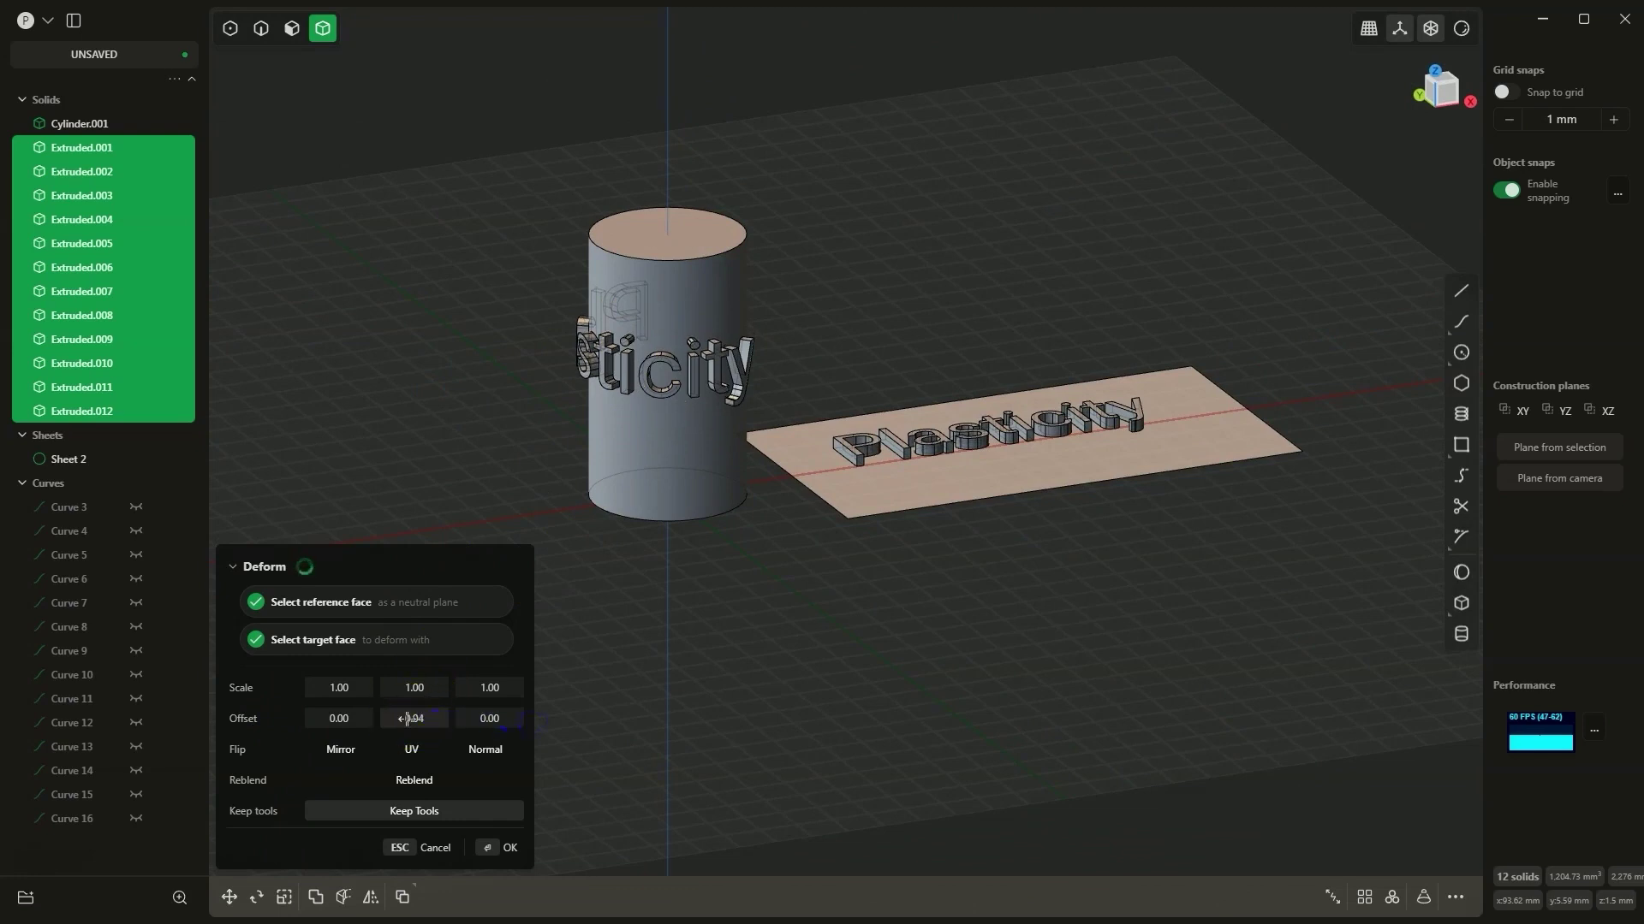
click(404, 713)
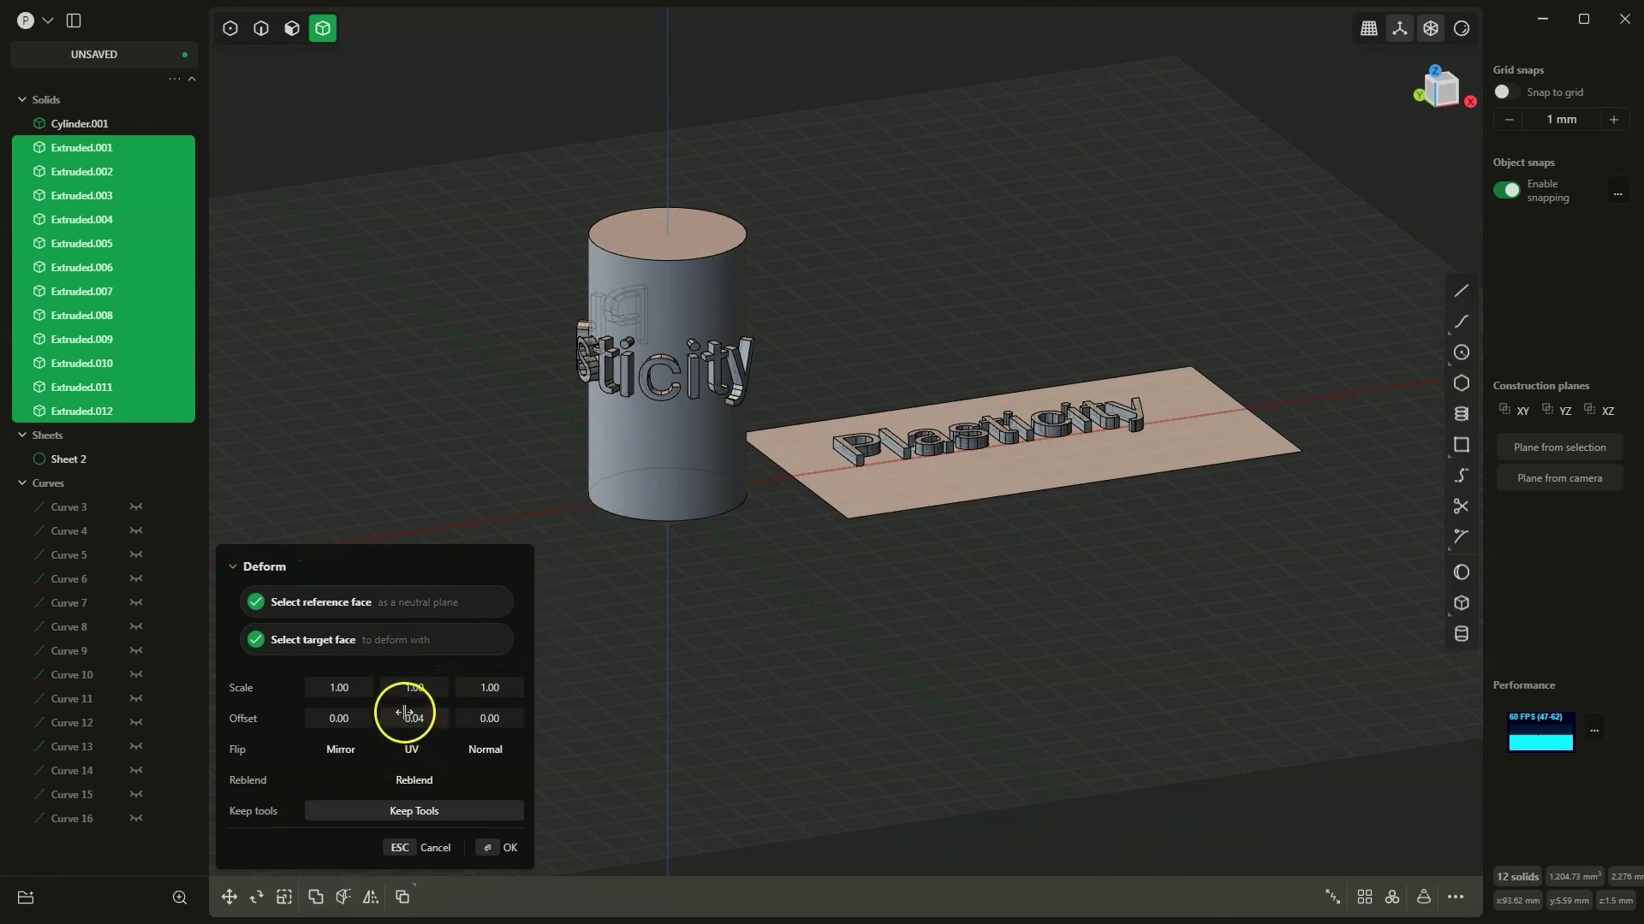
click(403, 721)
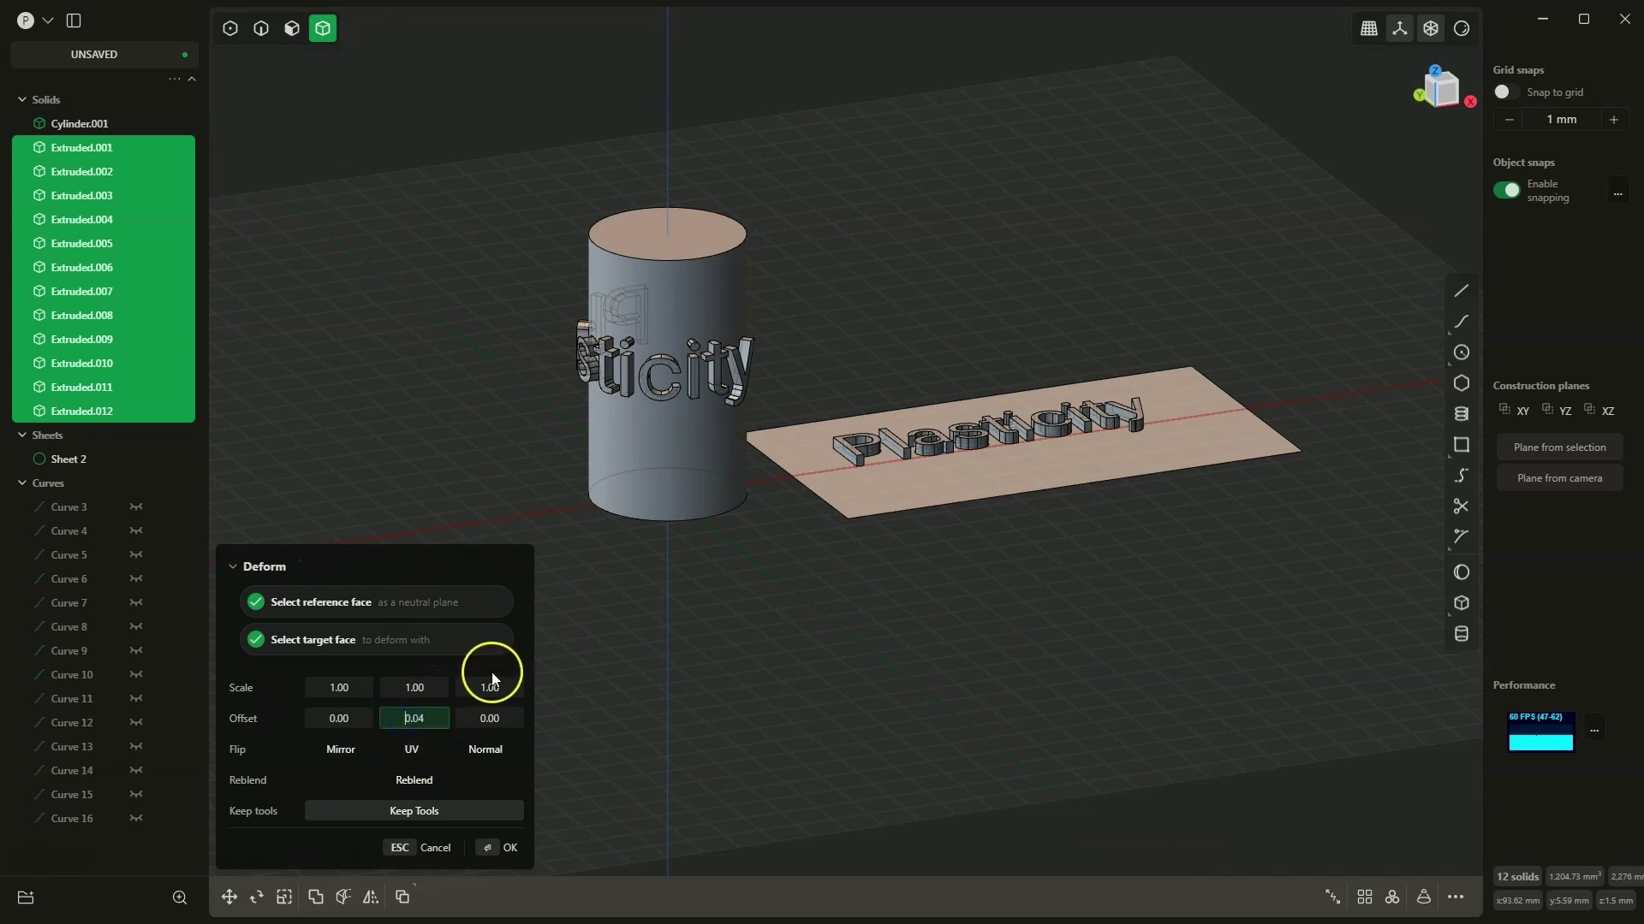
text(-)
click(434, 726)
key(BackSpace)
text(5)
key(Return)
drag(434, 722, 349, 719)
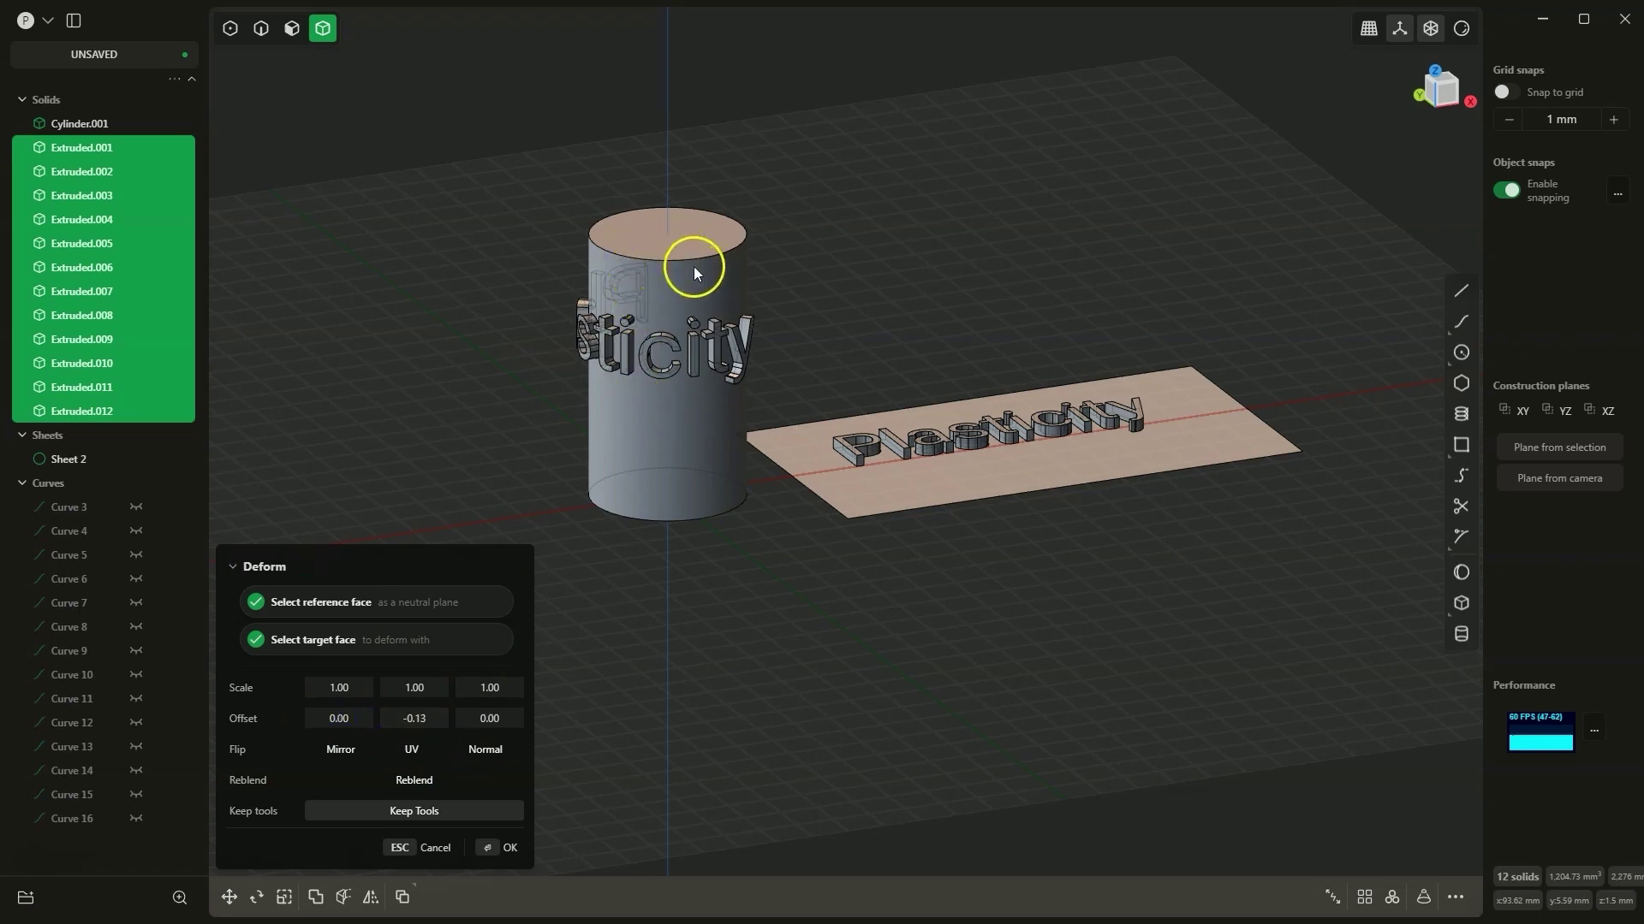
Set the second Deform offset to -0.5 to raise the wrapped text on the cylinder, and apply the deformation.
click(428, 718)
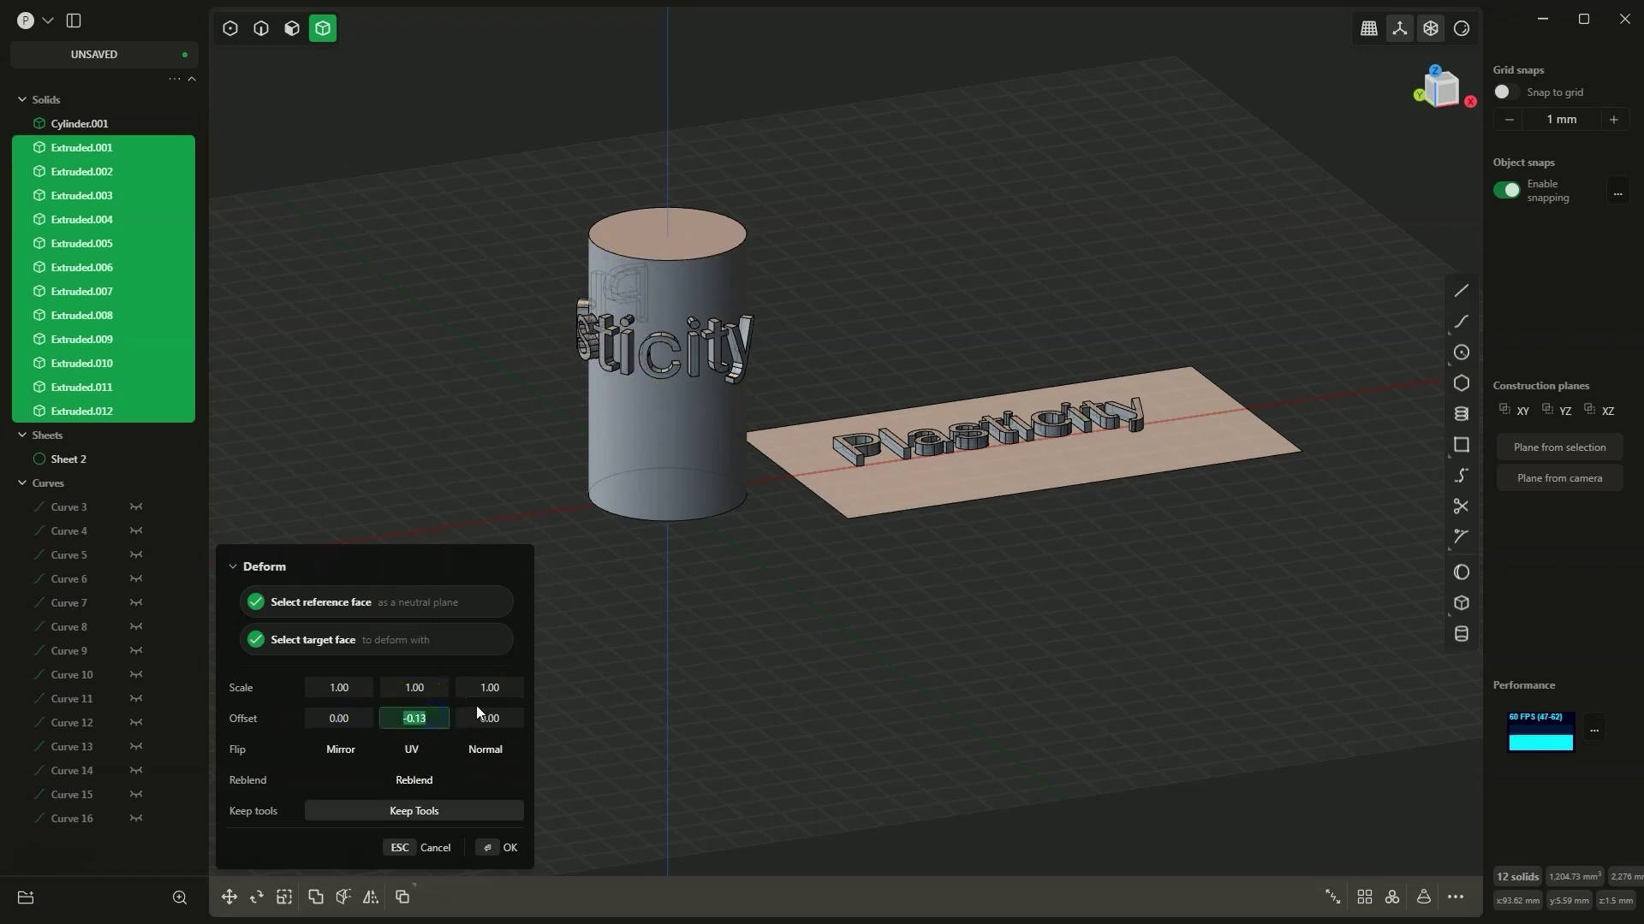
middle_drag(584, 366, 575, 440)
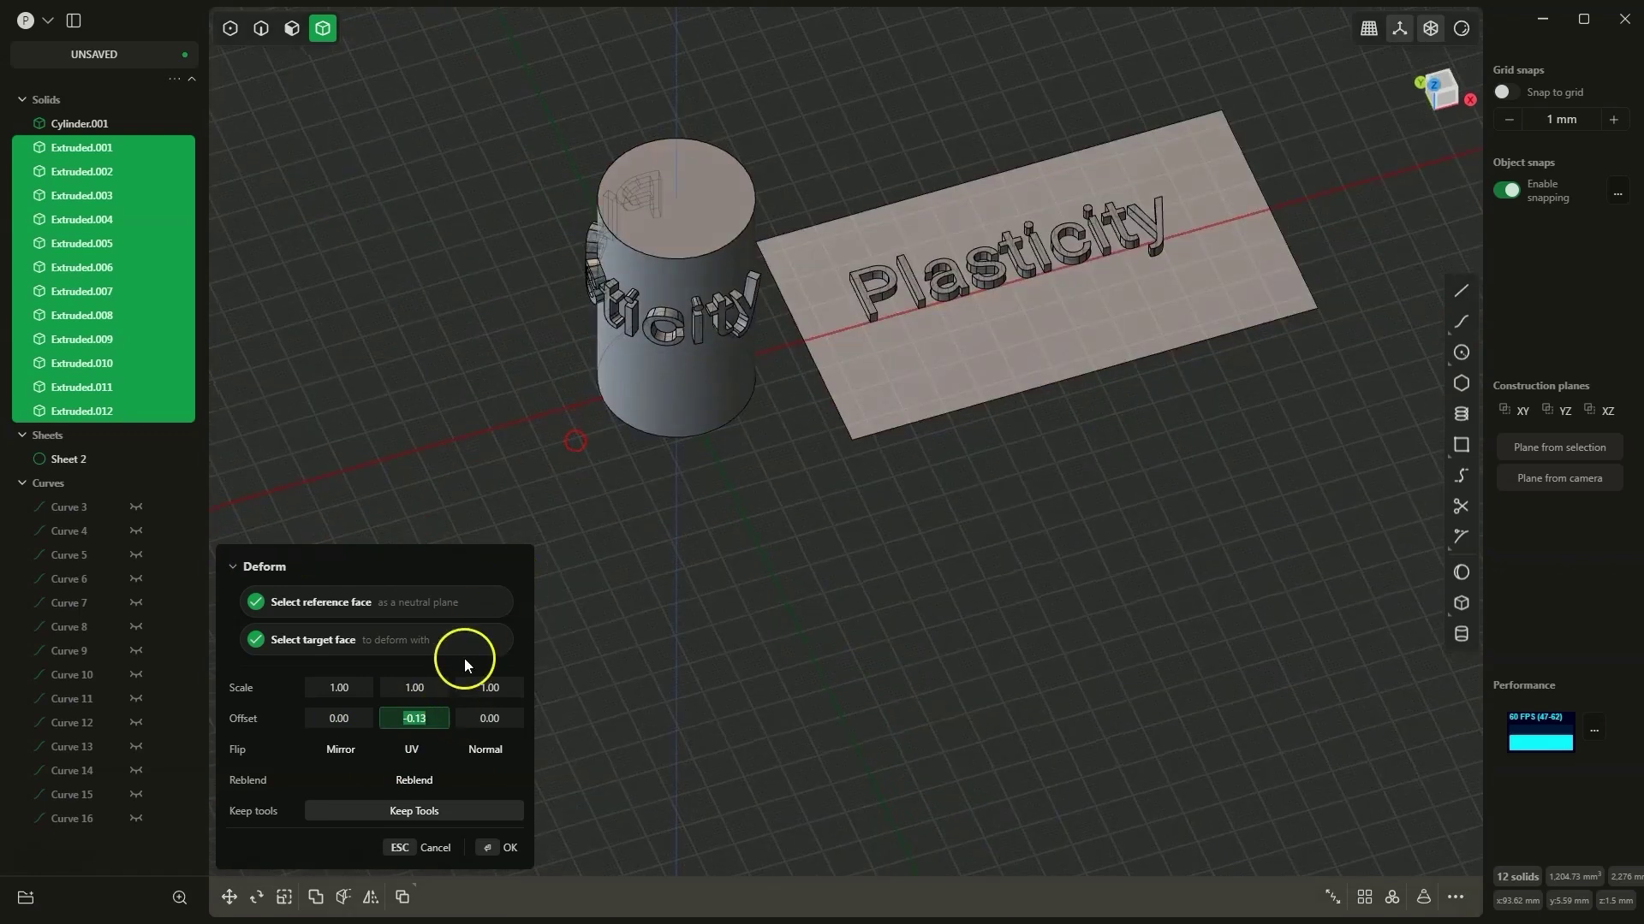
click(437, 713)
drag(414, 718, 428, 719)
text(.5)
click(272, 718)
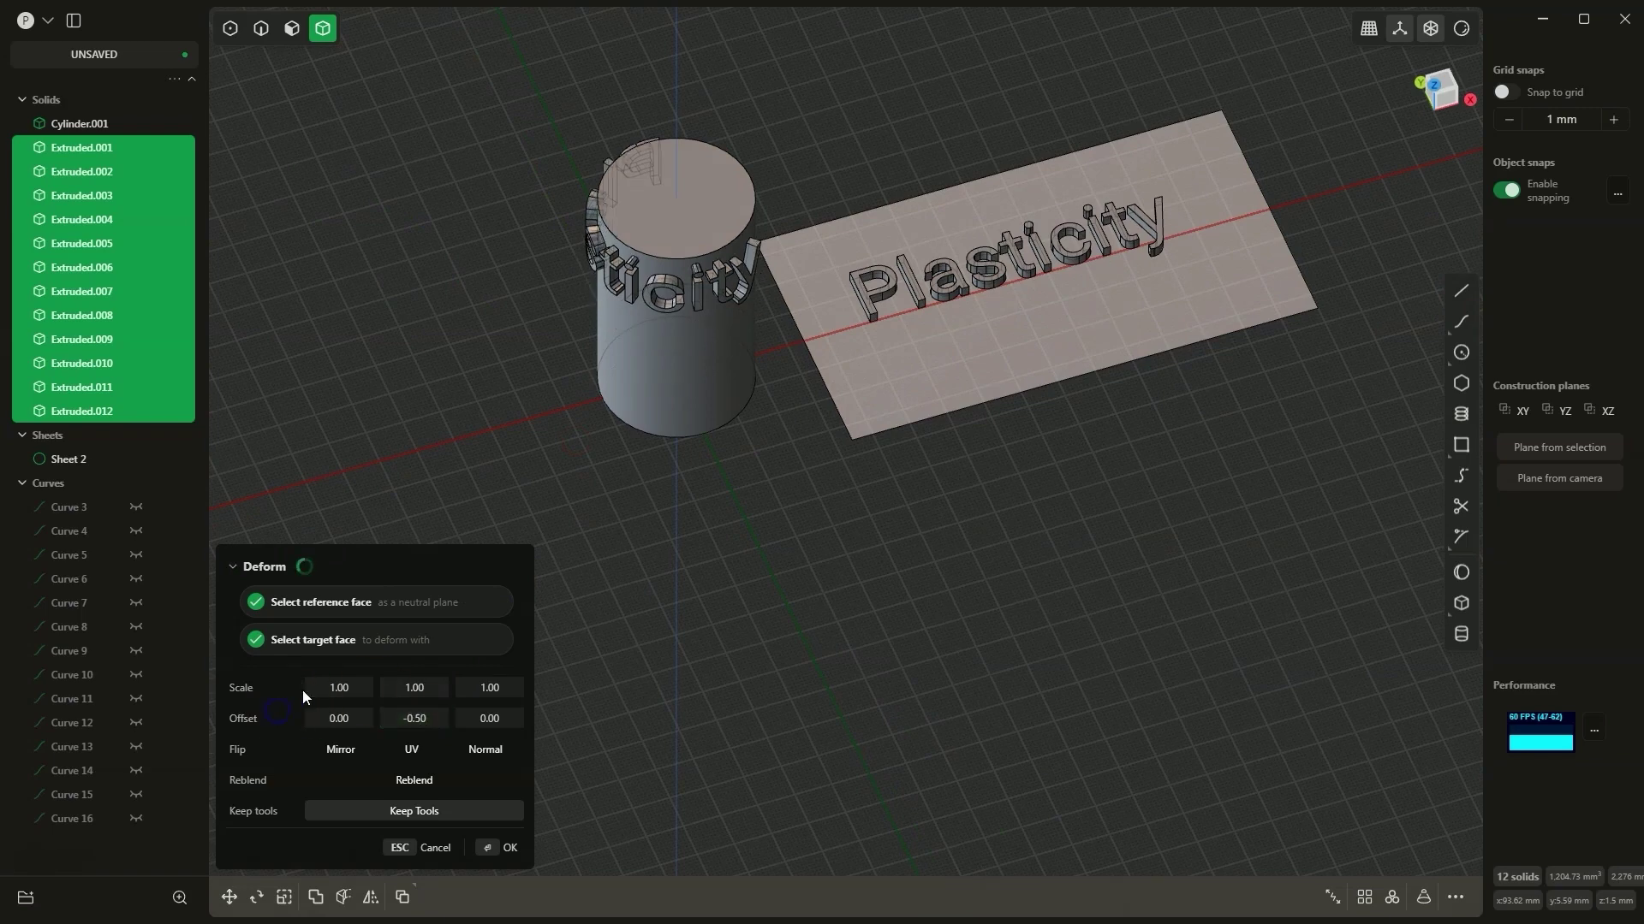
click(570, 445)
middle_drag(571, 444, 679, 367)
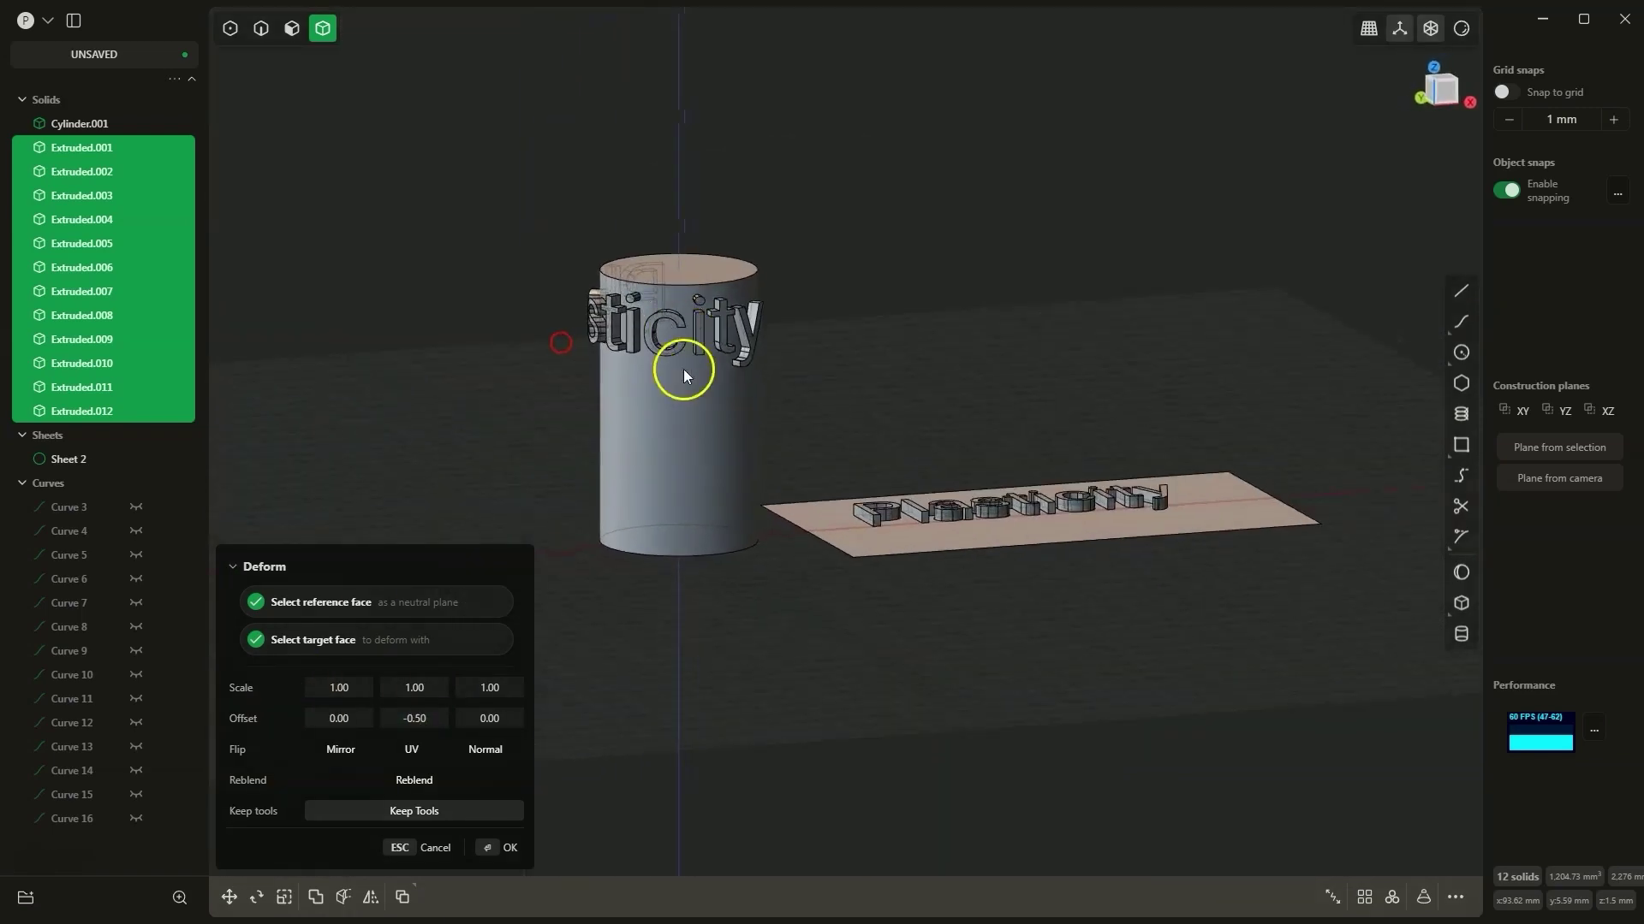
click(509, 850)
middle_drag(856, 455, 703, 321)
key(Escape)
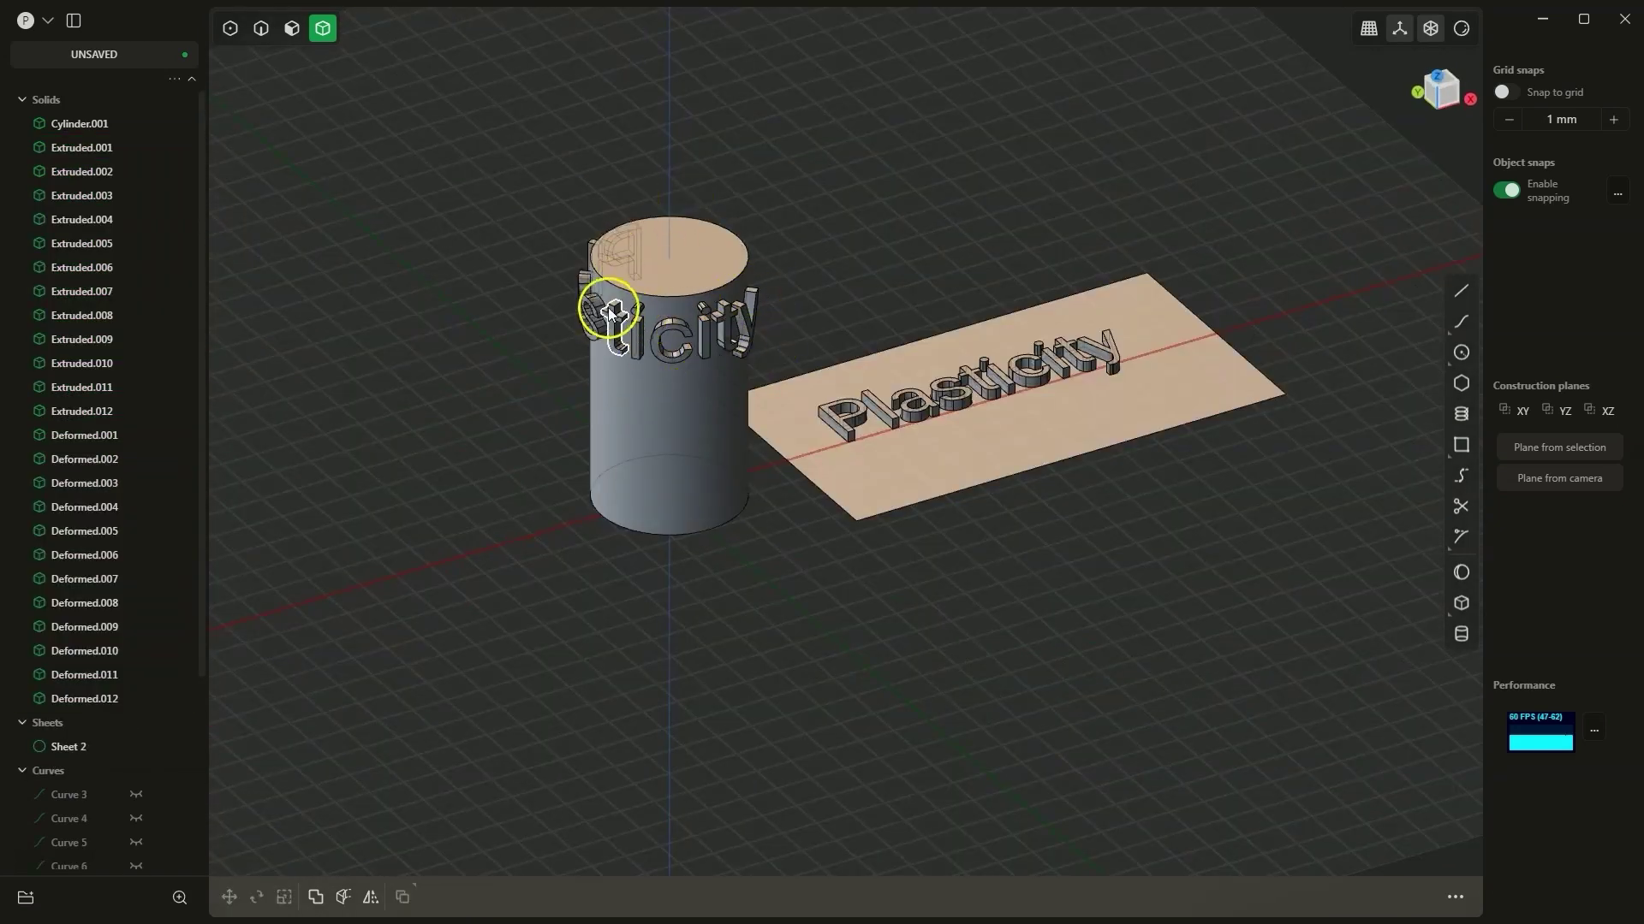
Deform the flat extruded letters onto the cylinder's side face with the flat sheet as reference face and the normal flipped inward.
mouse_move(631, 309)
middle_down()
mouse_move(586, 334)
mouse_move(606, 306)
middle_up()
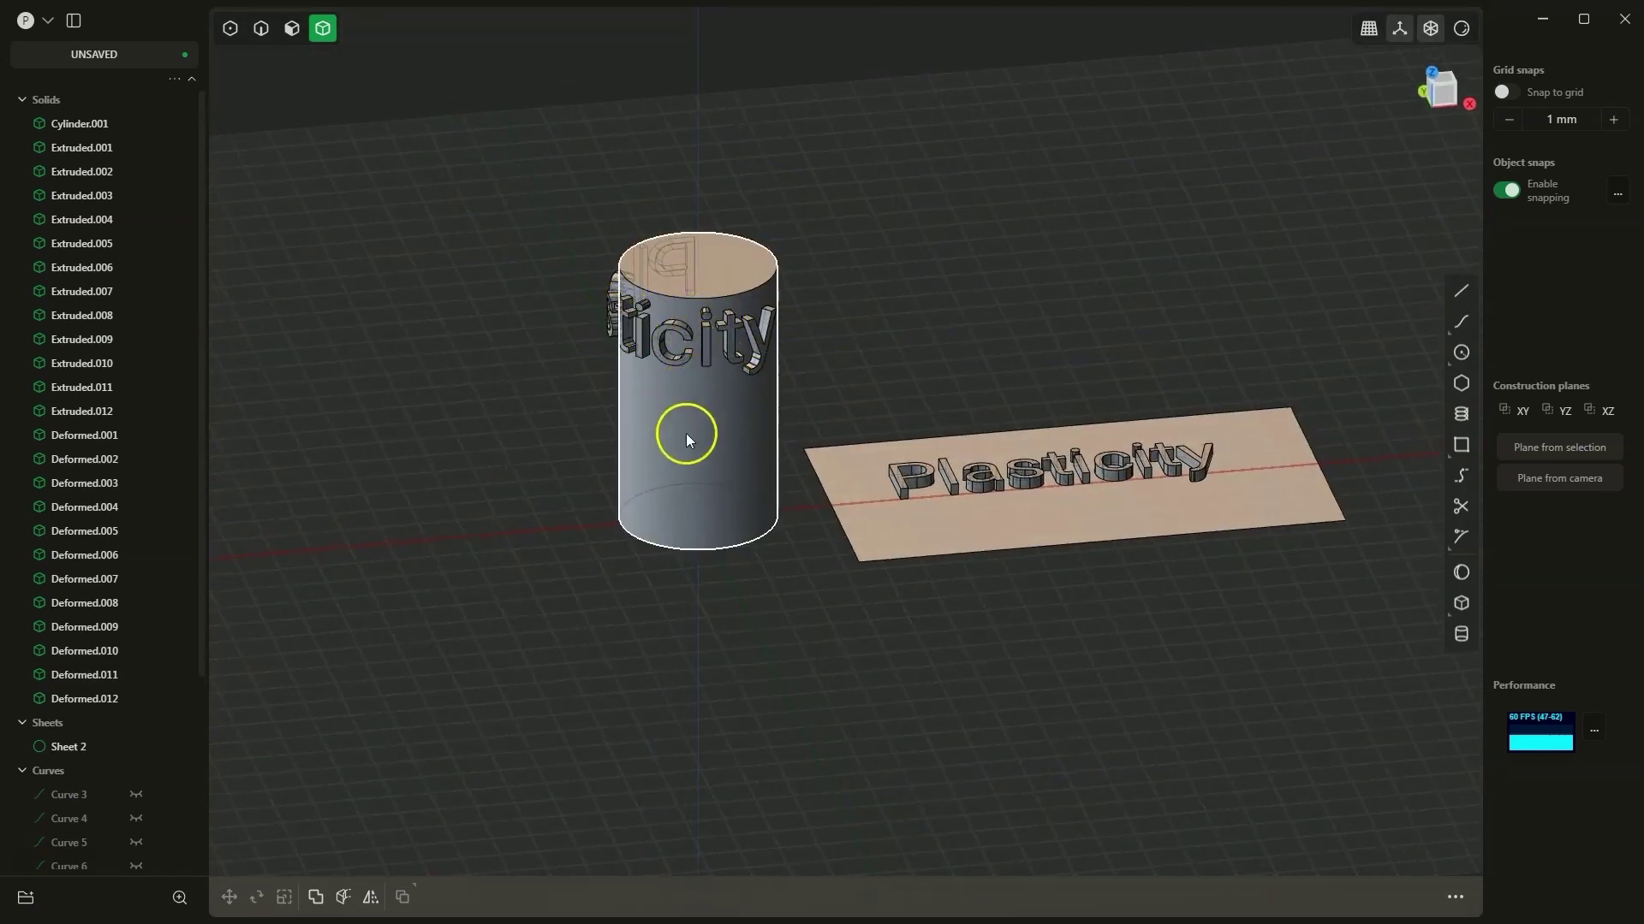
middle_drag(1010, 522, 873, 397)
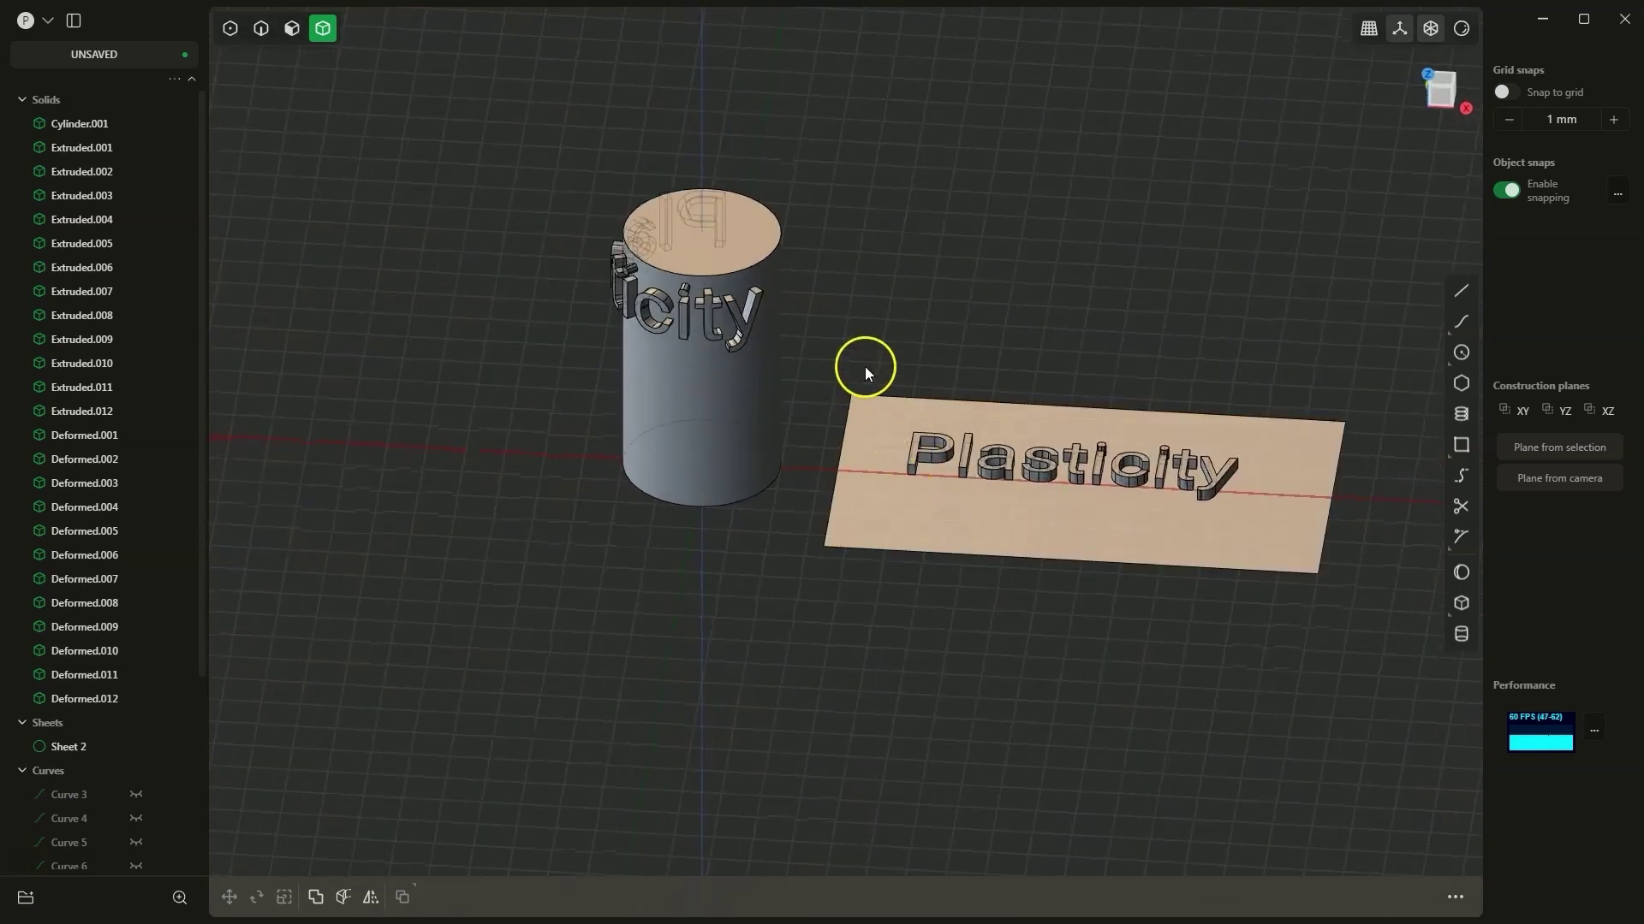
drag(875, 395, 1270, 526)
text(f)
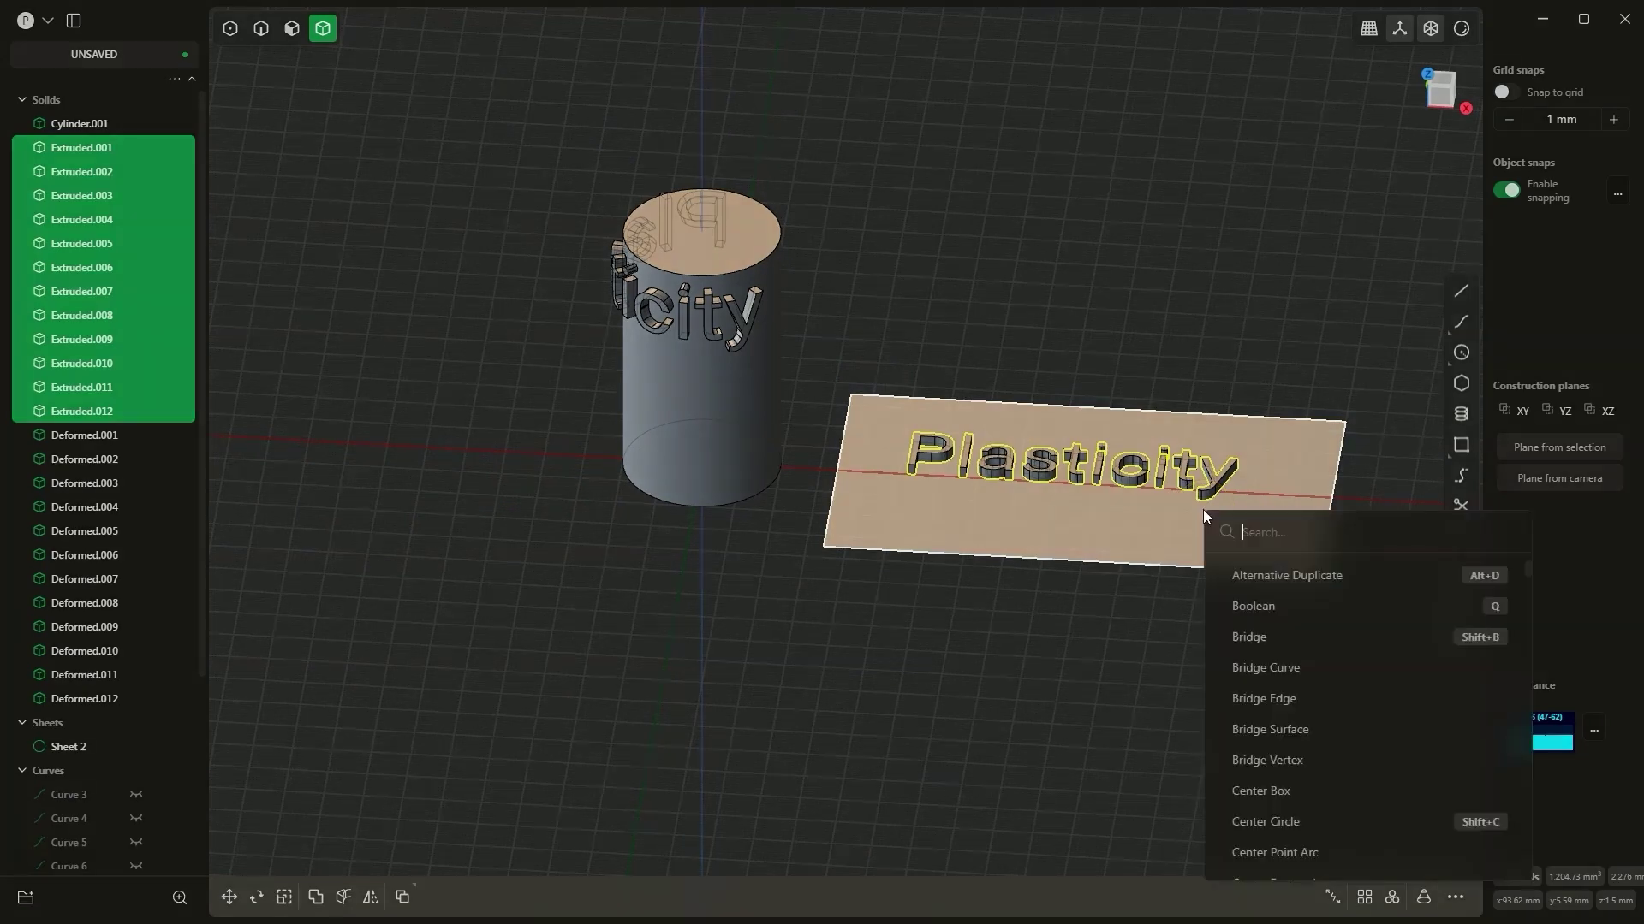
text(def)
click(1261, 575)
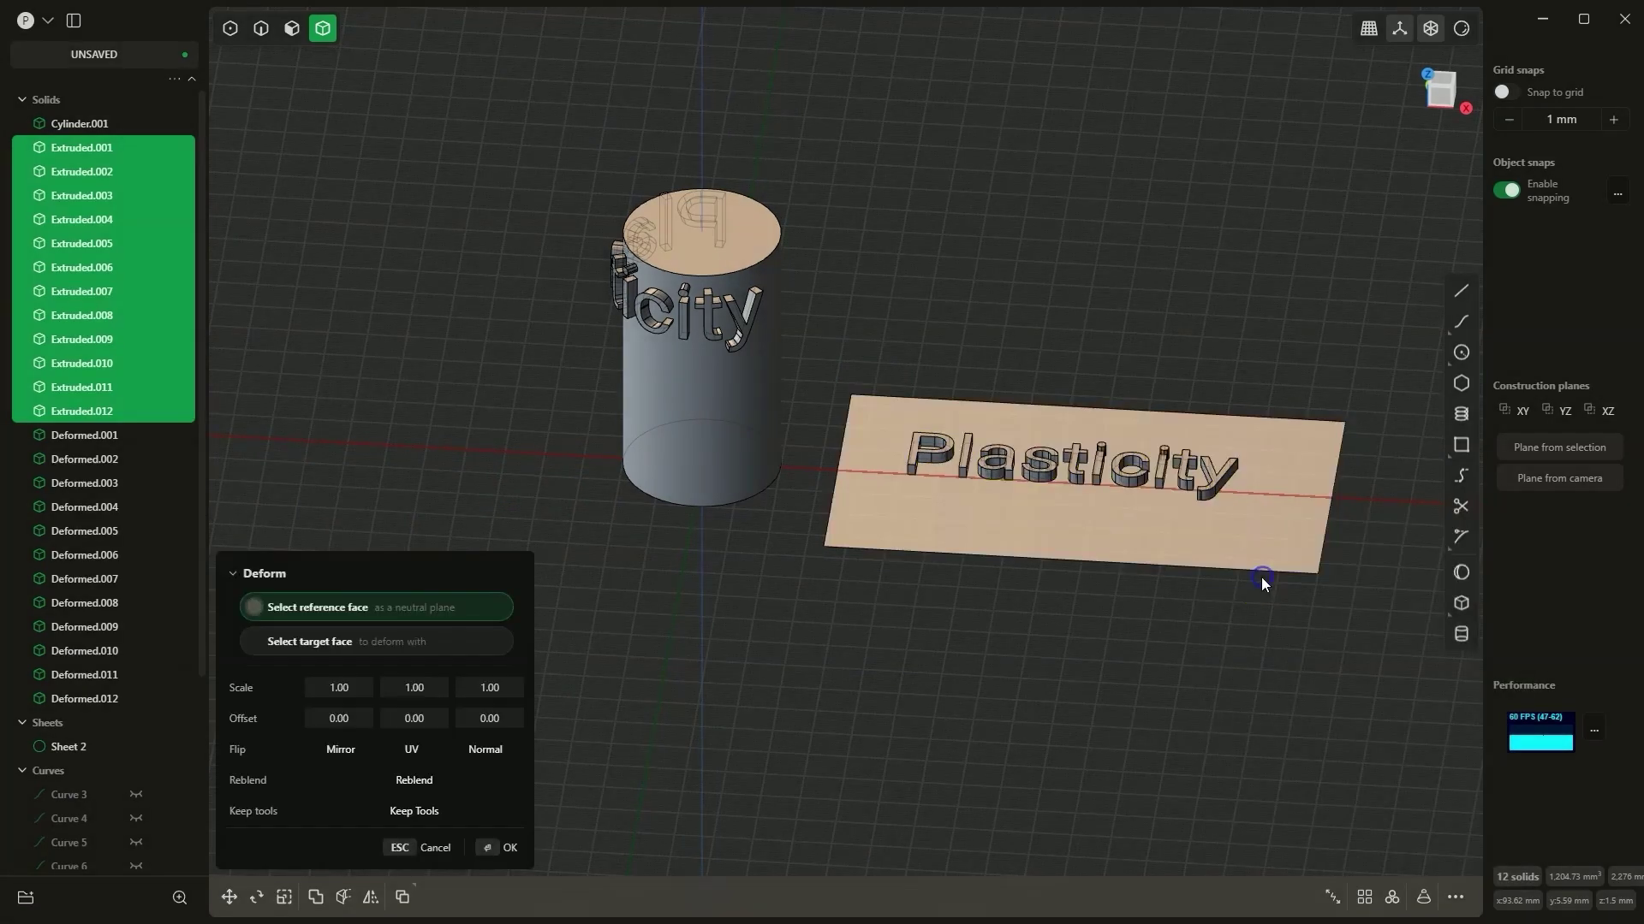
click(899, 514)
click(731, 417)
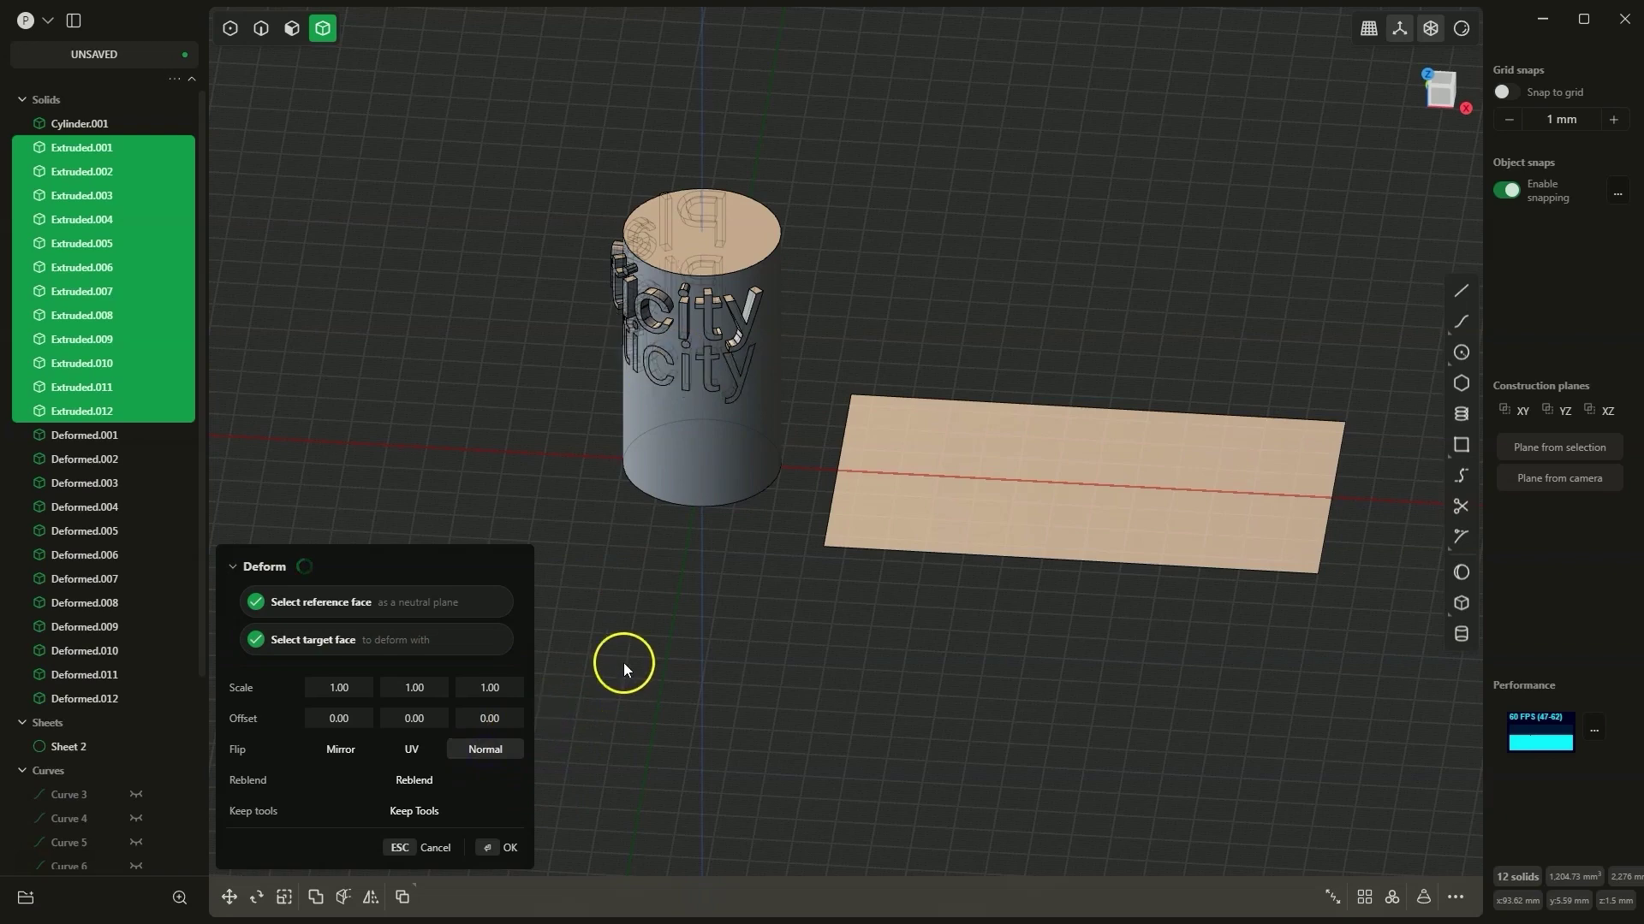
Keep the original tools for the inward deformation and apply it.
scroll(671, 342, up, 2)
scroll(659, 351, up, 3)
middle_drag(695, 379, 819, 368)
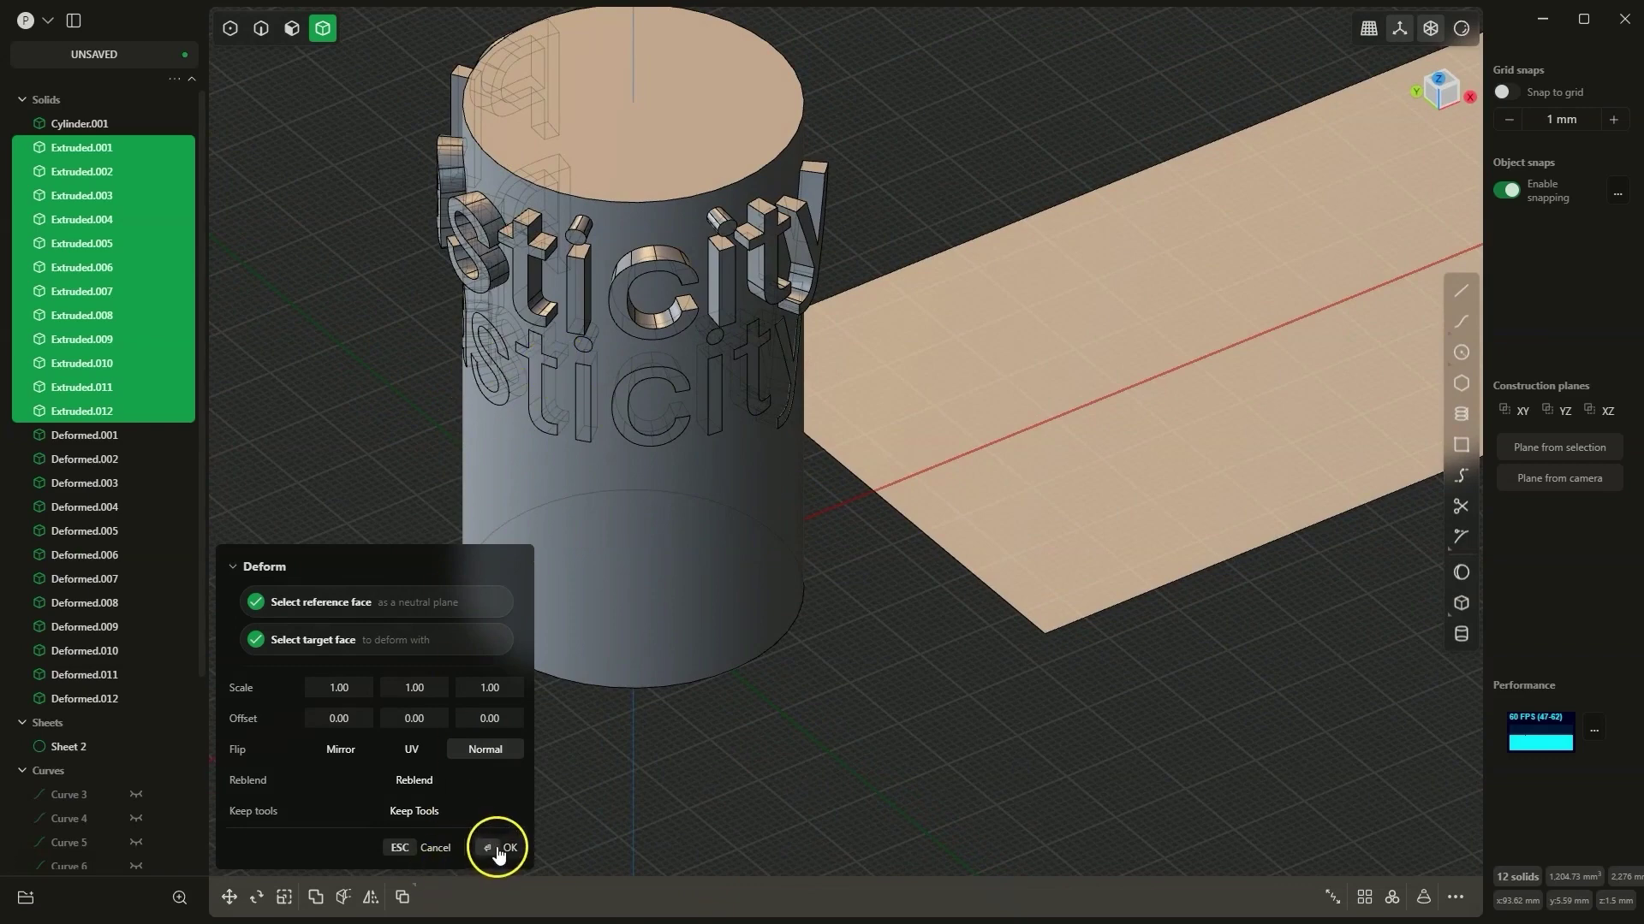
click(415, 817)
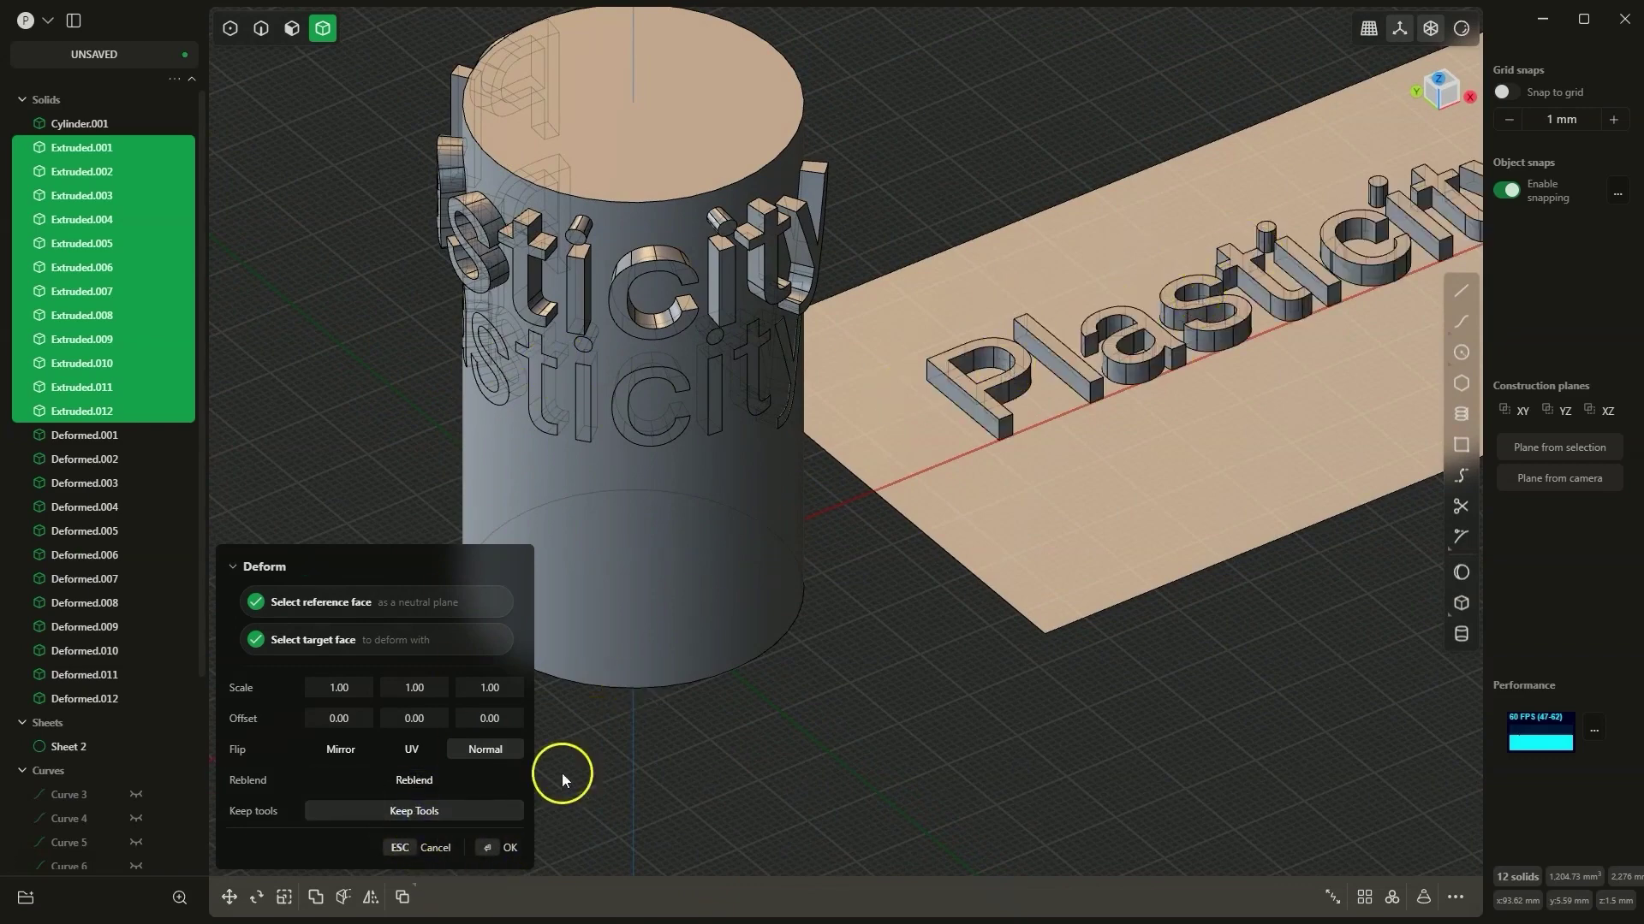
click(498, 849)
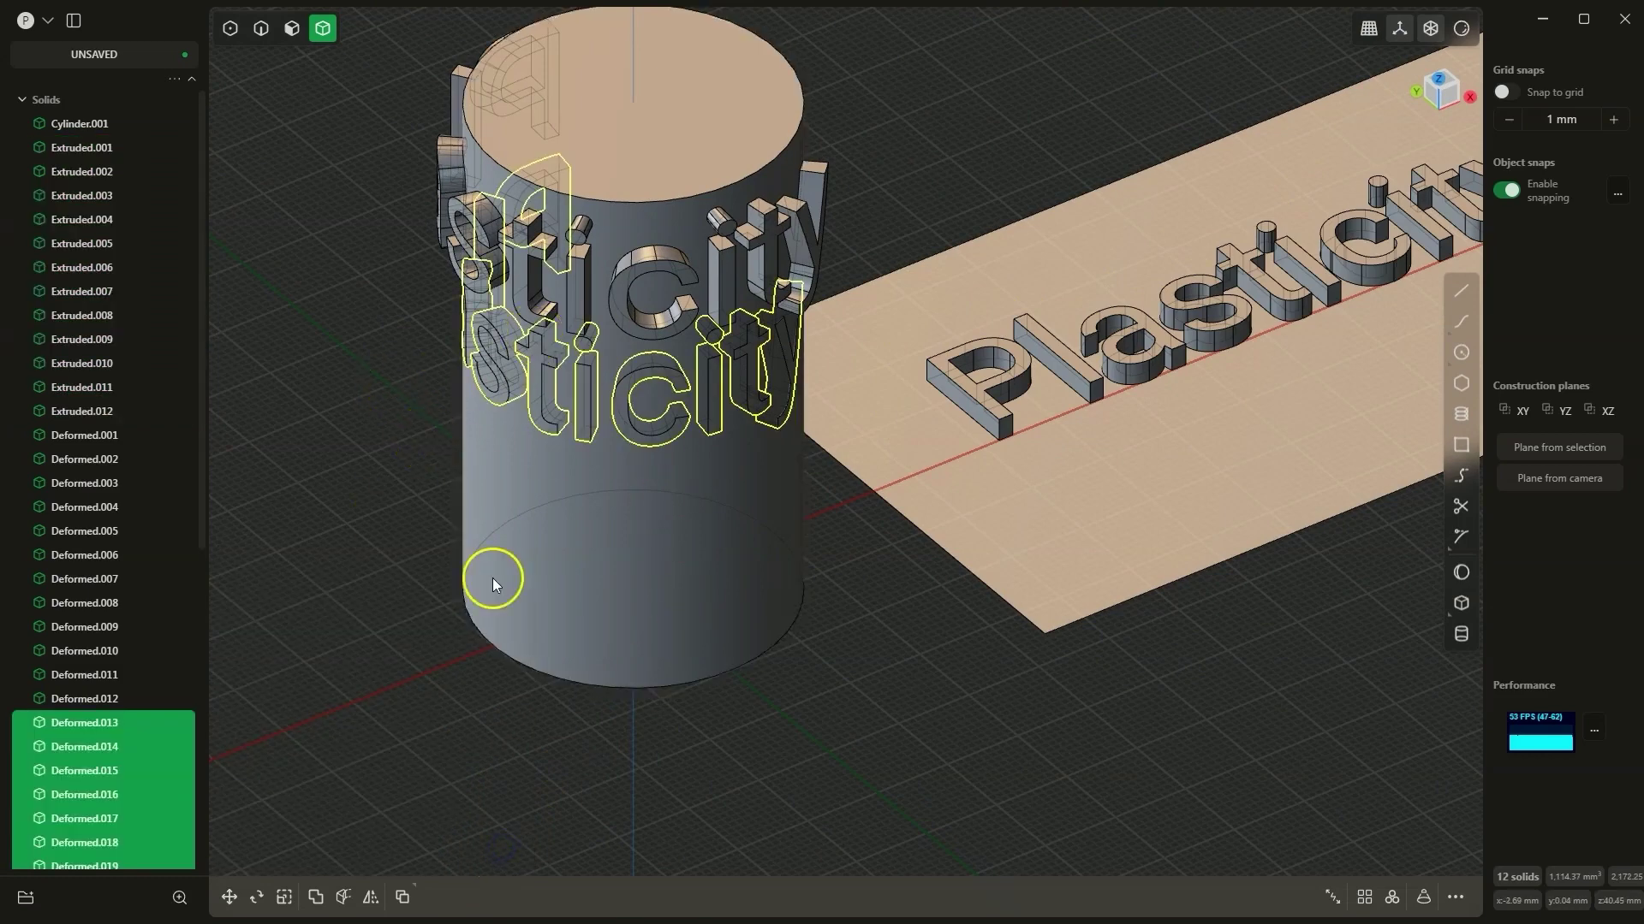
Put the newly deformed inward letters, Deformed.013 to Deformed.024, into a new group.
scroll(600, 453, down, 3)
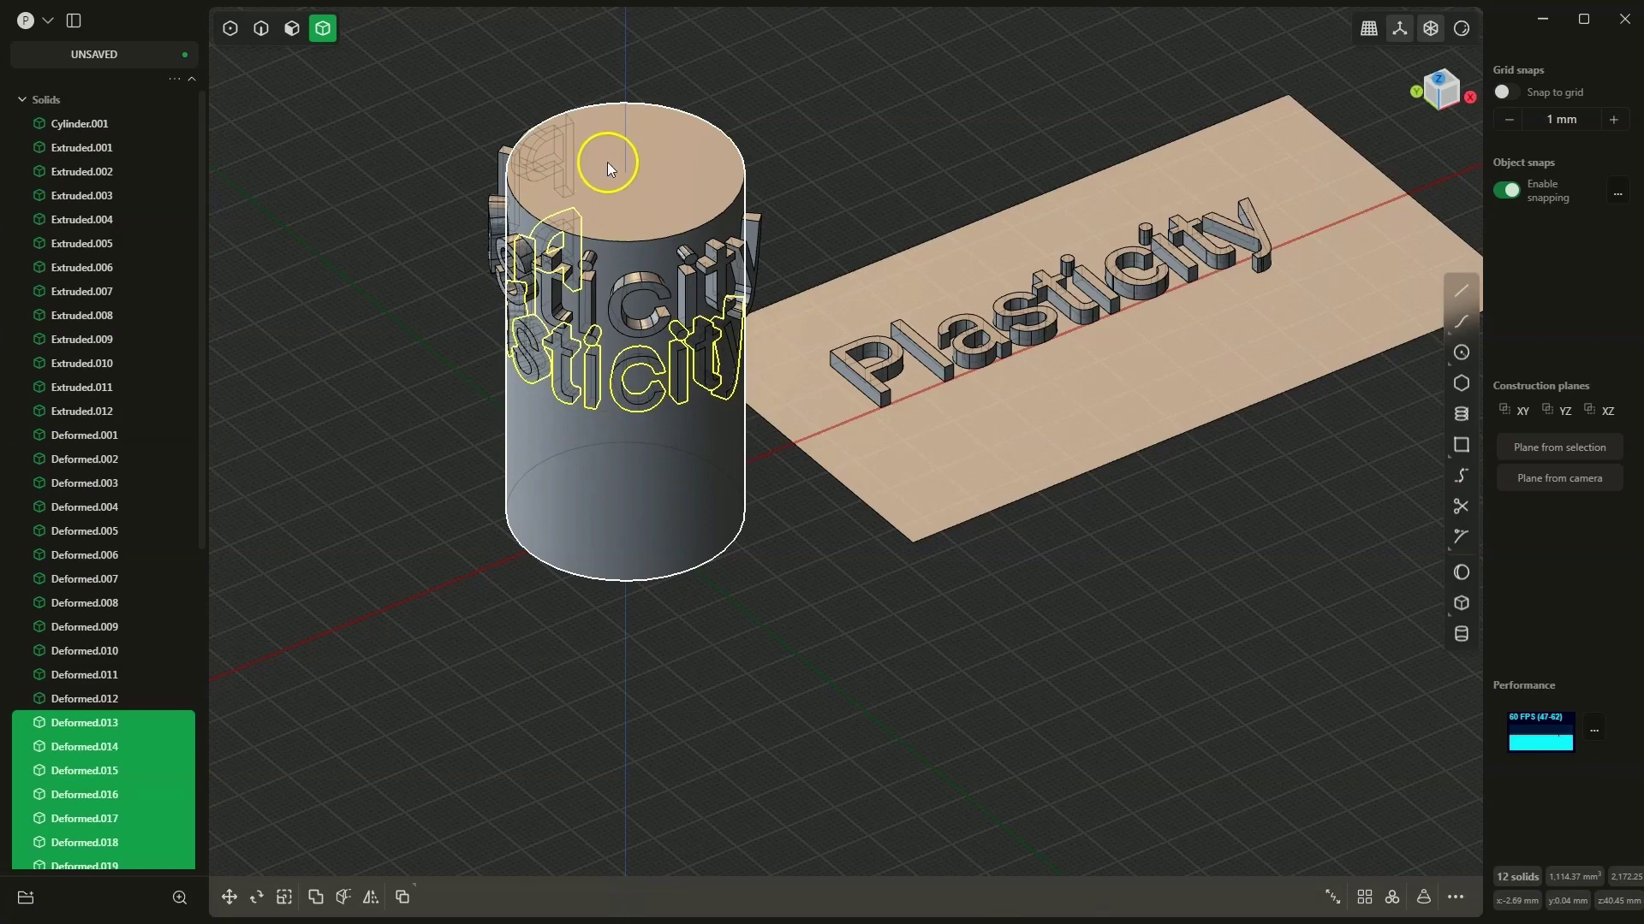
scroll(428, 539, down, 1)
scroll(139, 666, down, 1)
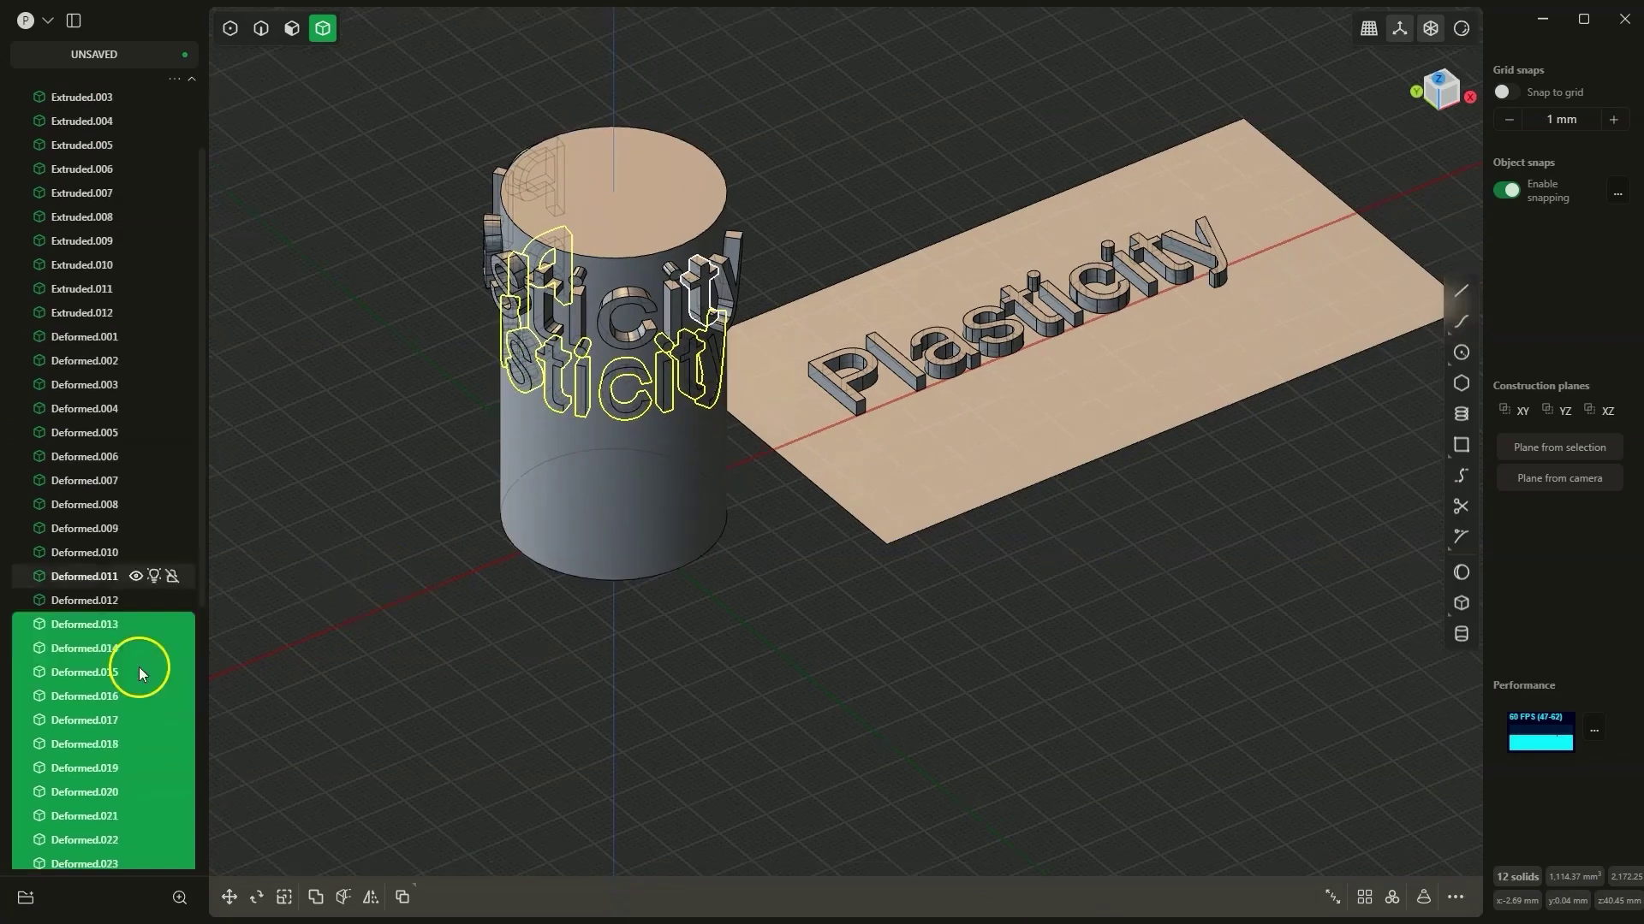
scroll(128, 616, down, 5)
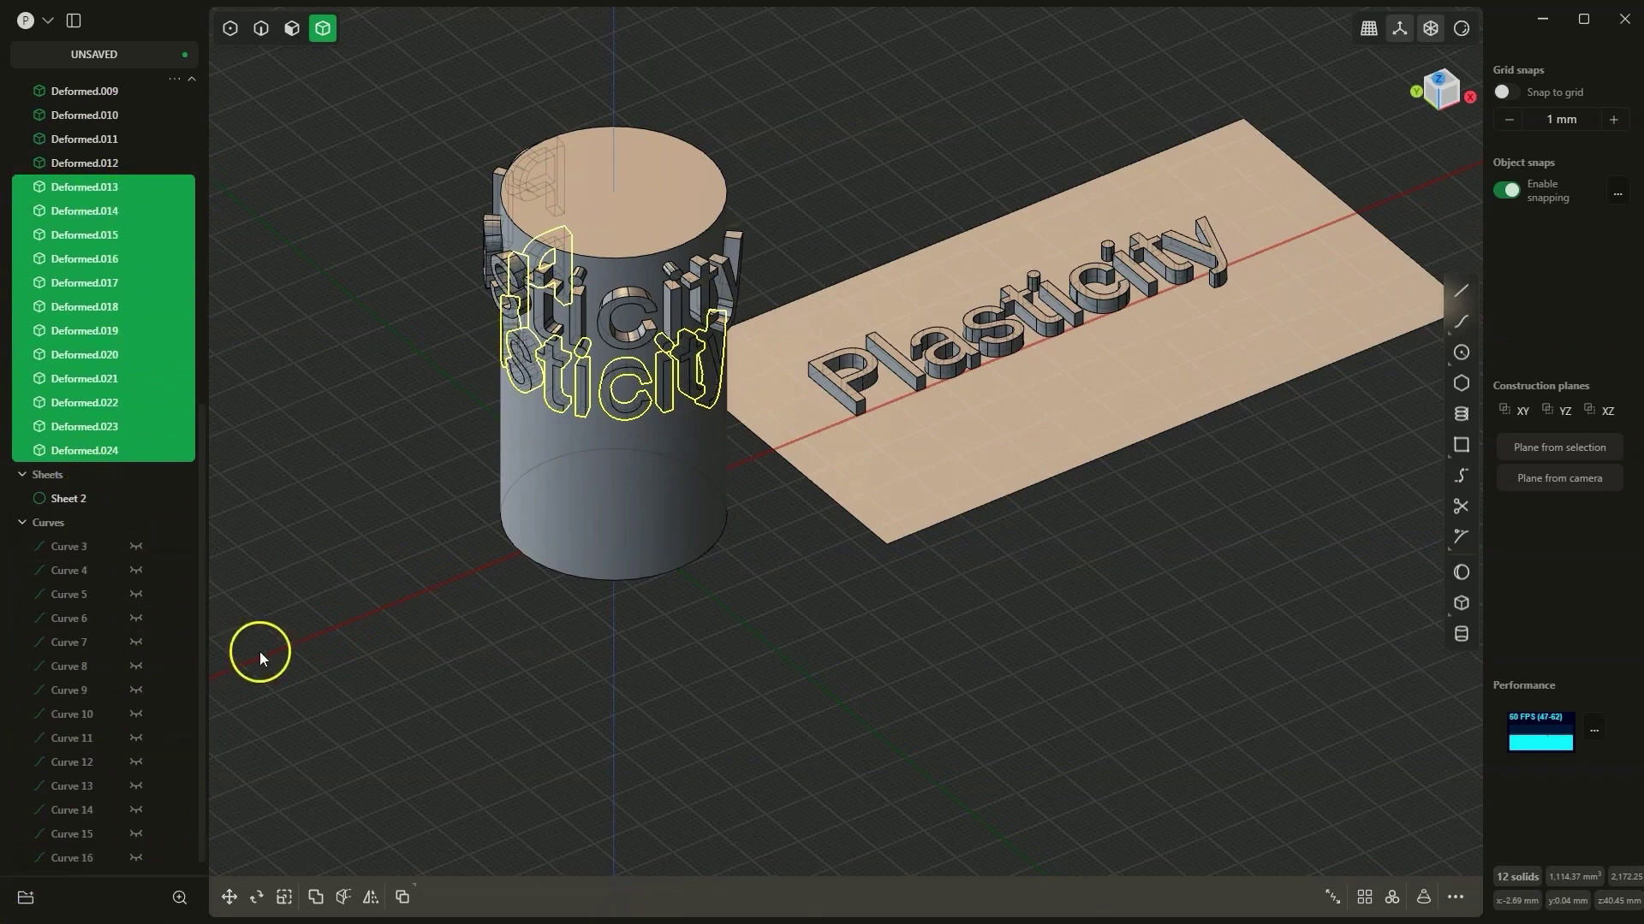
click(26, 897)
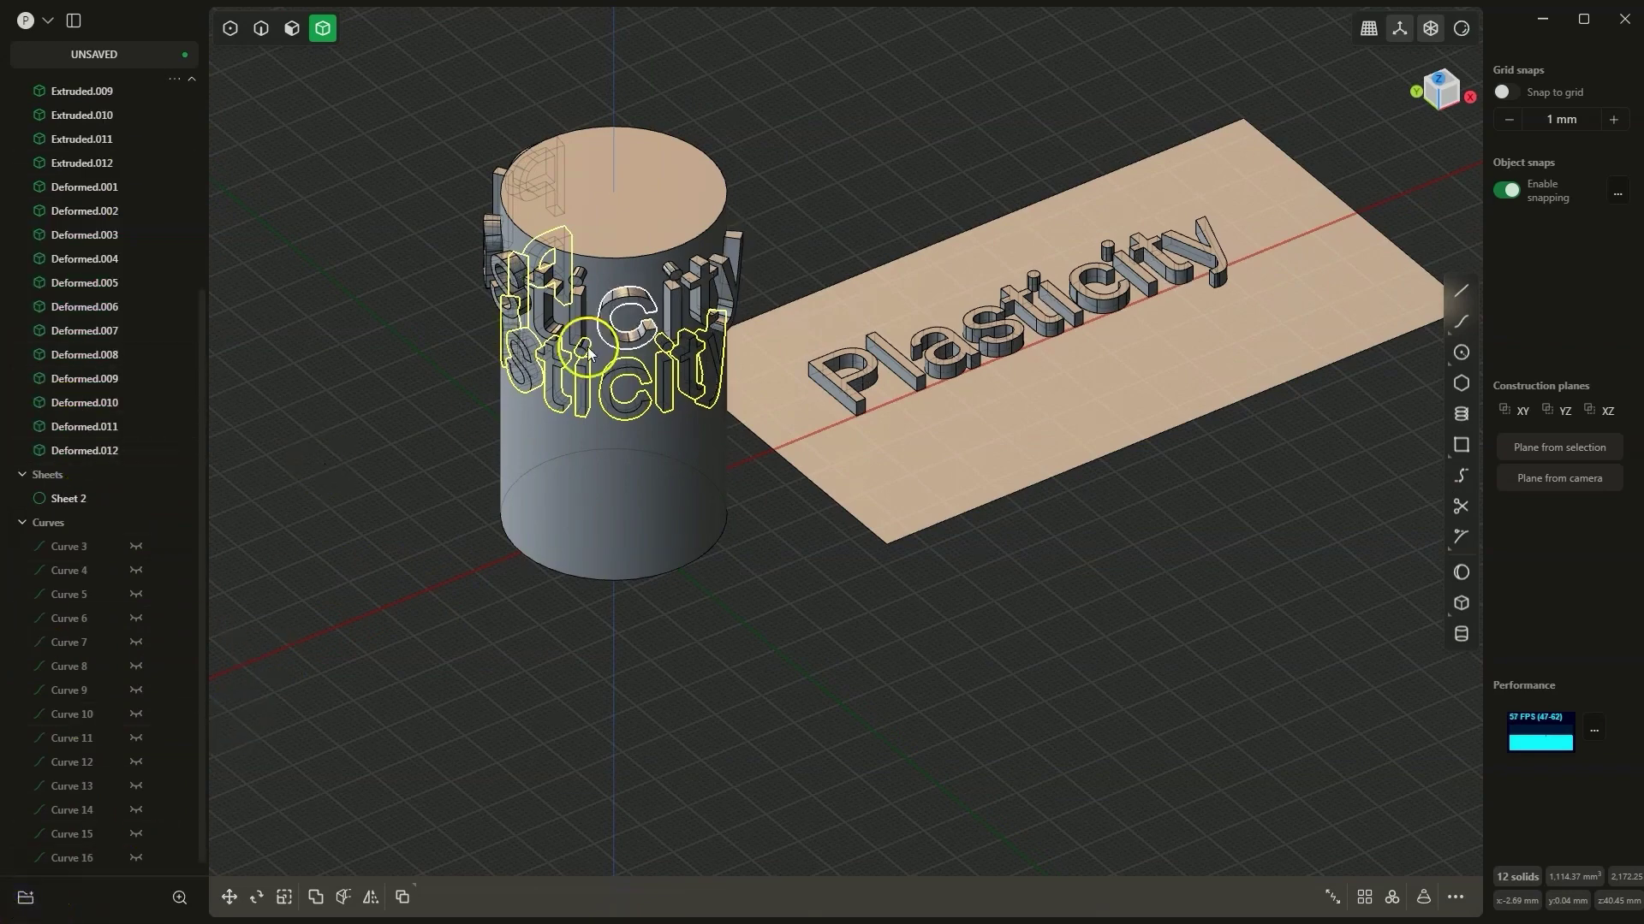
Cut the grouped inward letters out of the cylinder with a Boolean Diff operation.
scroll(366, 469, up, 5)
scroll(46, 331, up, 3)
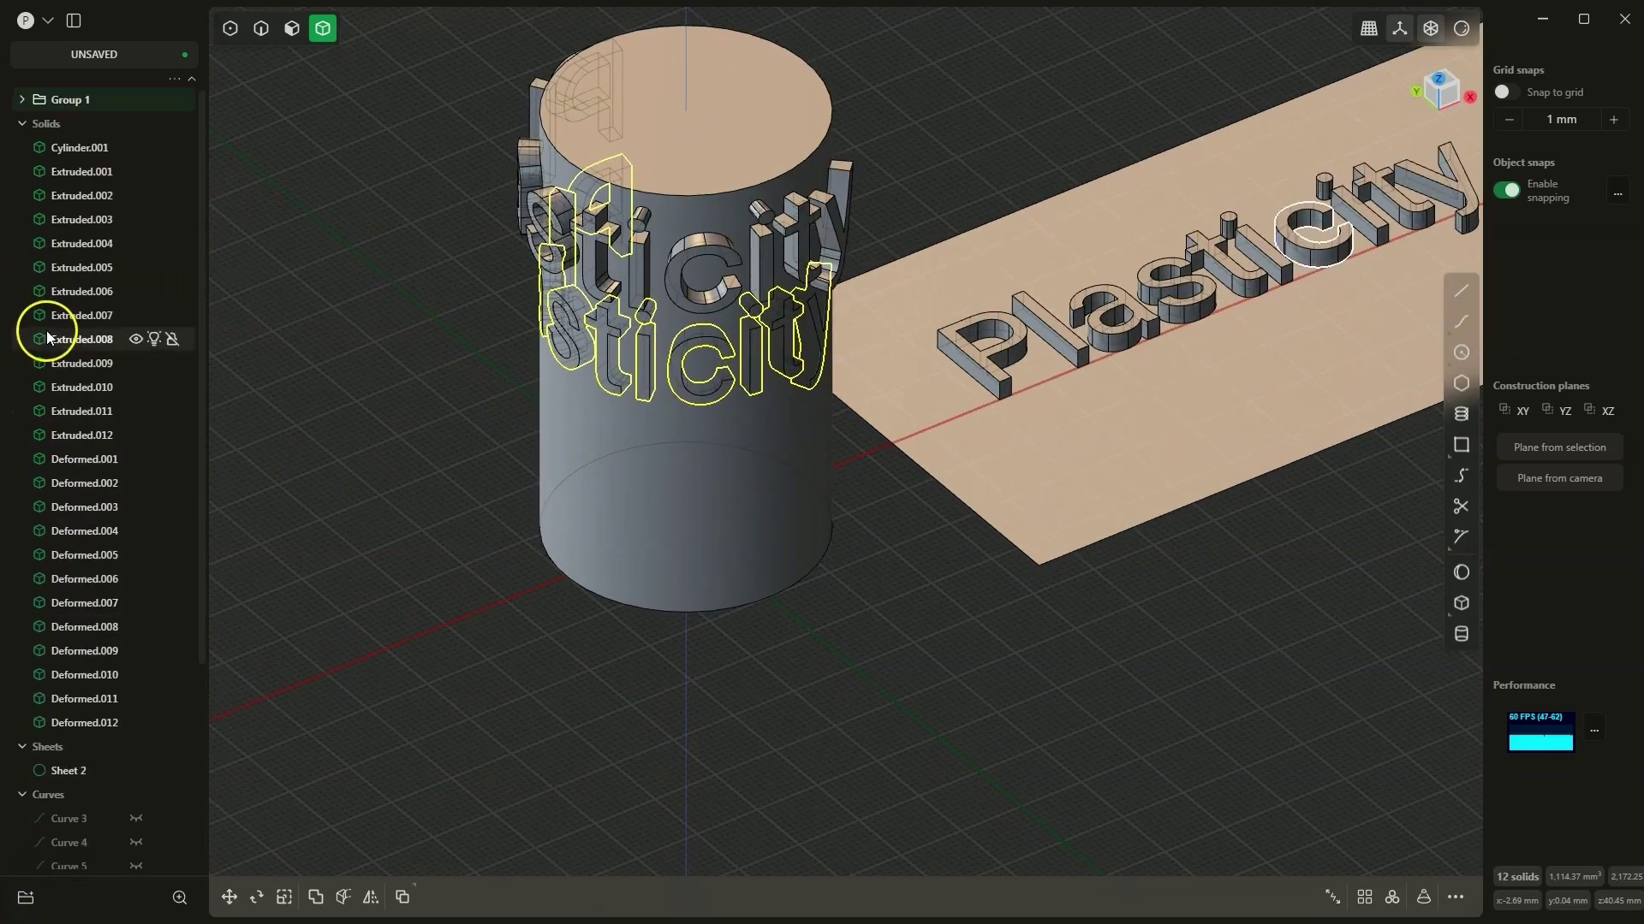
click(80, 149)
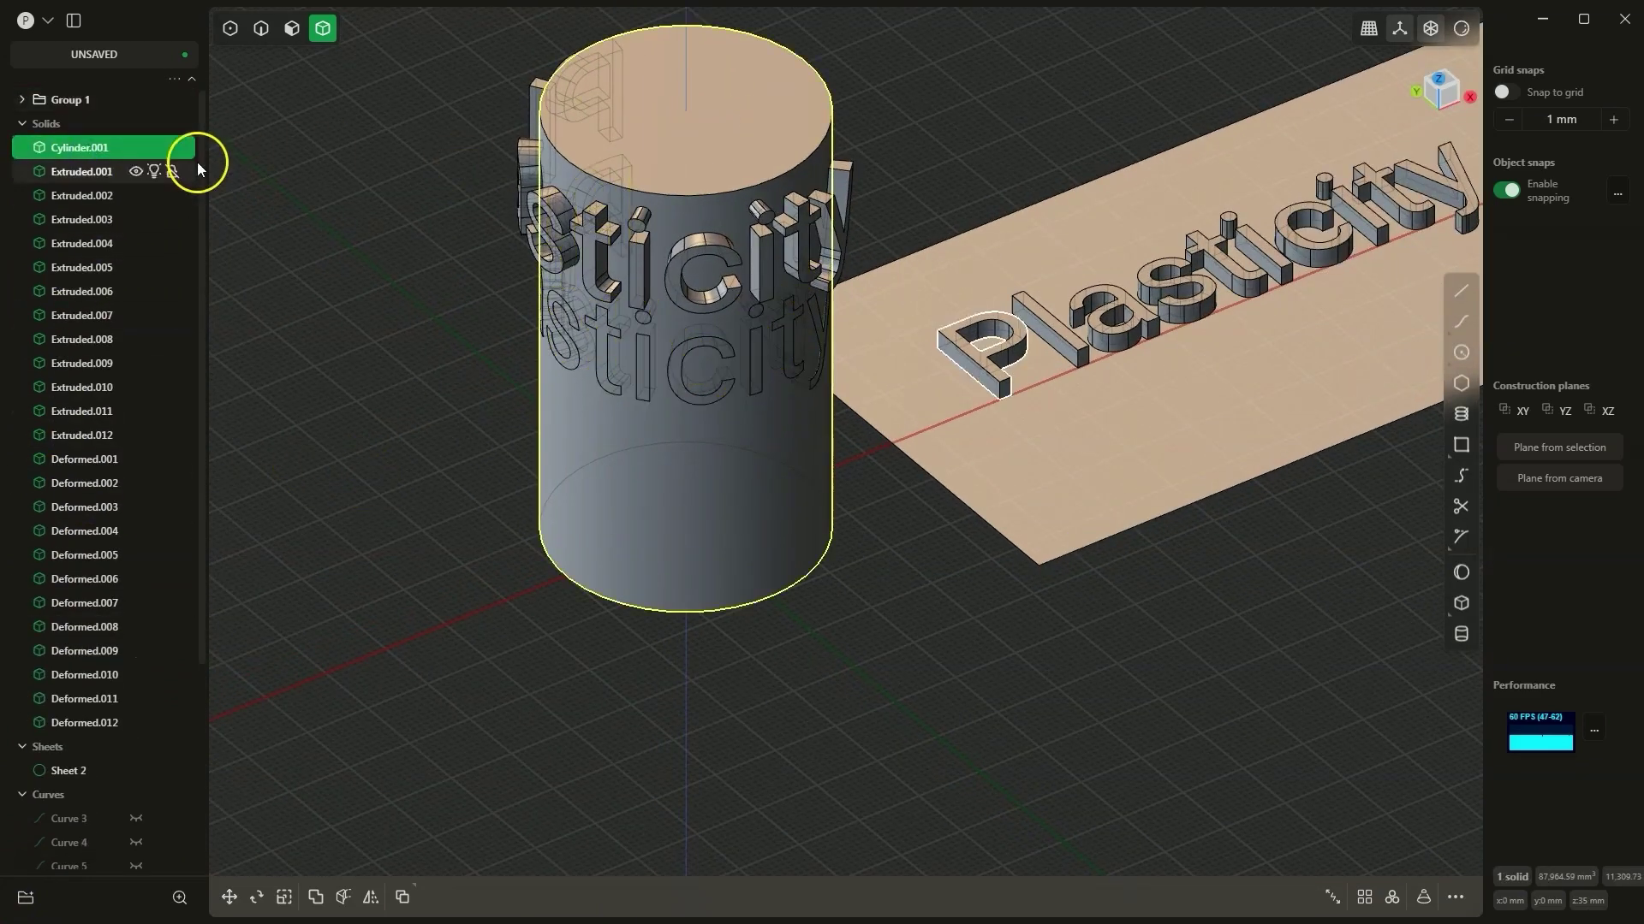
click(22, 101)
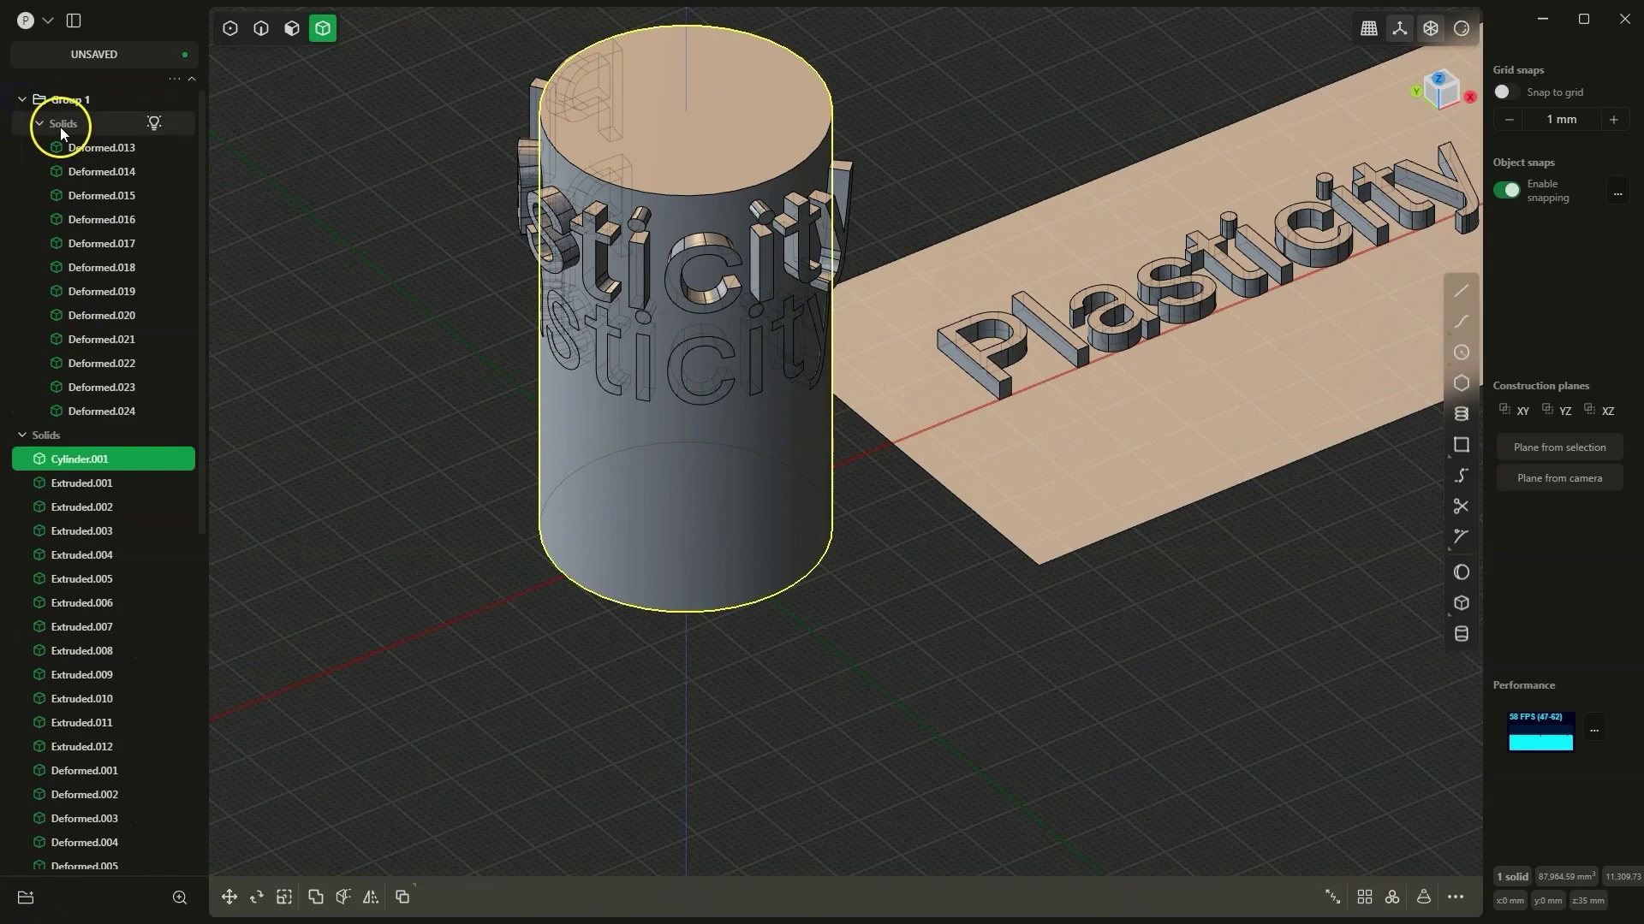
shift+click(59, 127)
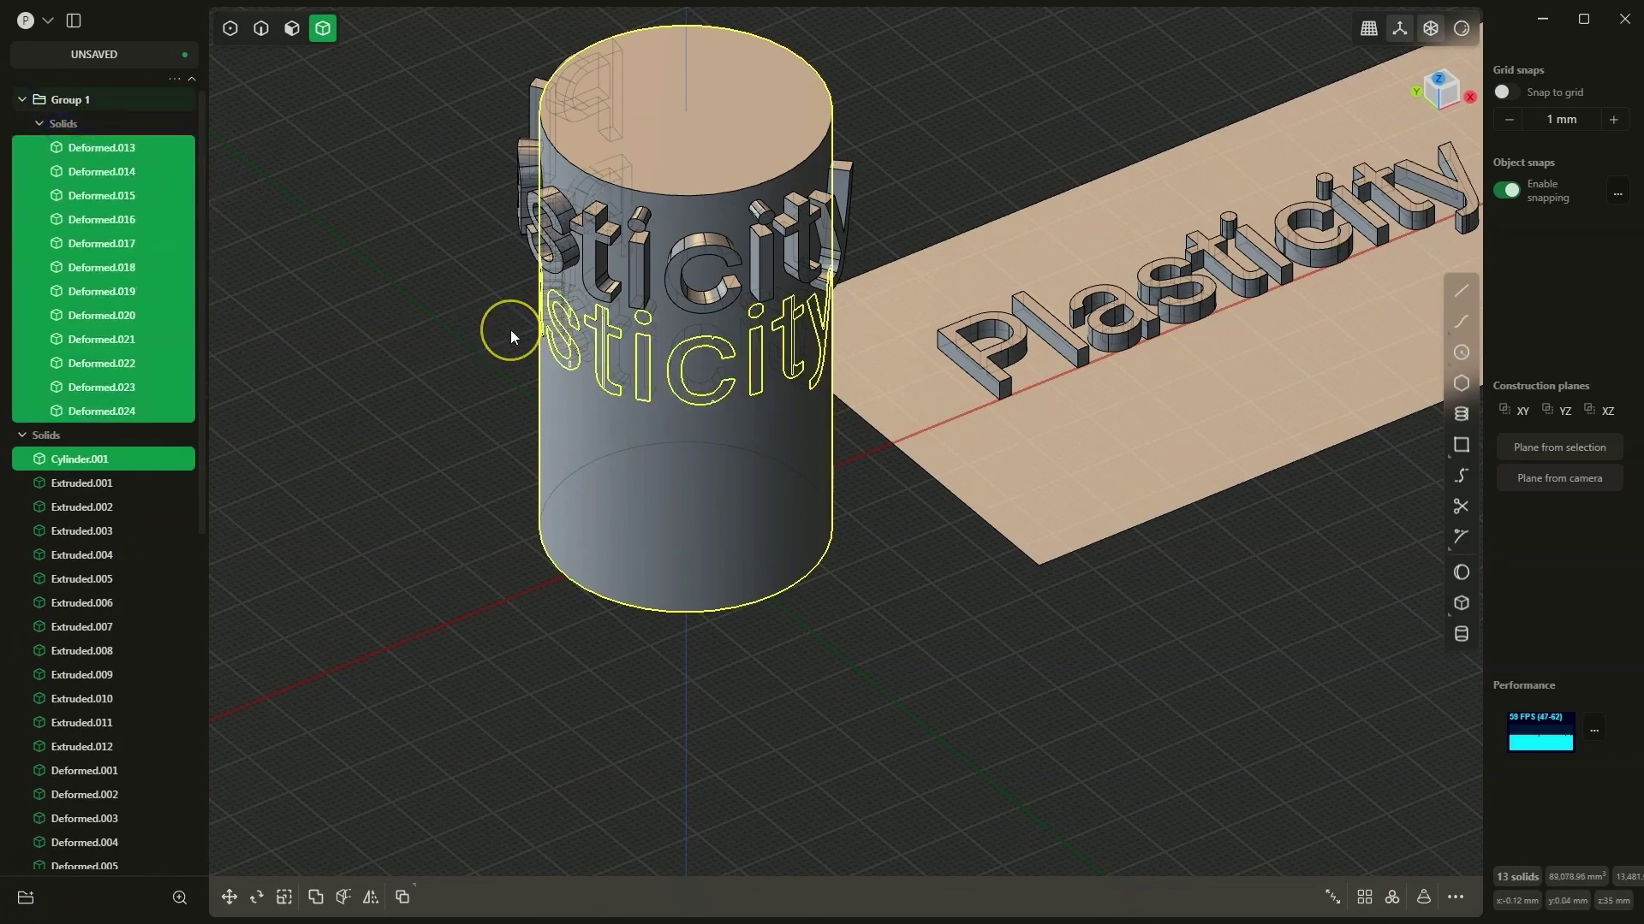
key(q)
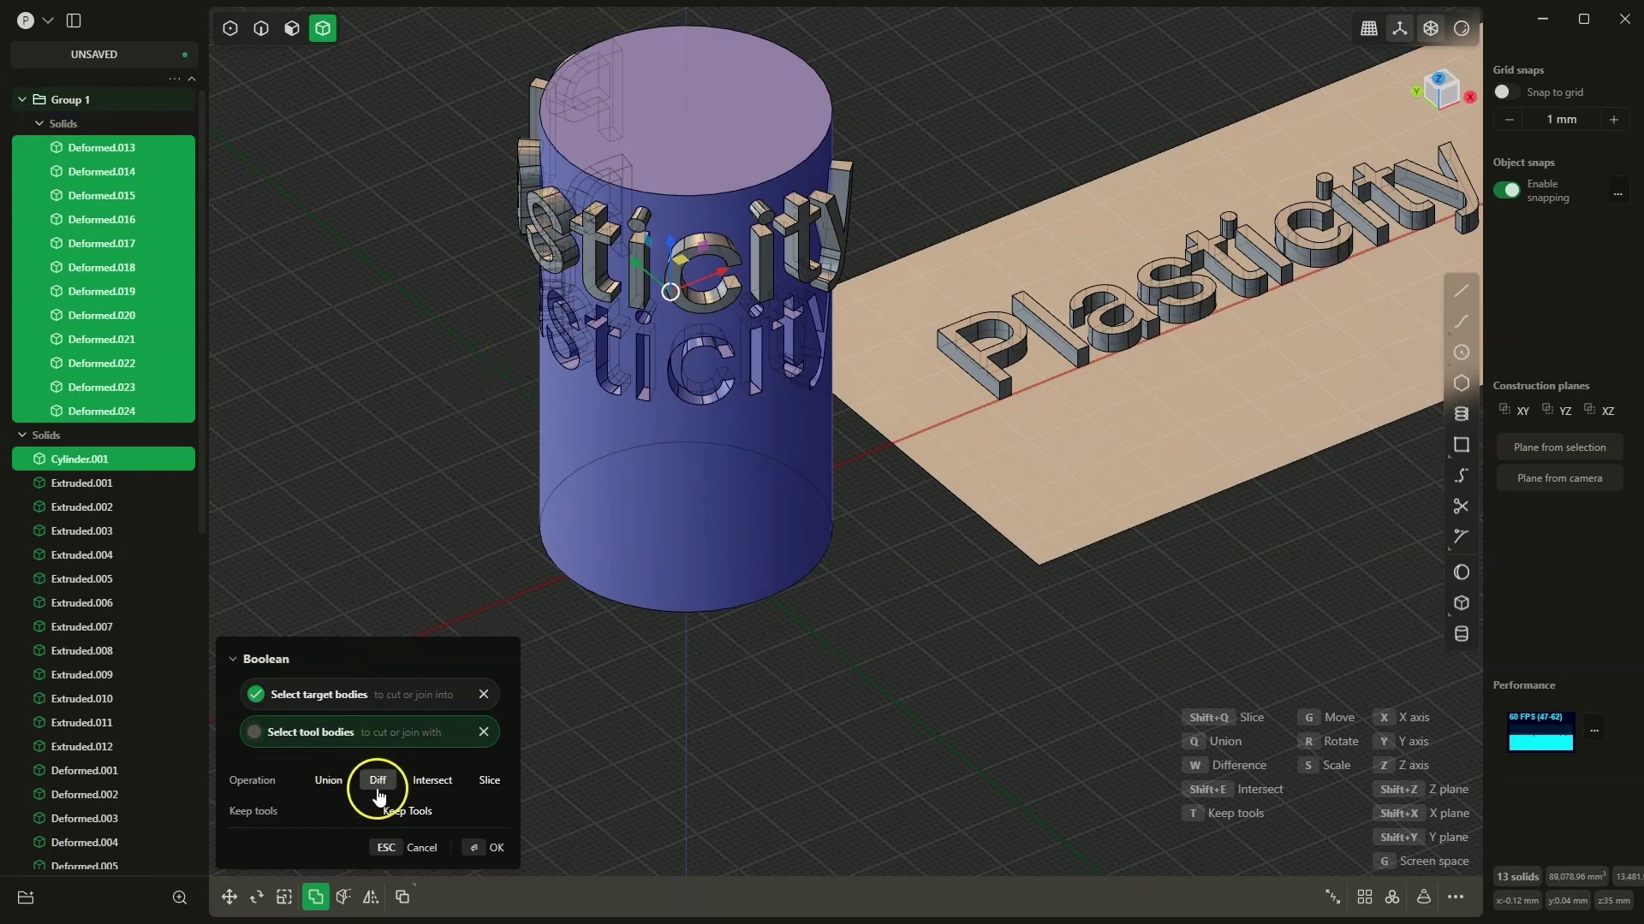
click(495, 849)
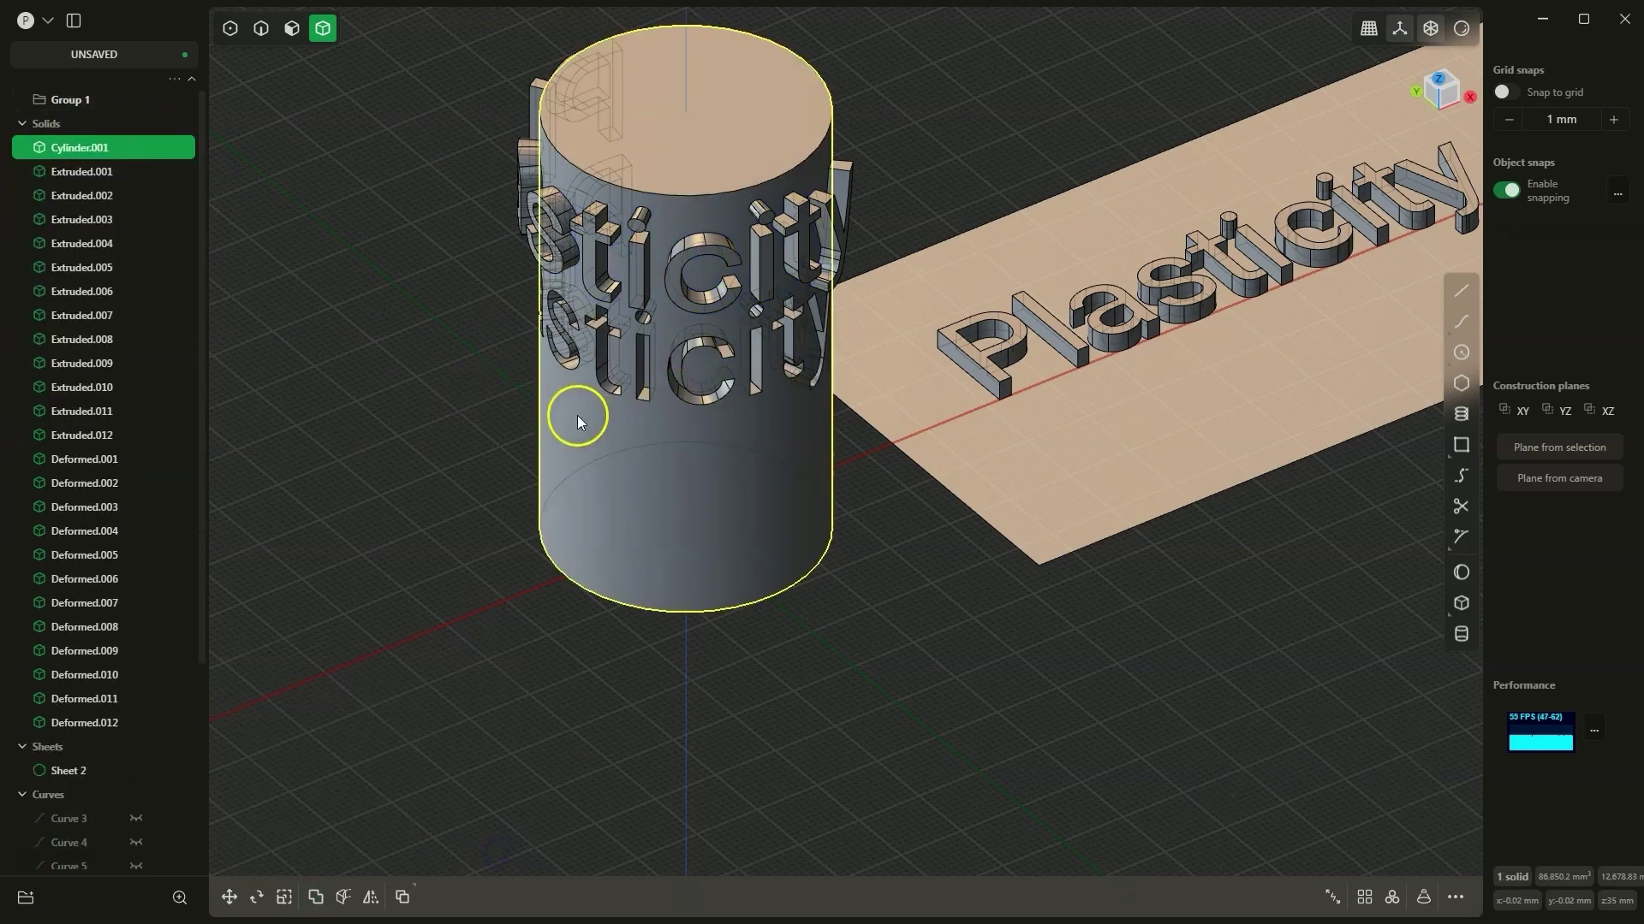
Start another Deform of the flat extruded letters, with the flat sheet as reference face and the cylinder's side as target face.
middle_drag(577, 417, 629, 326)
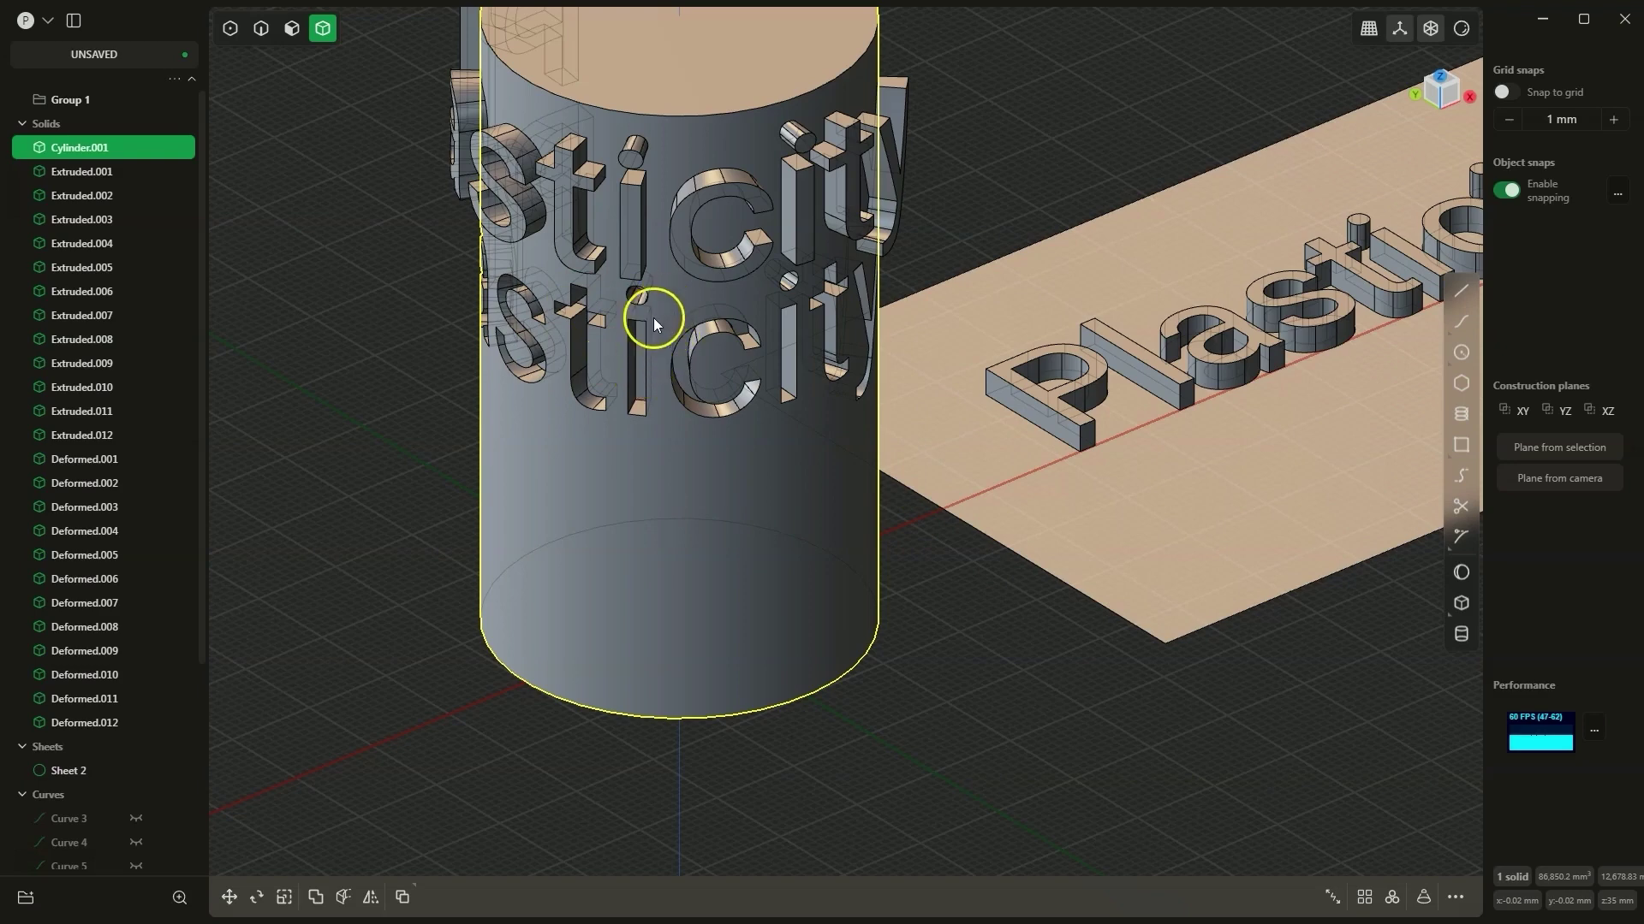
scroll(615, 401, down, 2)
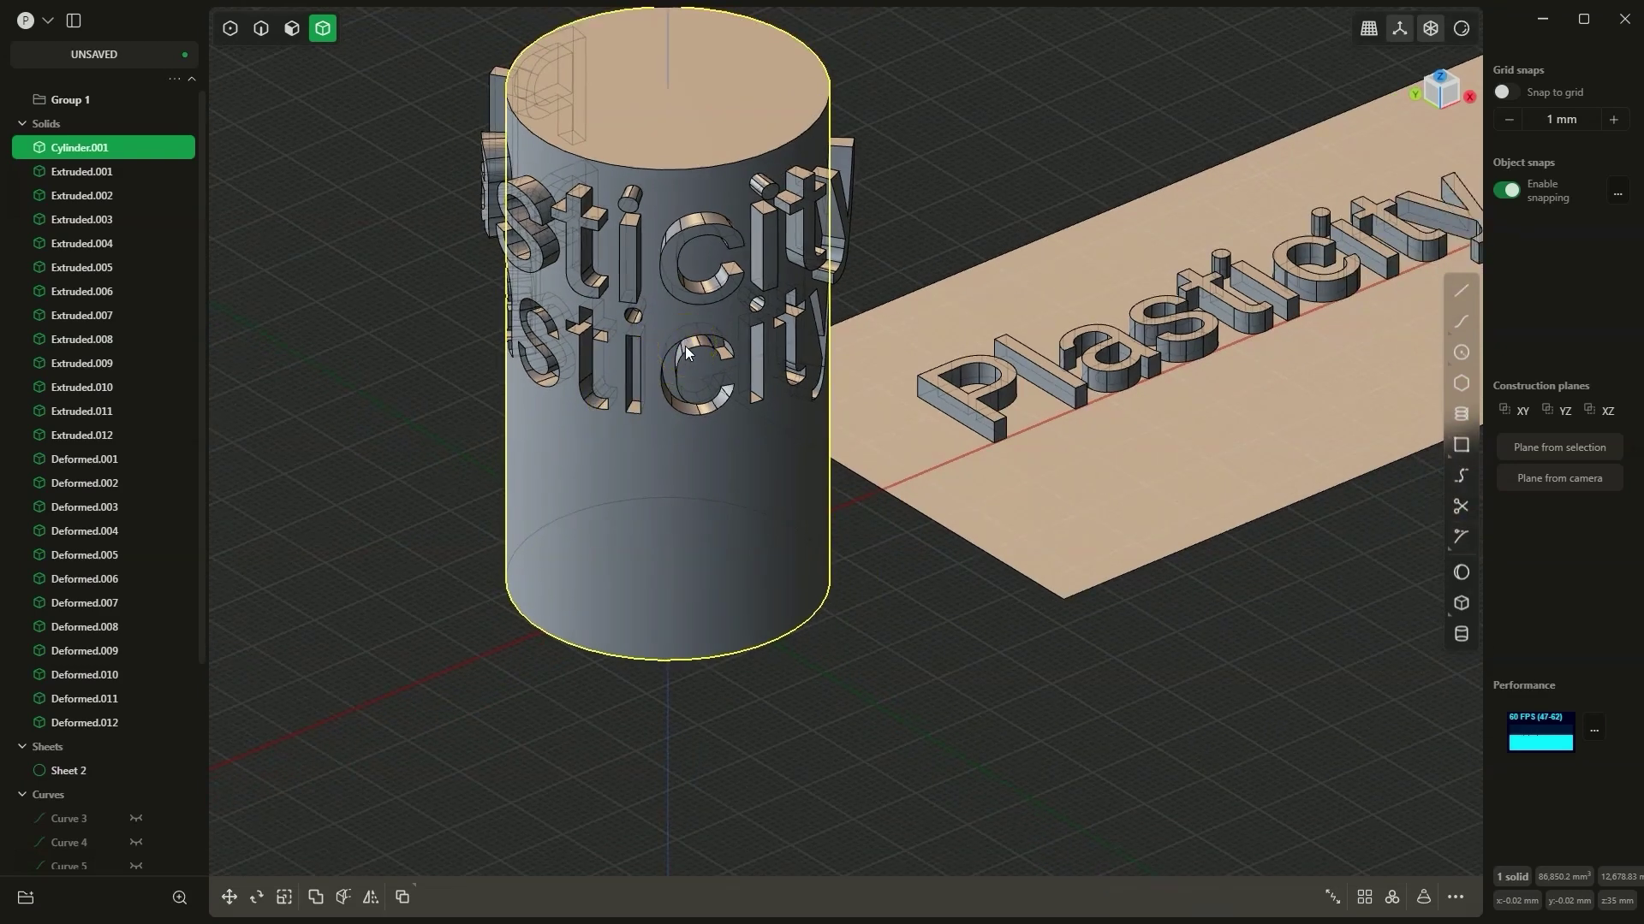
scroll(687, 344, up, 3)
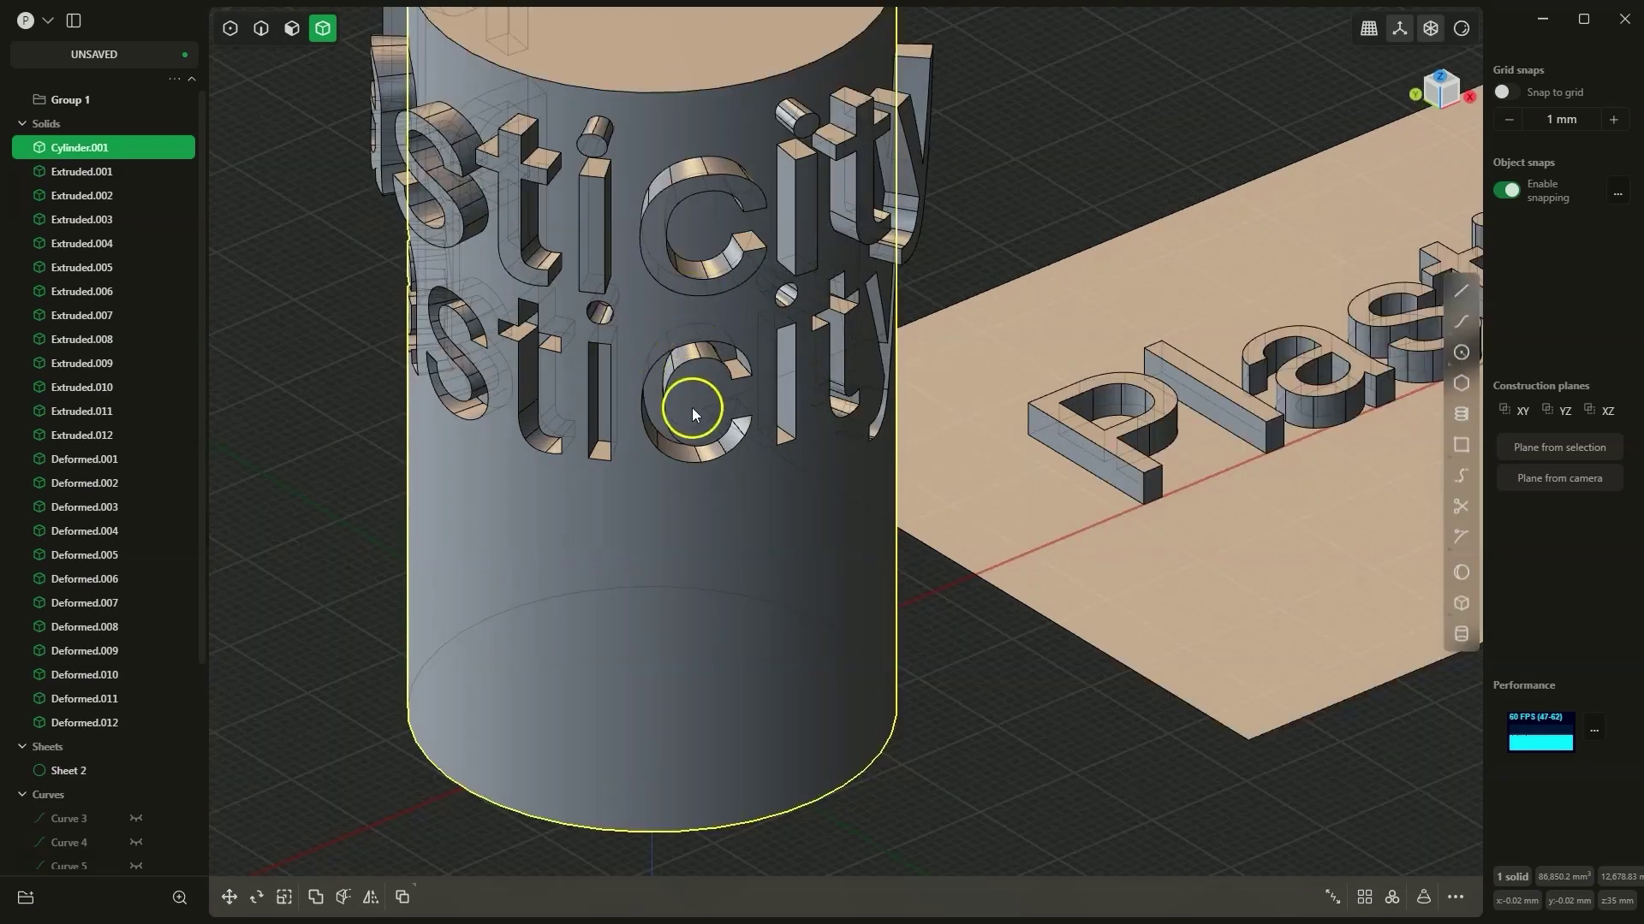
scroll(676, 390, down, 3)
middle_drag(743, 535, 690, 563)
scroll(680, 577, down, 1)
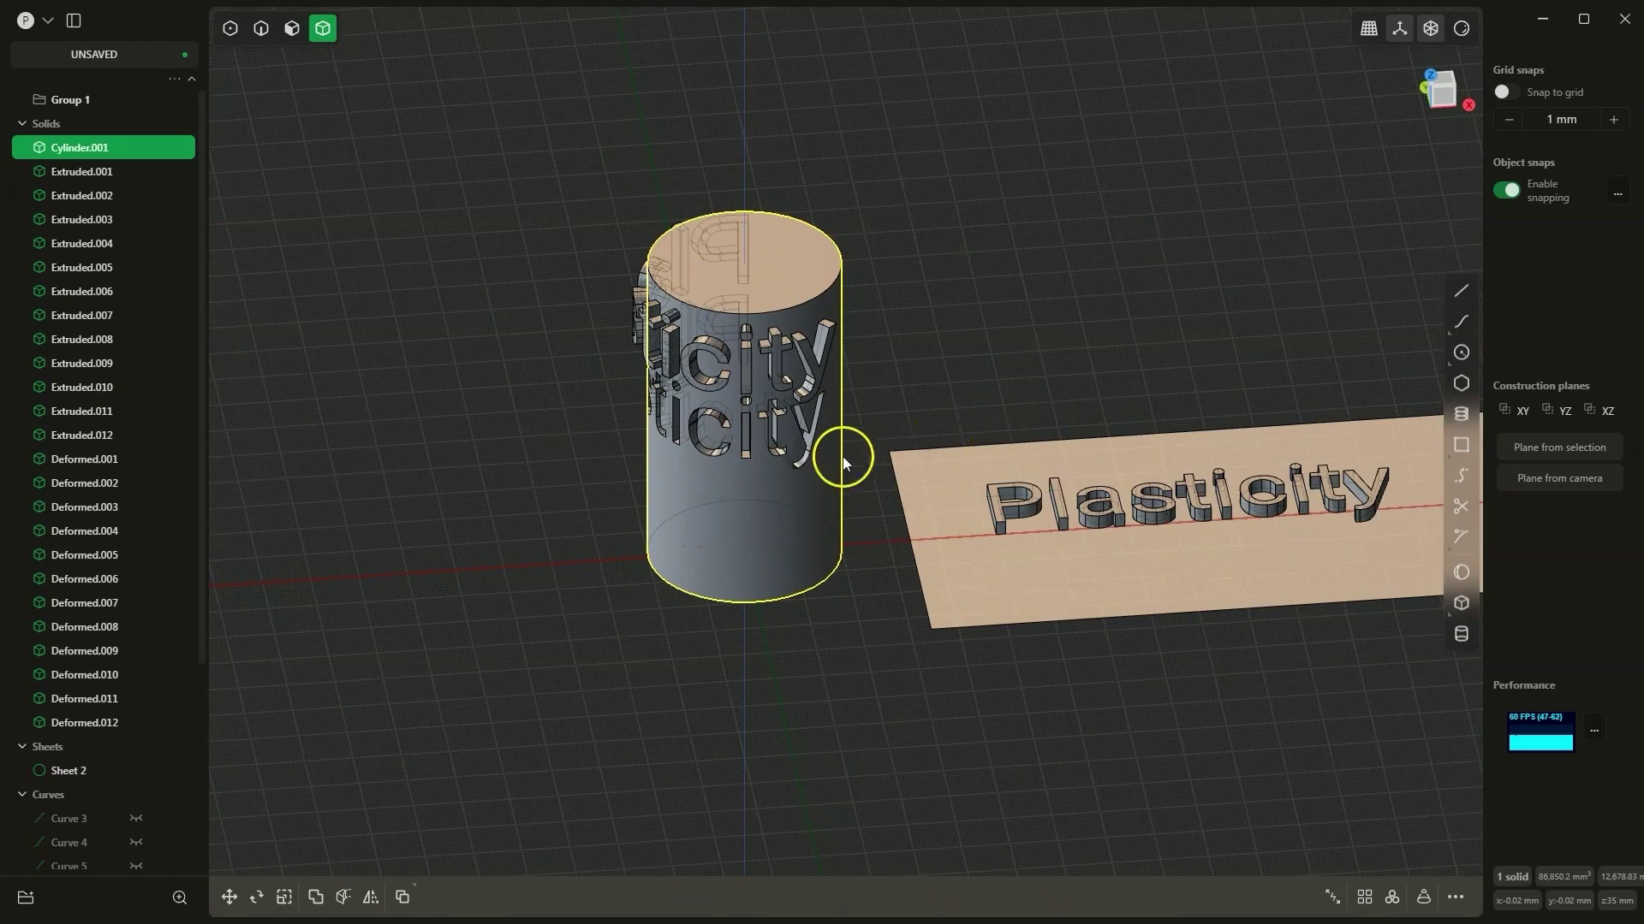
drag(932, 440, 1420, 541)
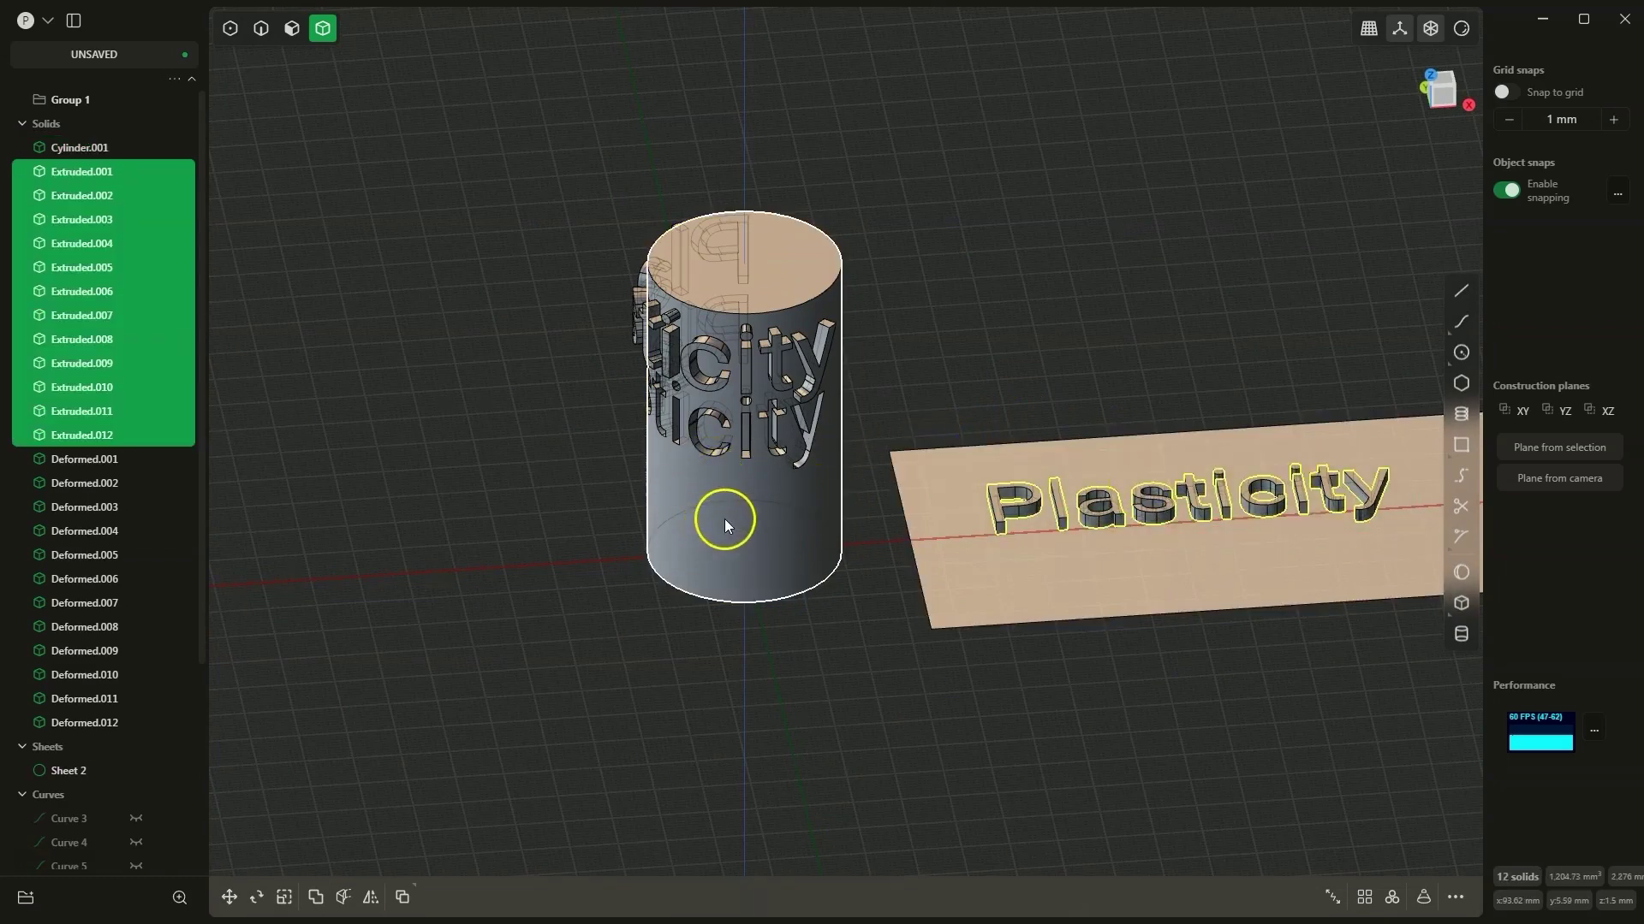
text(f)
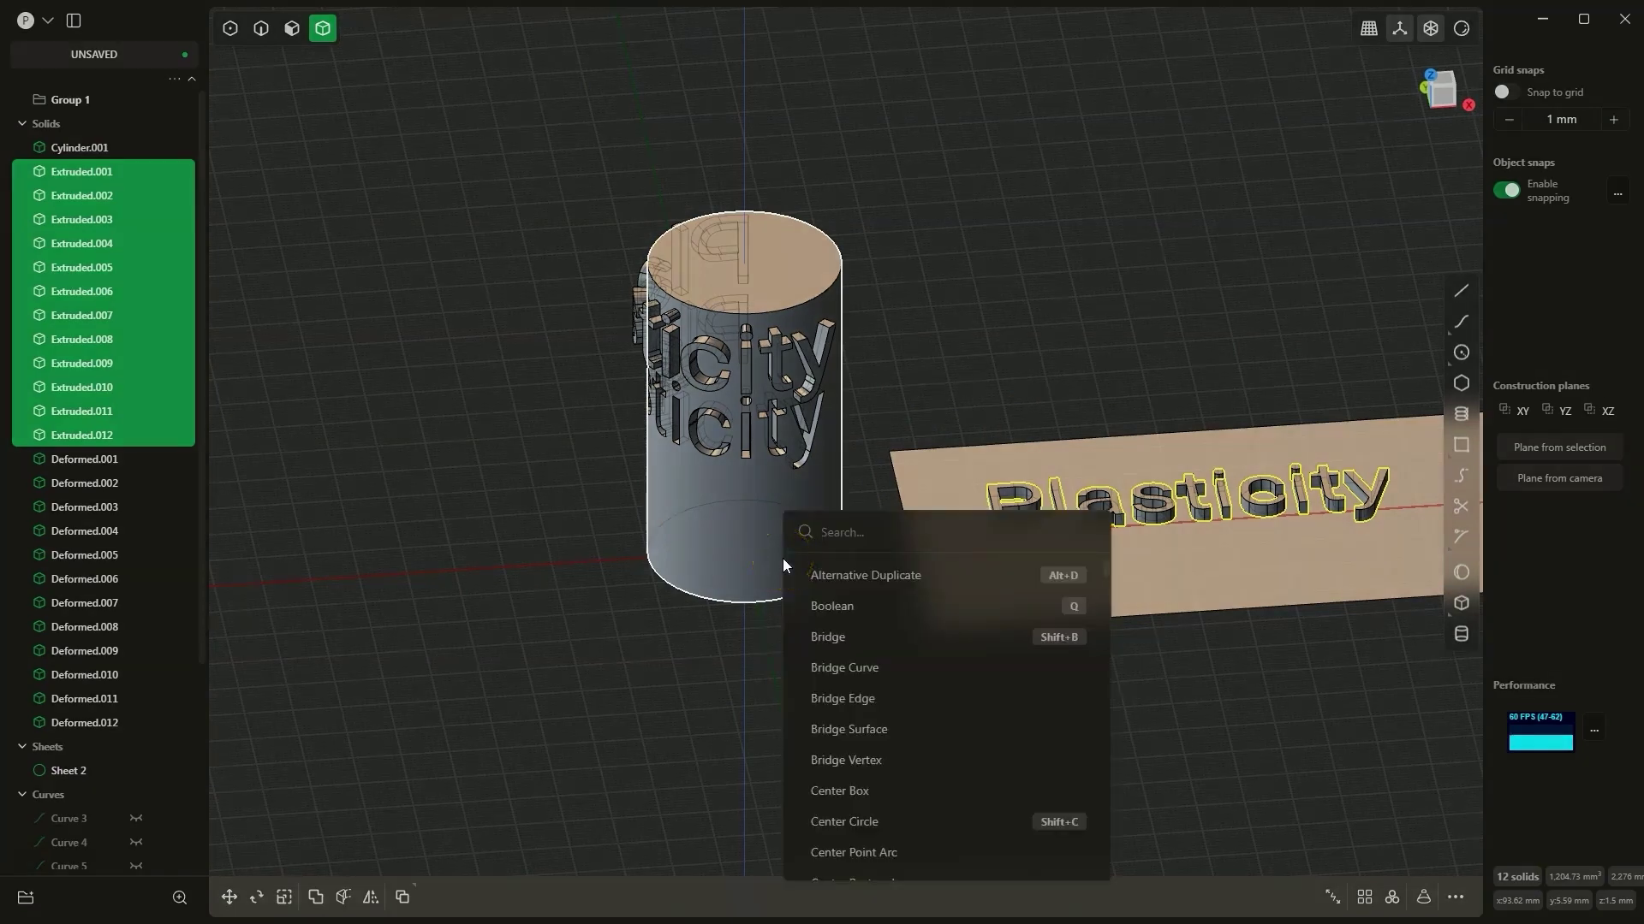
text(def)
click(846, 572)
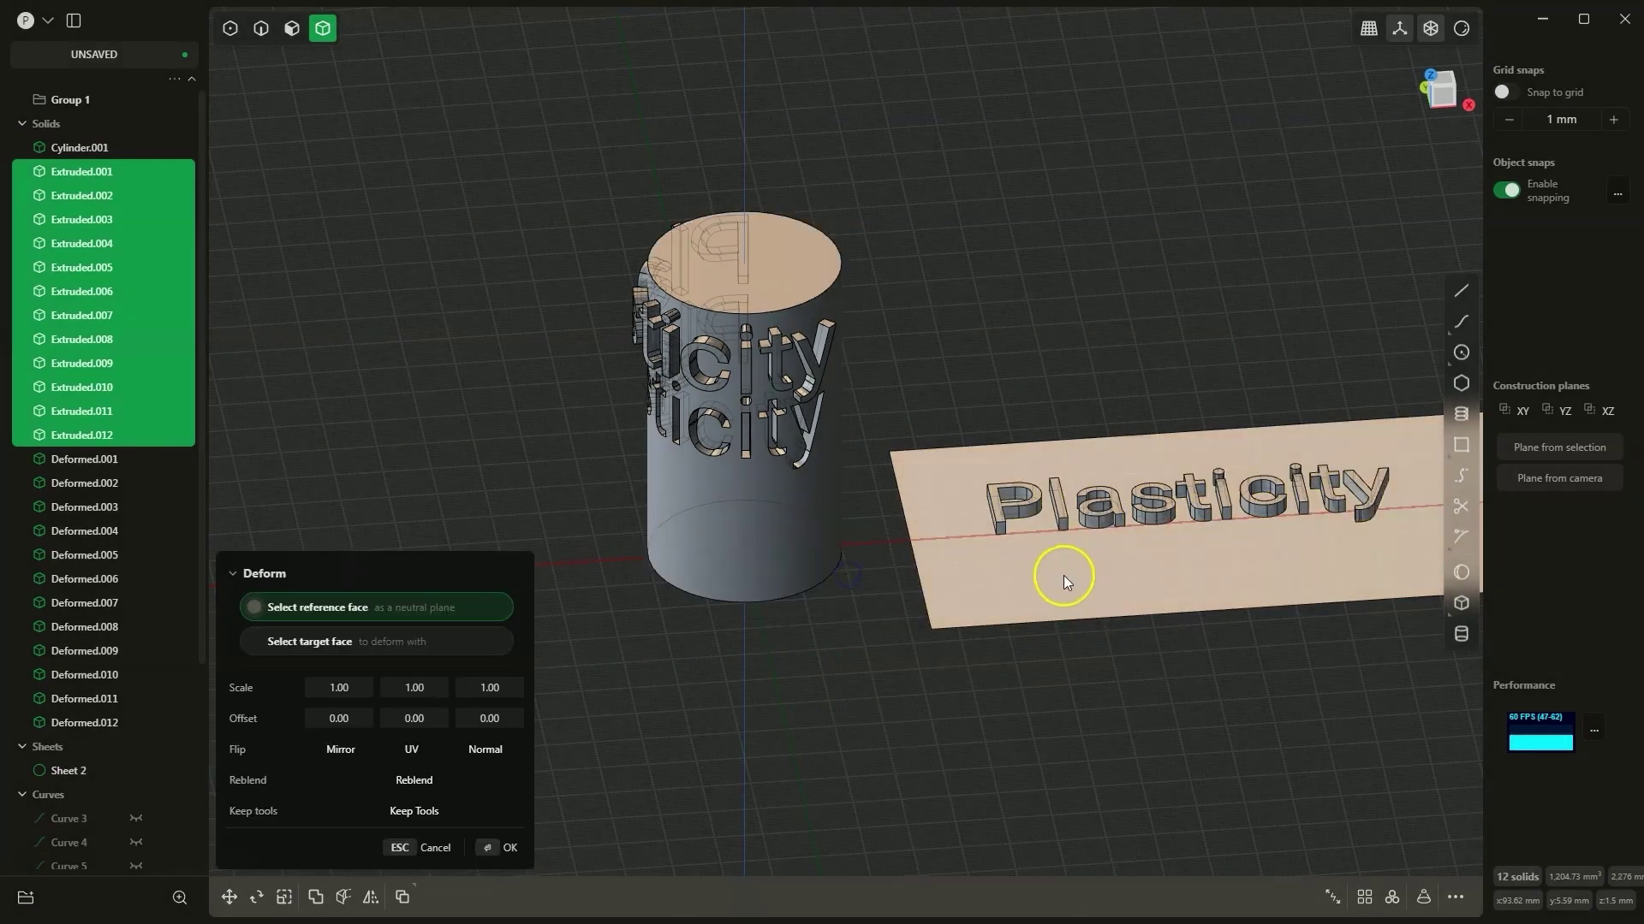
click(1041, 581)
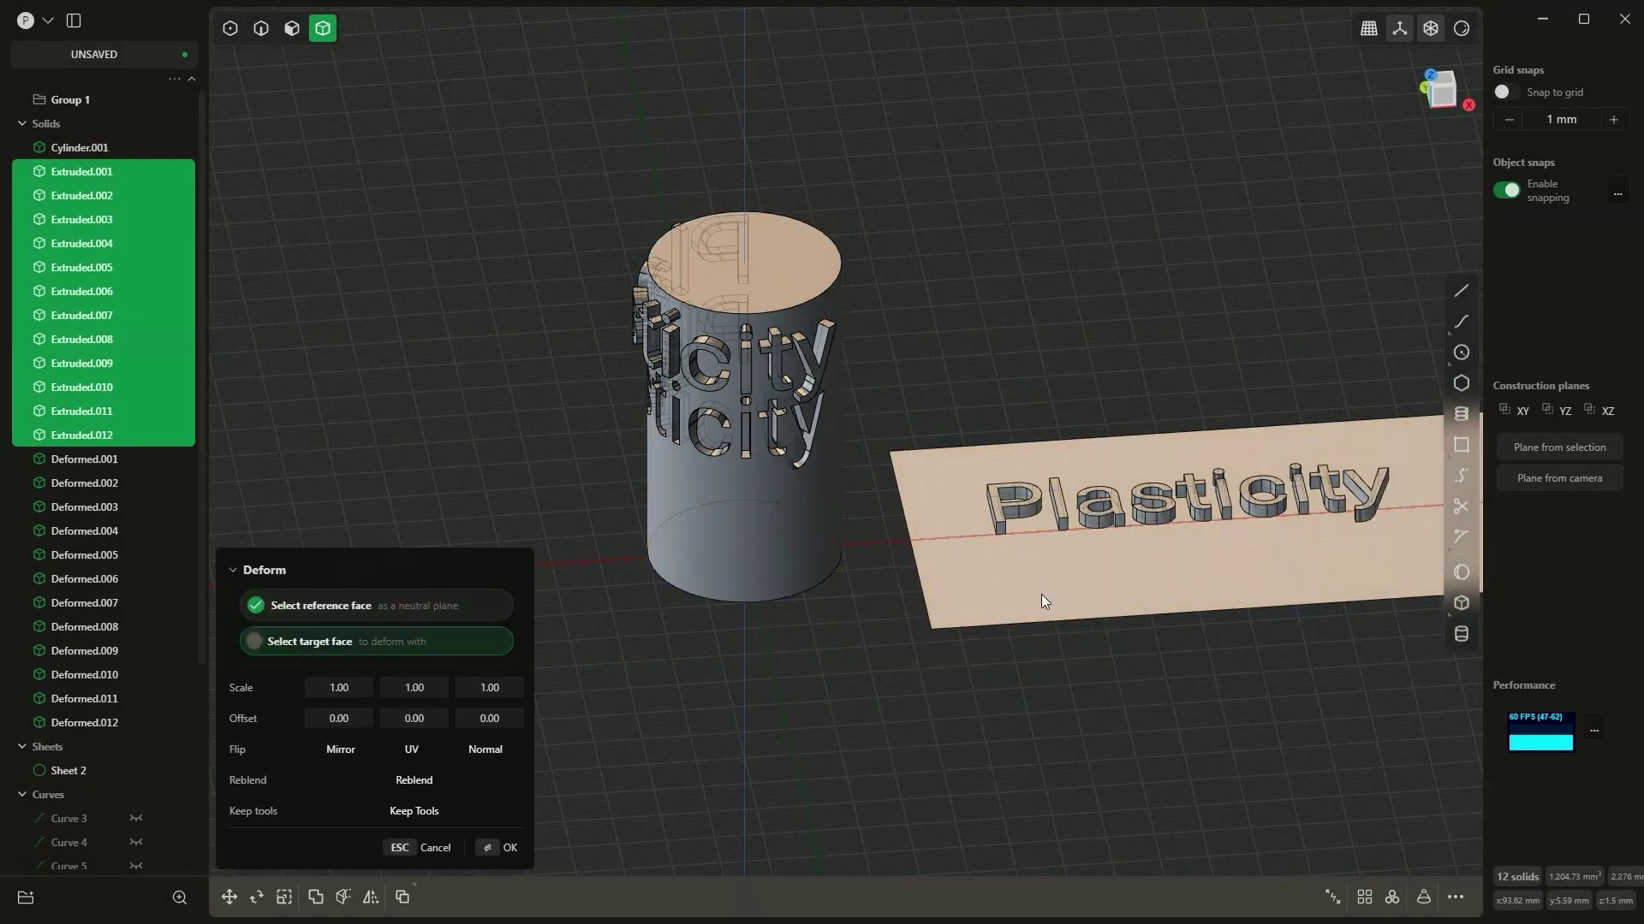
click(723, 538)
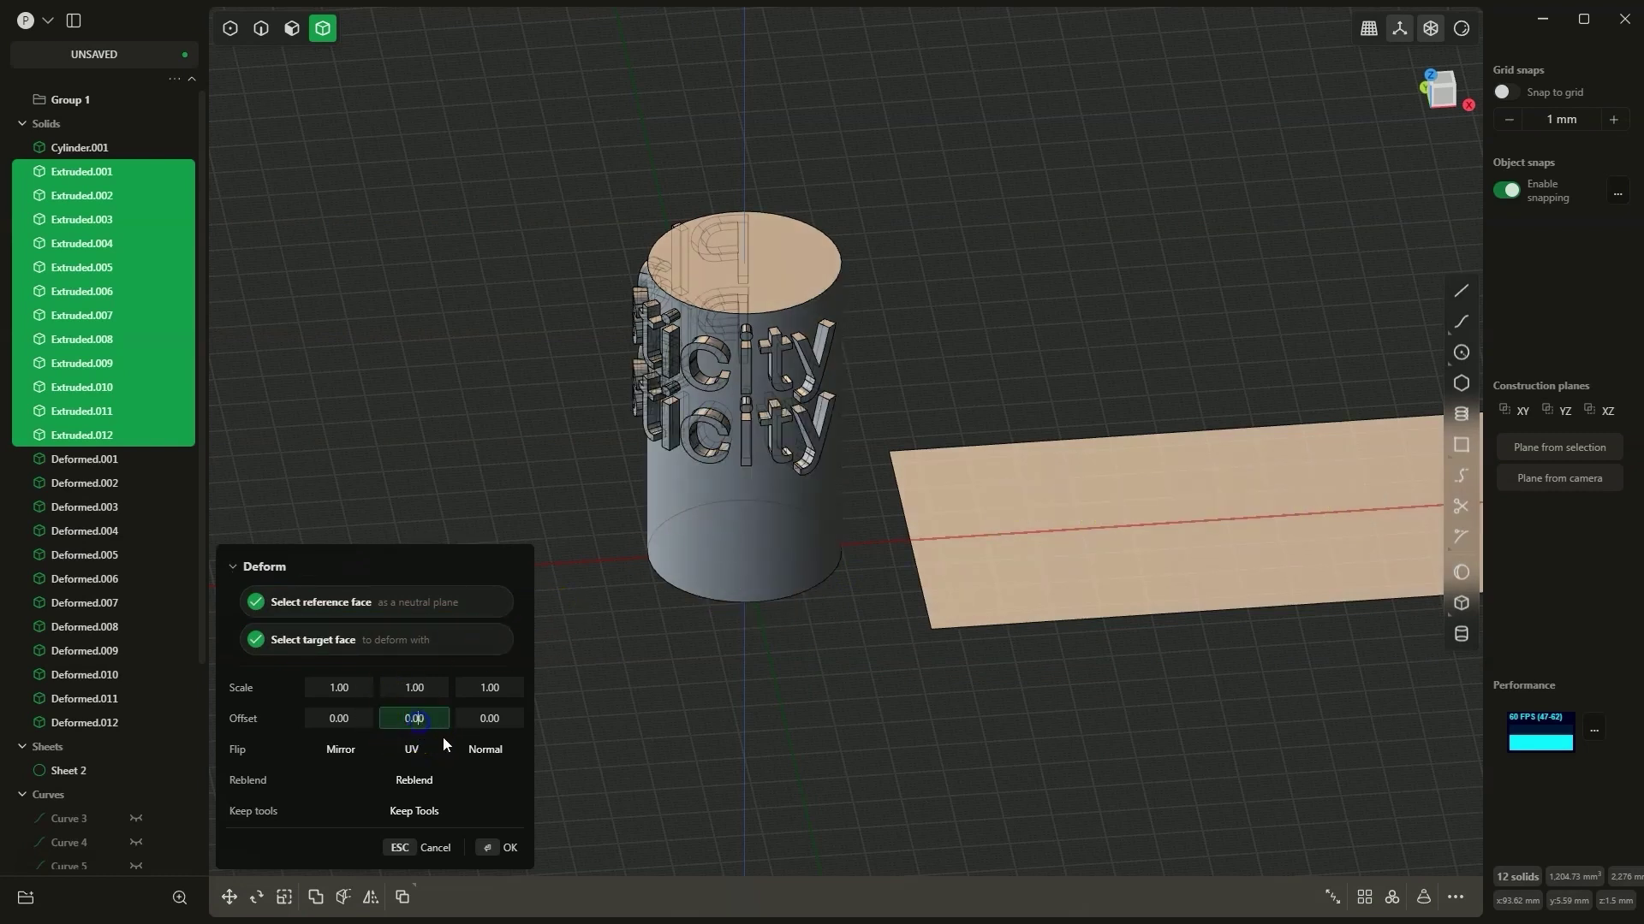
Set the second Deform offset to 0.5 to lower the wrapped text, and flip its normal inward.
text(0.5)
click(313, 723)
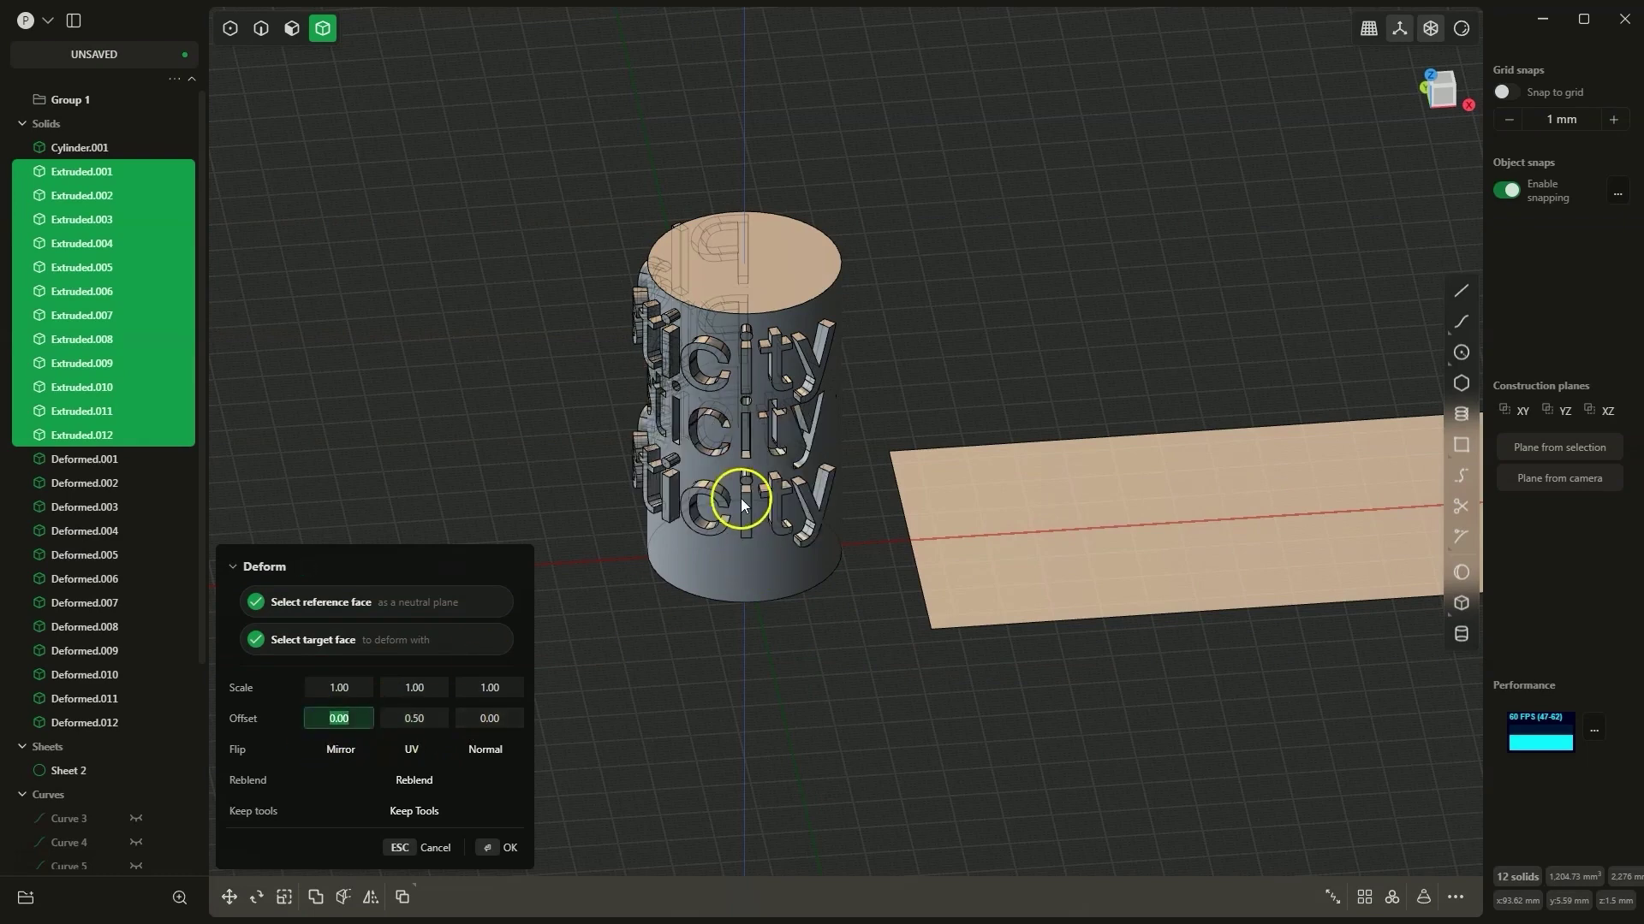
middle_drag(741, 498, 762, 564)
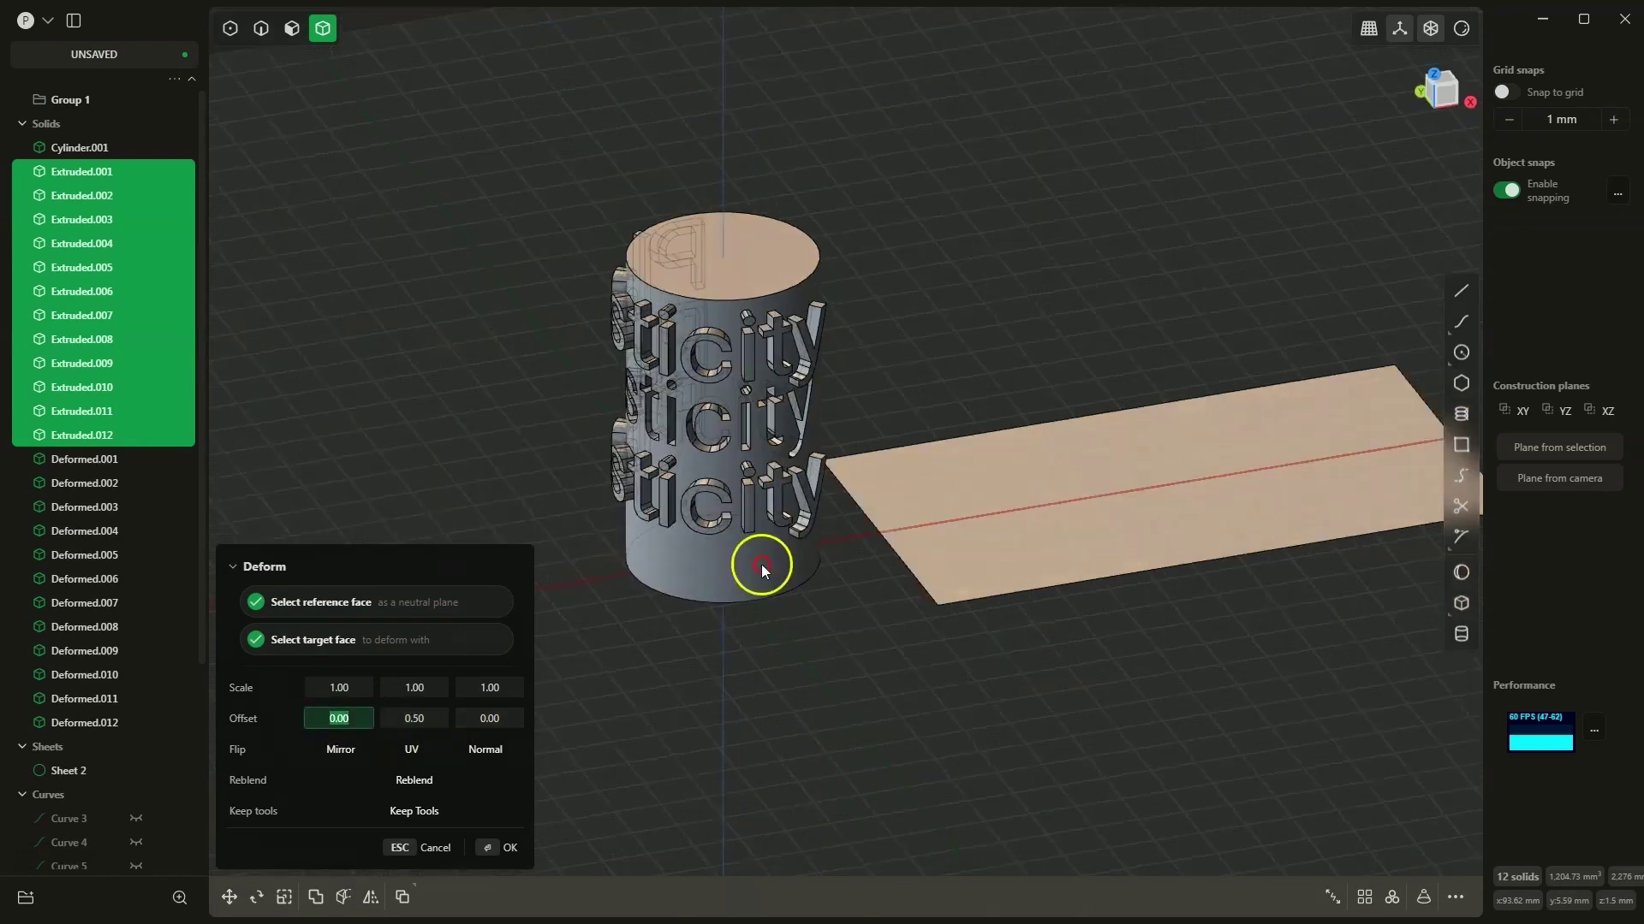
click(485, 751)
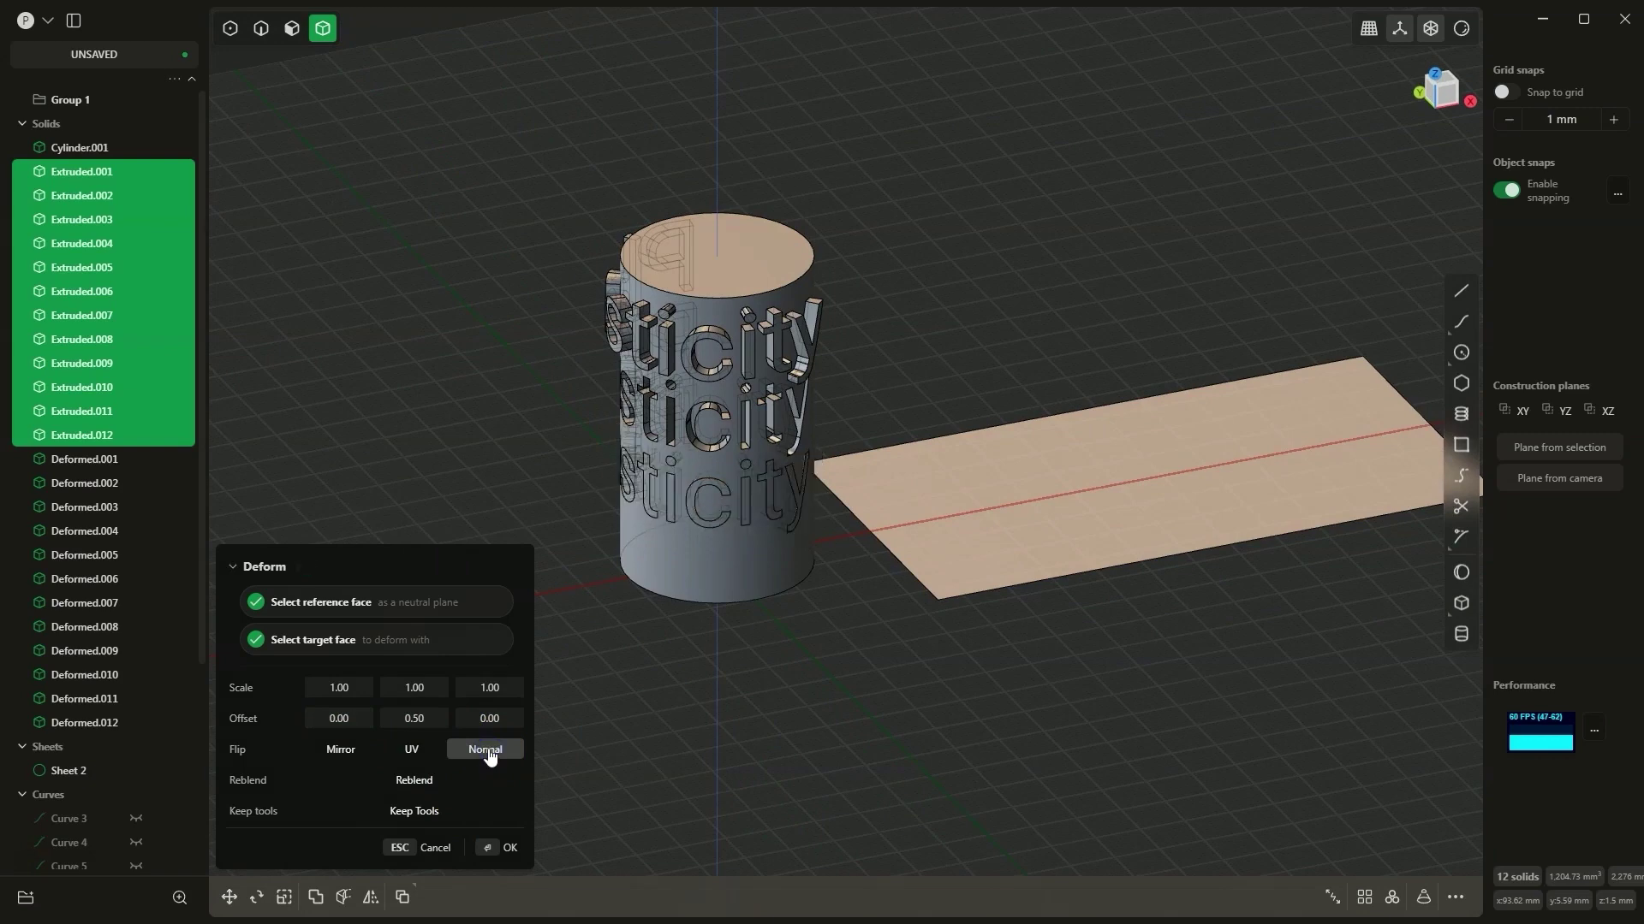
Try a third Deform offset of 0.001 to shift the inward letters relative to the cylinder surface.
scroll(676, 475, up, 5)
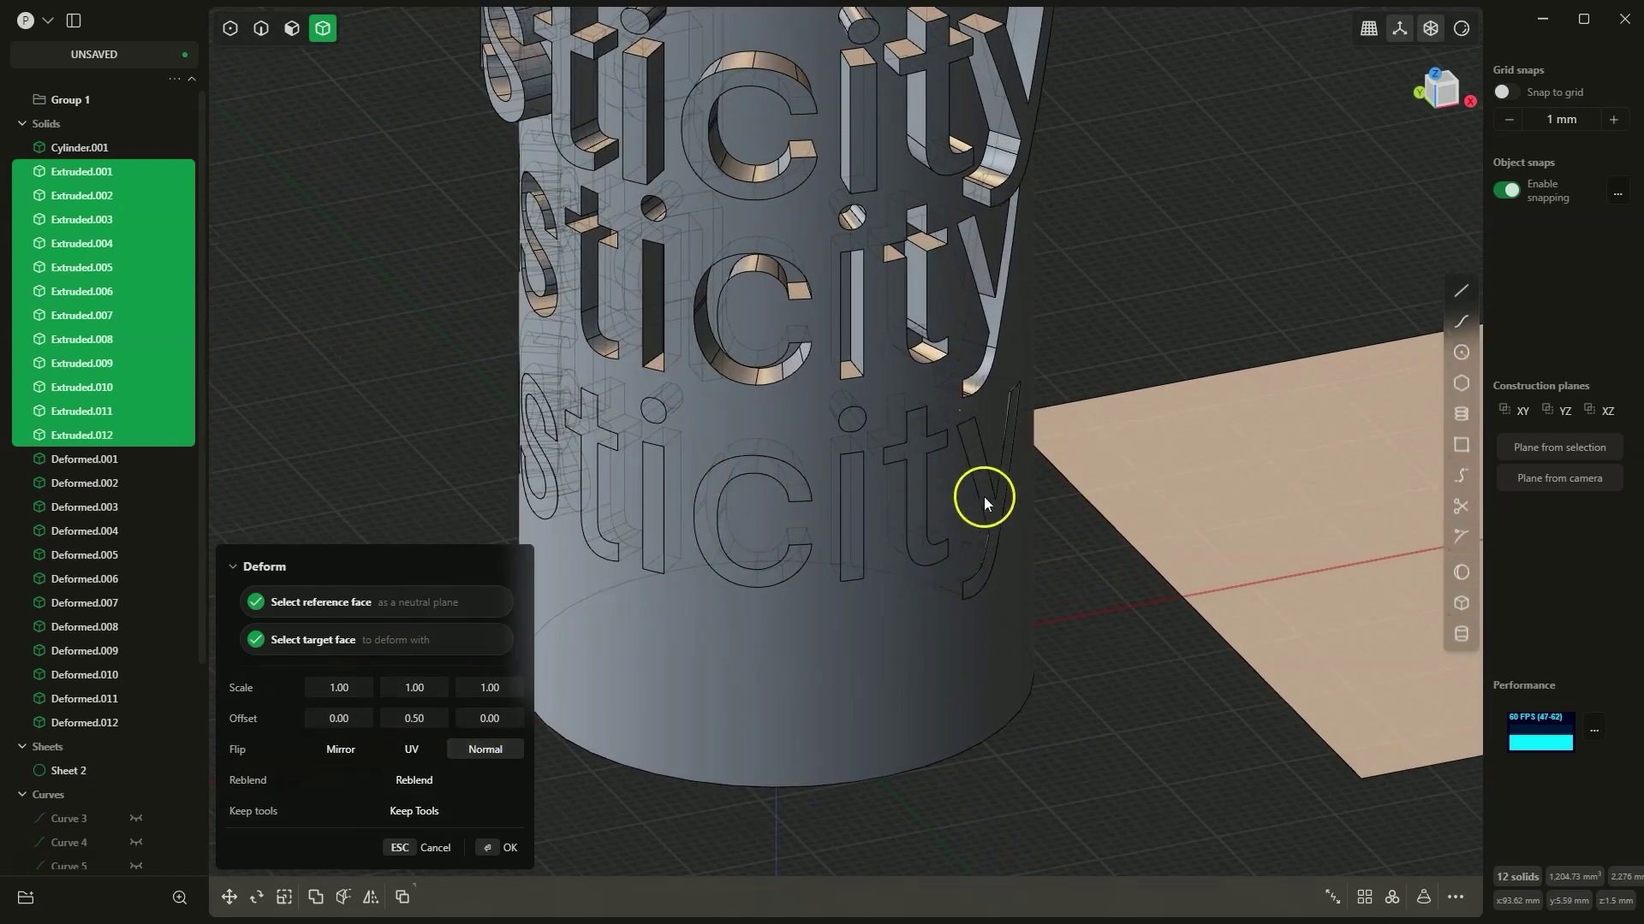
scroll(1020, 404, up, 8)
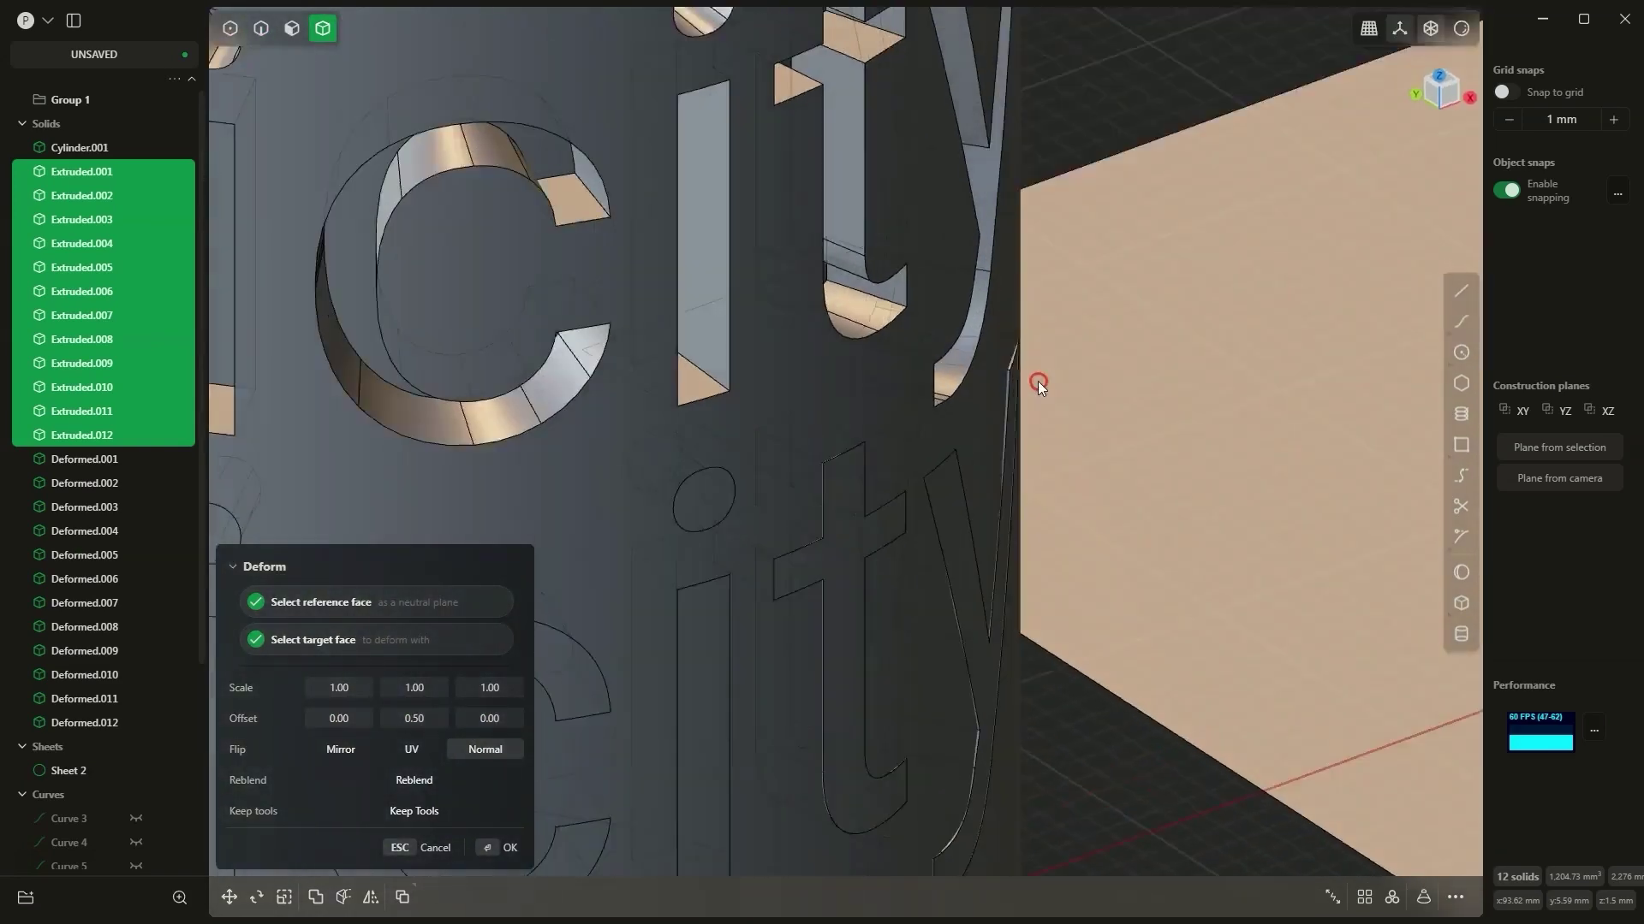
middle_drag(1037, 382, 983, 381)
scroll(998, 377, up, 5)
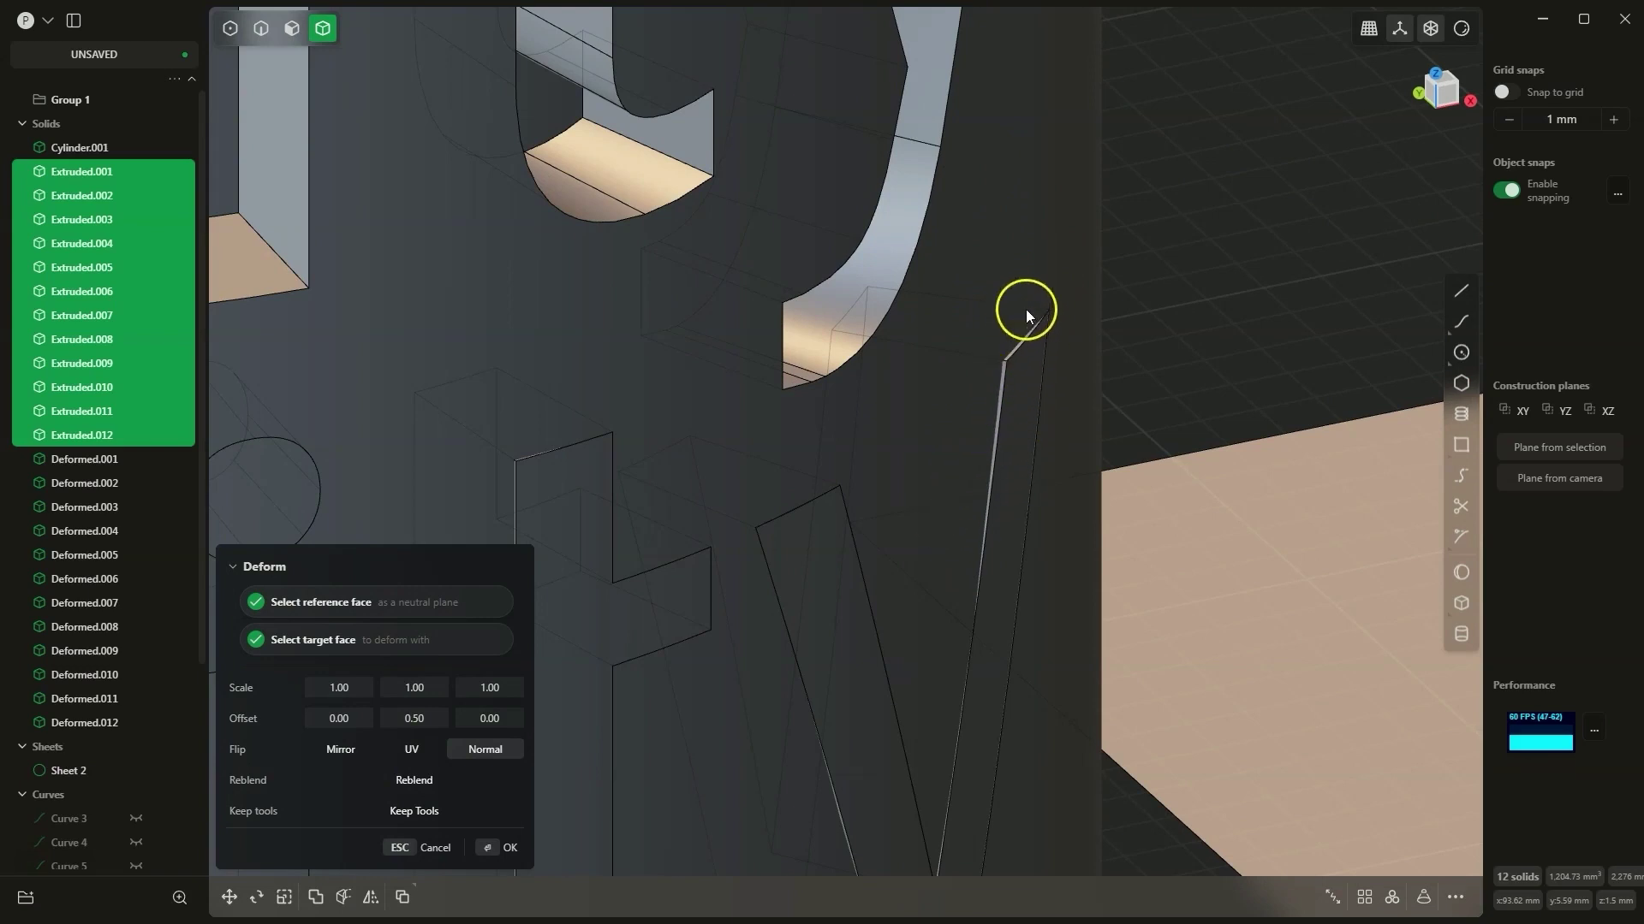
scroll(1008, 389, down, 2)
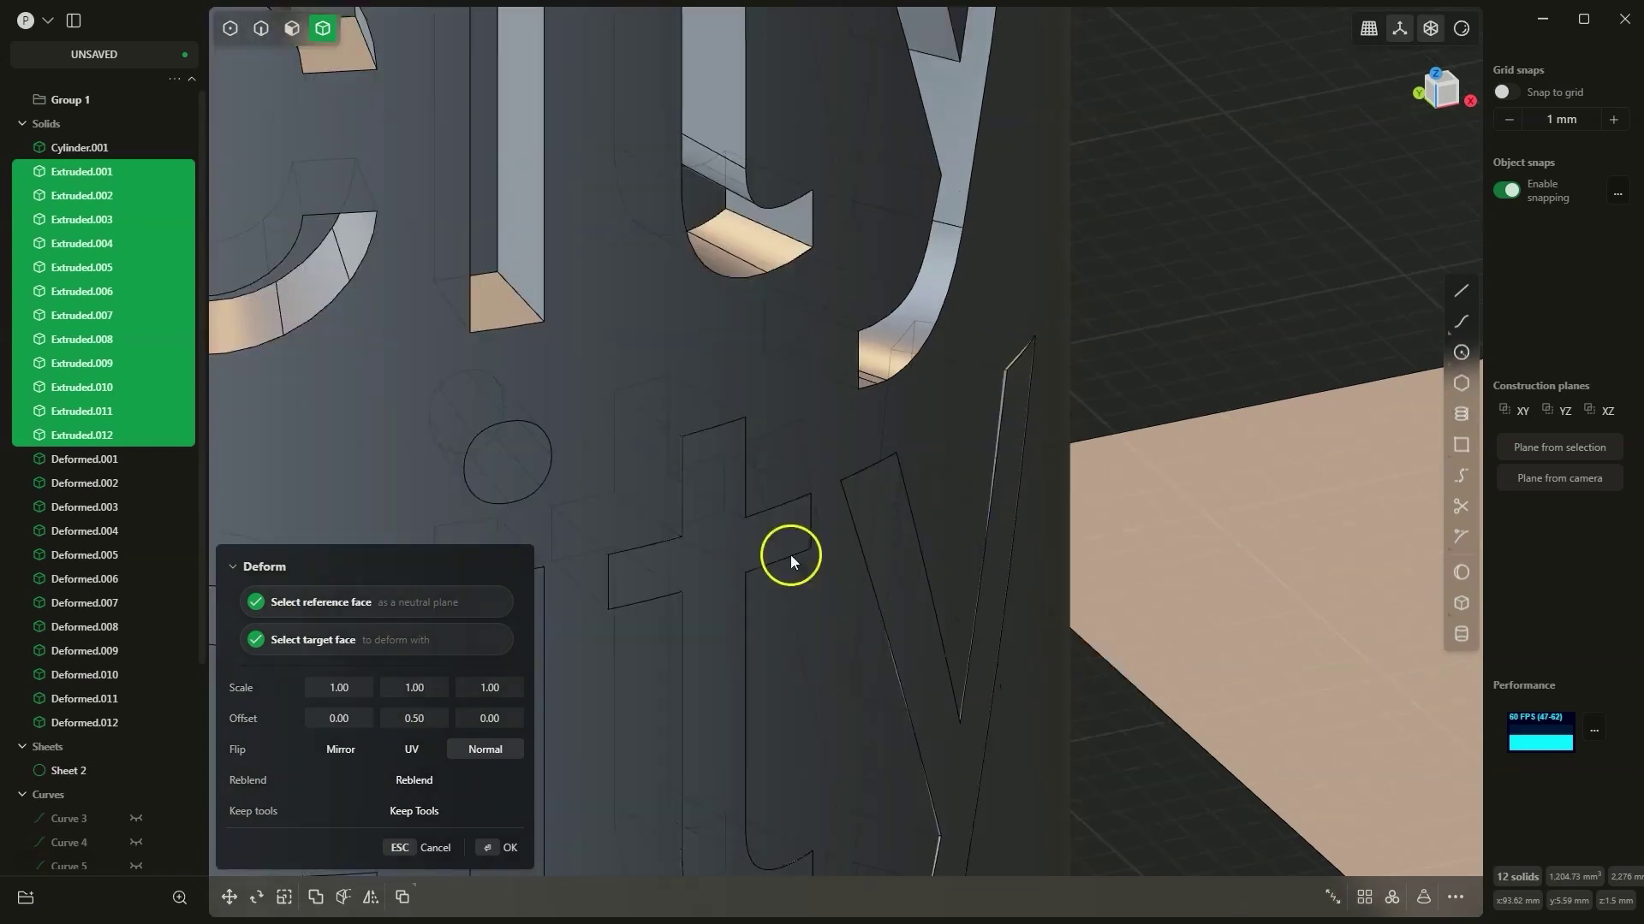
click(505, 727)
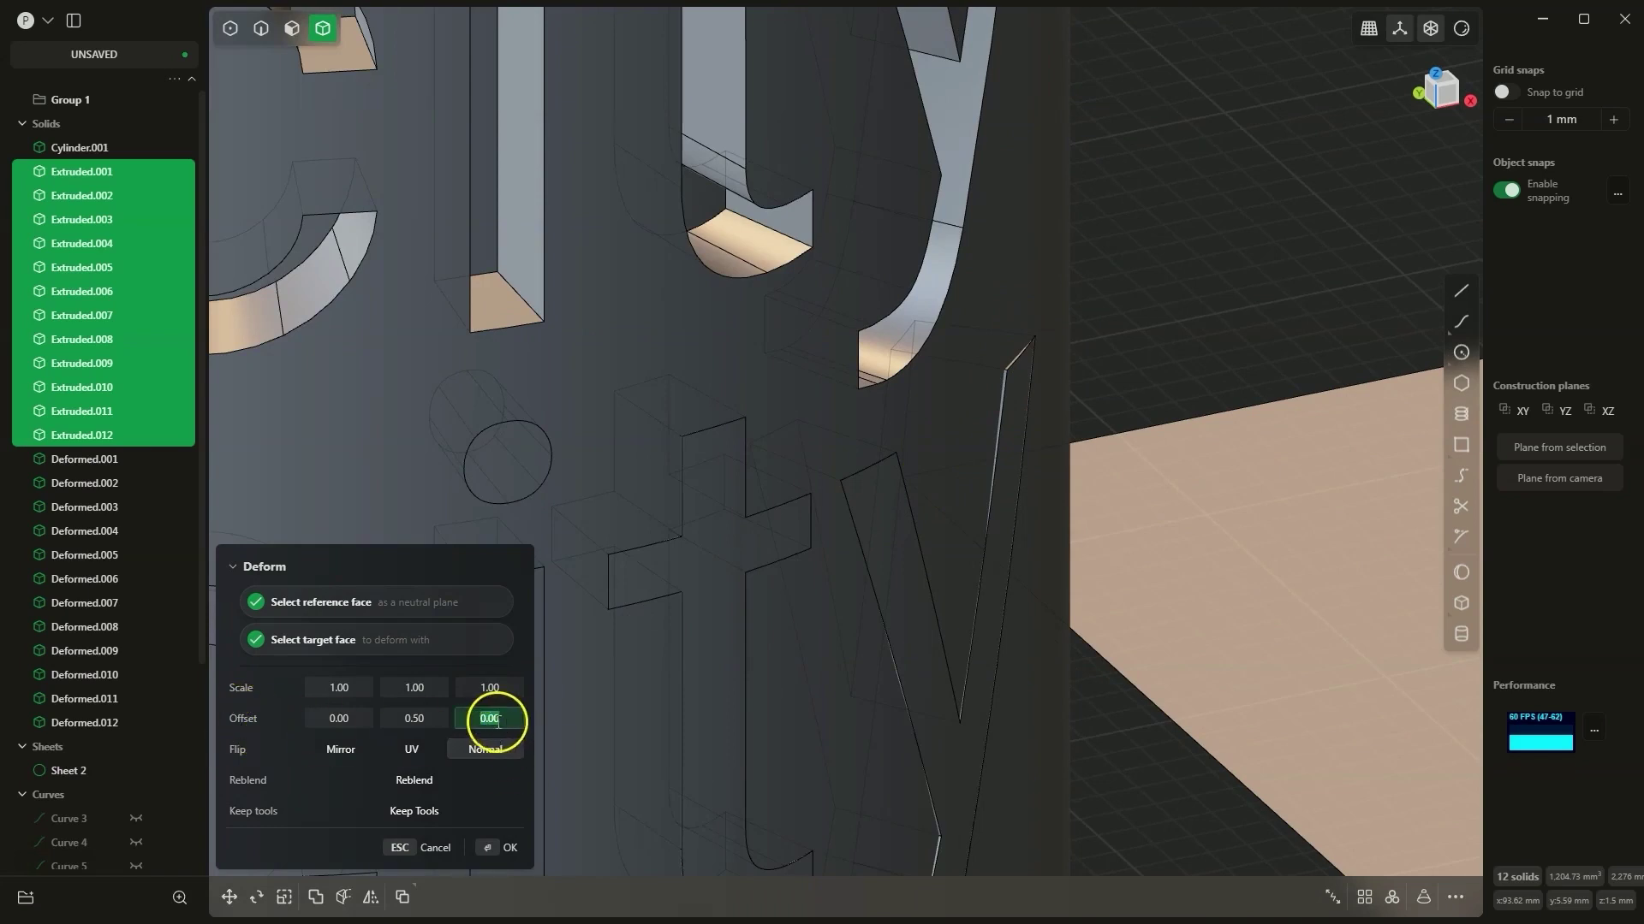
click(501, 719)
click(505, 724)
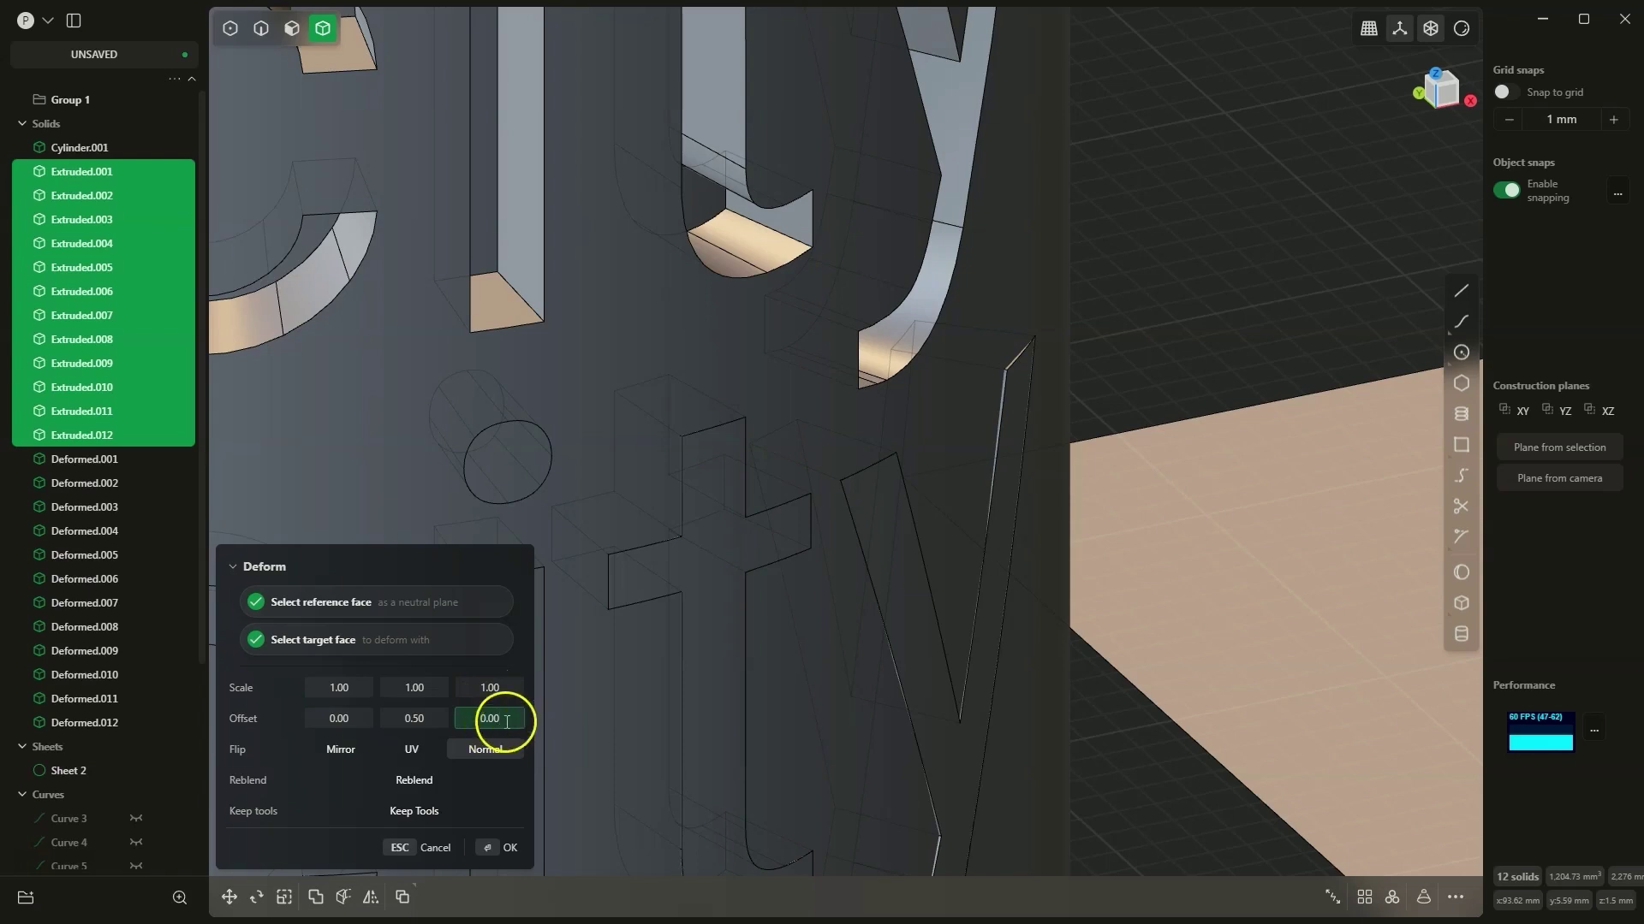
text(1)
click(506, 725)
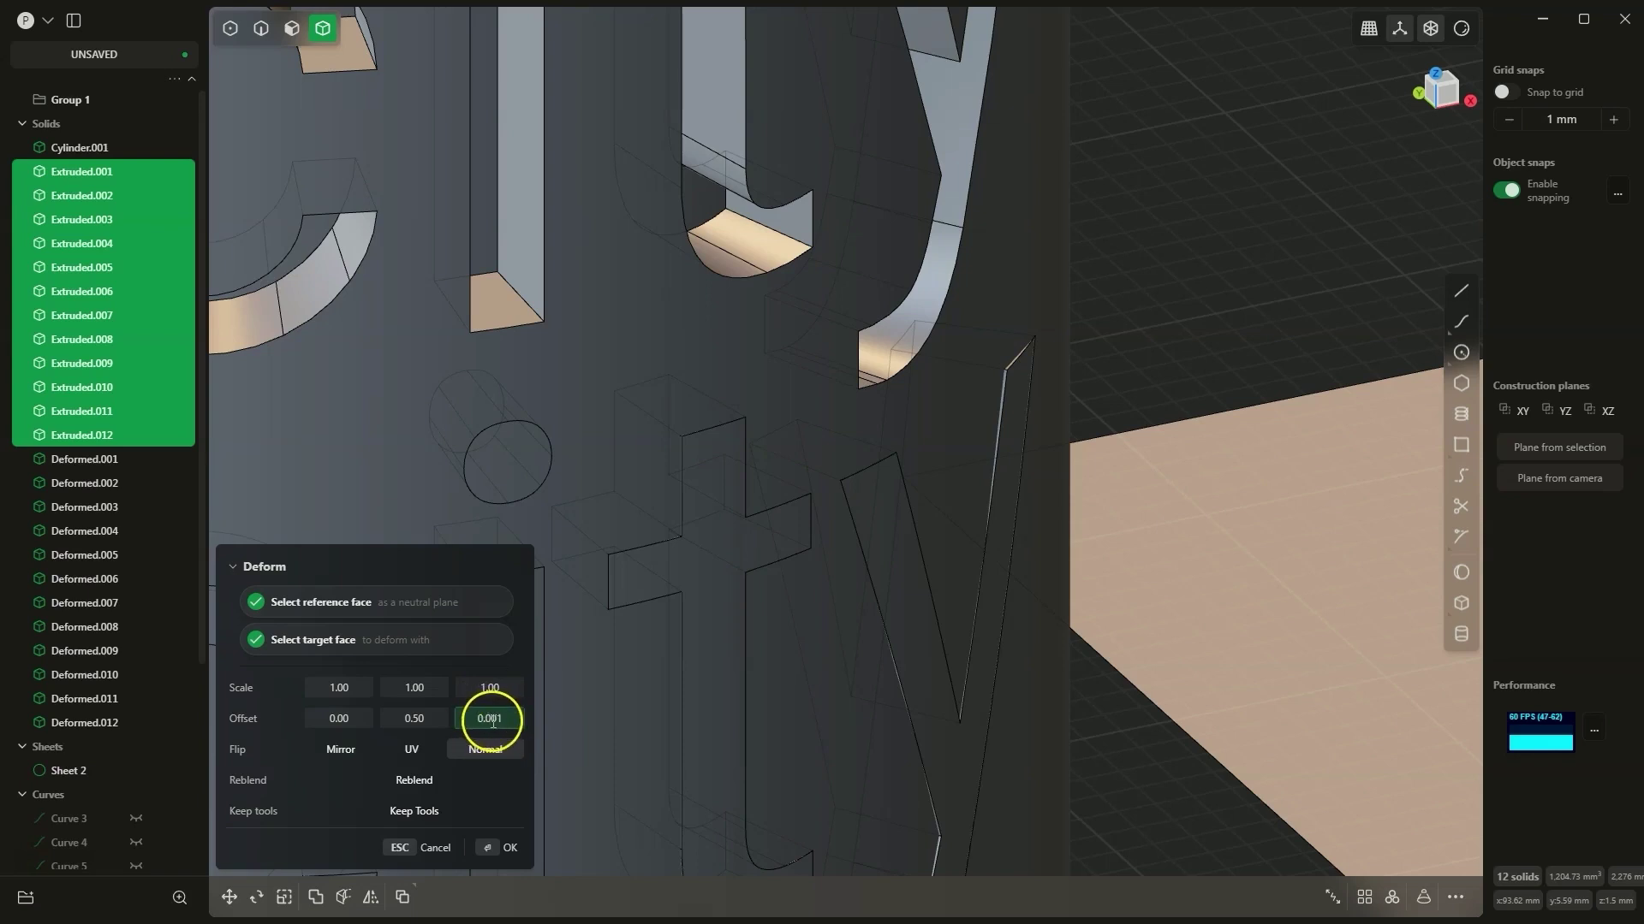
click(271, 717)
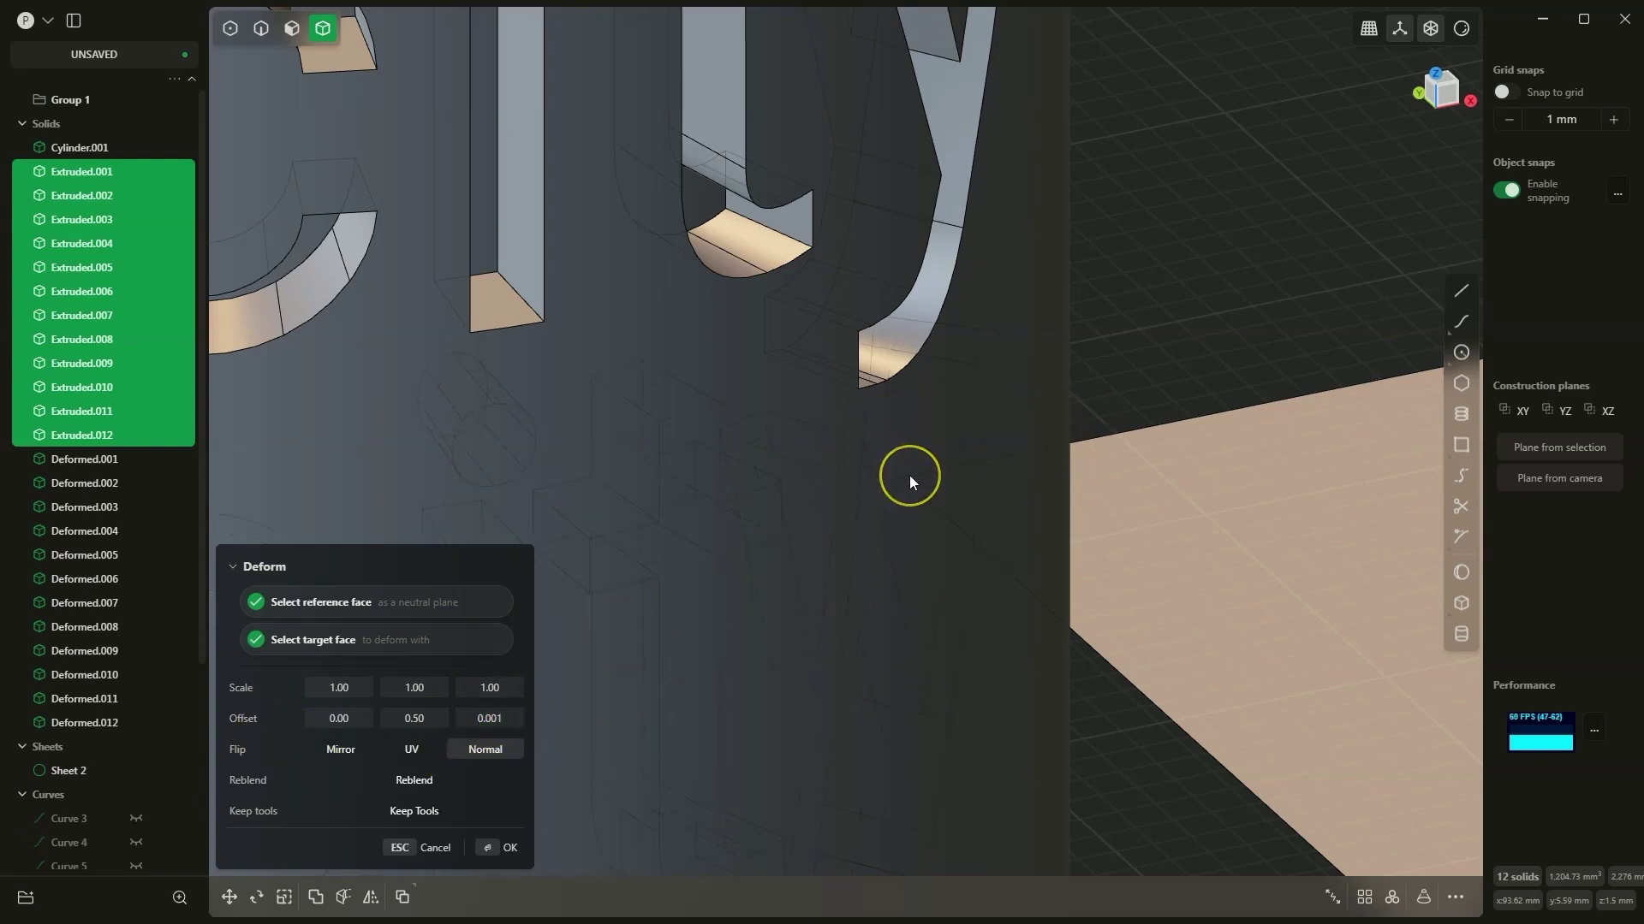
Try a third Deform offset of -0.001 and check how far the letters project from the cylinder.
click(488, 718)
text(-)
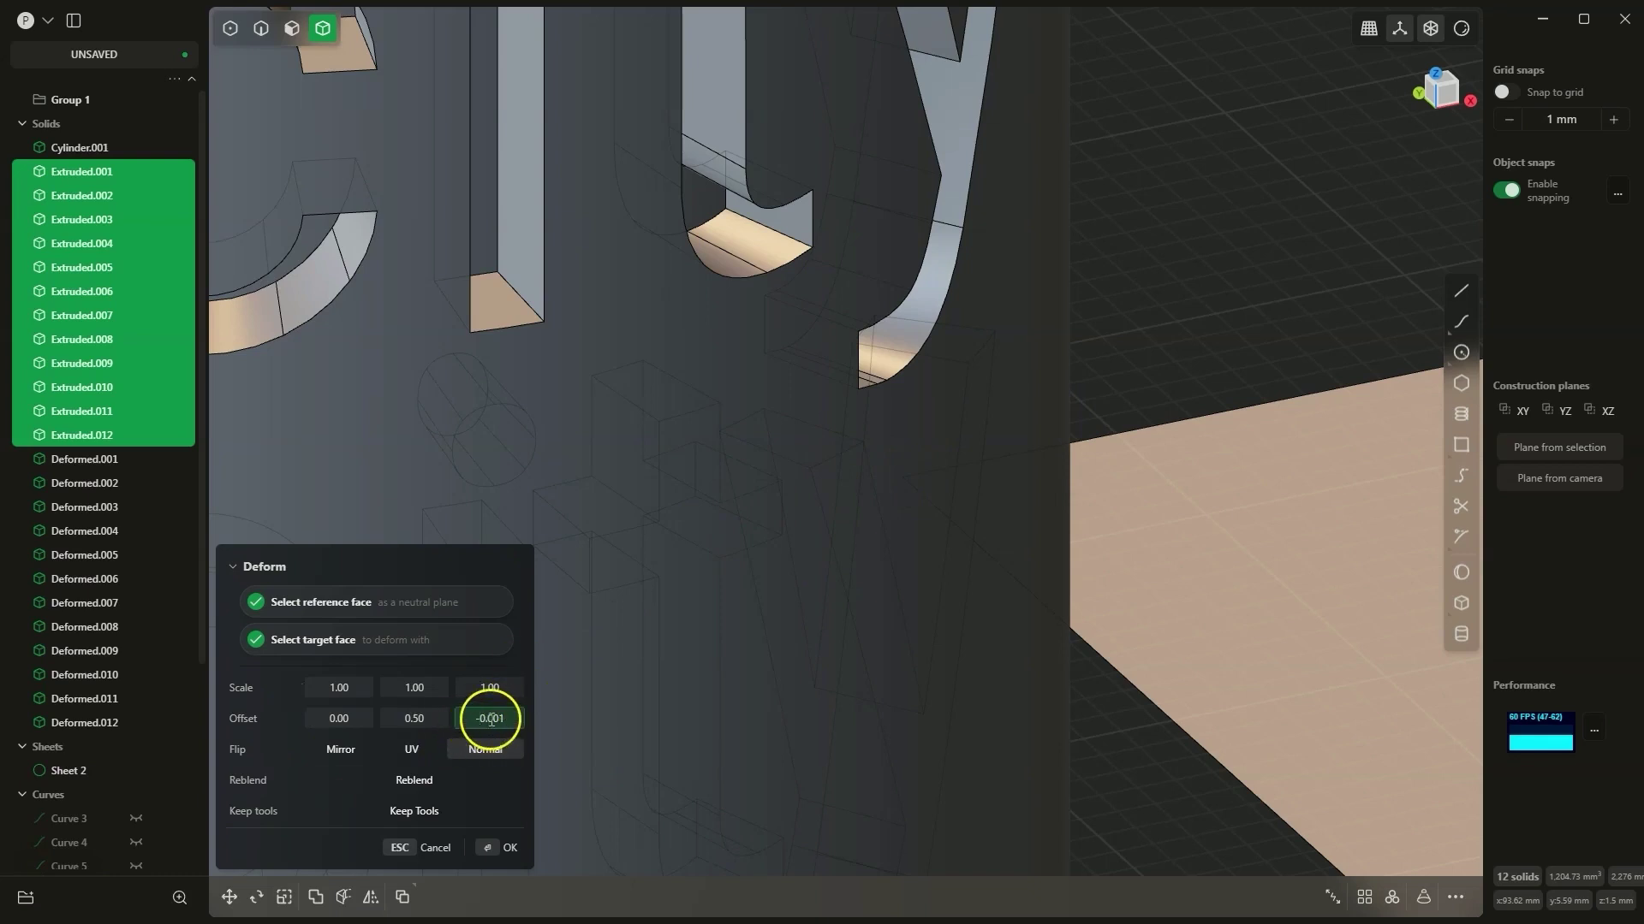
click(291, 726)
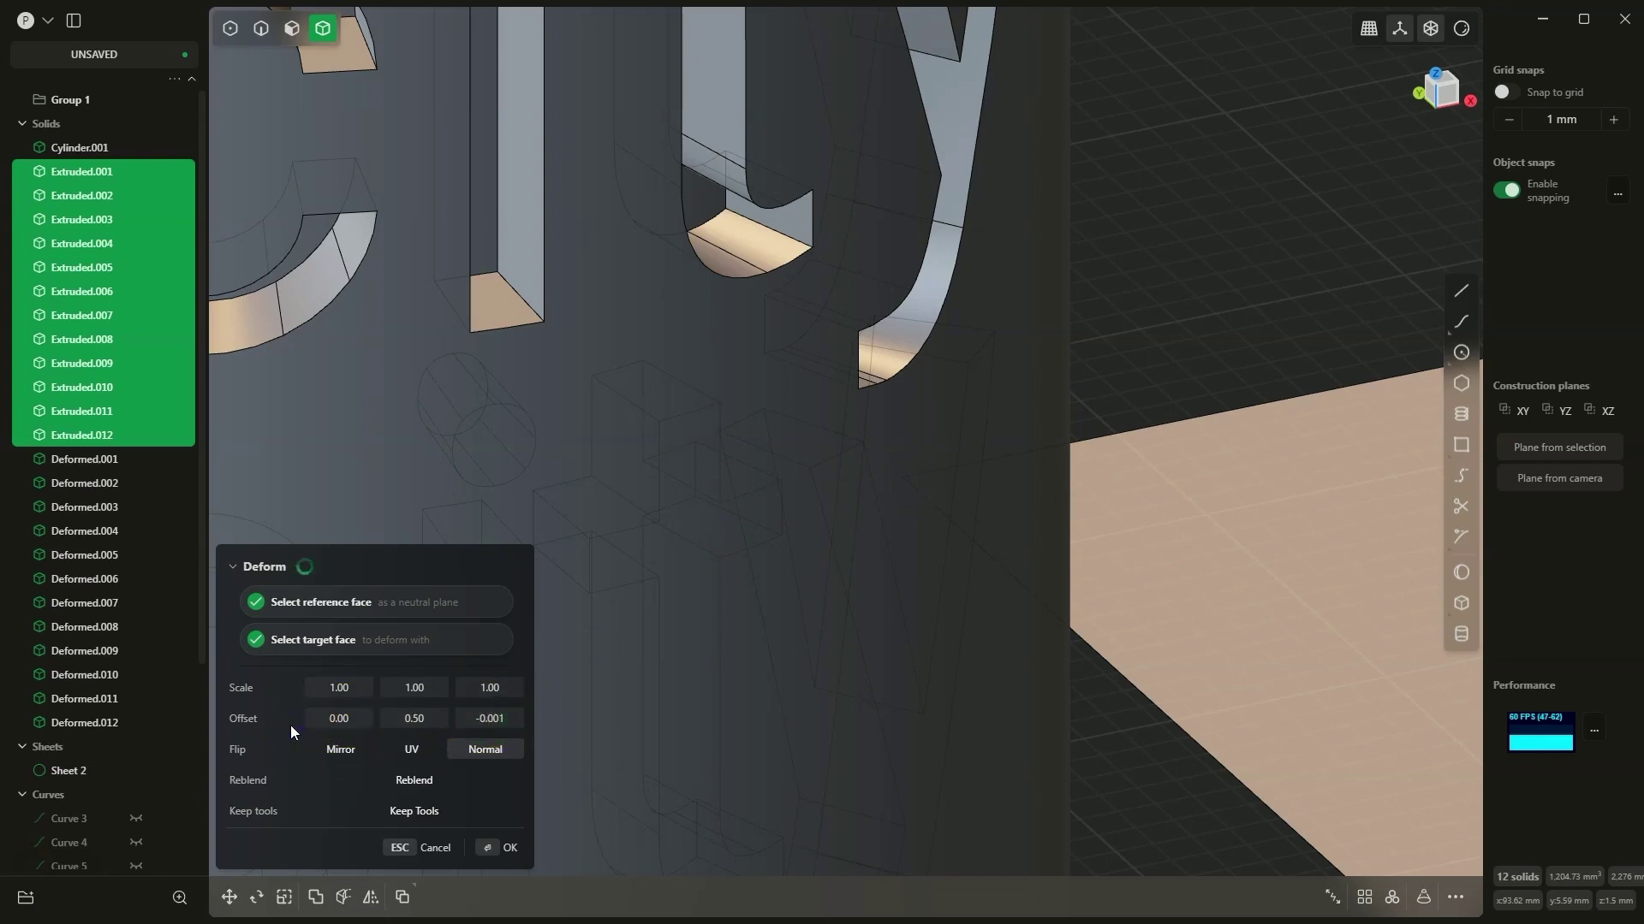
scroll(924, 454, up, 5)
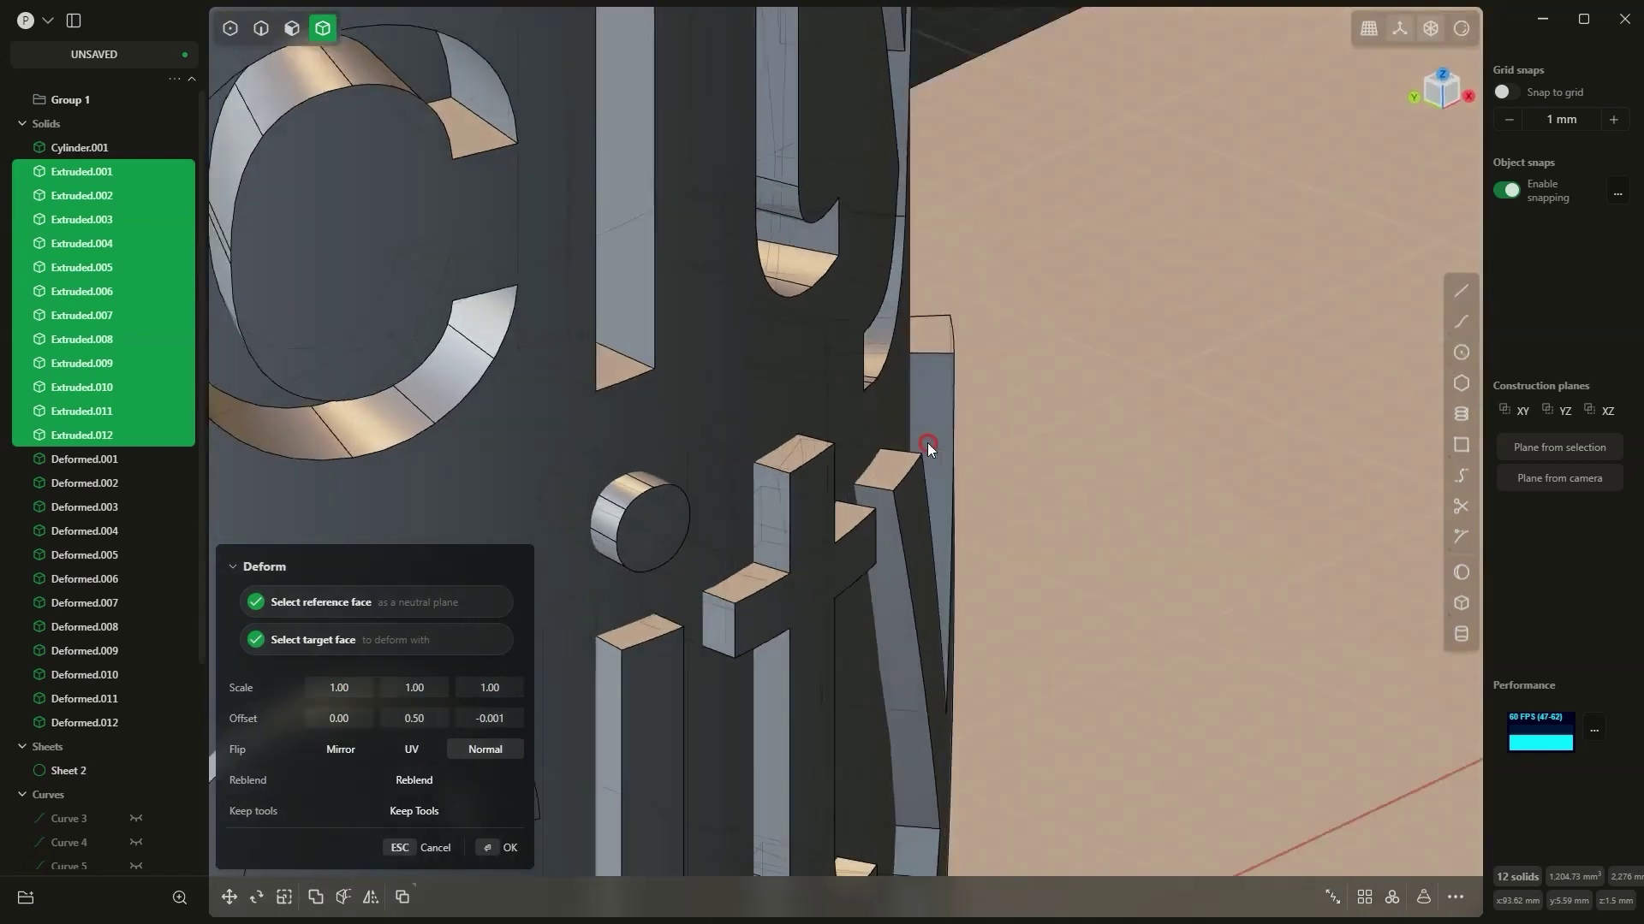
middle_drag(897, 432, 793, 450)
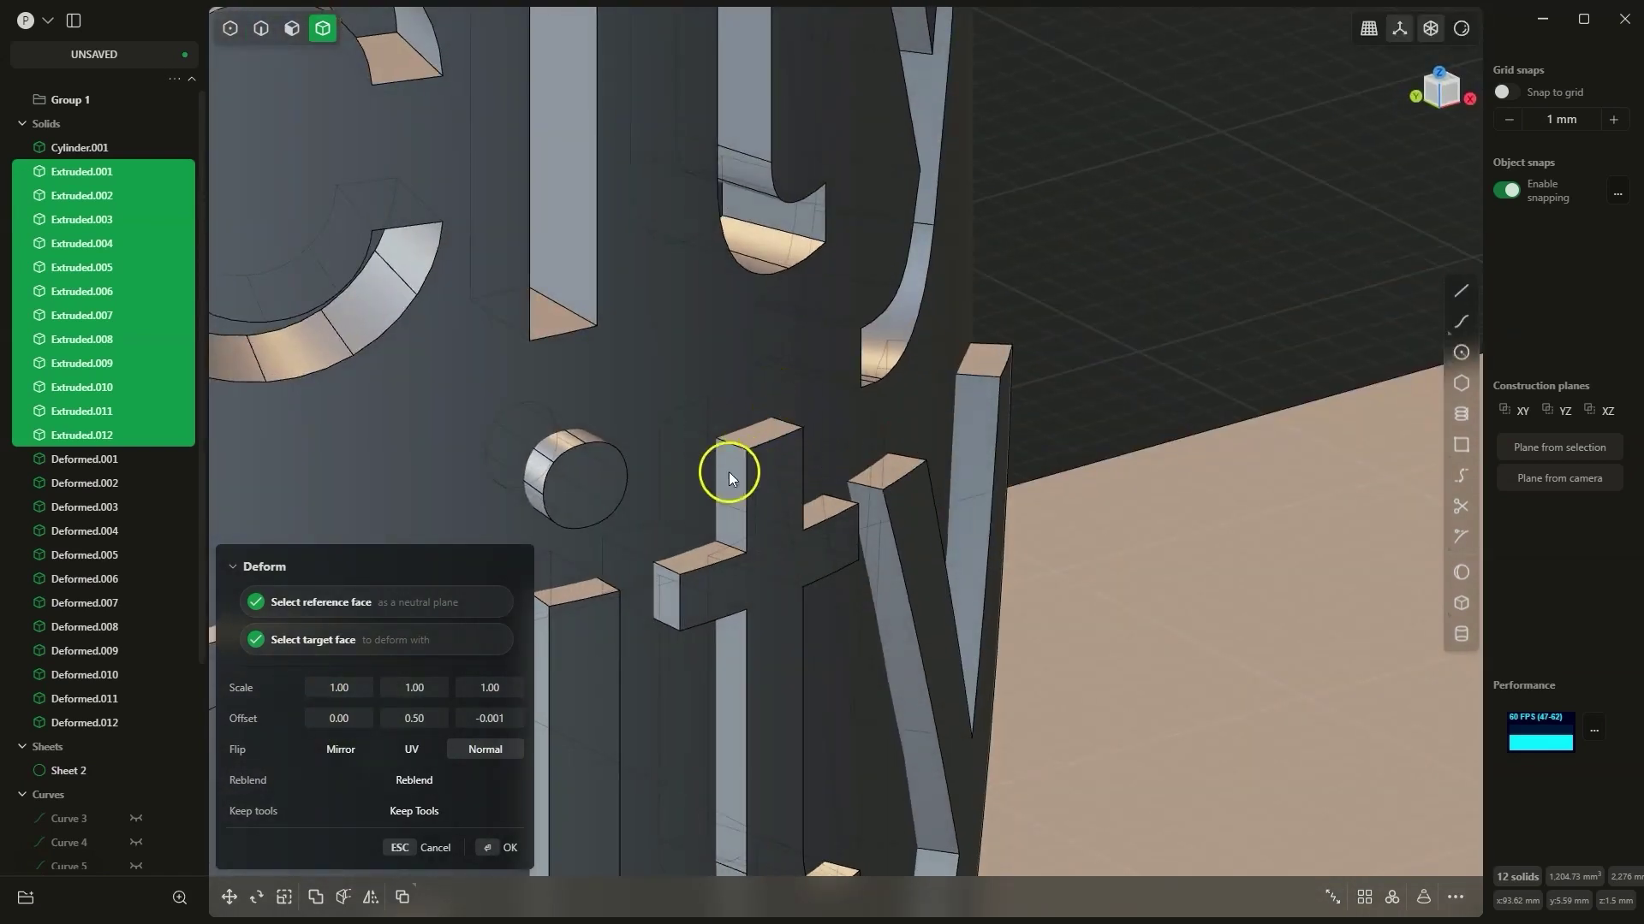
Set the third Deform offset to -0.0001, enable Keep Tools, and confirm the Deform.
click(497, 718)
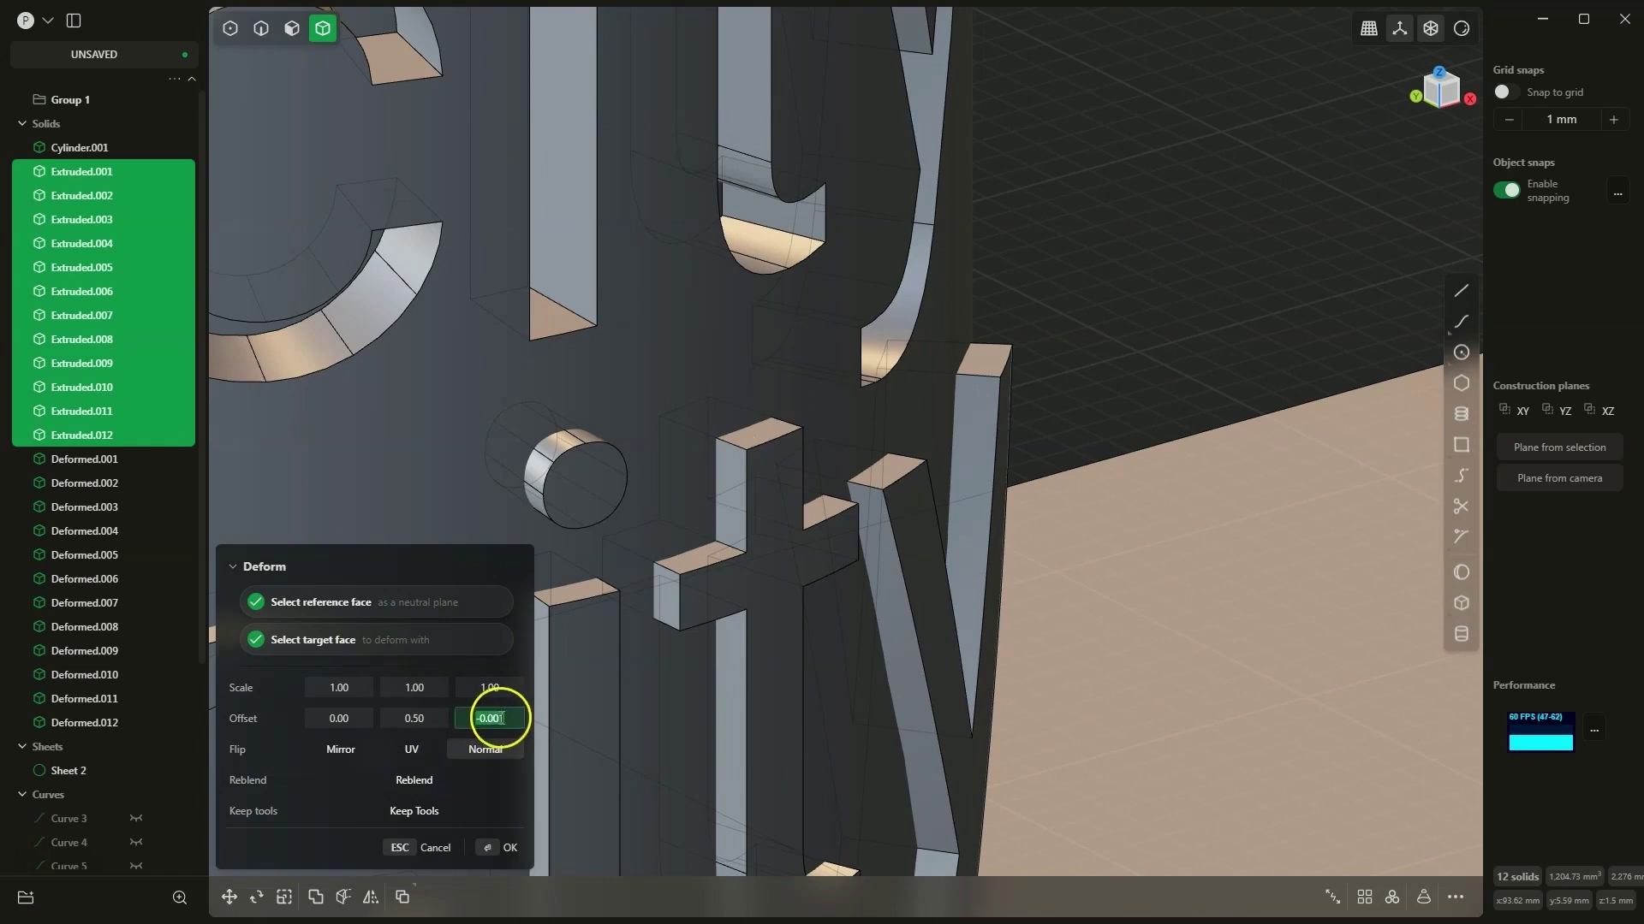
text(01)
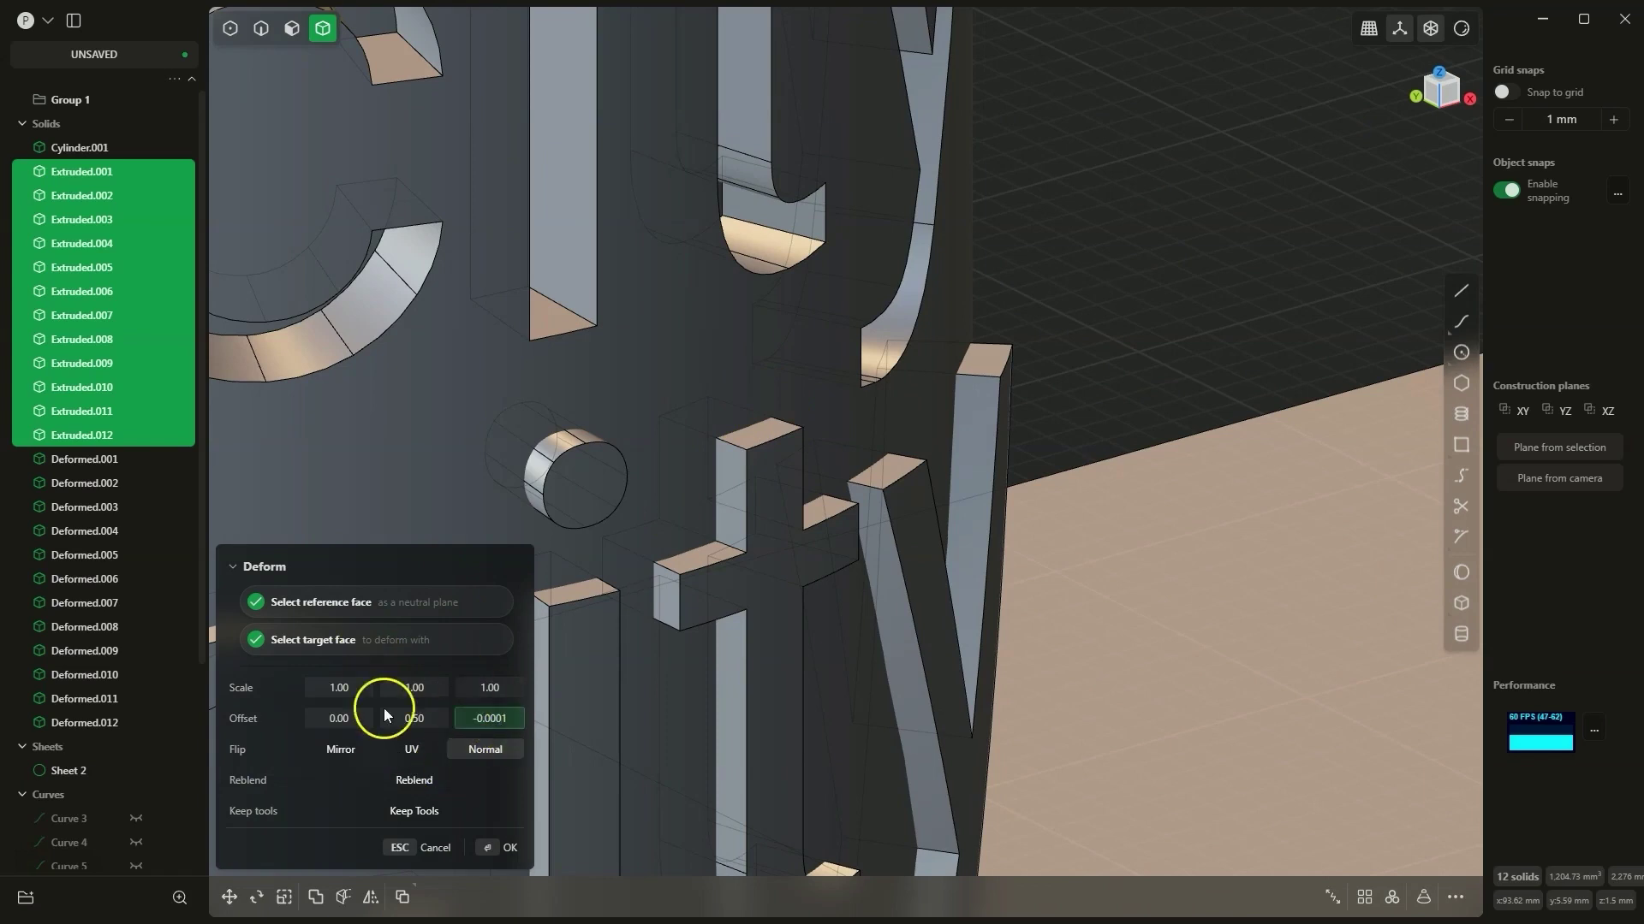
key(Return)
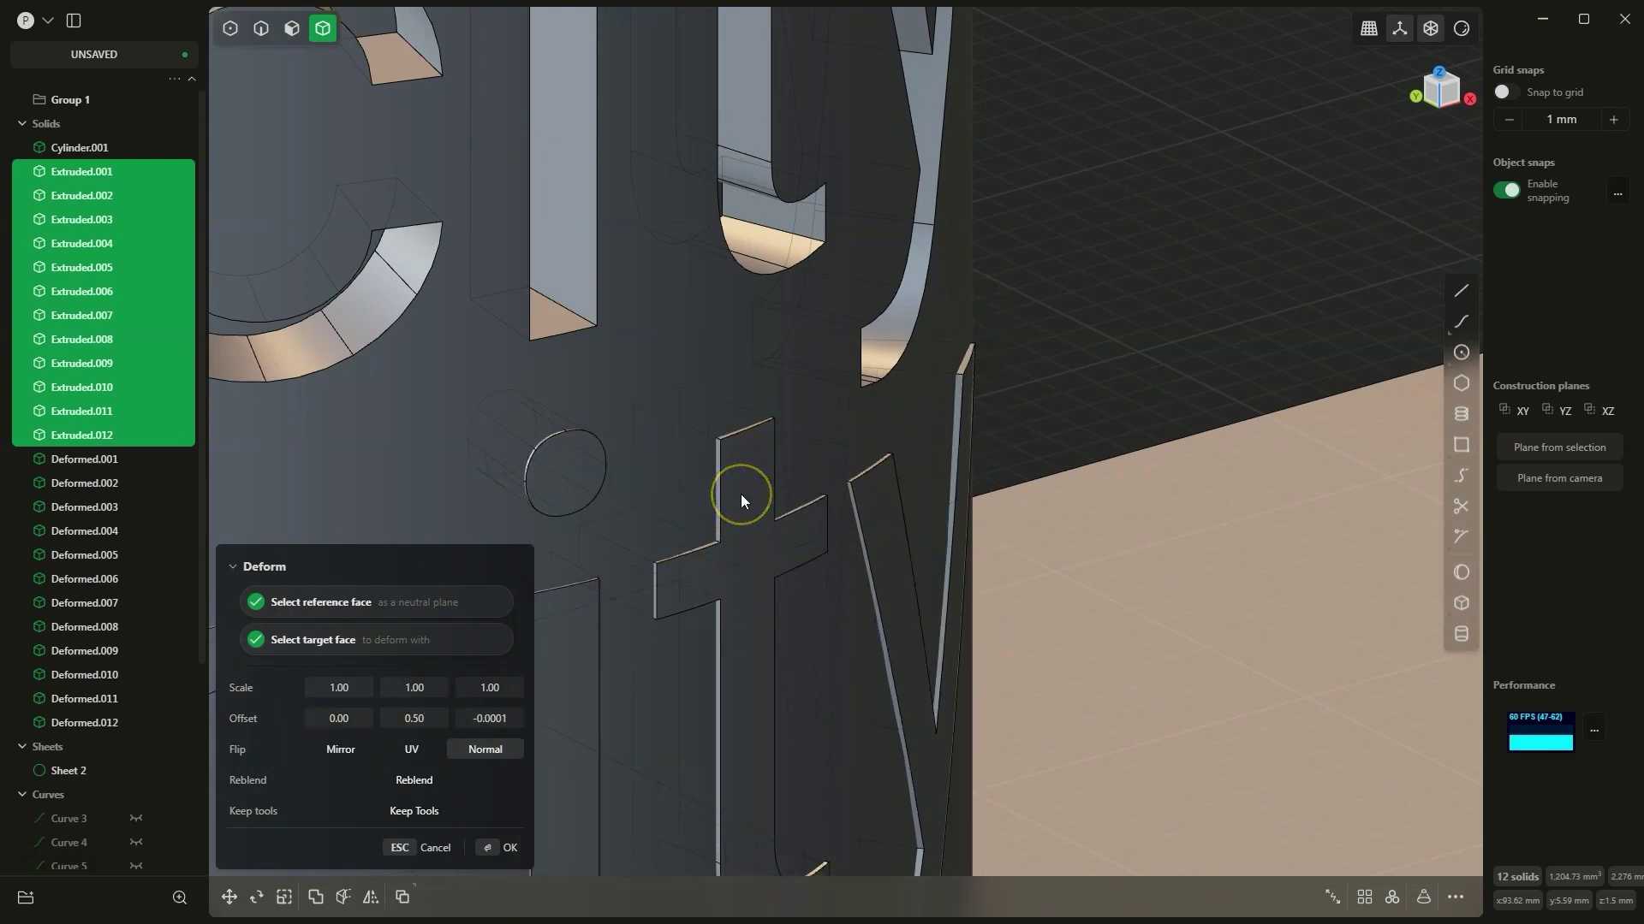
middle_drag(625, 352, 788, 322)
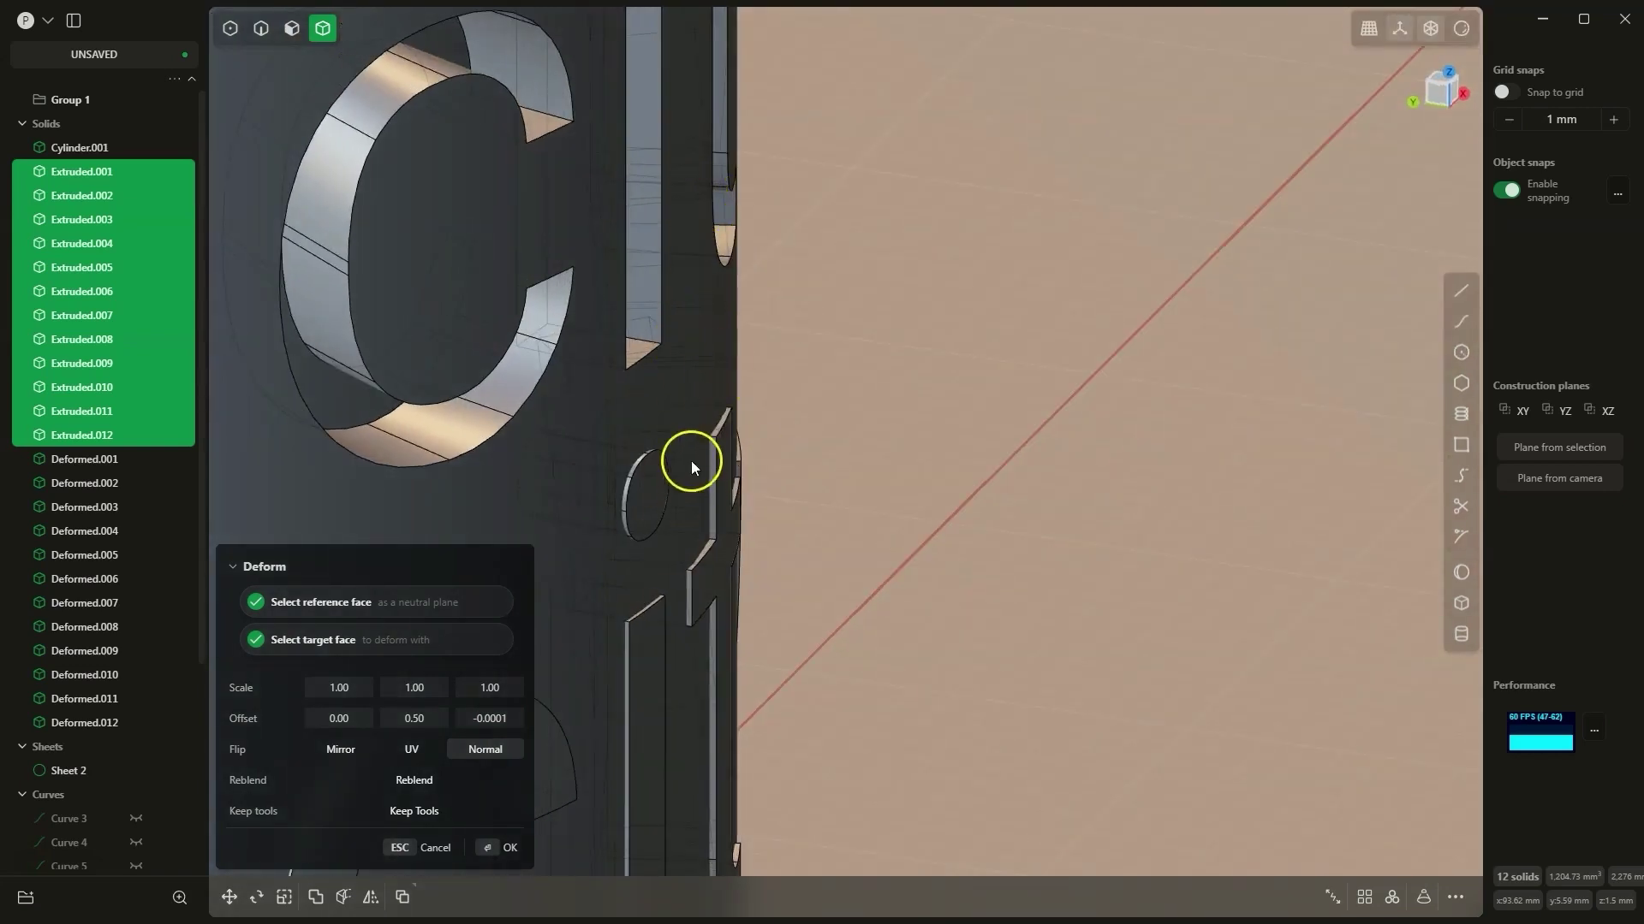
middle_drag(691, 461, 727, 510)
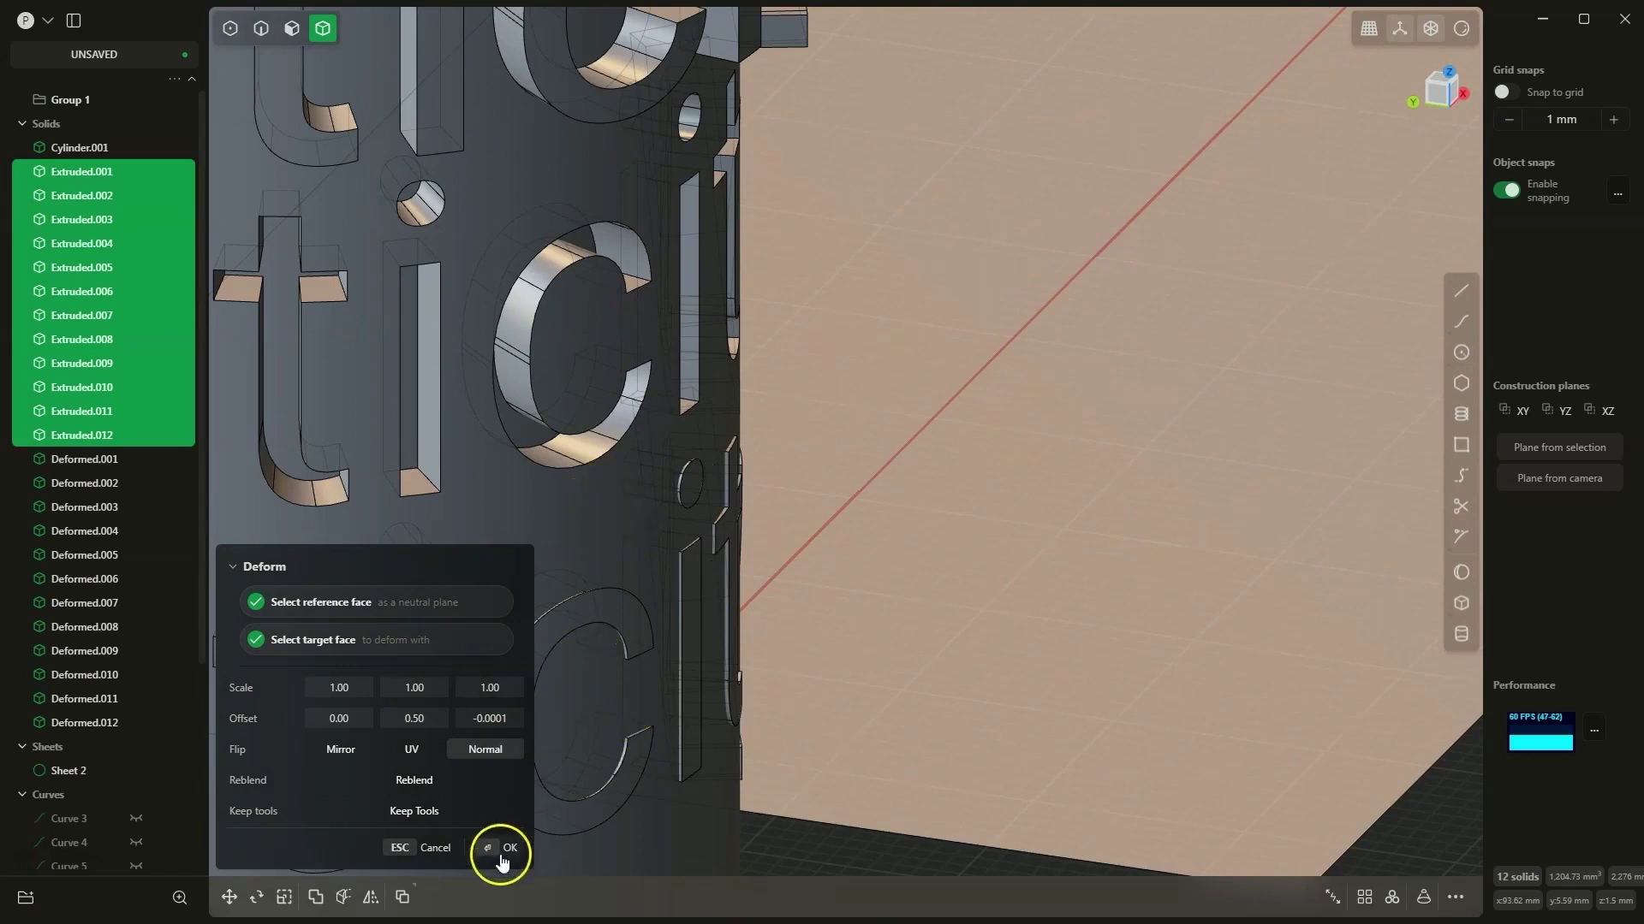
click(400, 816)
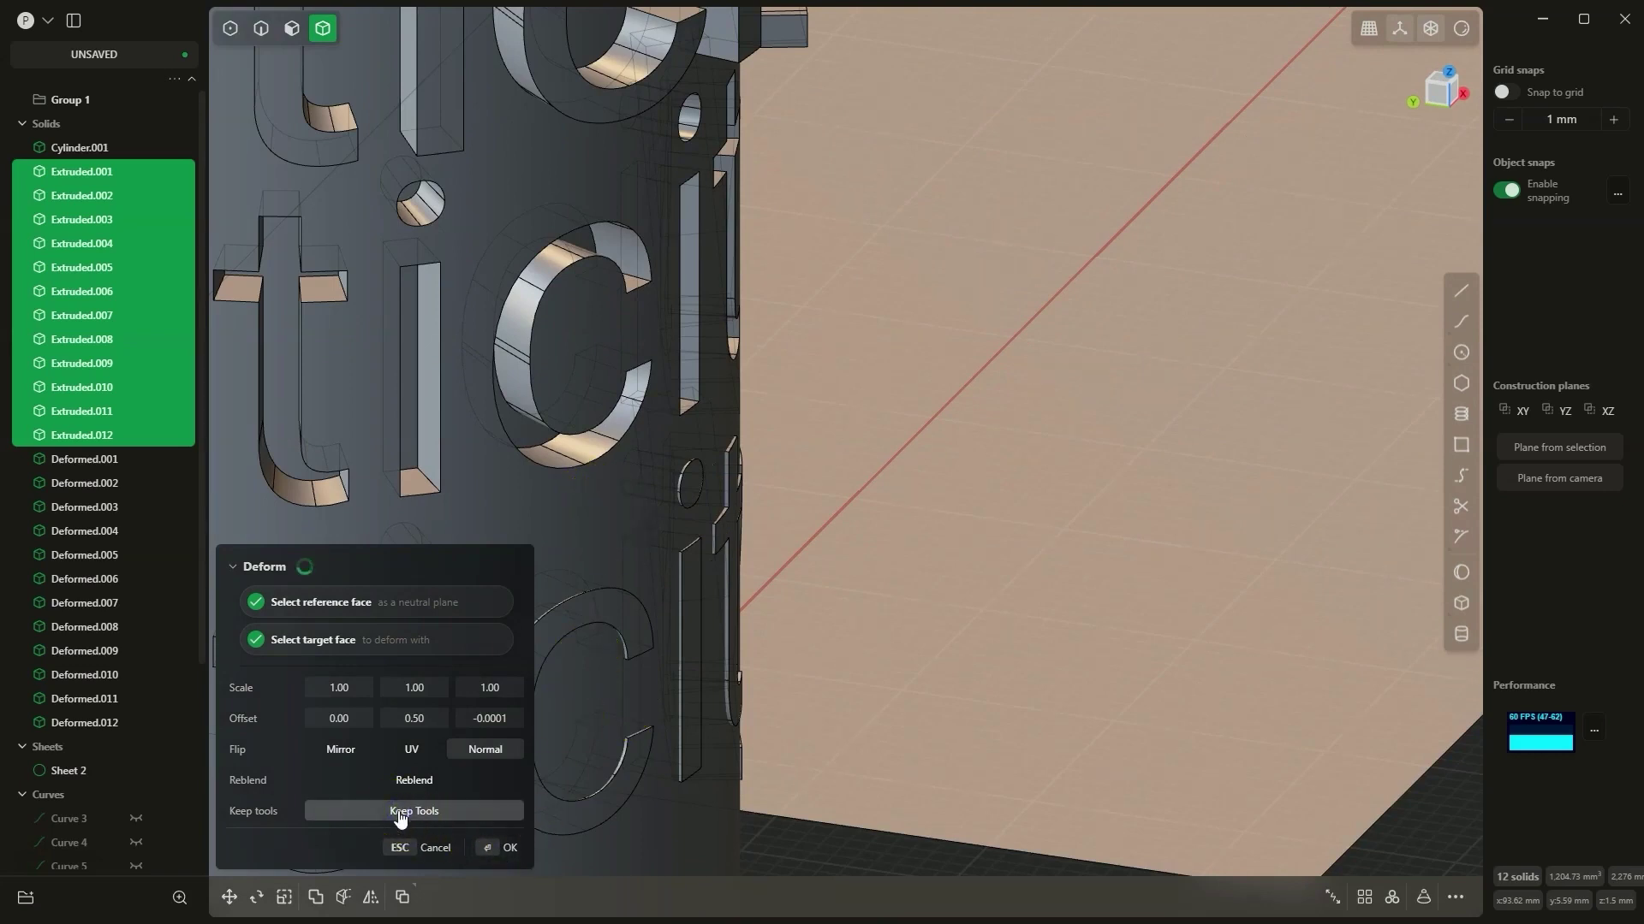
click(510, 847)
Put the newly wrapped lower row of letters, Deformed.013 to Deformed.024, into a new group.
scroll(620, 649, up, 3)
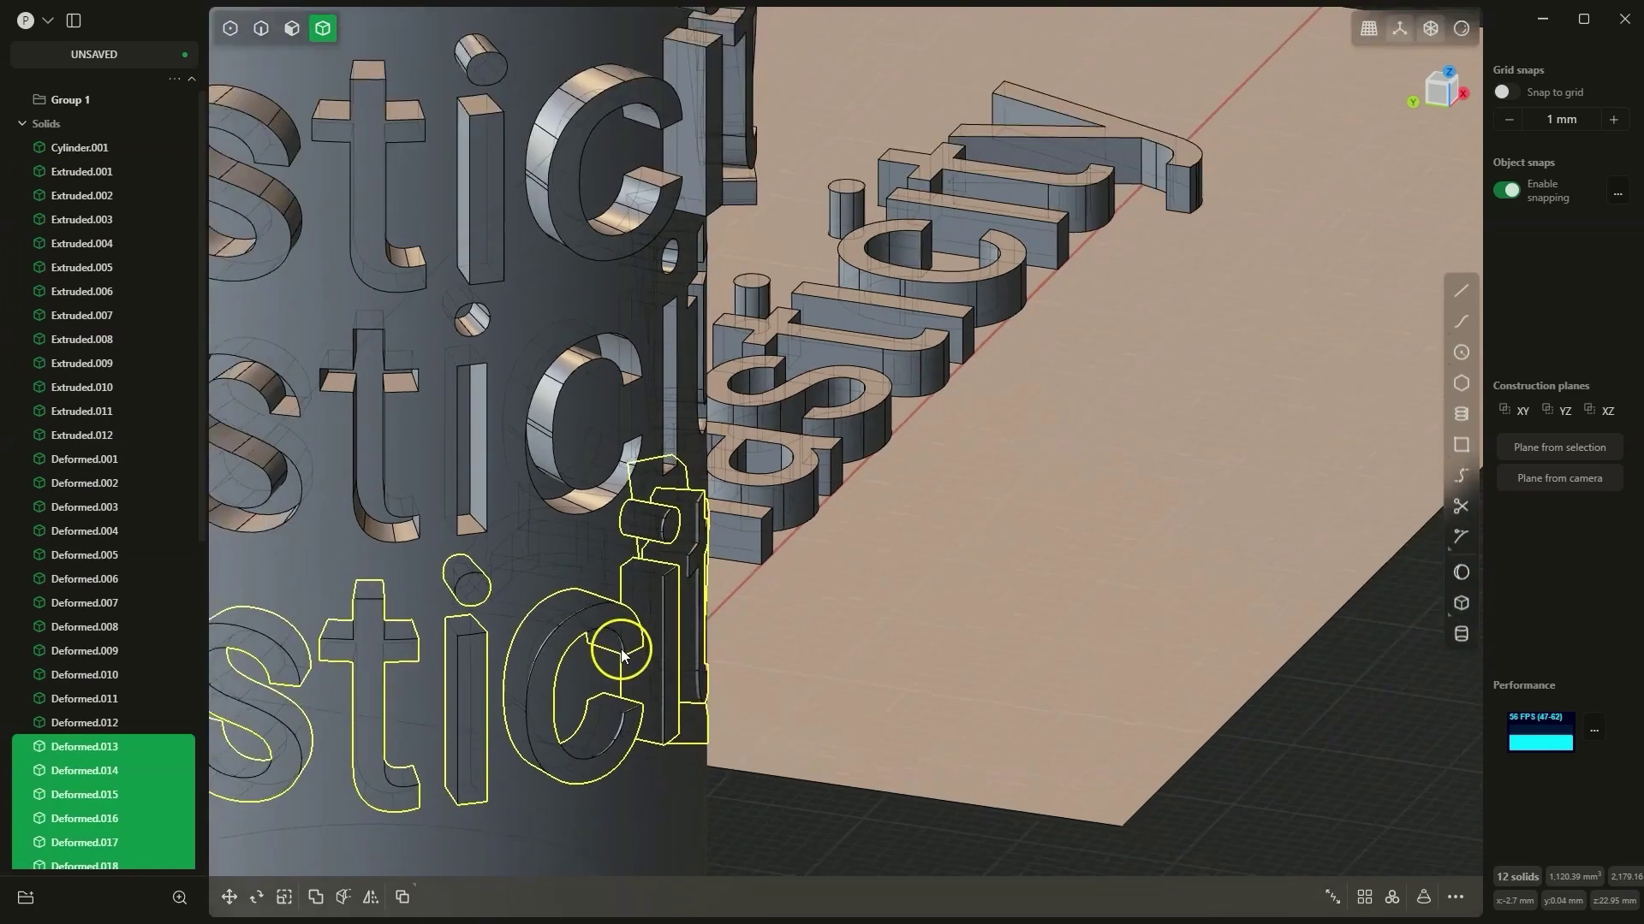
scroll(620, 649, down, 6)
scroll(100, 323, down, 5)
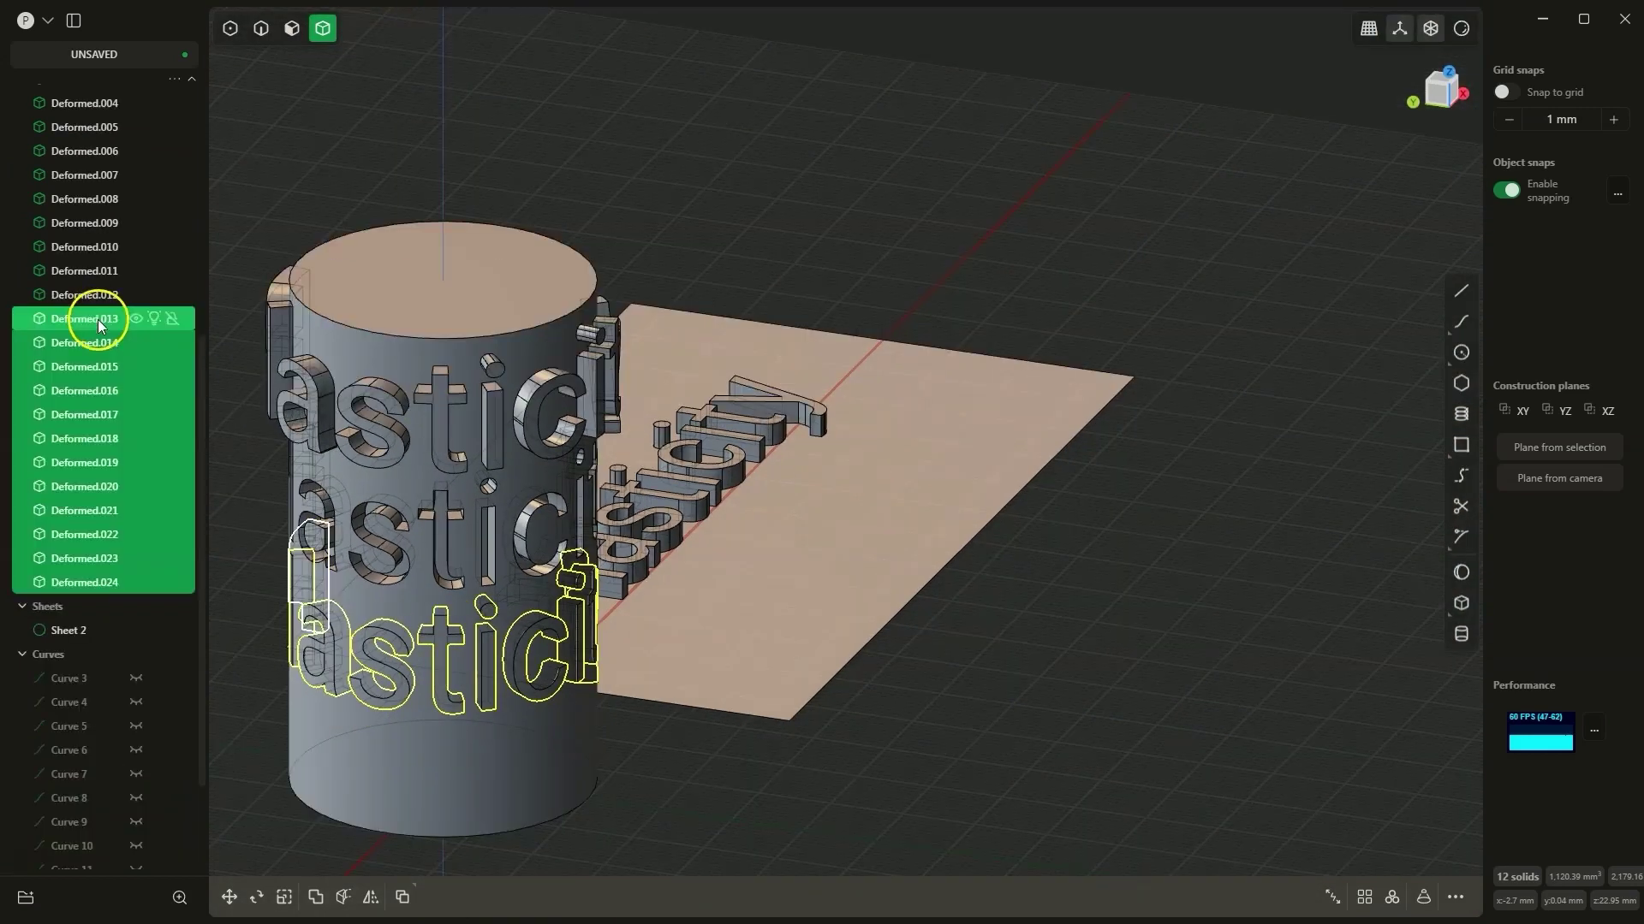
click(26, 901)
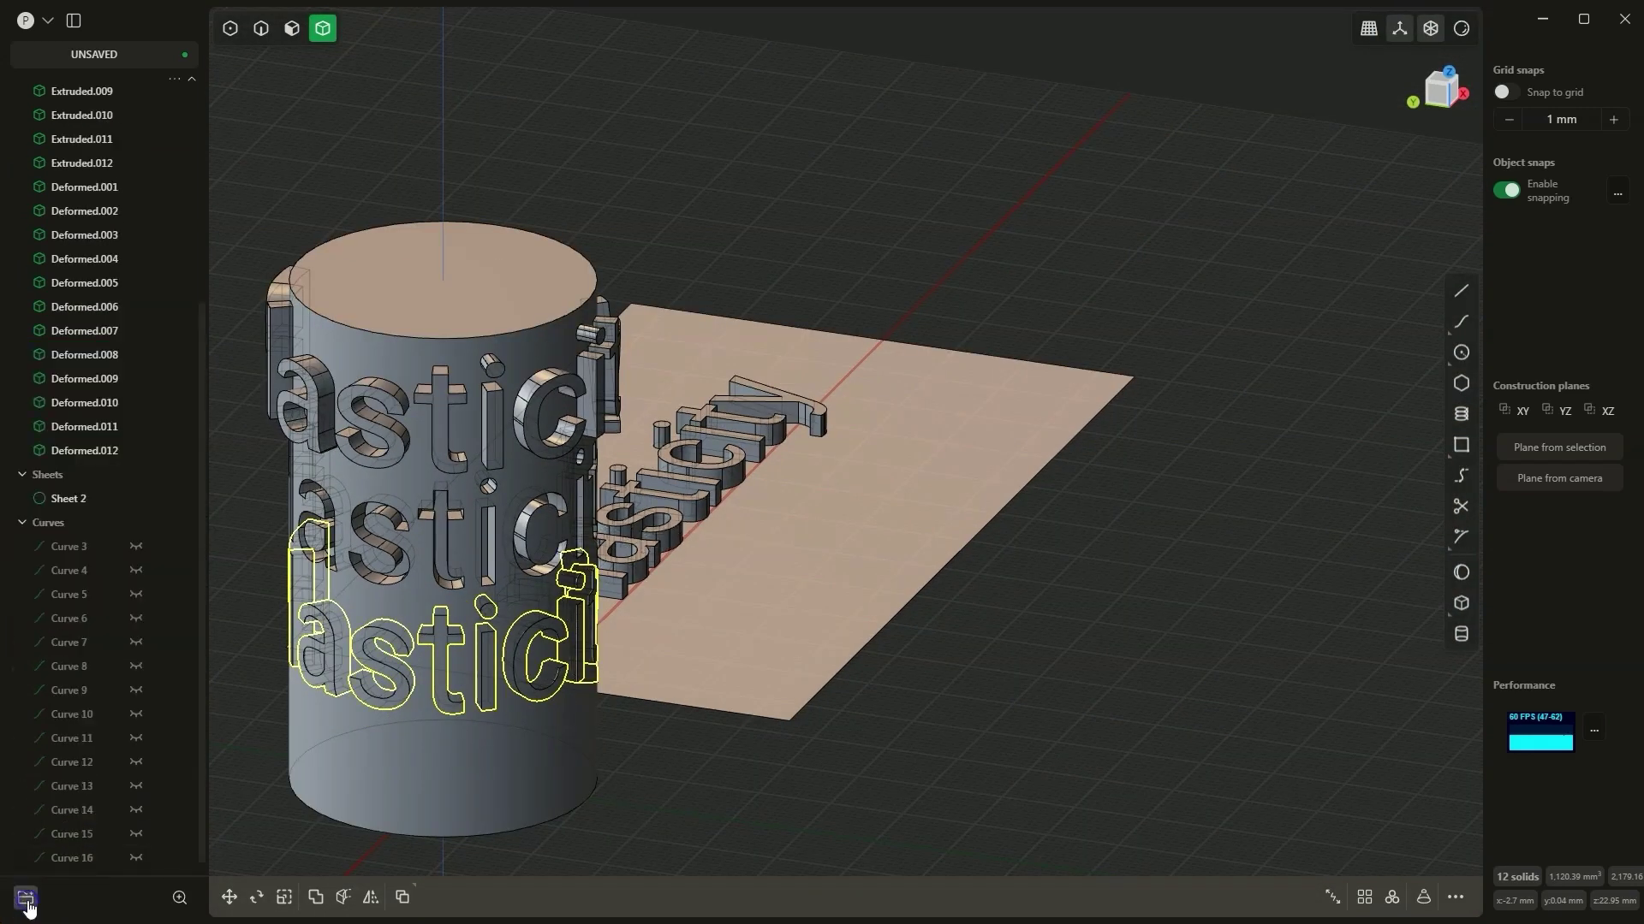
Subtract the Group 2 letters from Cylinder.001 with a Boolean Diff operation.
scroll(75, 359, up, 5)
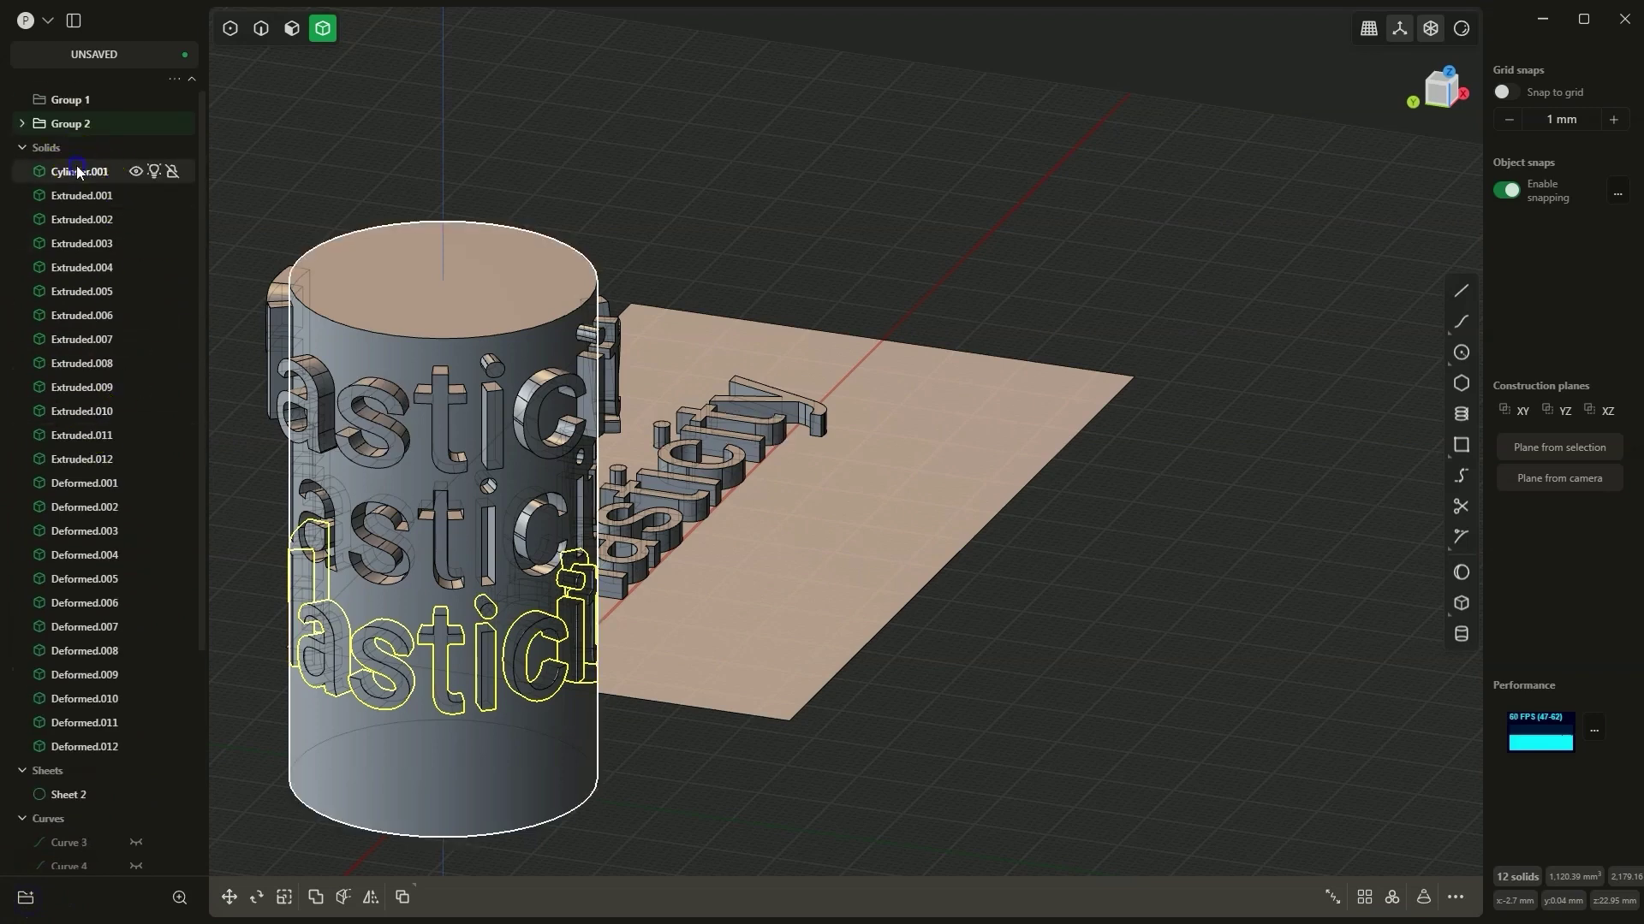
click(78, 171)
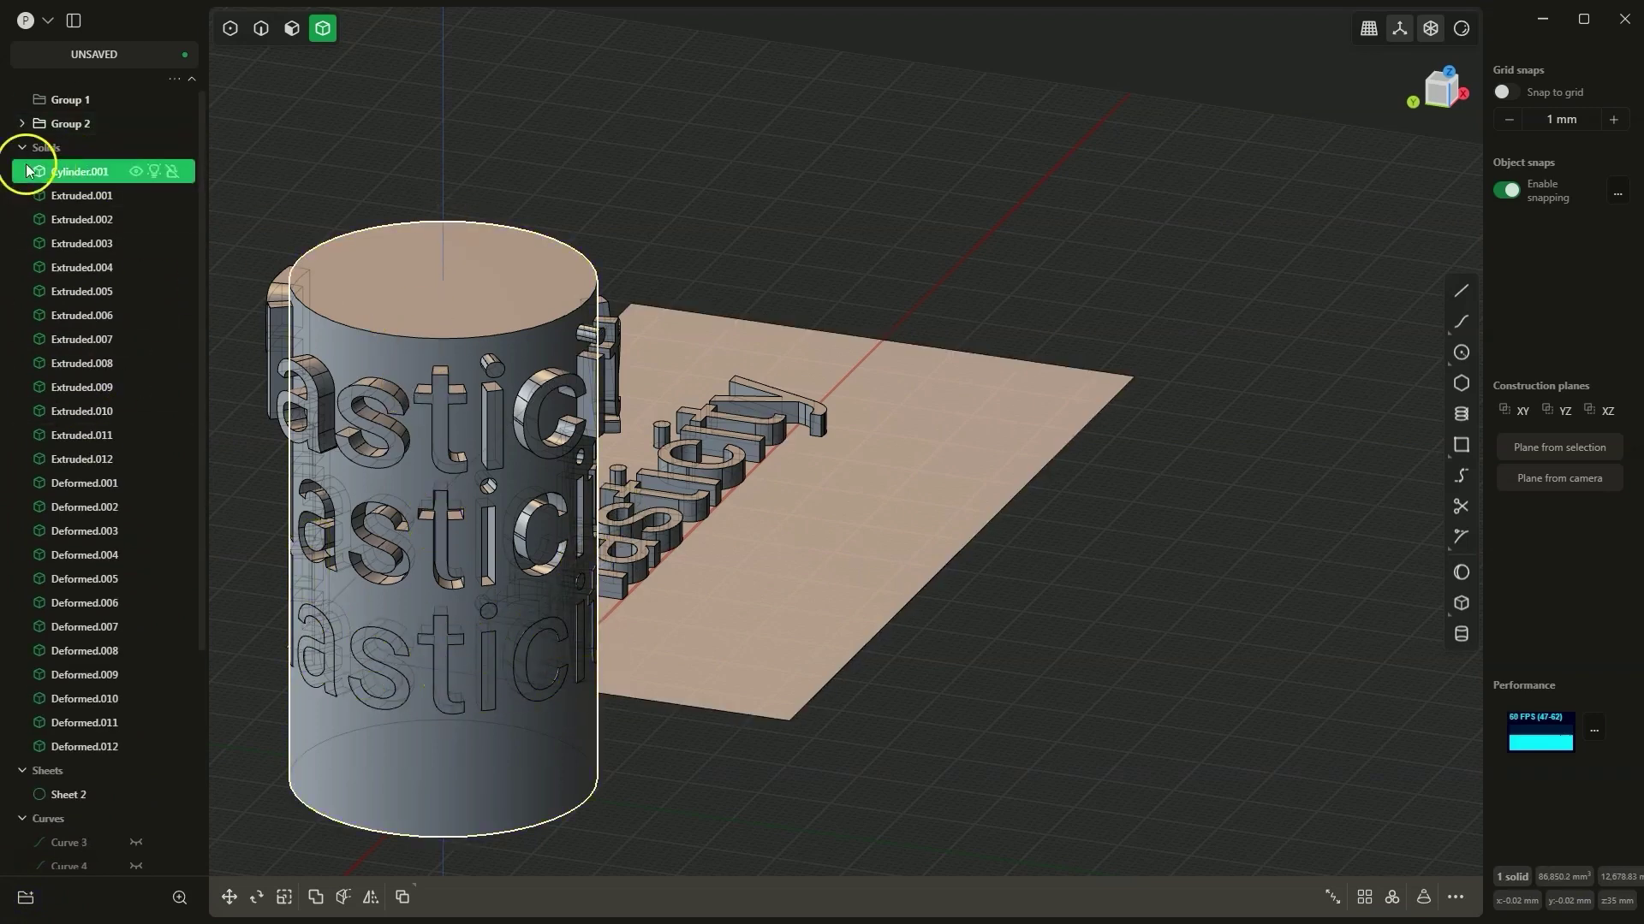
click(23, 124)
shift+click(64, 147)
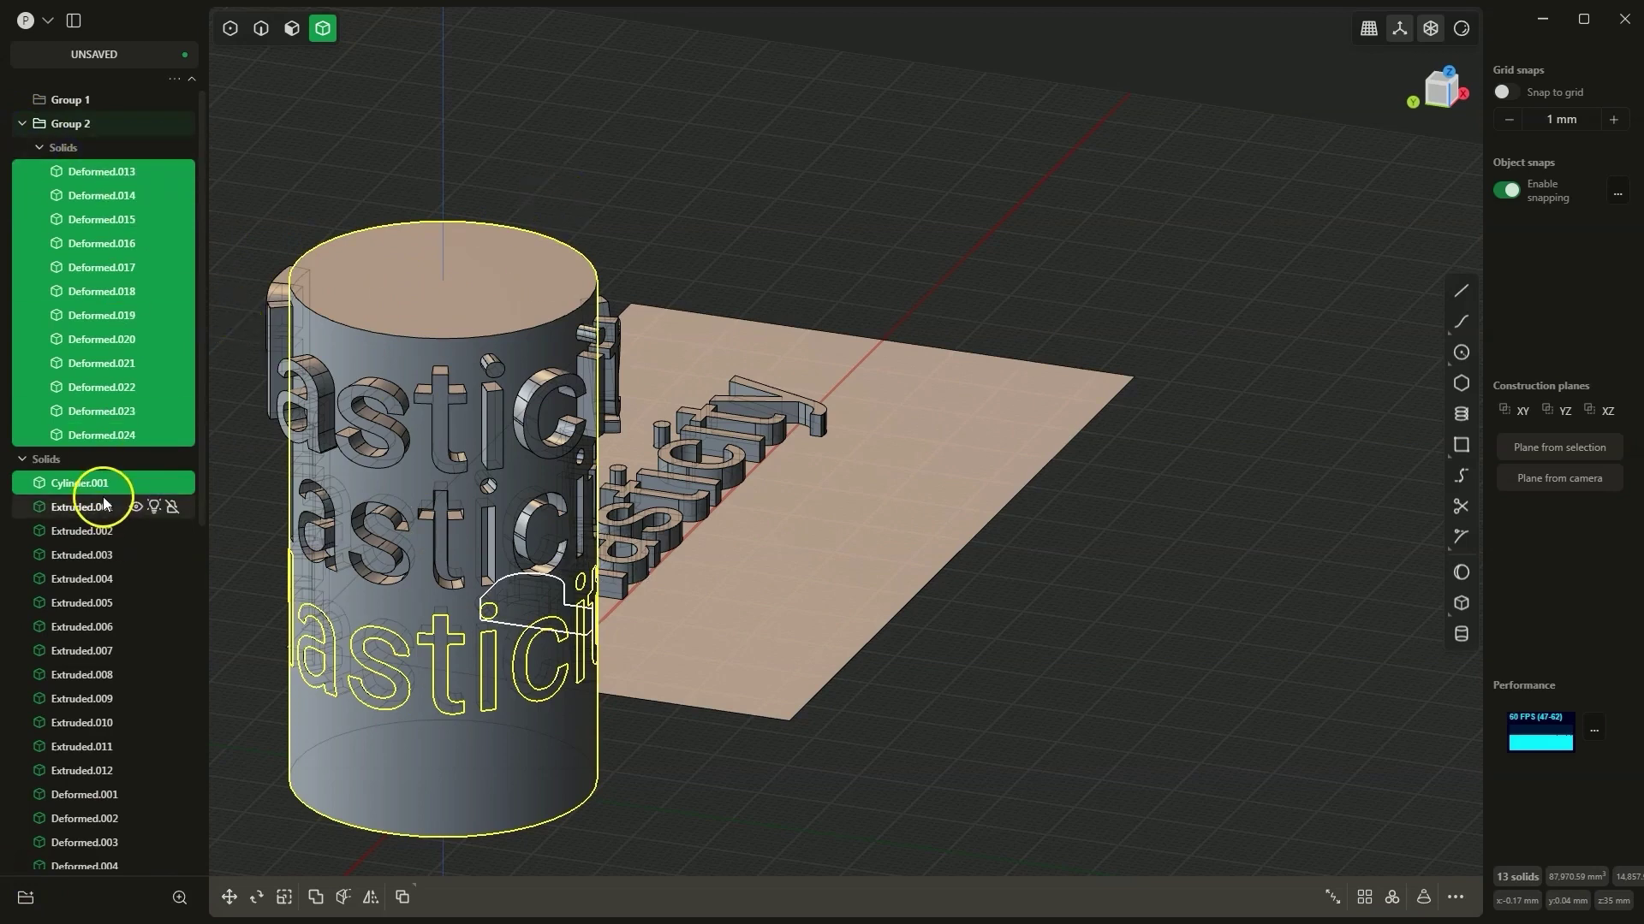
key(q)
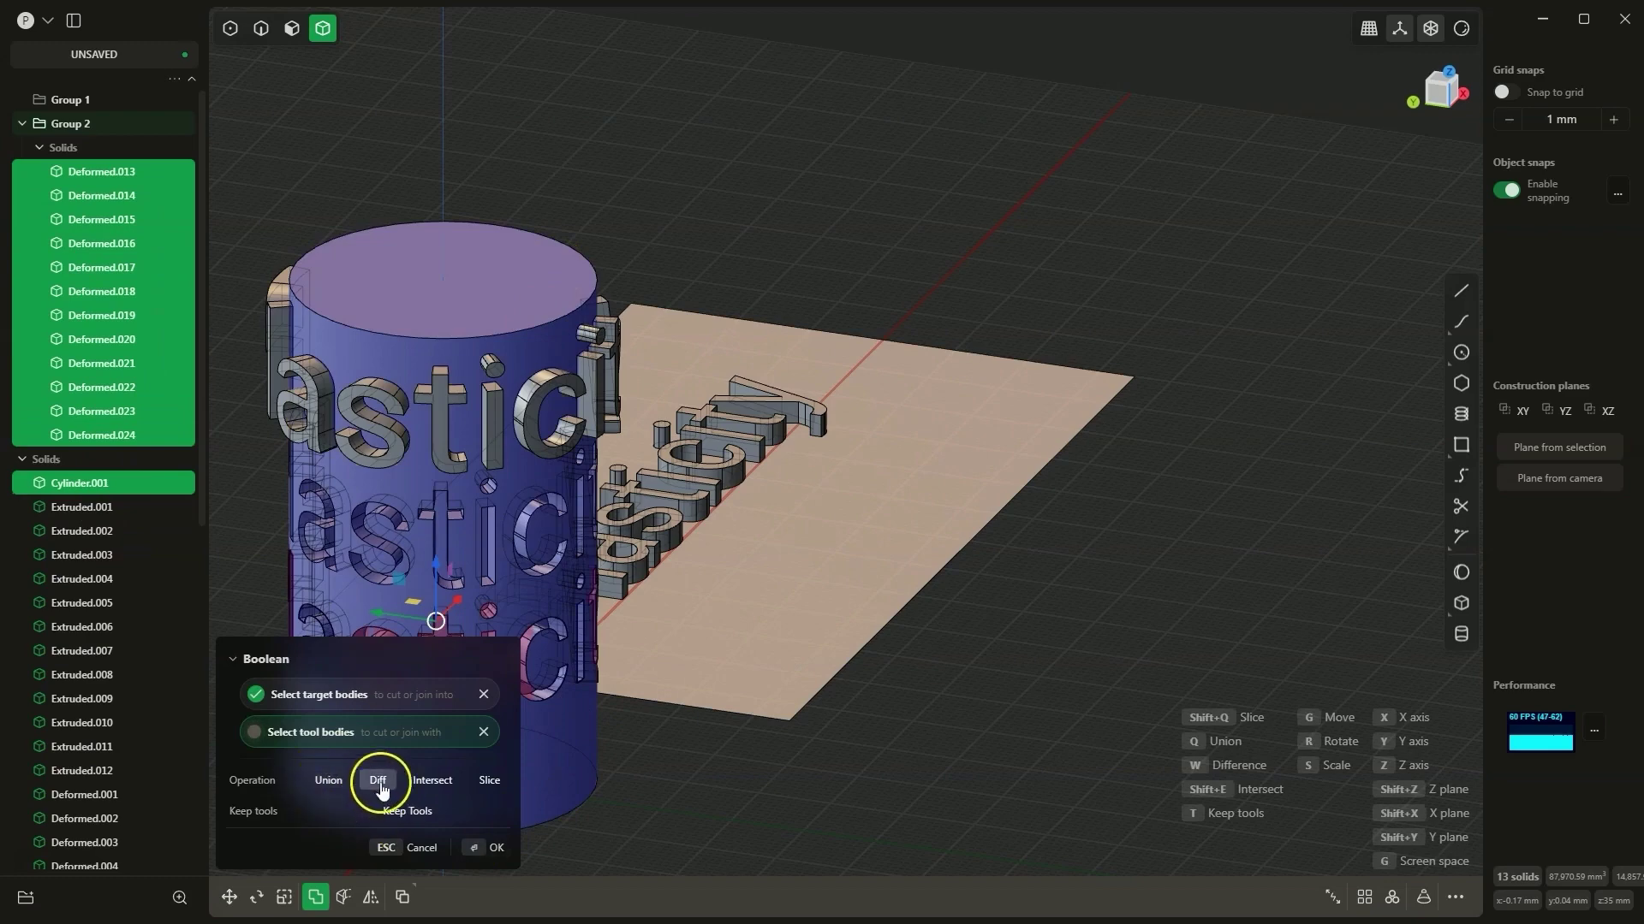
click(492, 847)
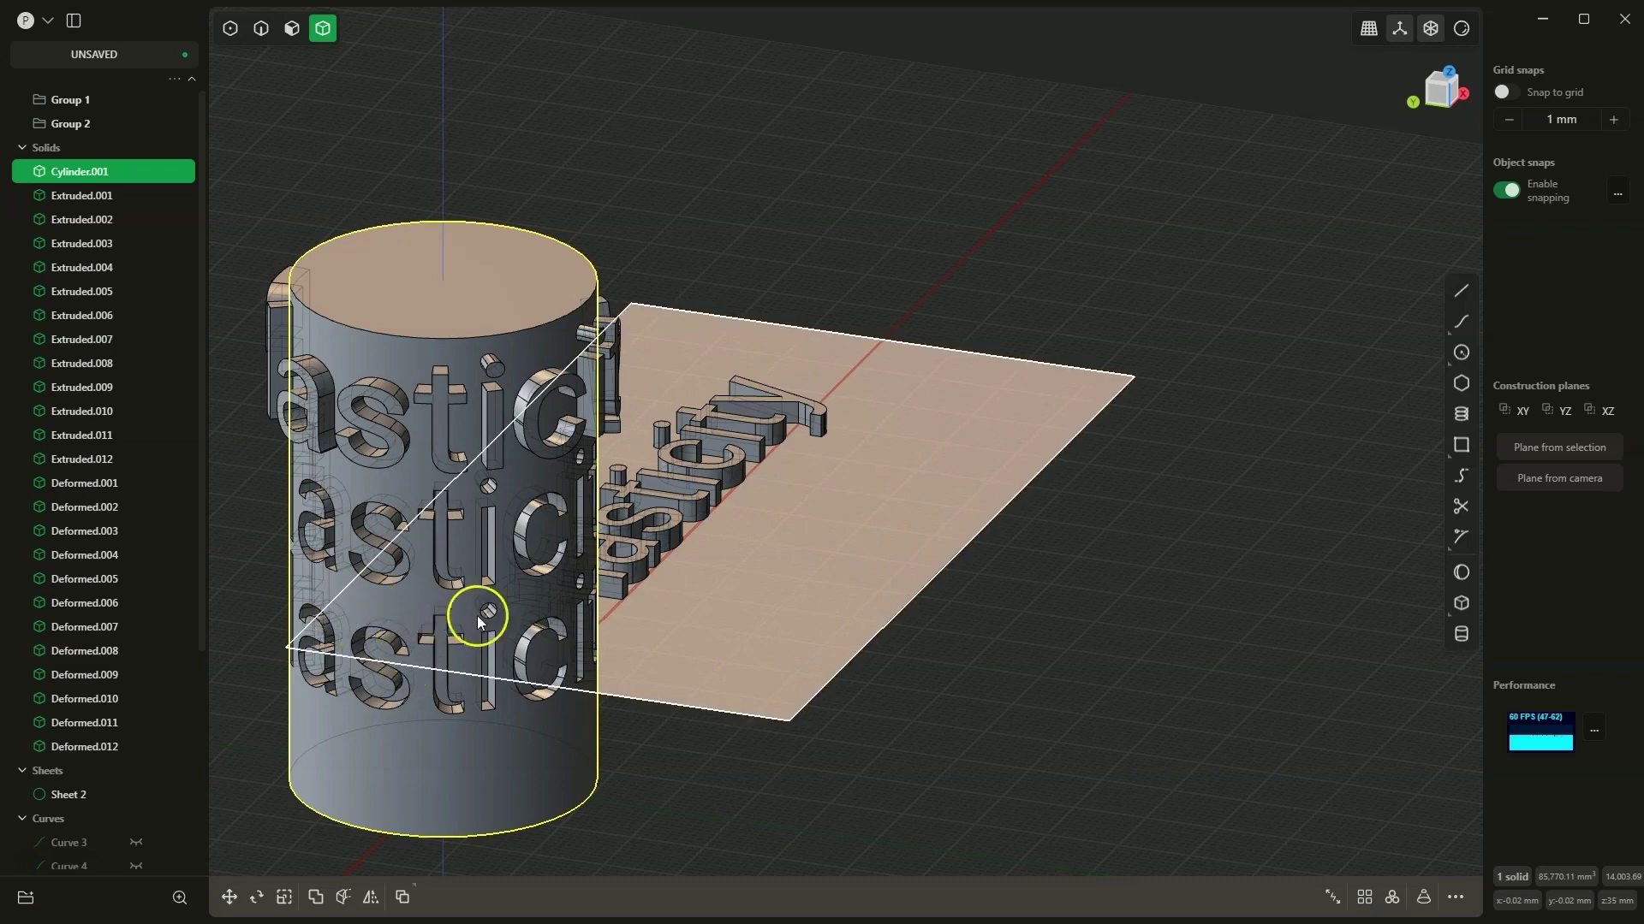
Inspect the raised and engraved lettering around the cylinder from several sides and up close.
middle_drag(363, 727, 346, 614)
scroll(346, 613, up, 5)
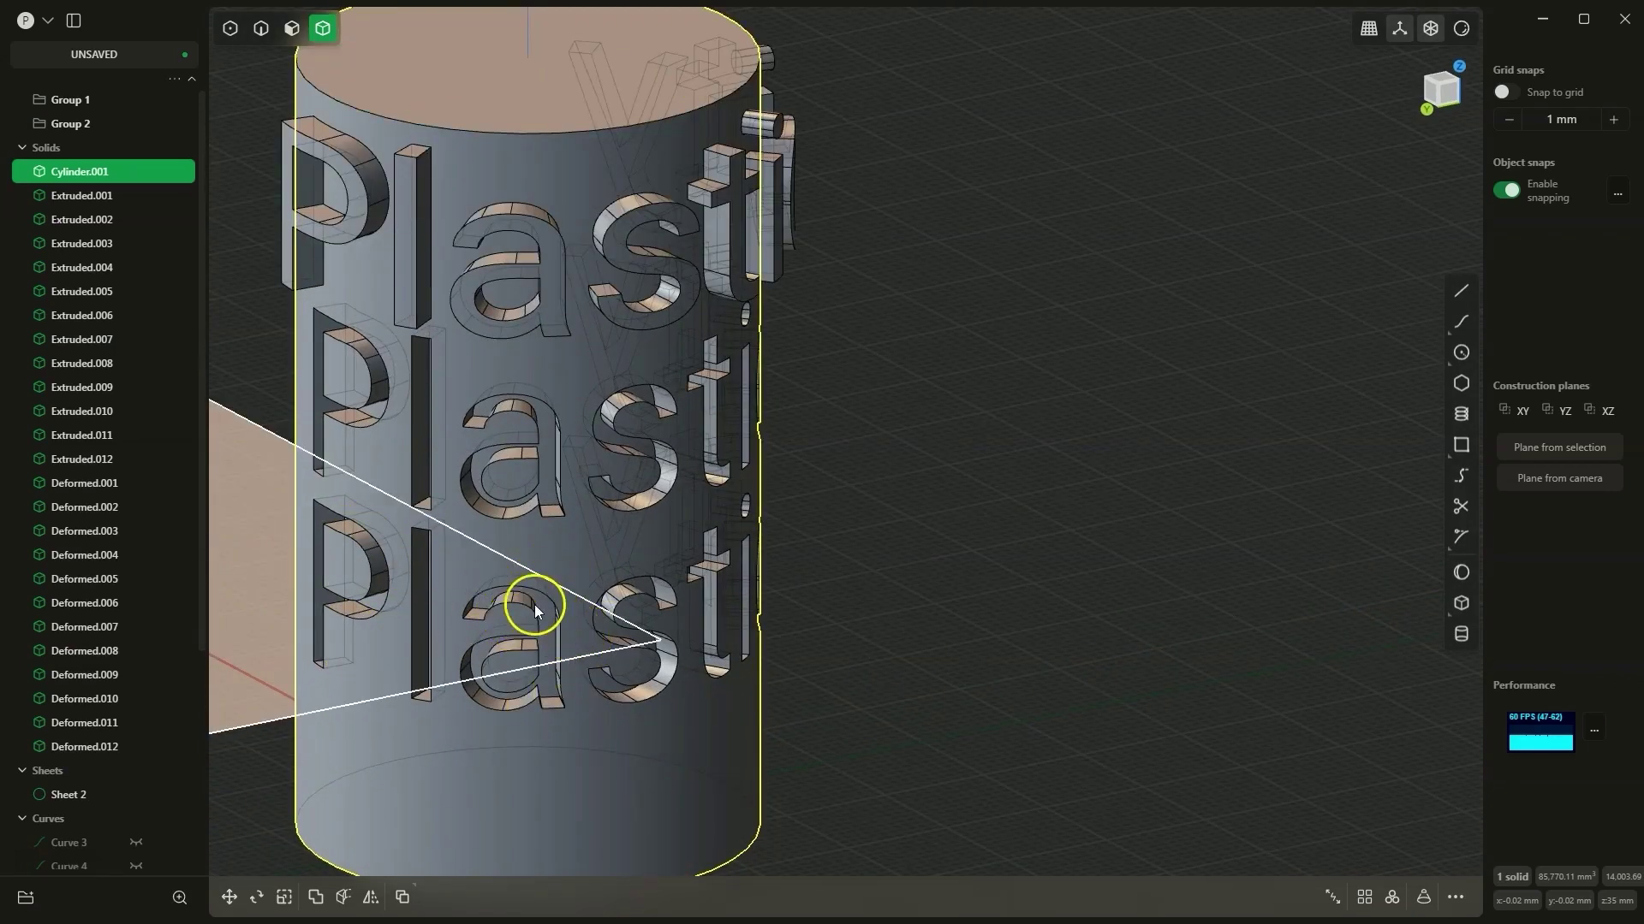
middle_drag(556, 624, 716, 568)
scroll(716, 569, up, 3)
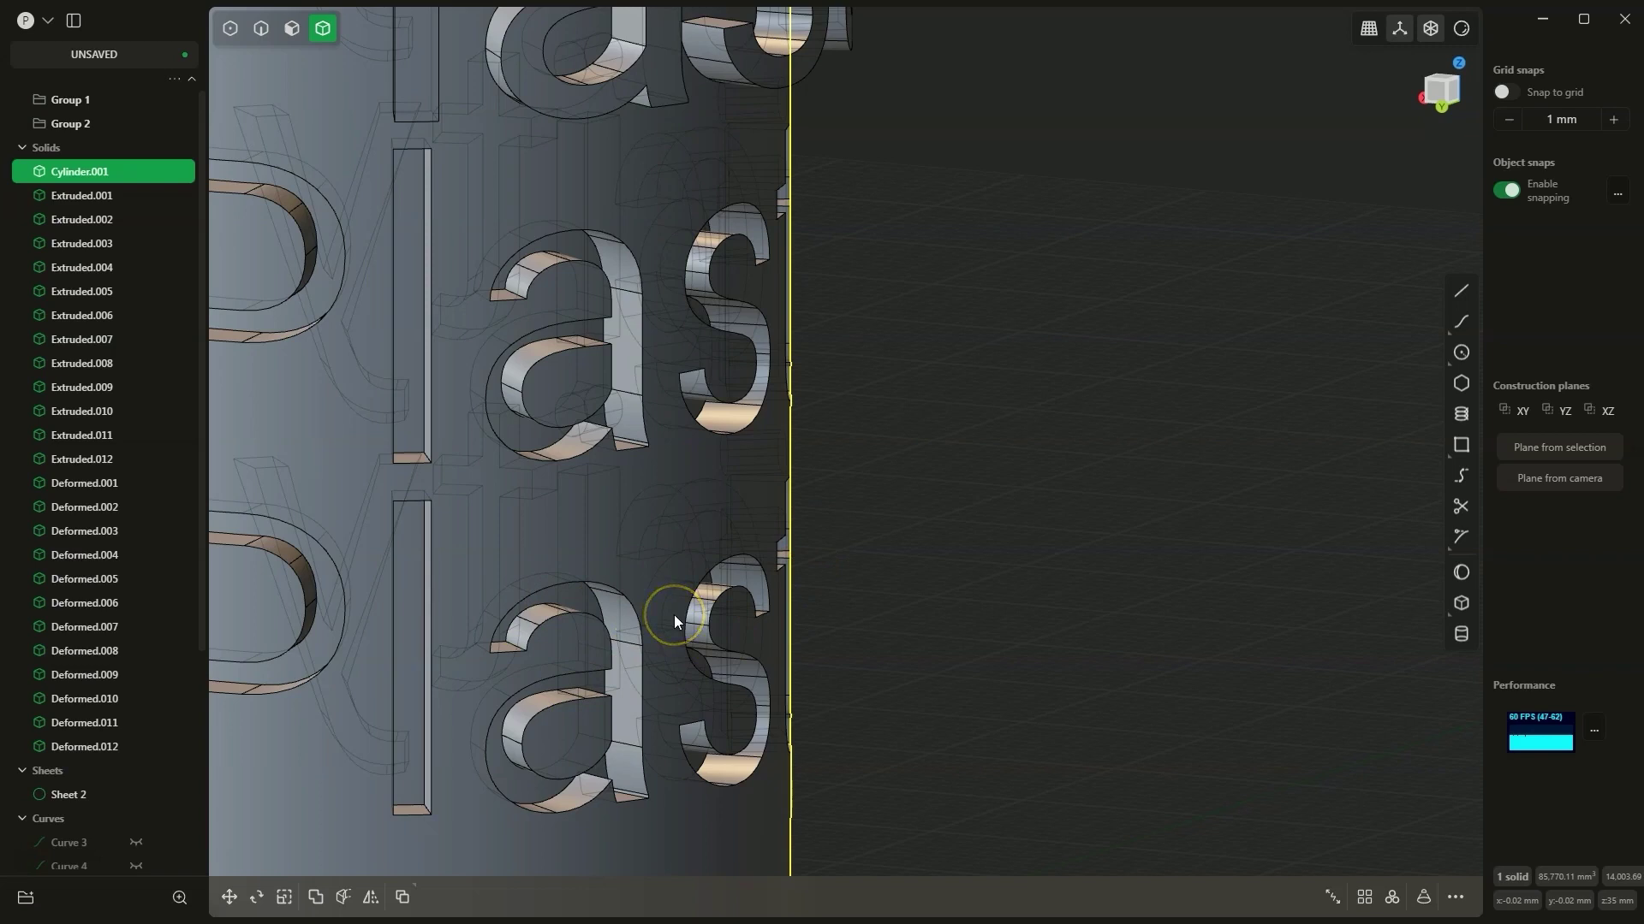
scroll(600, 649, down, 5)
scroll(609, 626, down, 6)
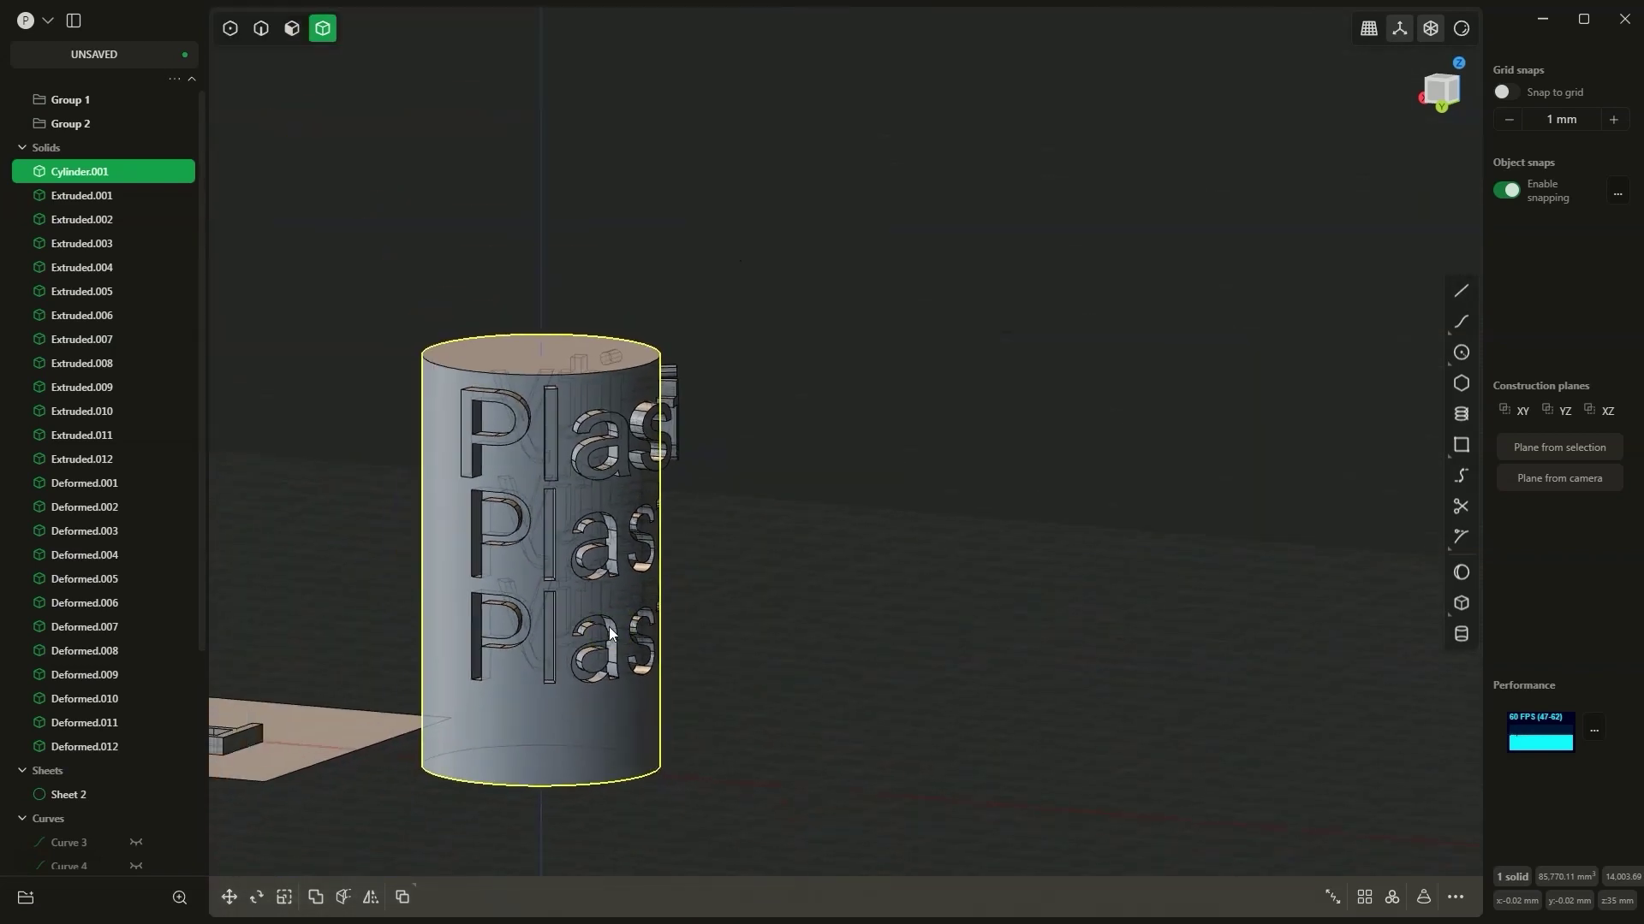
middle_drag(608, 626, 583, 554)
middle_drag(1072, 291, 861, 379)
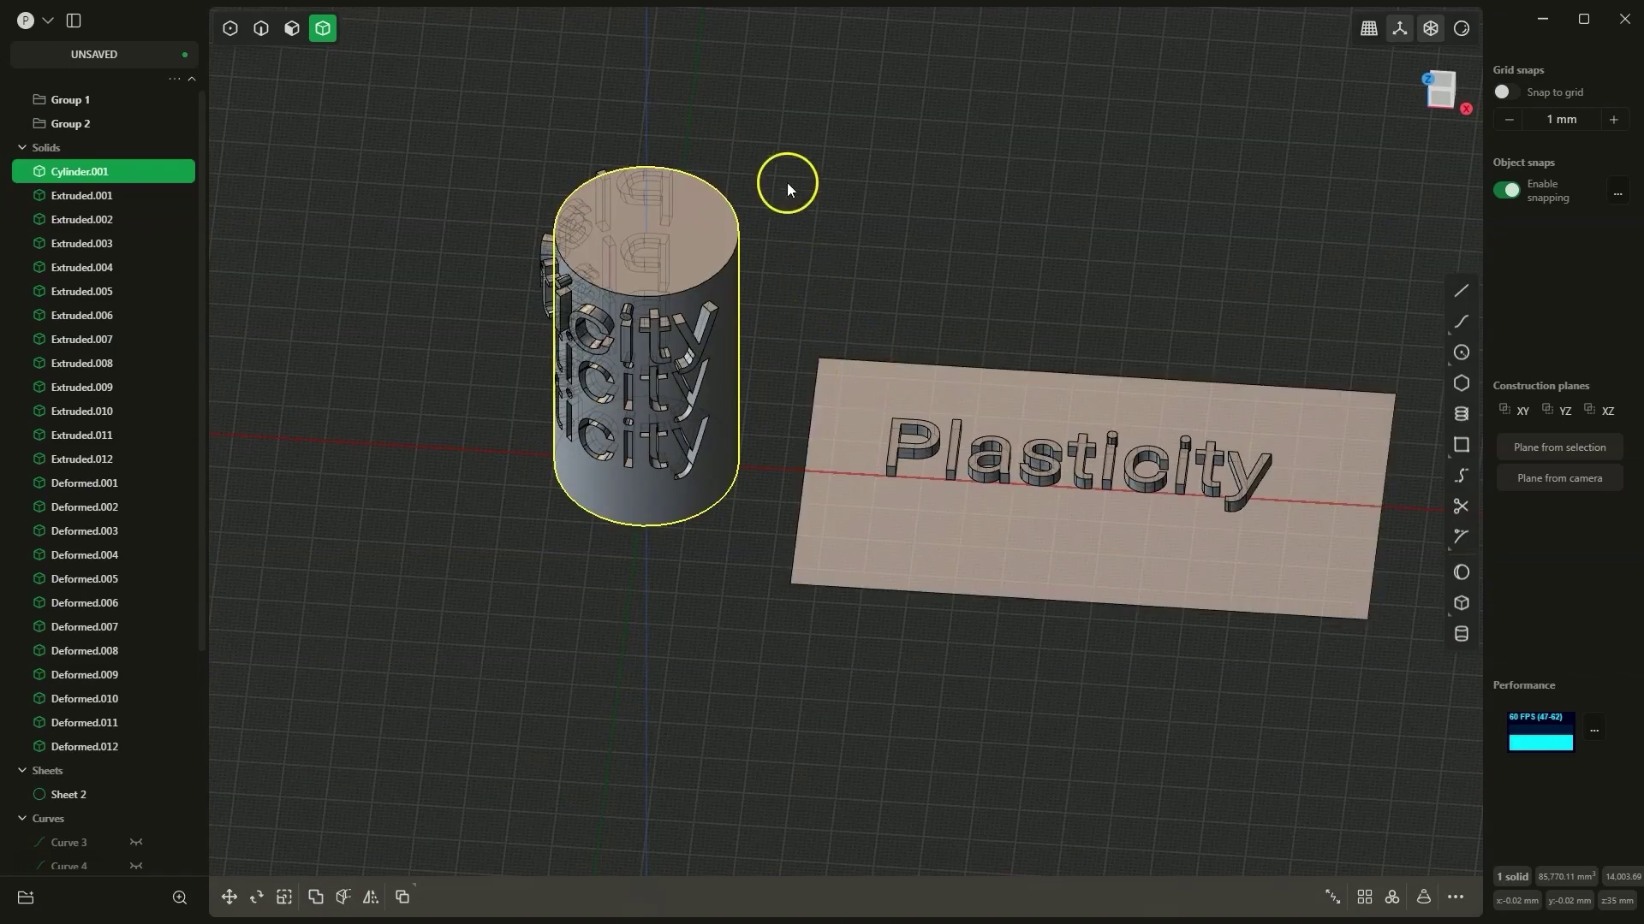
Start a new Deform of the flat extruded "Plasticity" letters, with the flat sheet as reference face and the cylinder's side as target face.
drag(842, 381, 1313, 546)
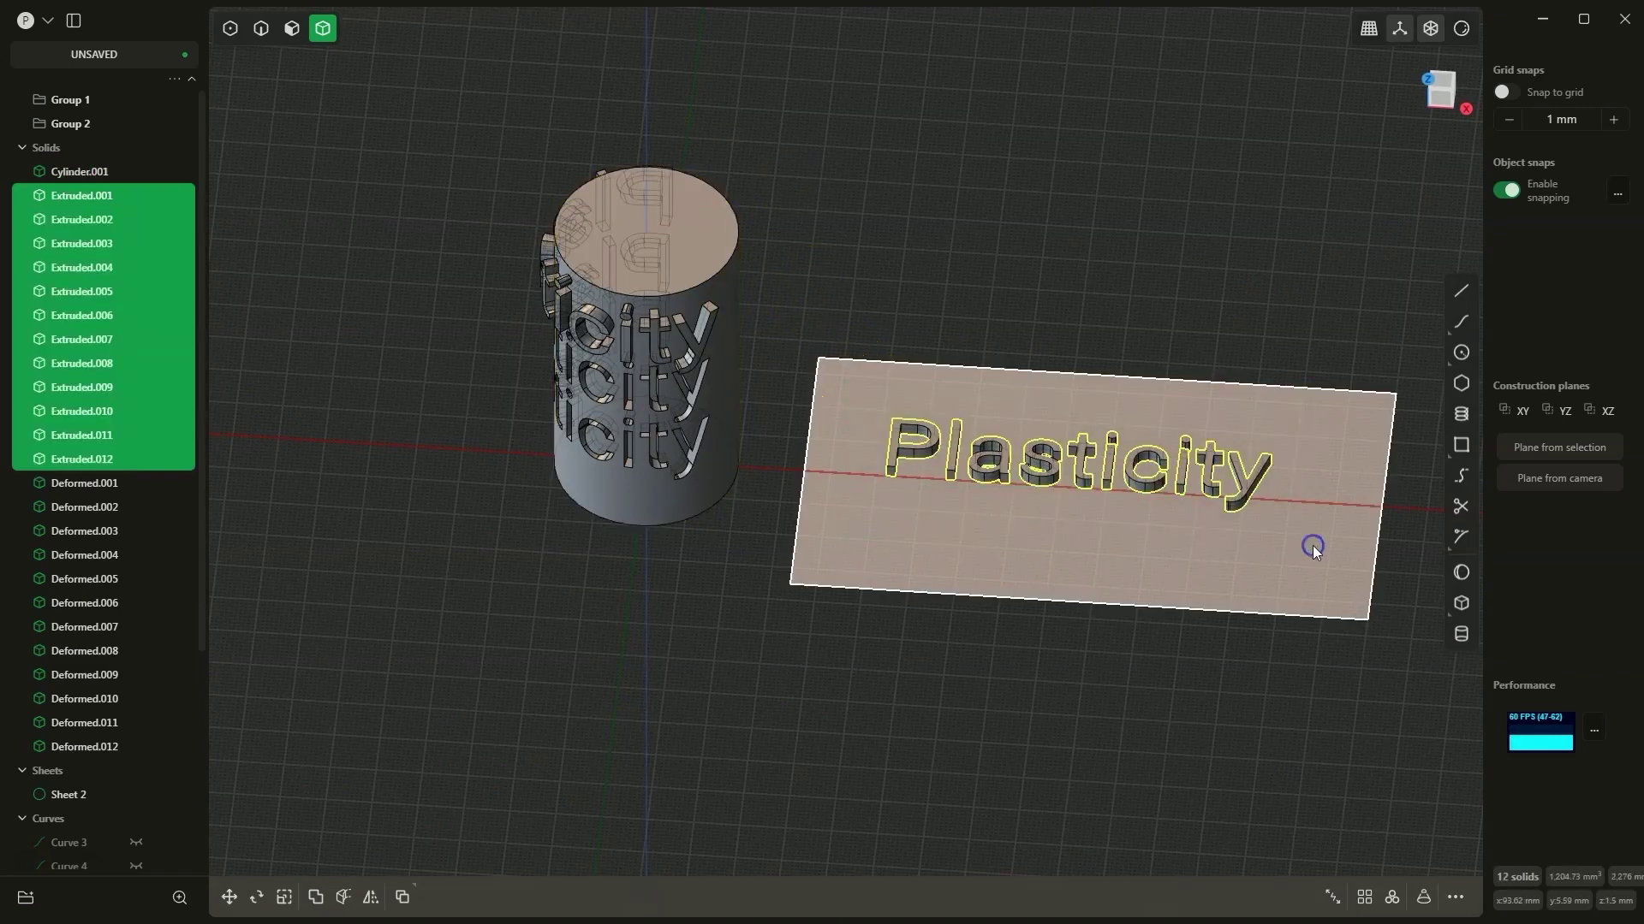
text(fde)
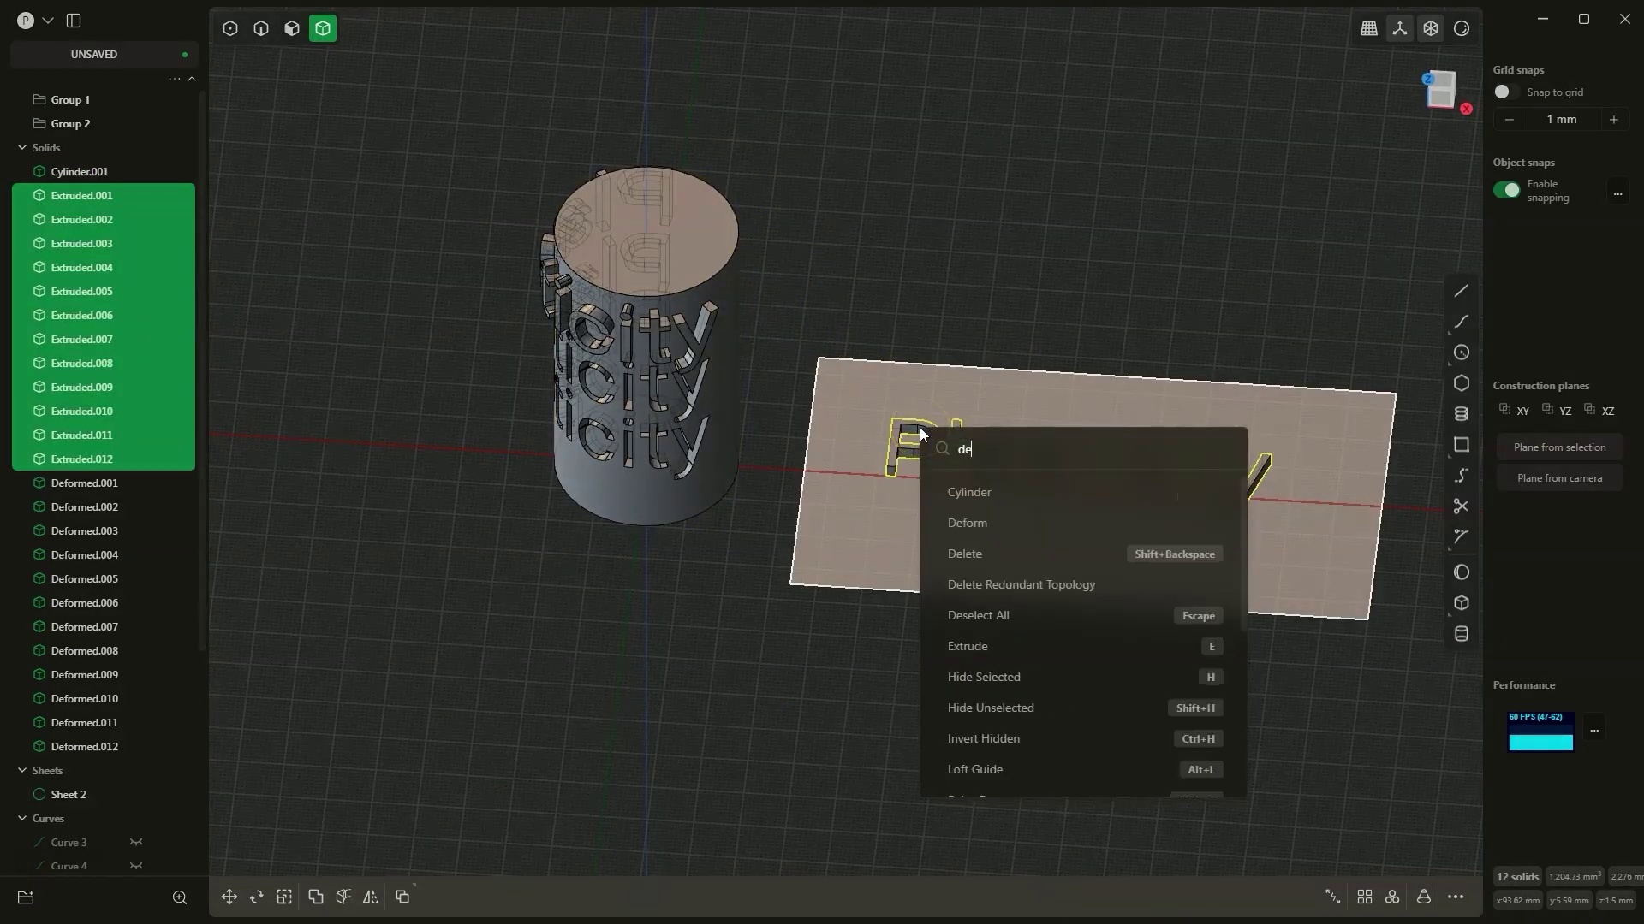
click(1000, 526)
click(1000, 525)
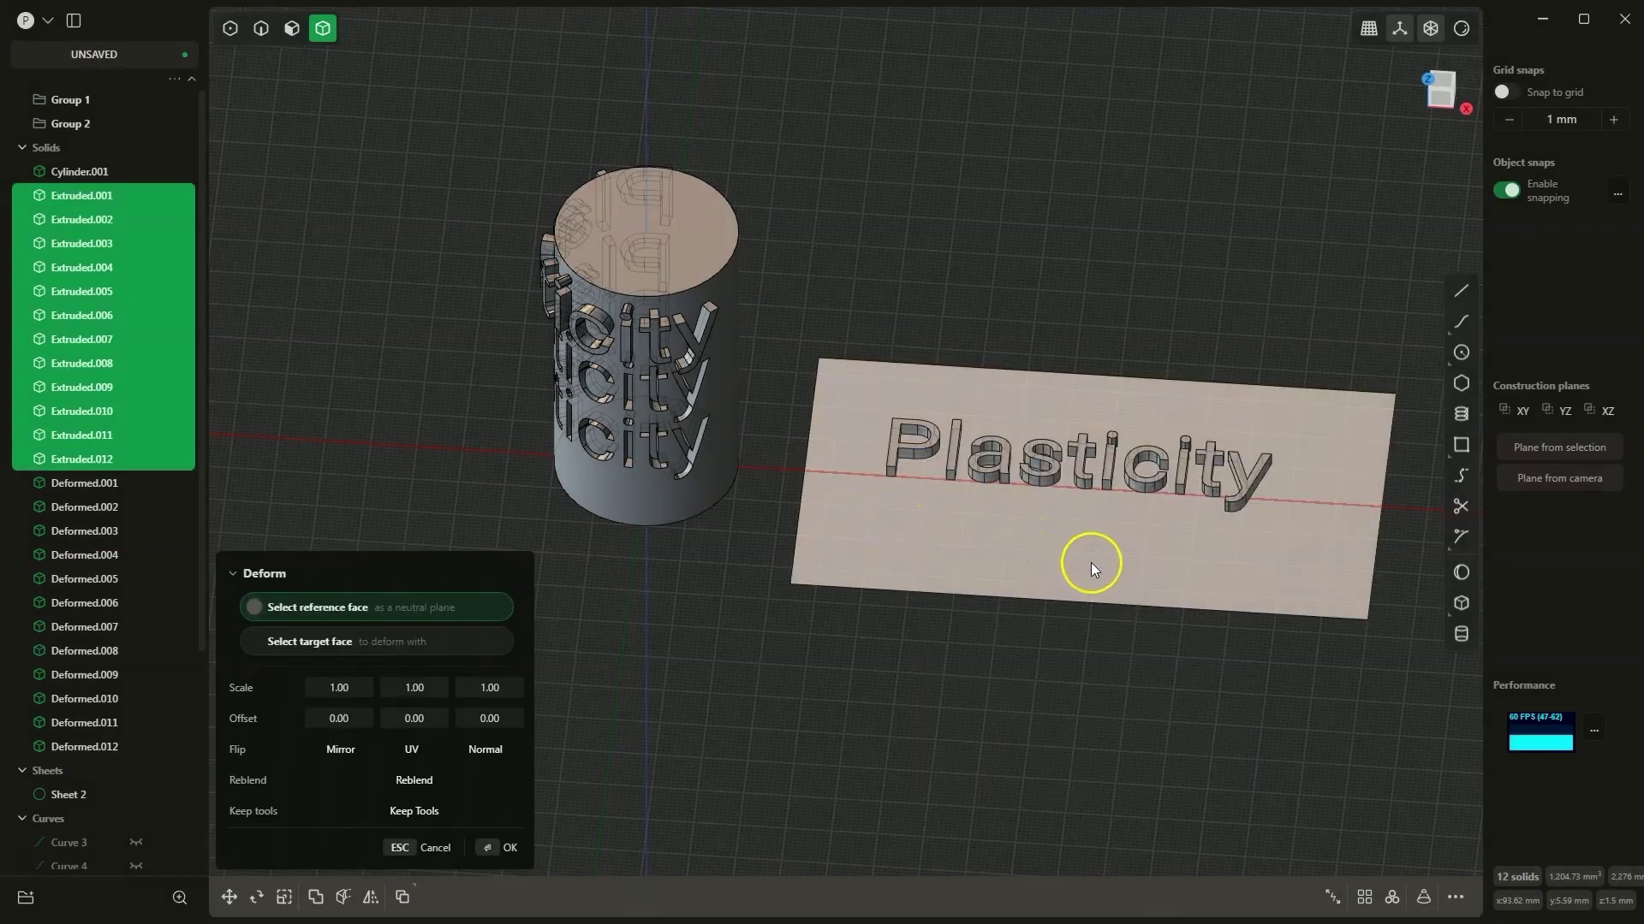
click(1020, 538)
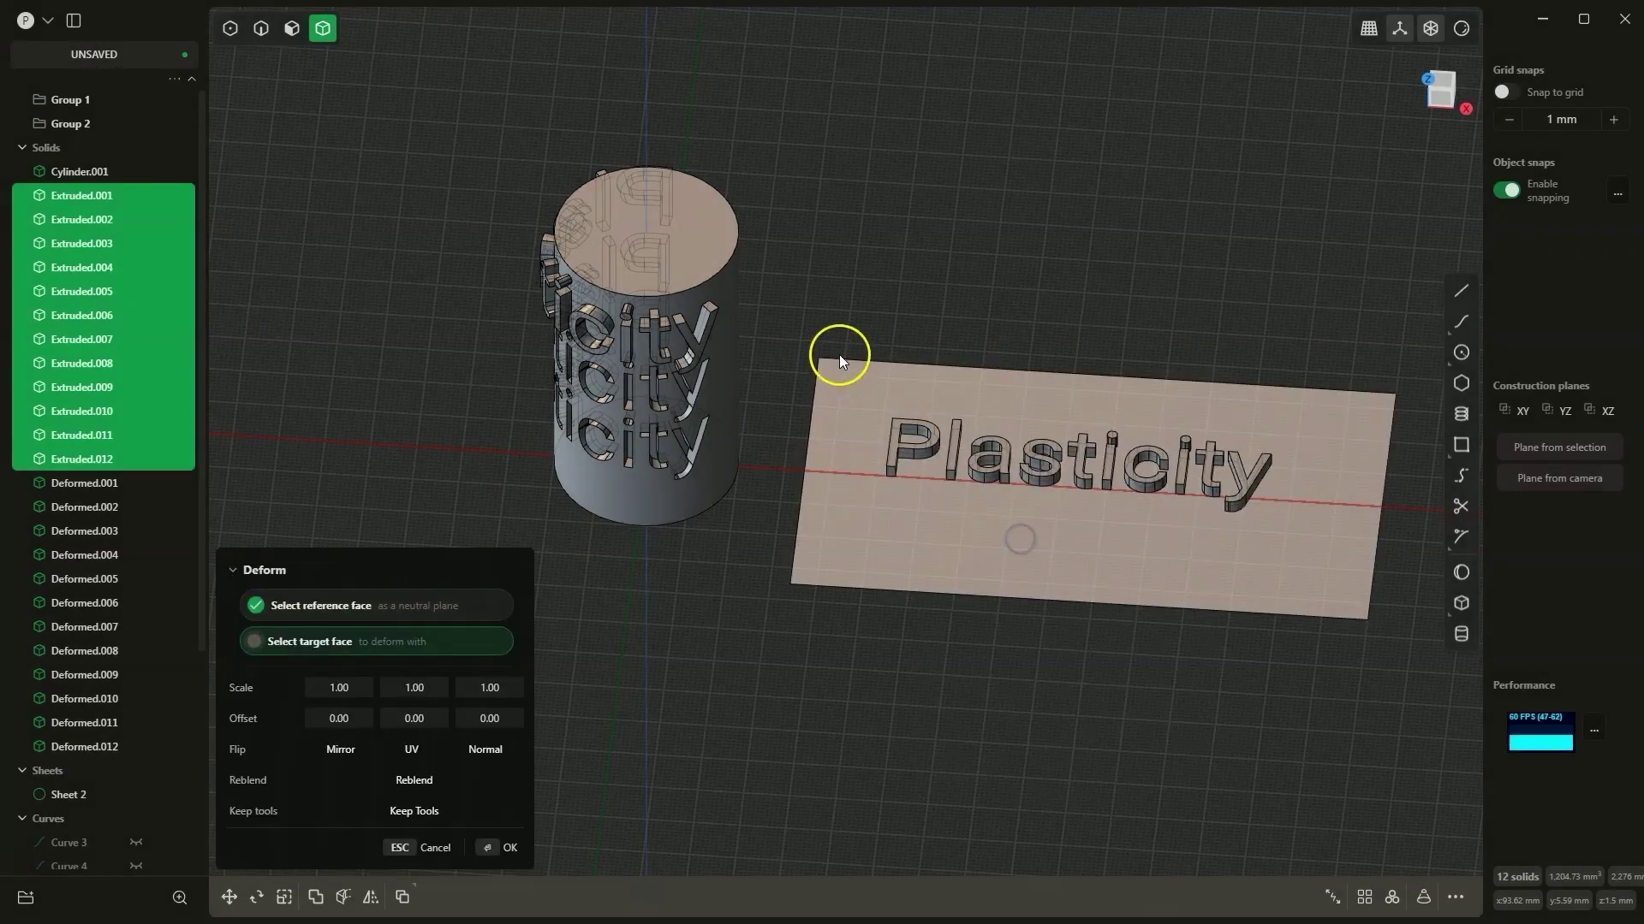
click(728, 334)
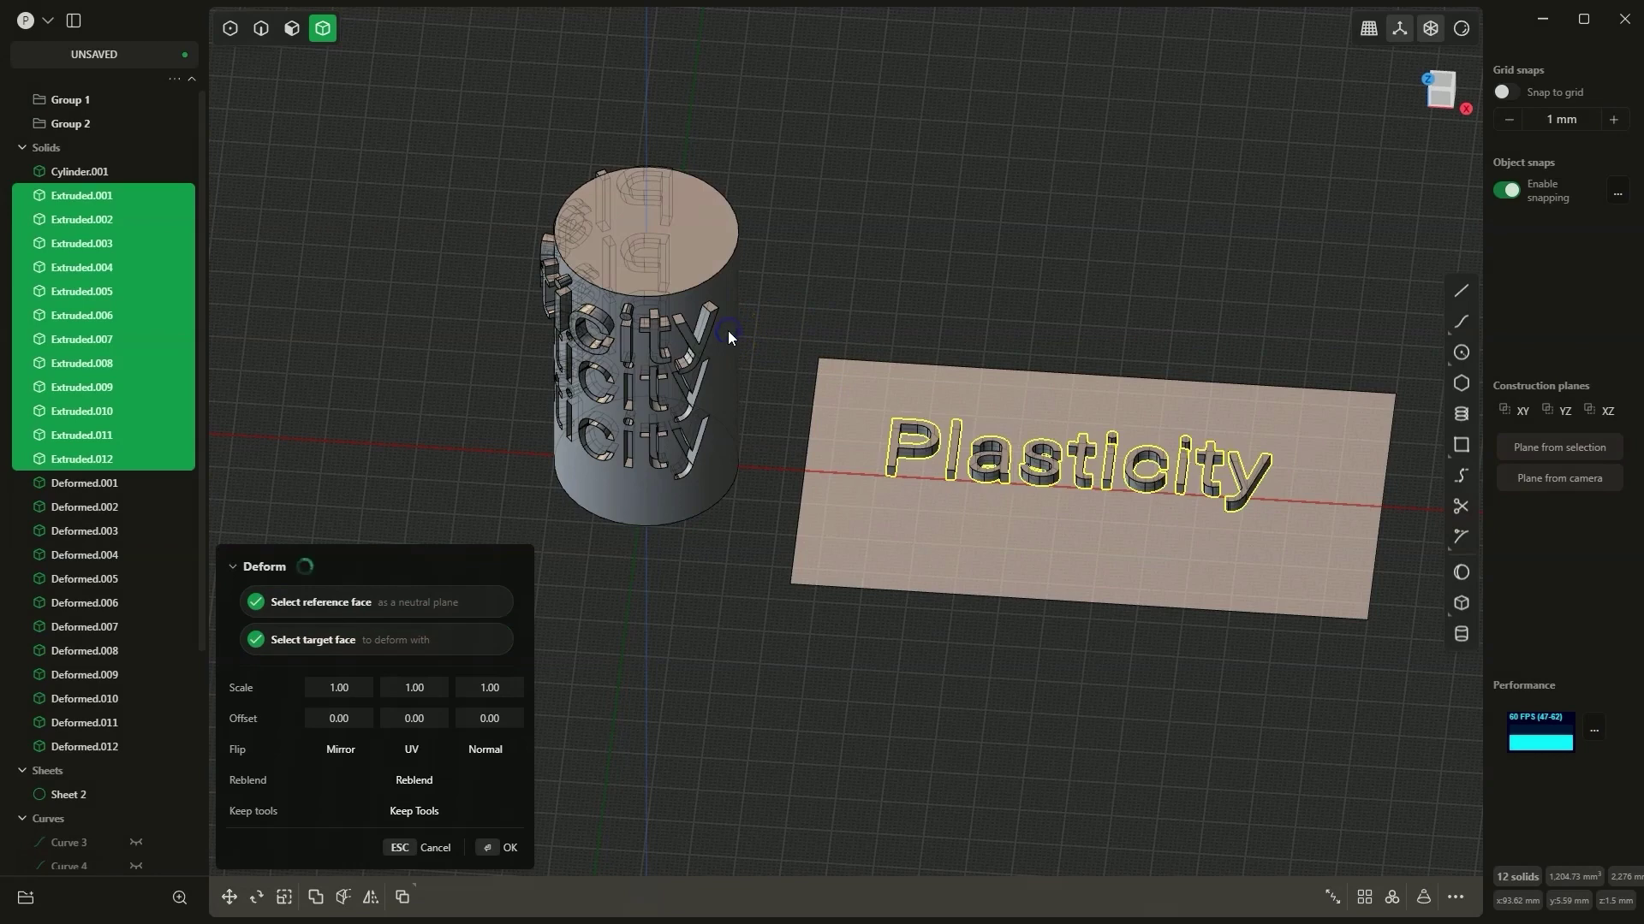
Turn on the UV flip for the Deform and set its first offset value to 0.
middle_drag(655, 479, 743, 428)
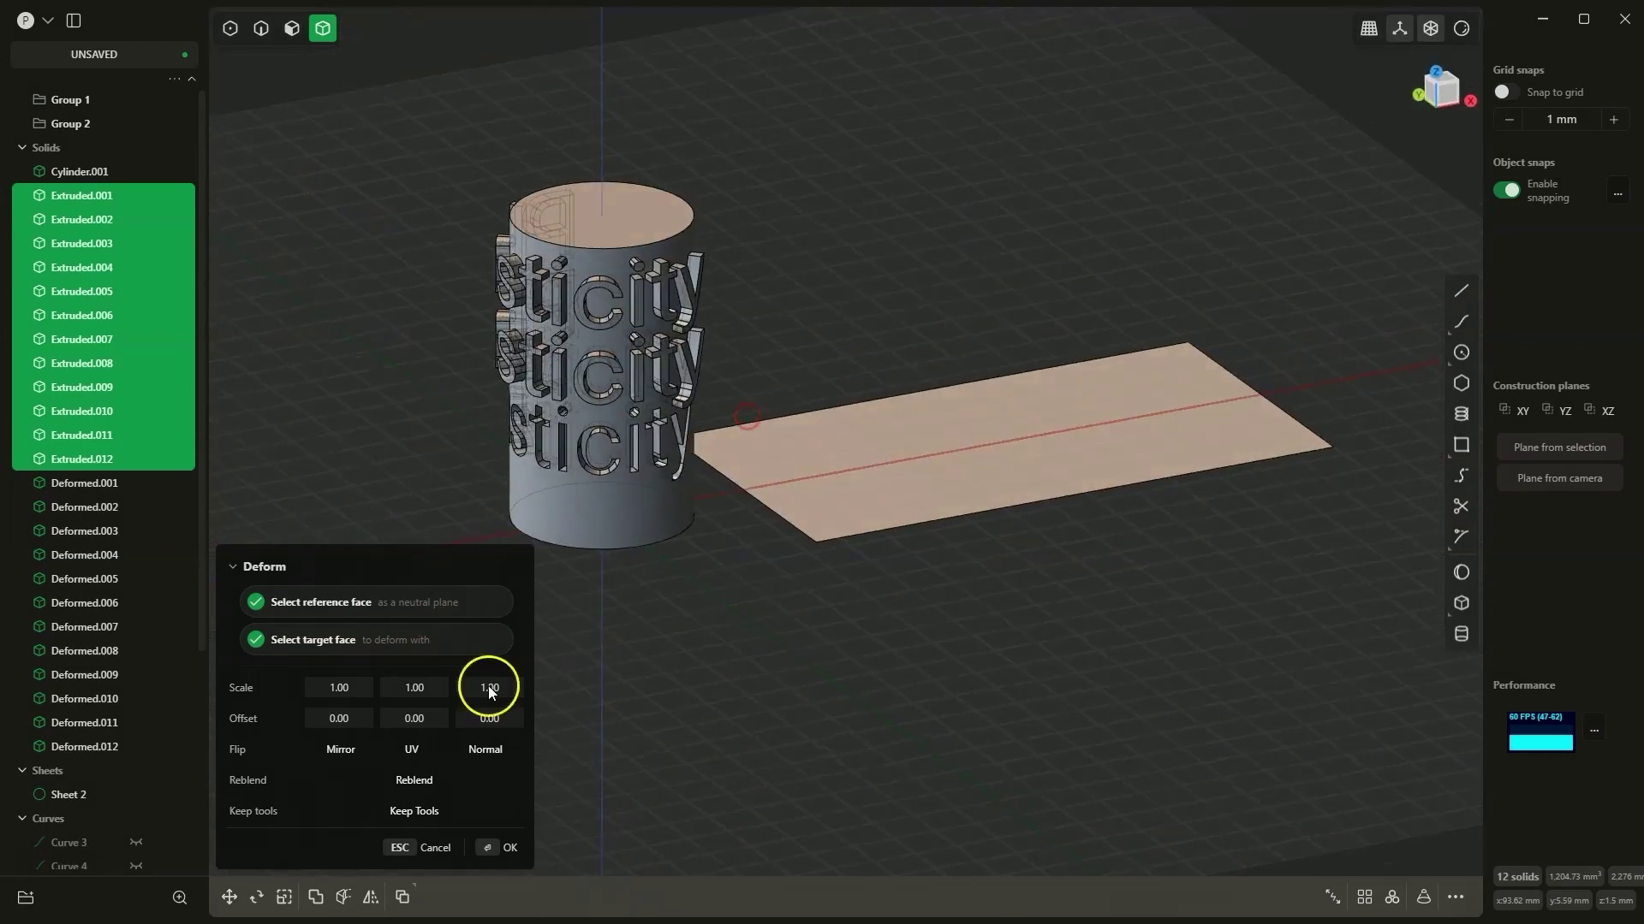
click(410, 750)
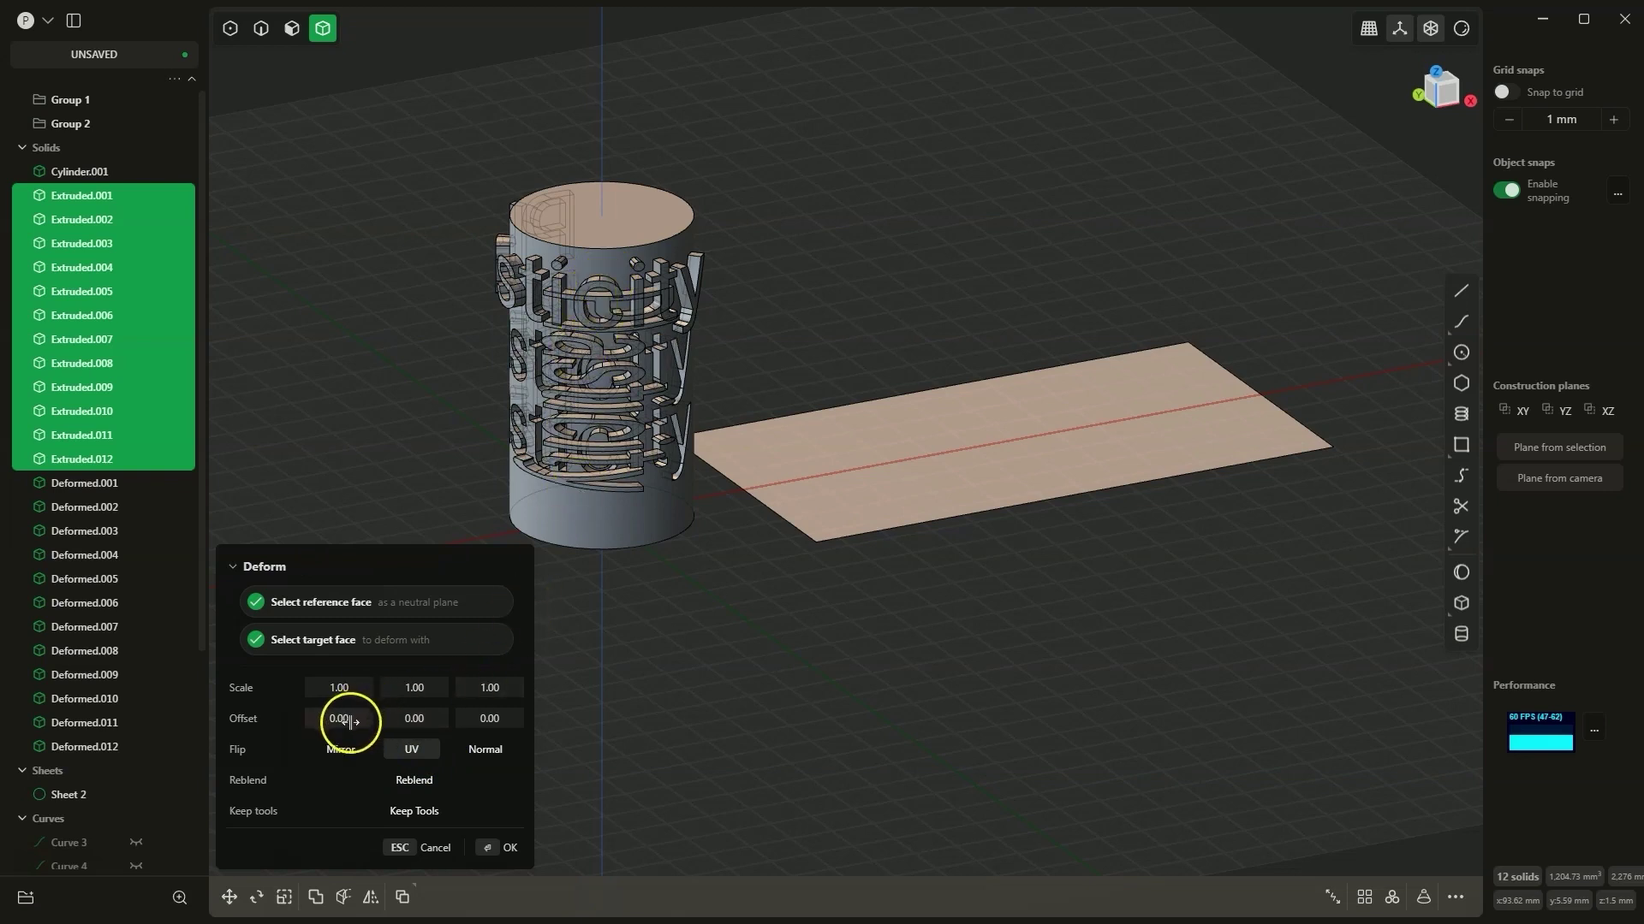
drag(322, 720, 389, 722)
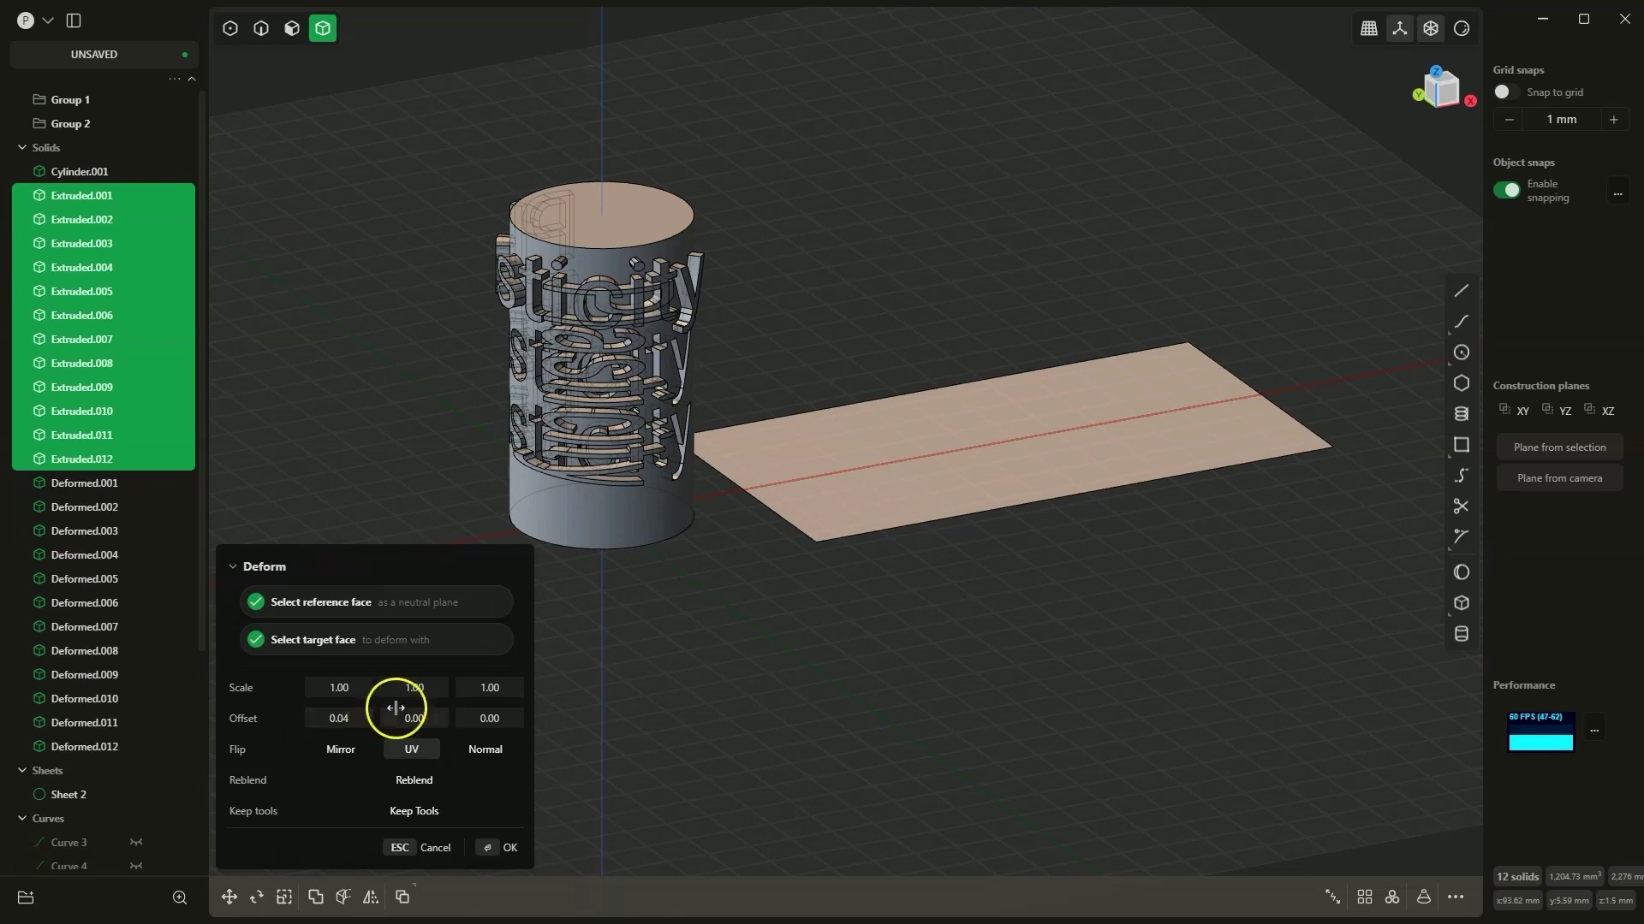
click(355, 719)
text(0)
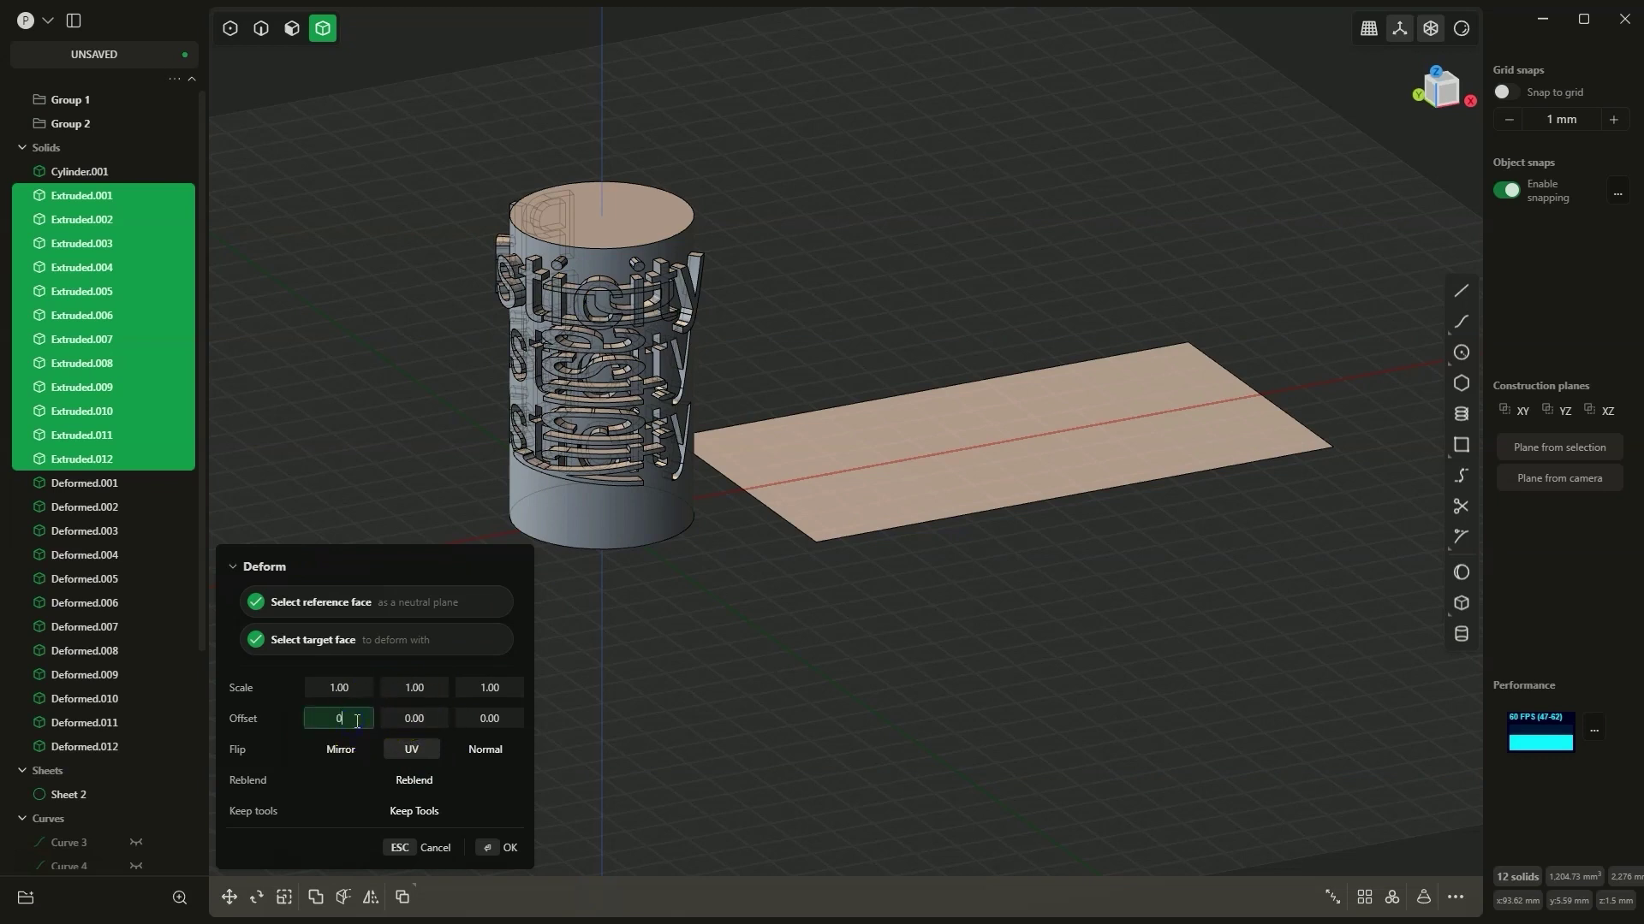
Try a second offset value of 0.5 for the UV-flipped letters on the cylinder.
key(Tab)
text(1)
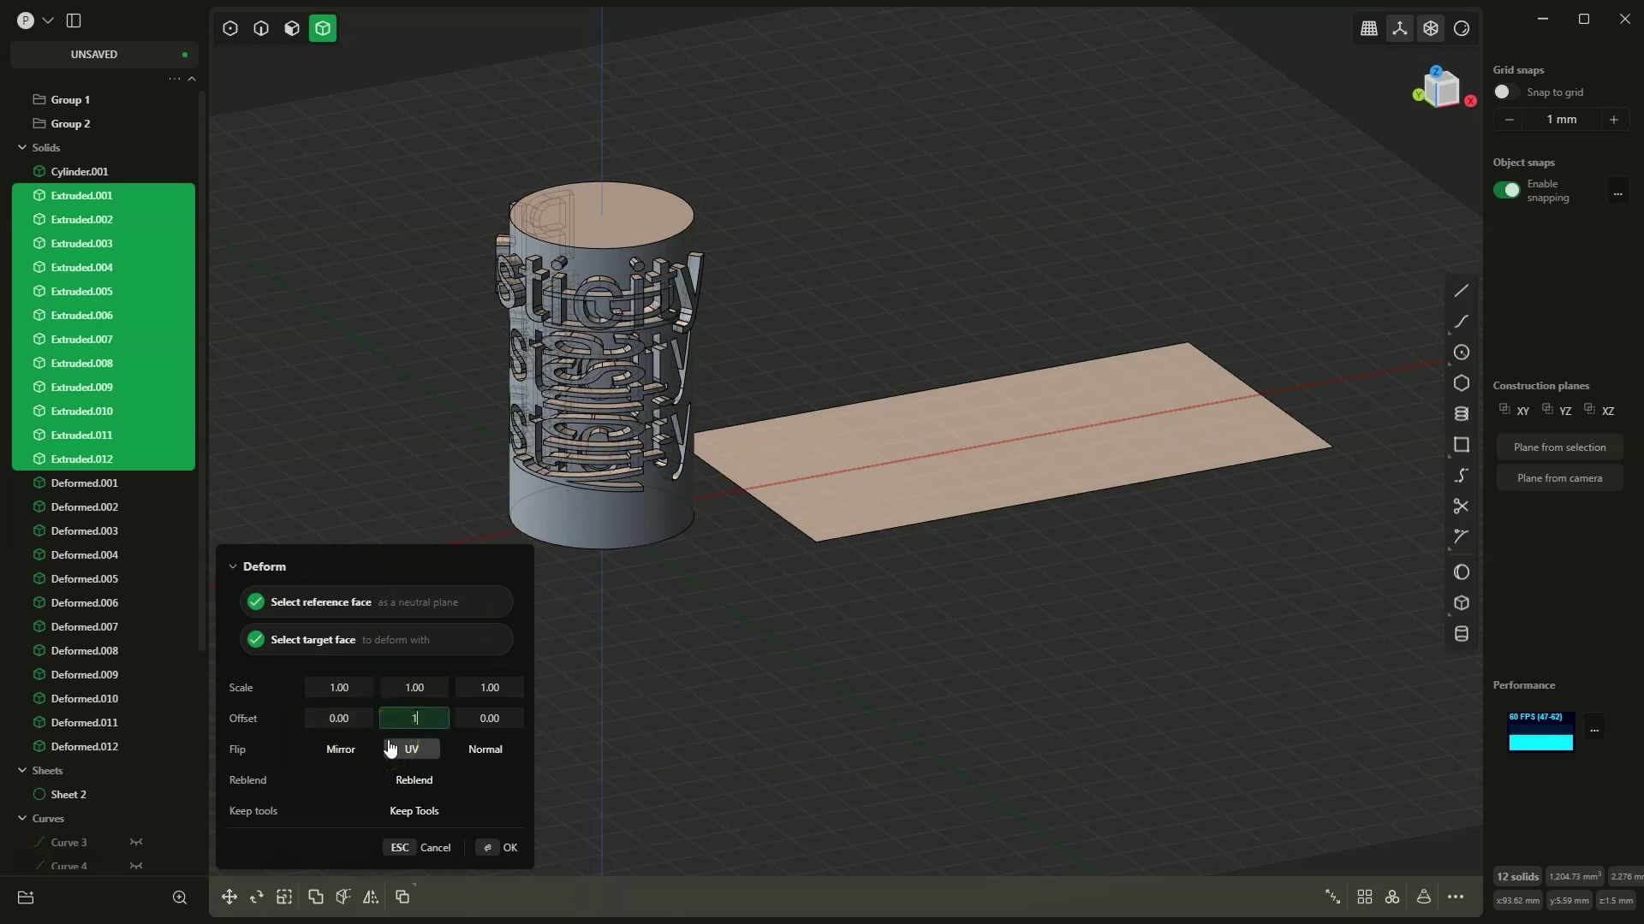
click(425, 718)
key(BackSpace)
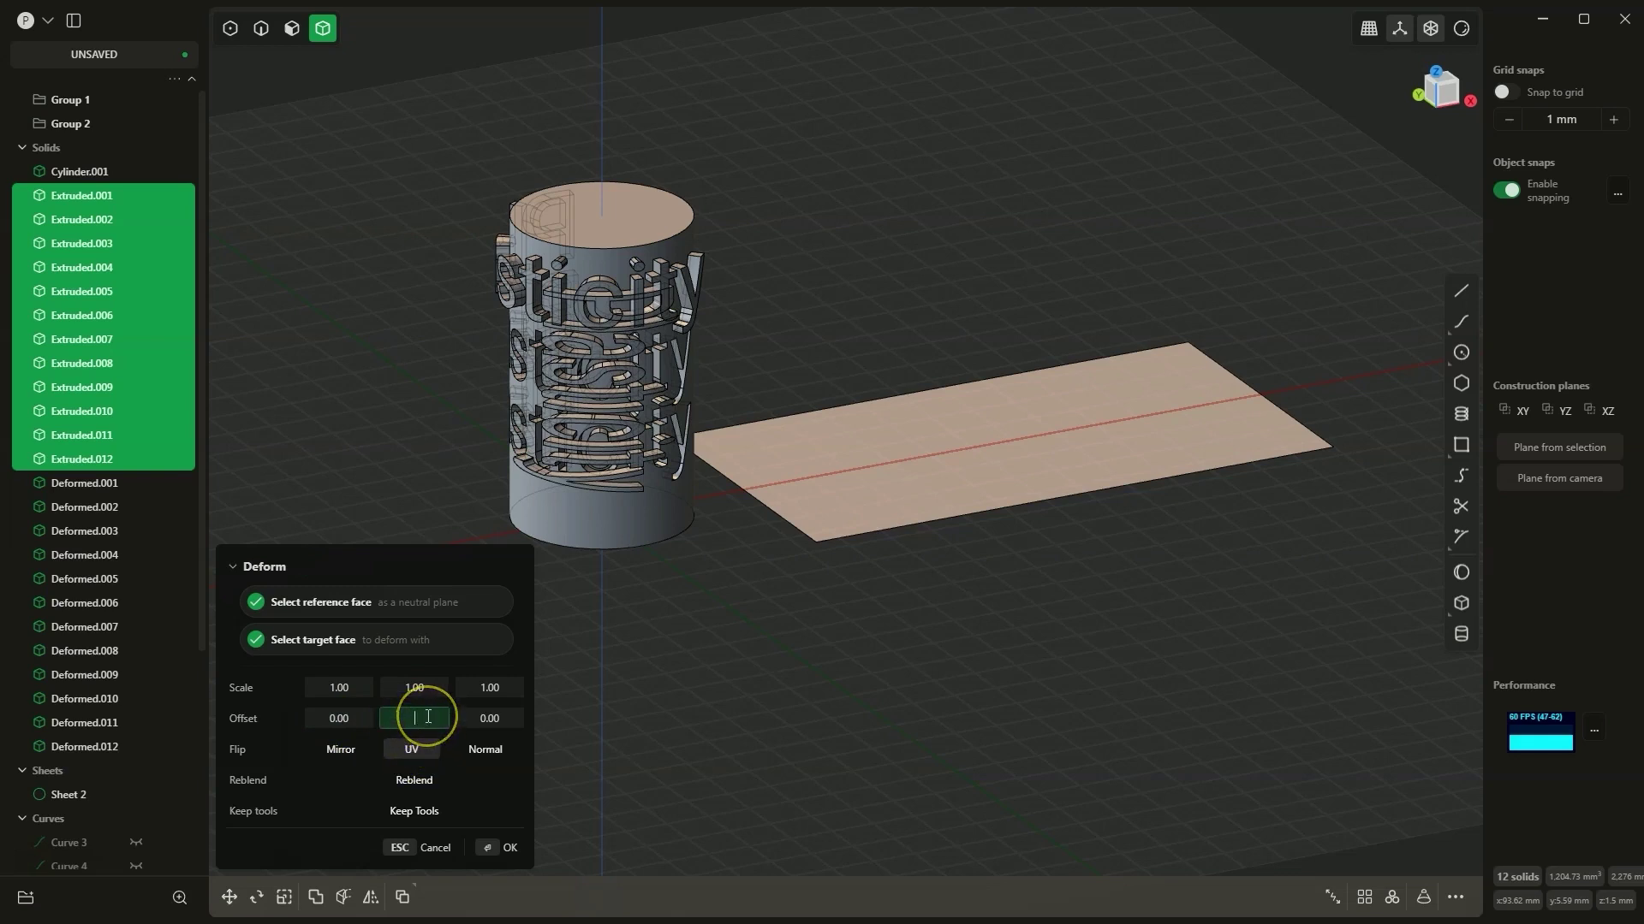
text(0.5)
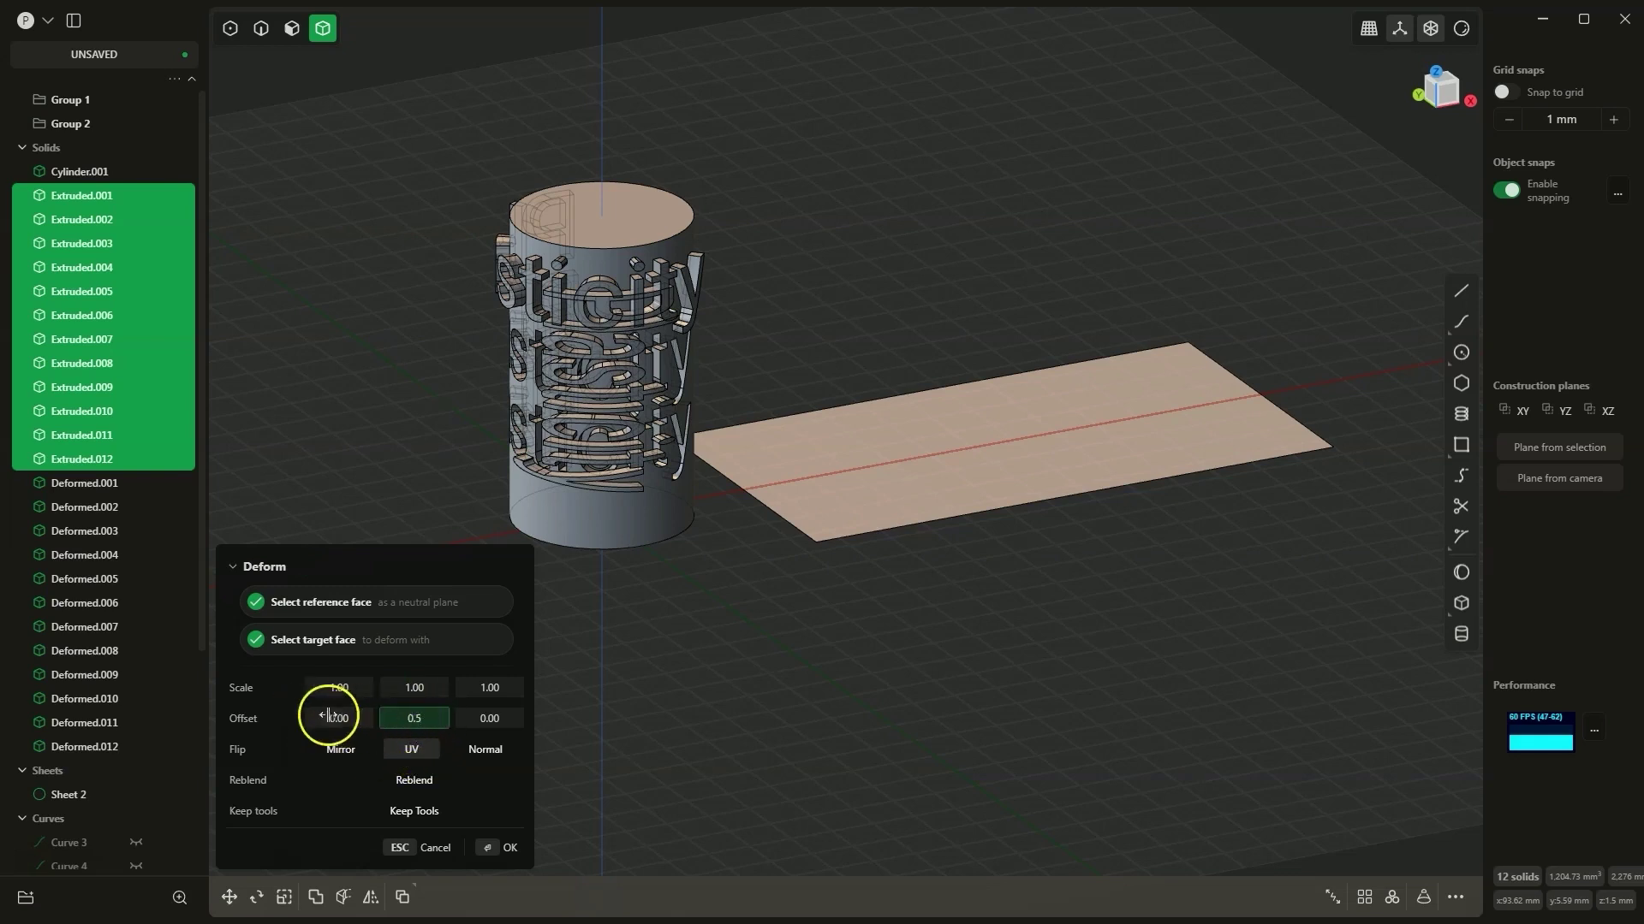
key(Return)
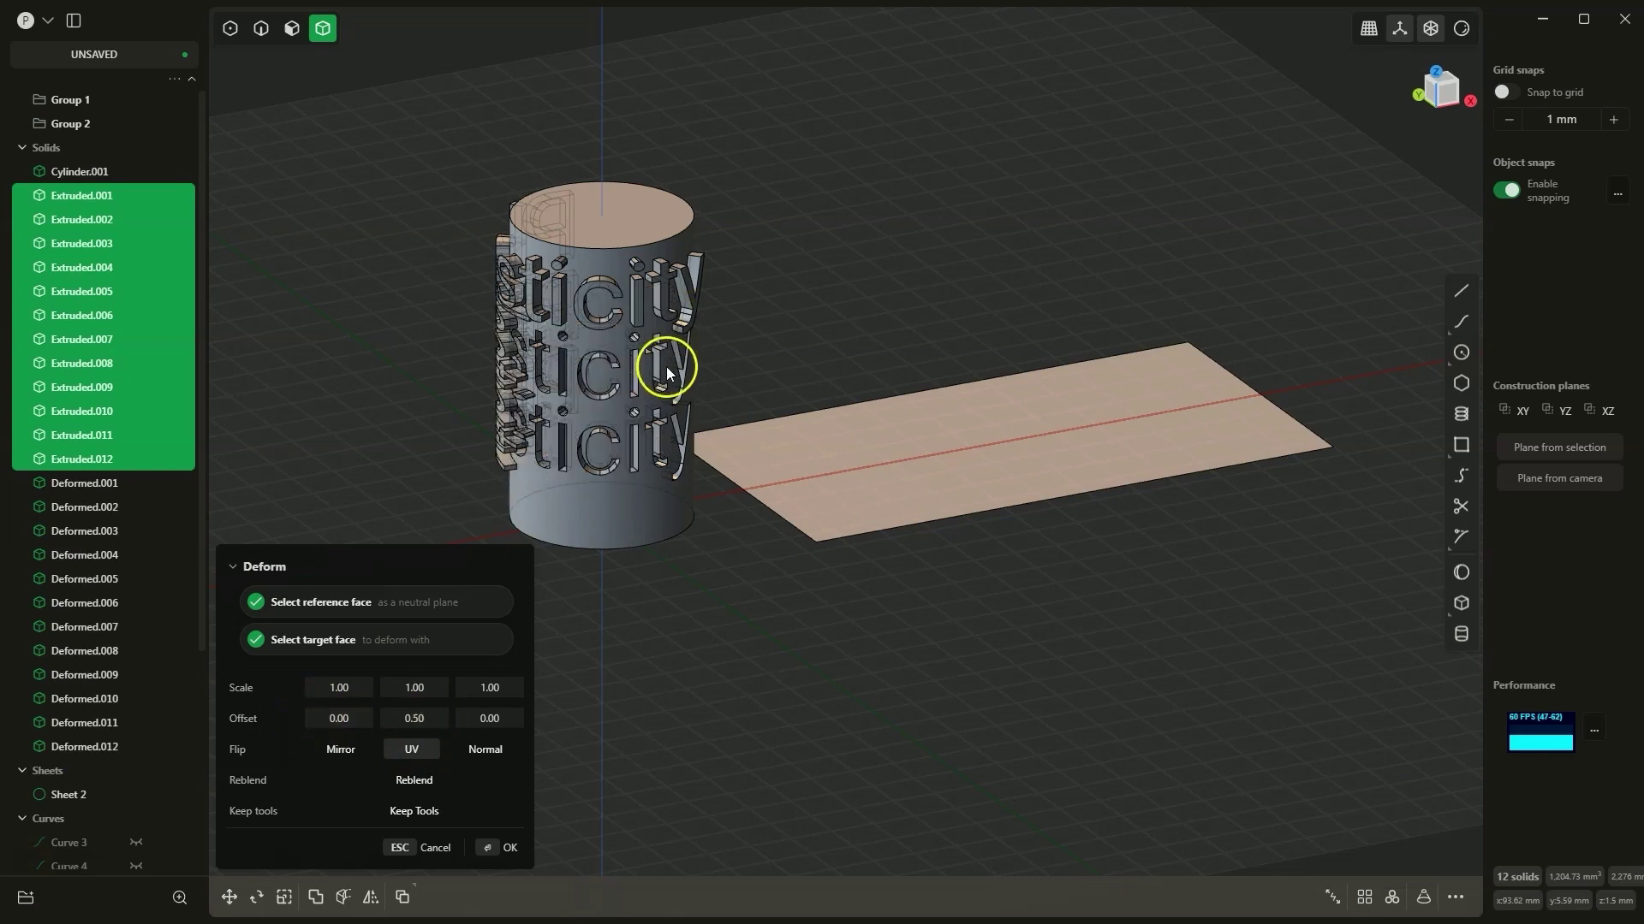
Try a second offset value of 0.9 to shift the vertical lettering further around the cylinder.
middle_drag(664, 363, 523, 338)
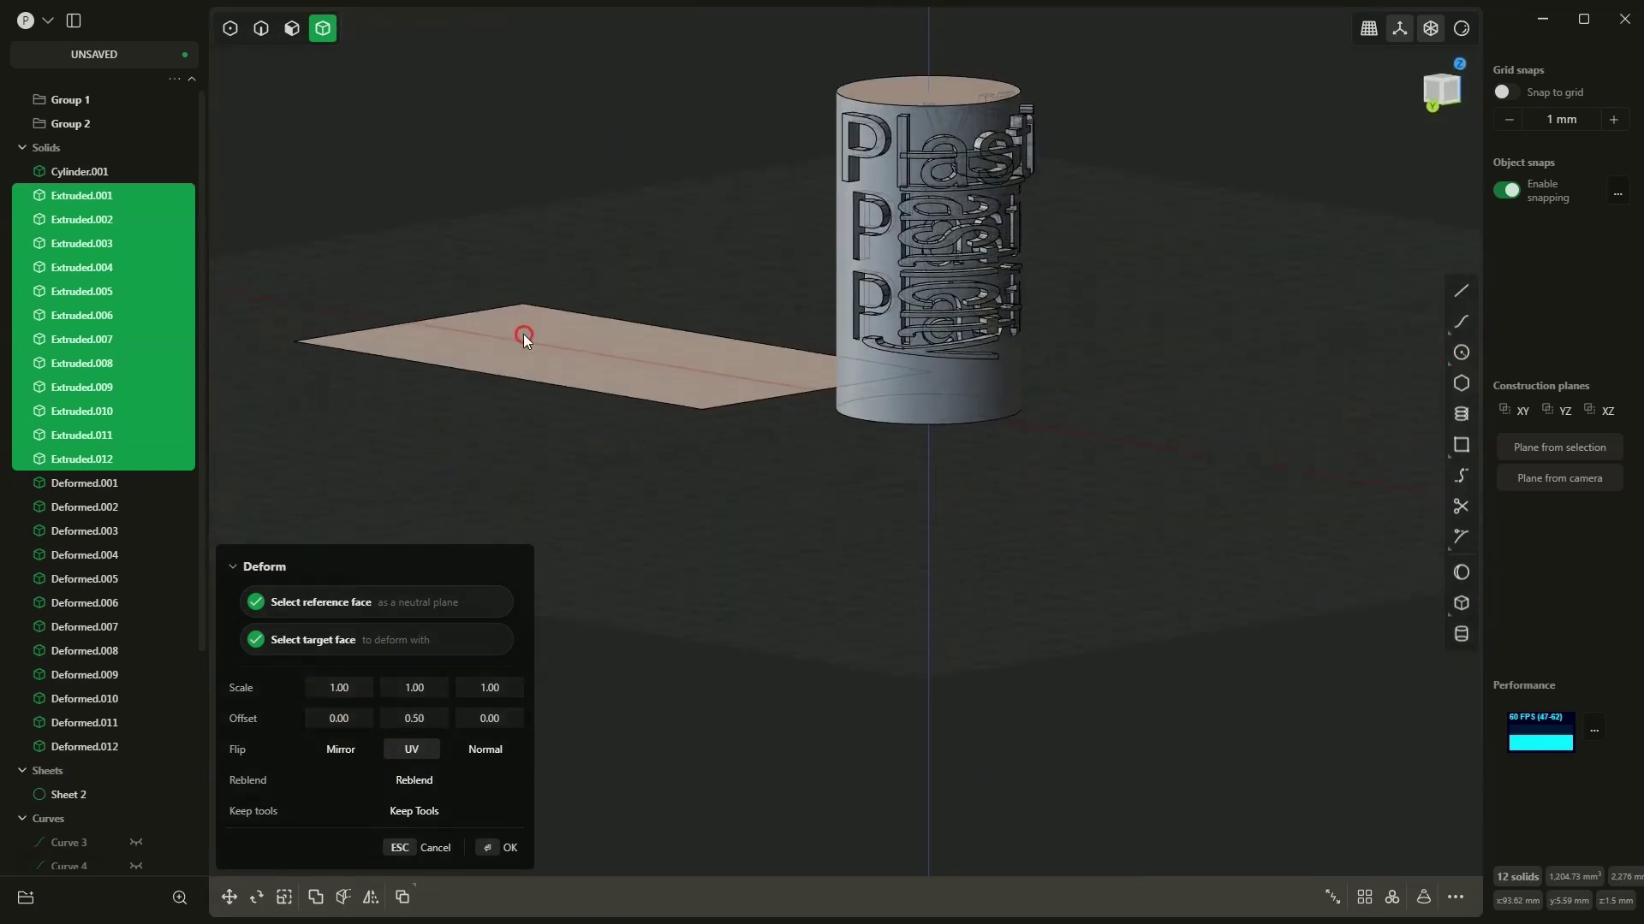
click(432, 722)
click(420, 719)
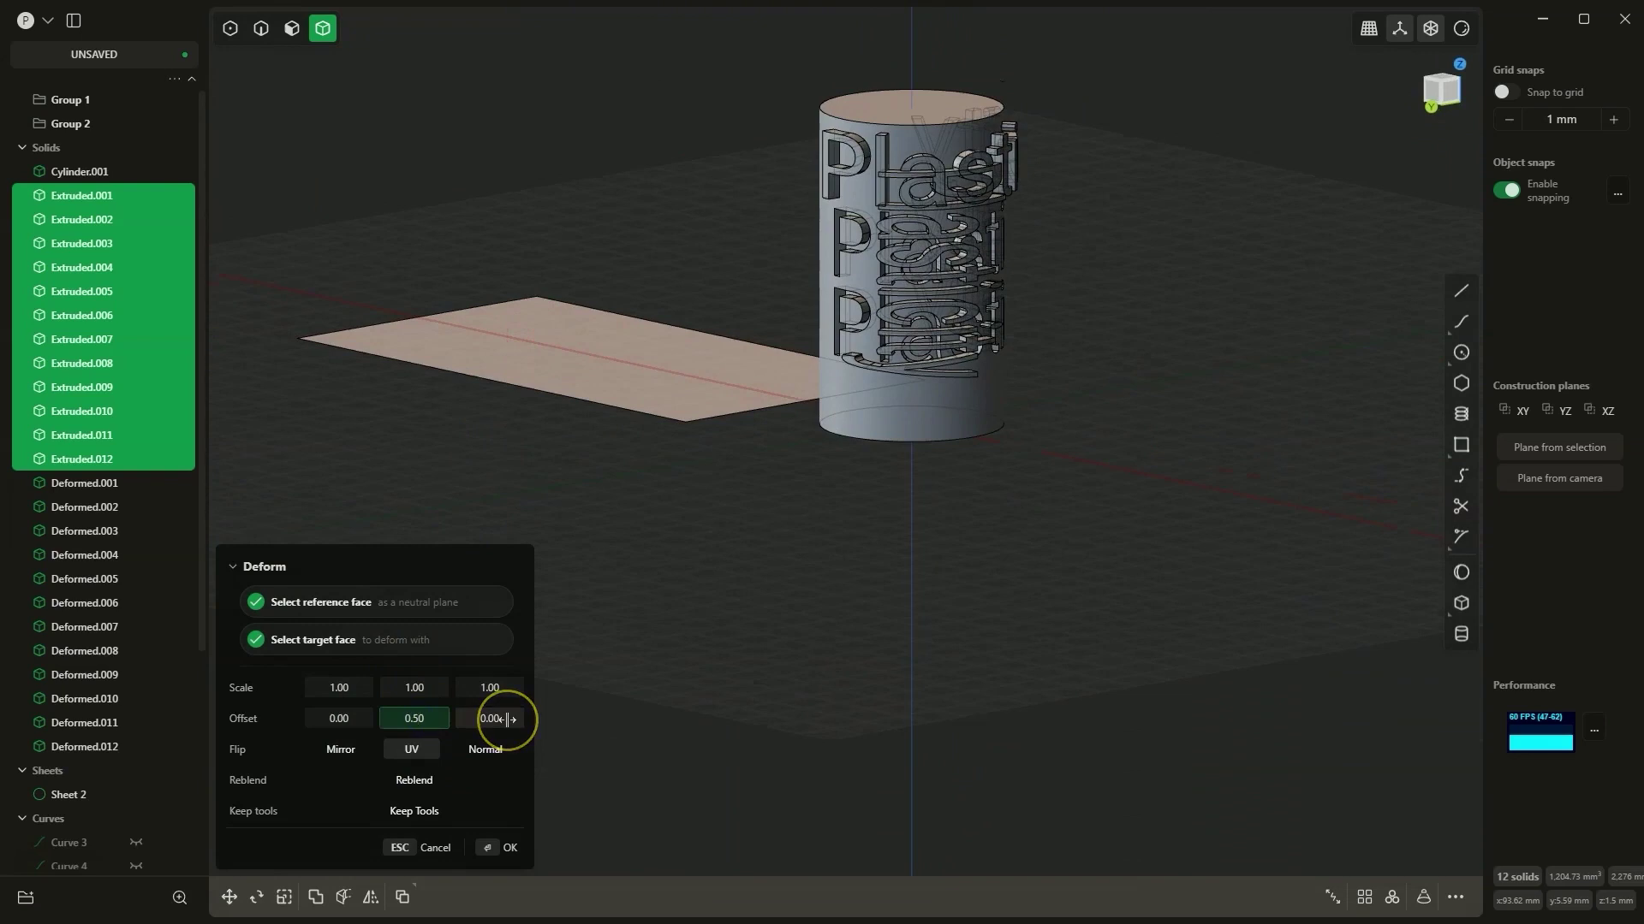
key(BackSpace)
text(9)
click(278, 723)
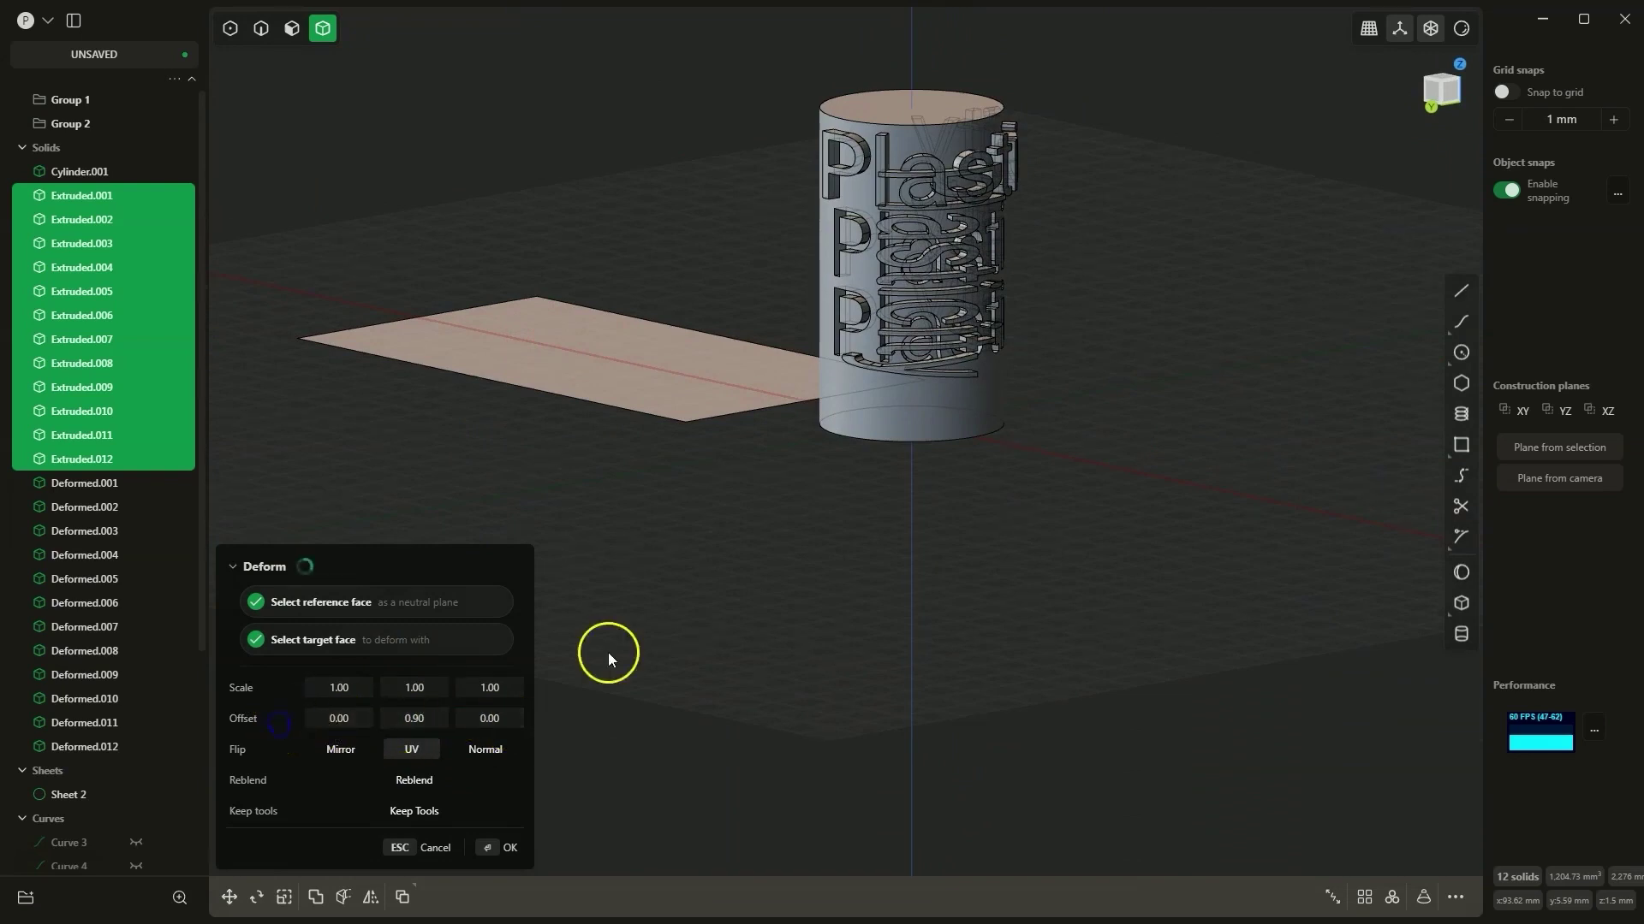
Try a second offset value of 1.1 for the vertical lettering.
middle_drag(854, 310, 1034, 307)
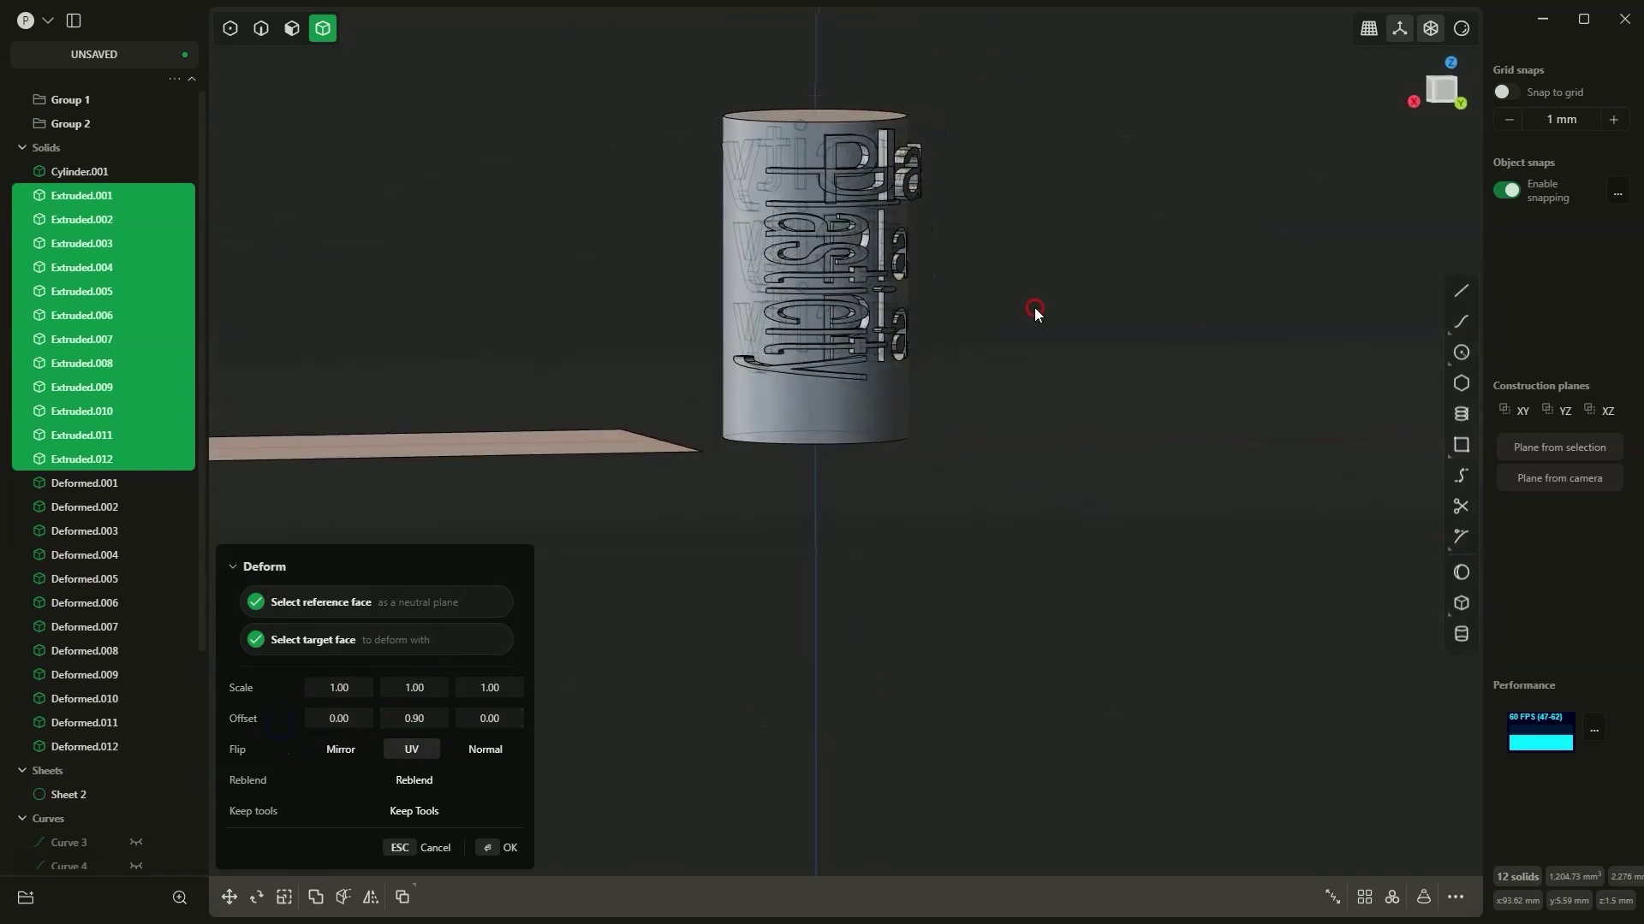
click(417, 721)
text(1.1)
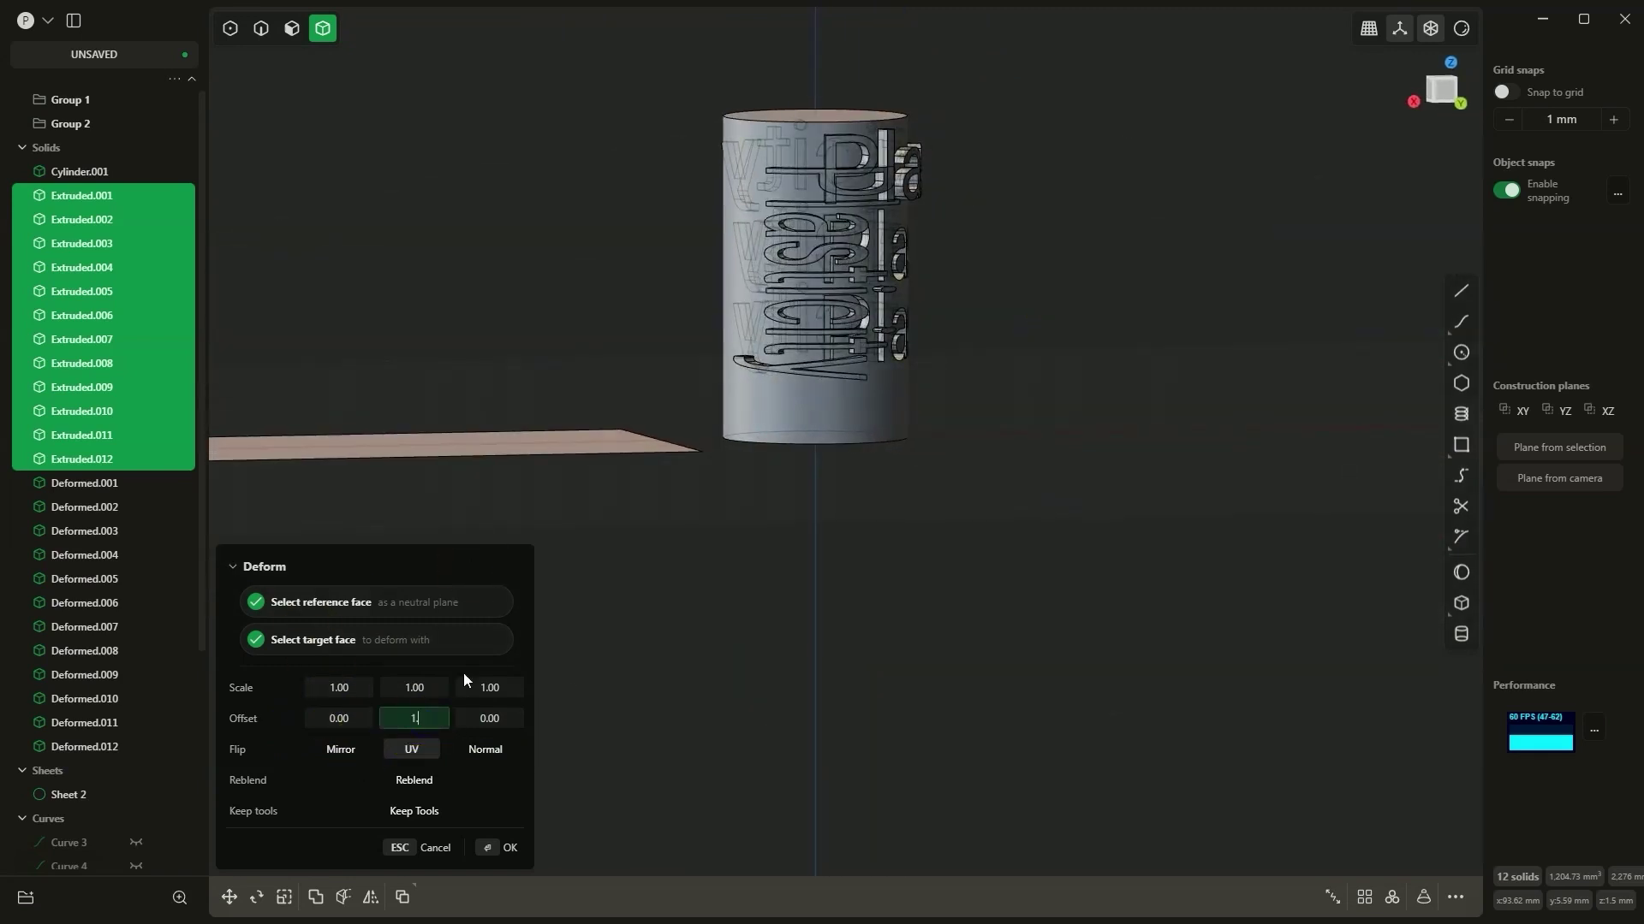
click(304, 695)
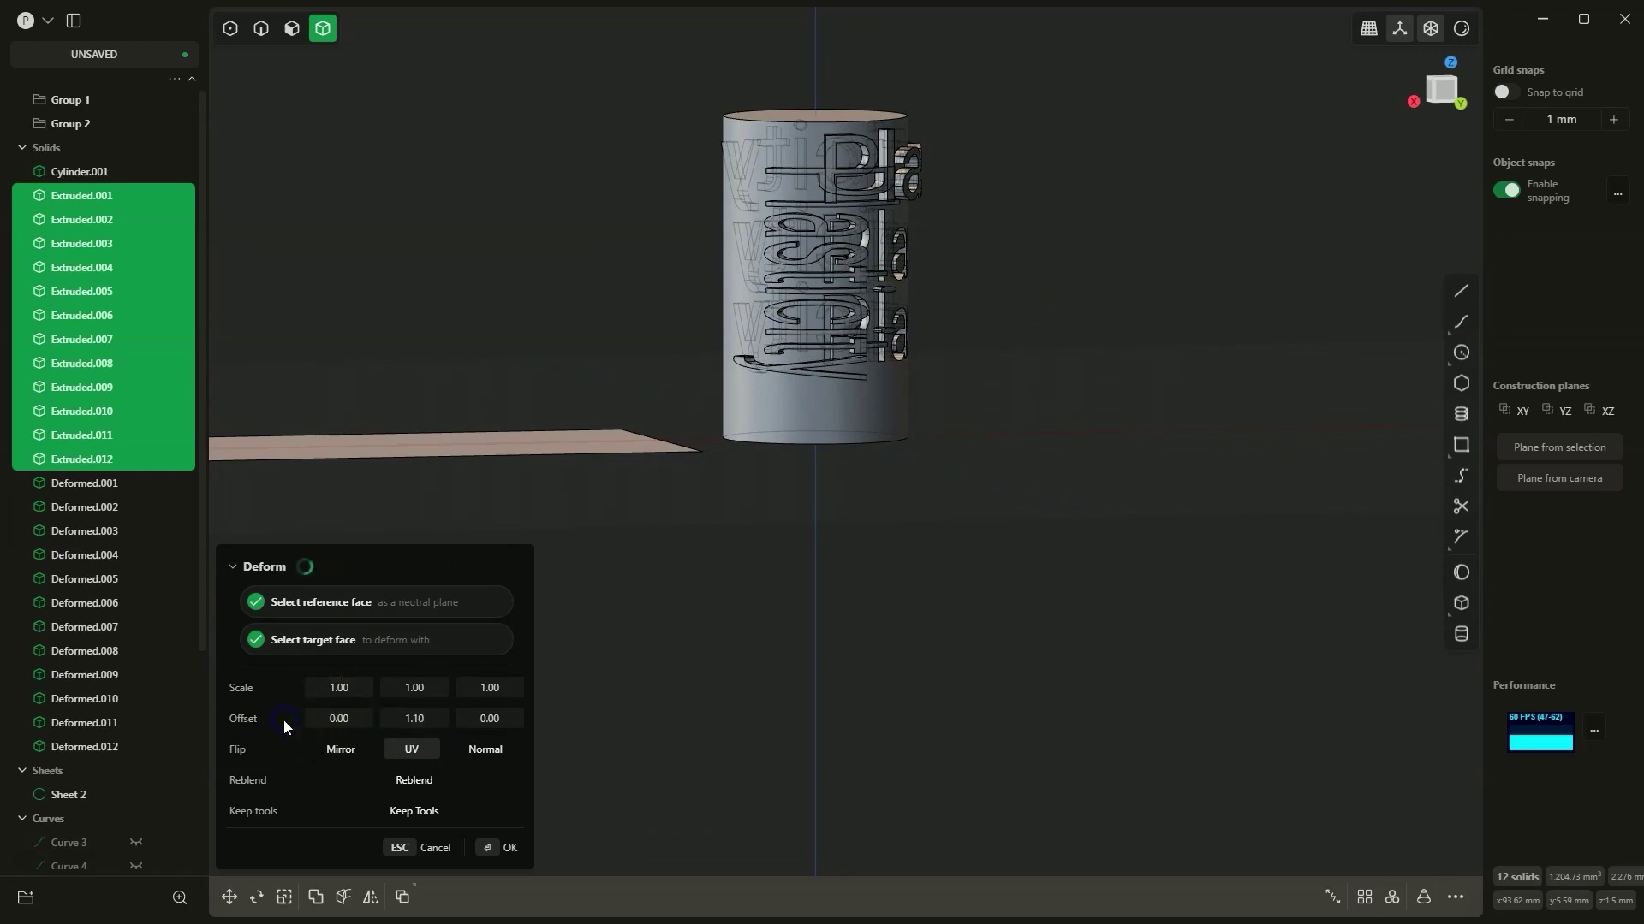
Set the Deform's second offset value to 1.2 and turn on Keep Tools.
click(440, 718)
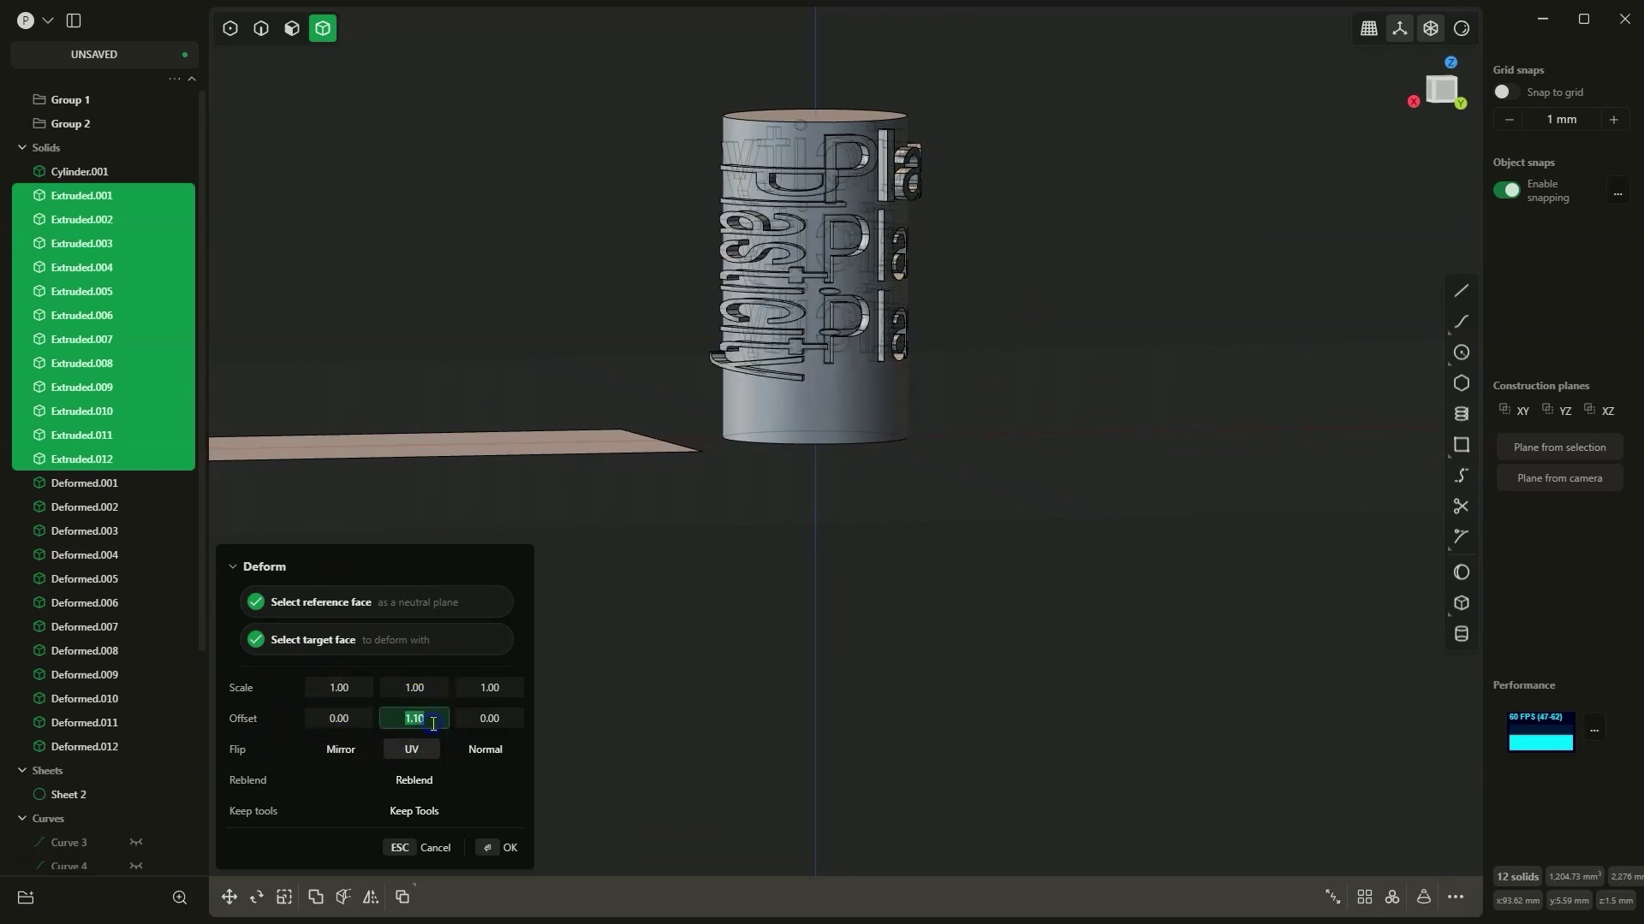
click(445, 716)
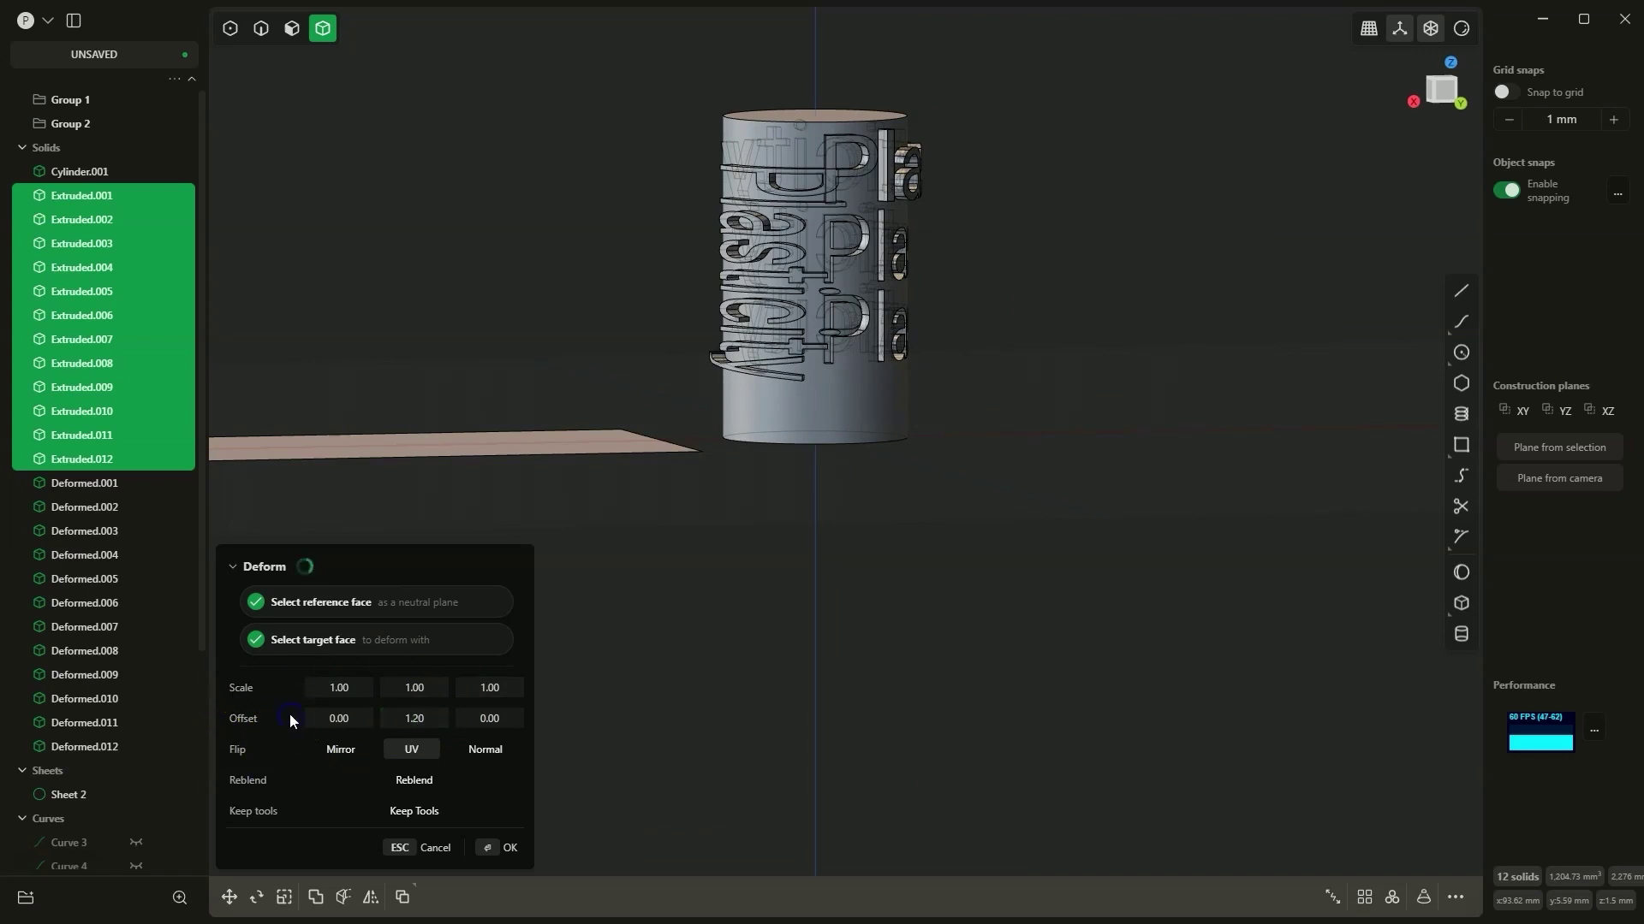
click(427, 812)
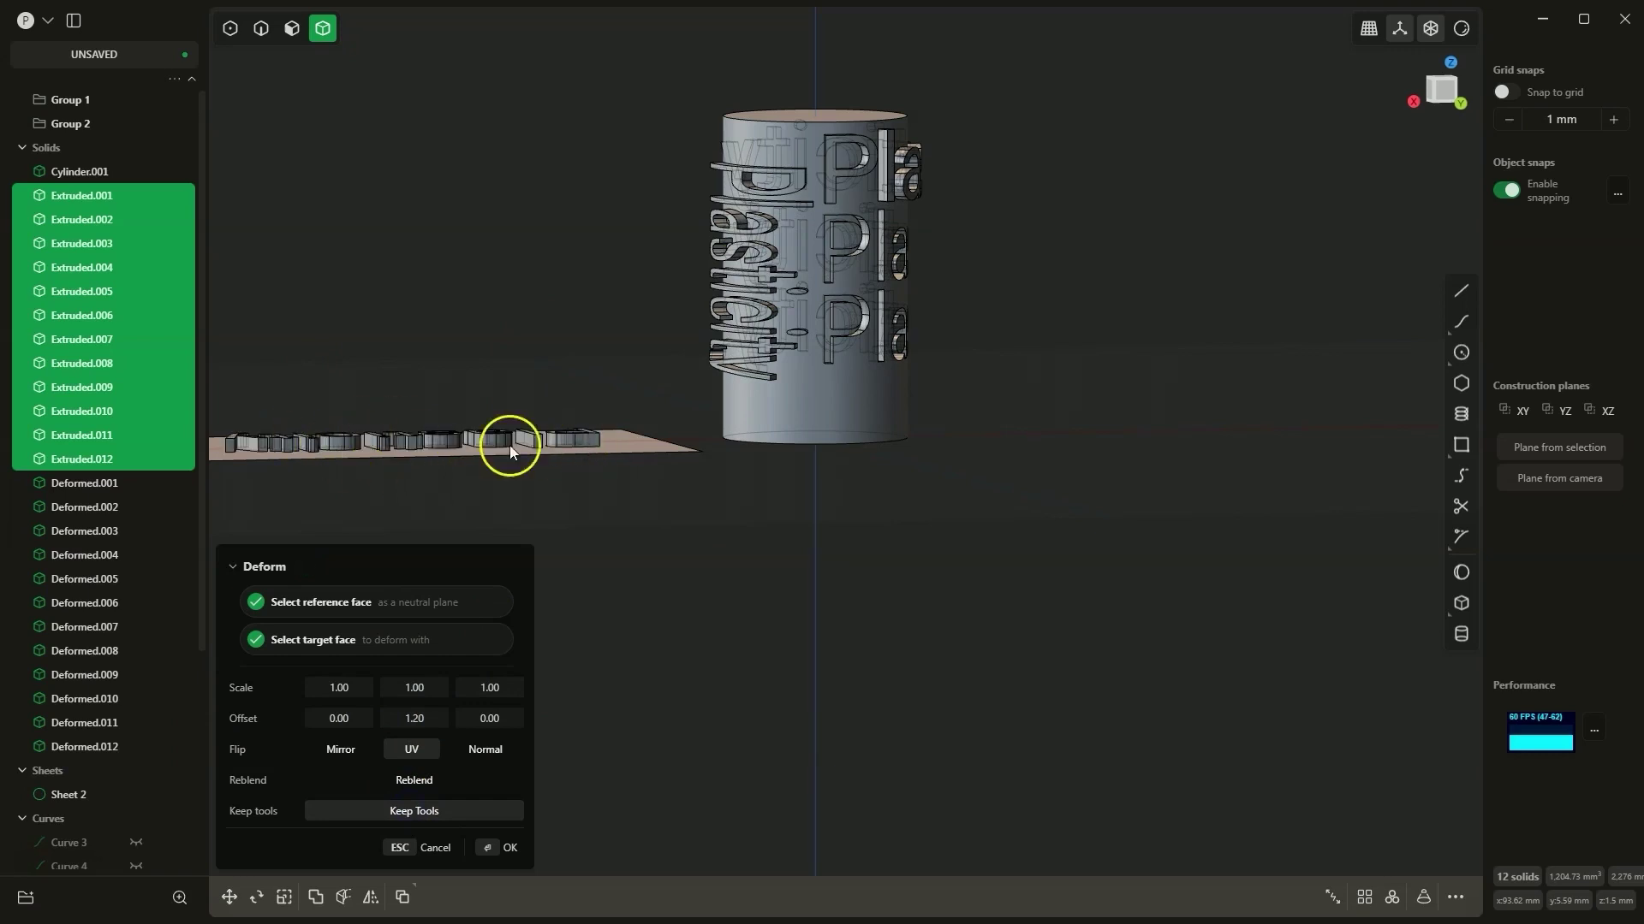
Compare the vertical lettering on the cylinder with the flat letters on the sheet from several angles.
right_drag(511, 445, 851, 467)
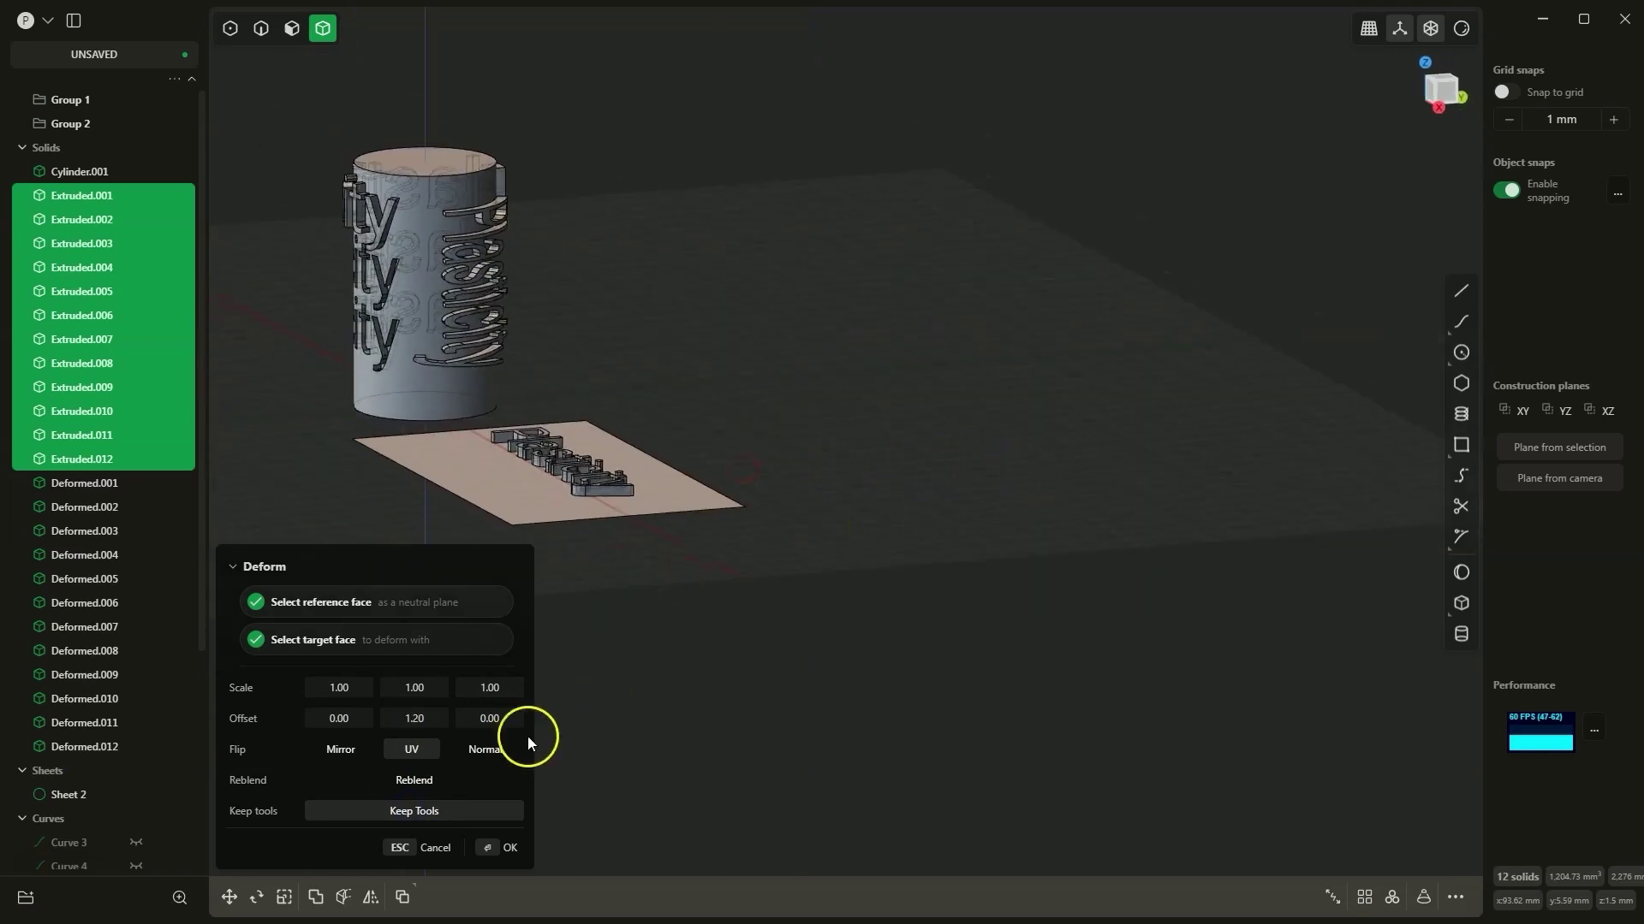
scroll(1058, 532, down, 3)
scroll(561, 276, up, 7)
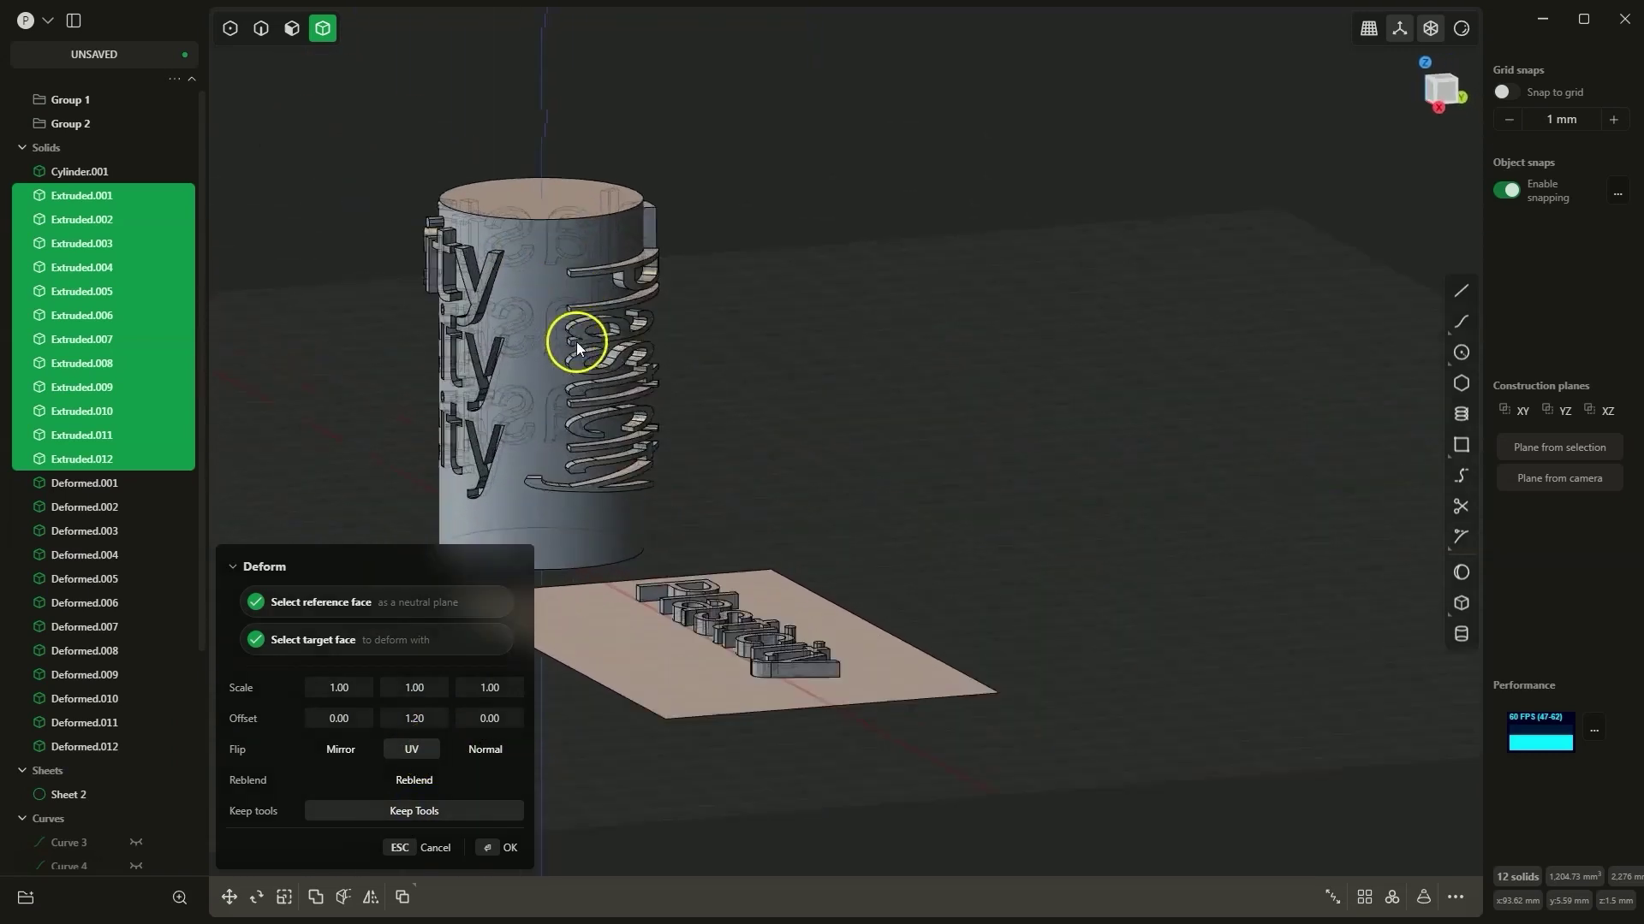
right_drag(577, 341, 643, 254)
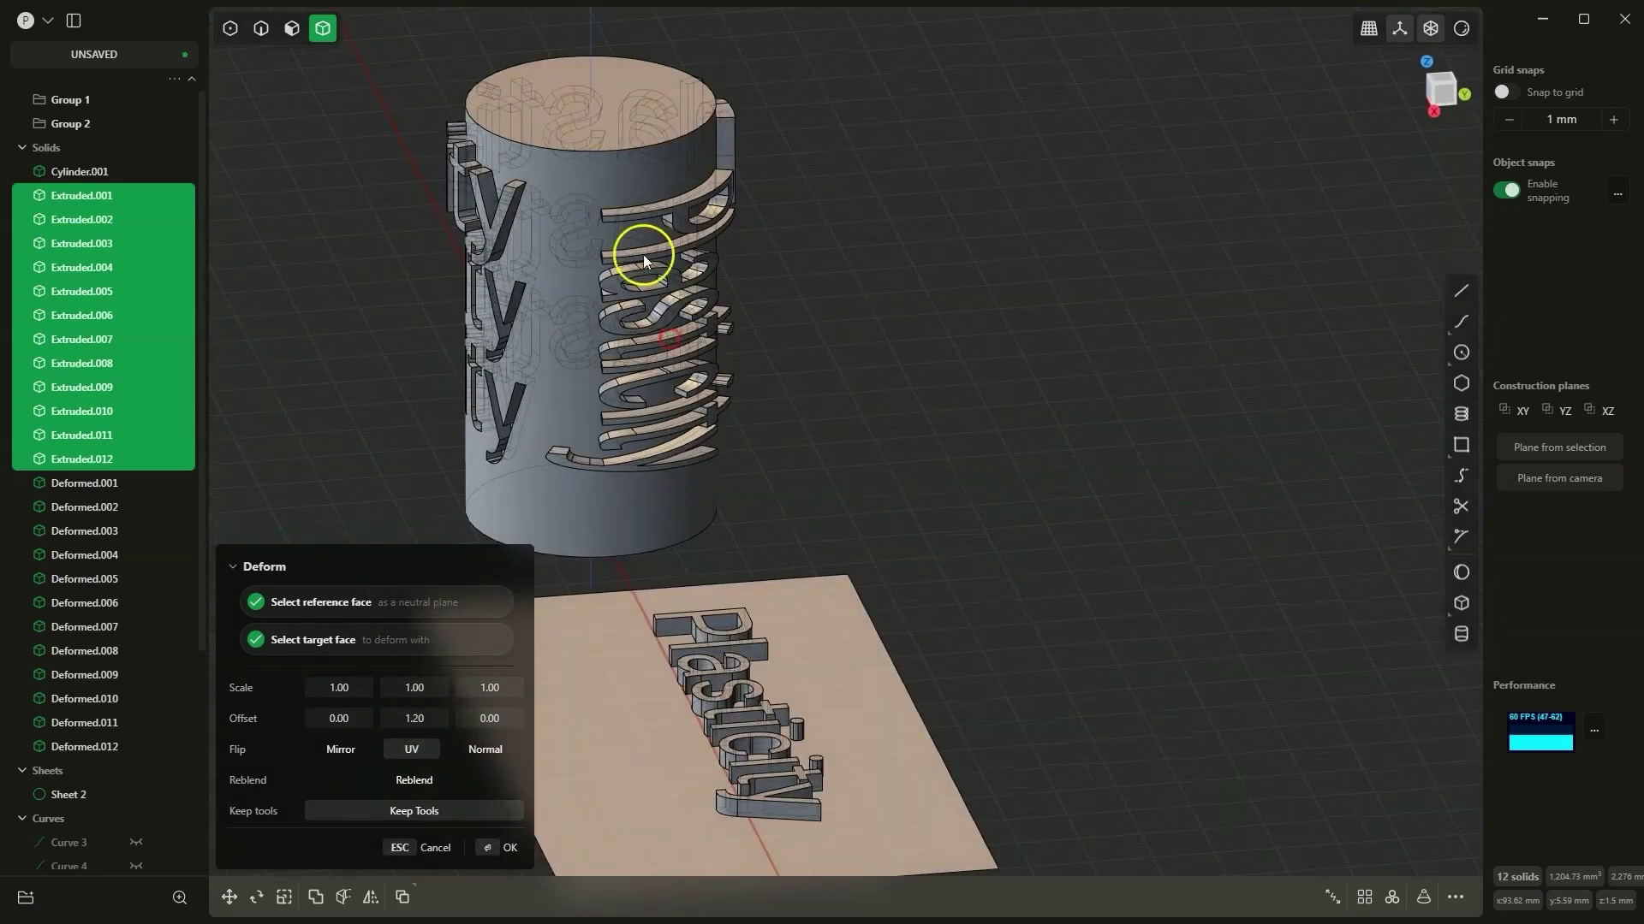
right_drag(661, 358, 382, 759)
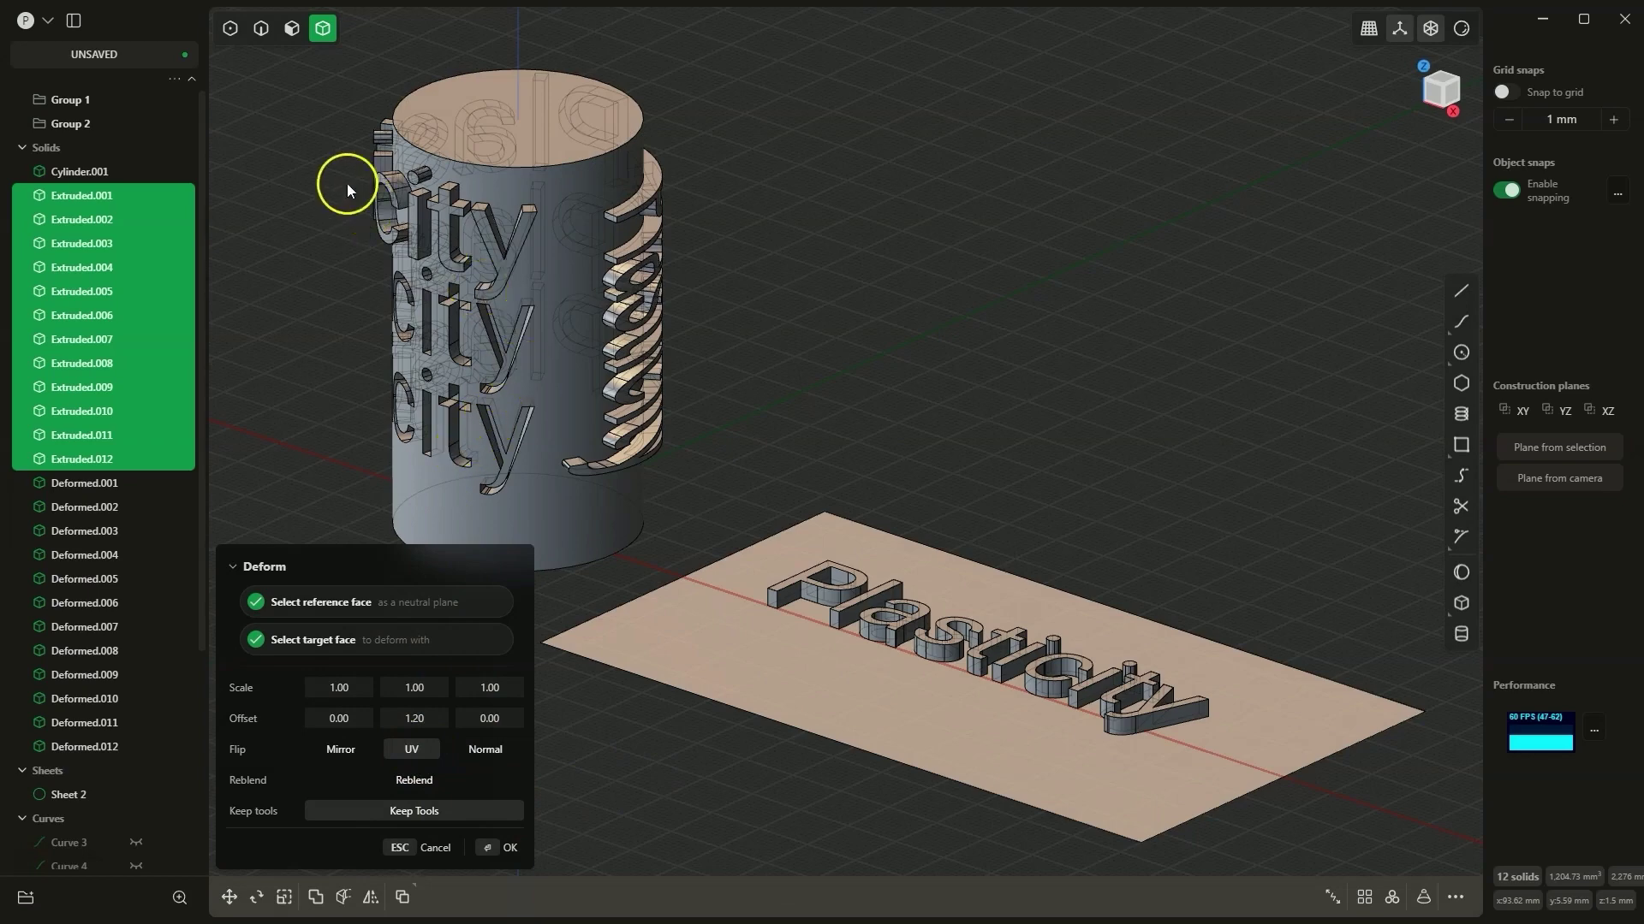
right_drag(404, 232, 448, 682)
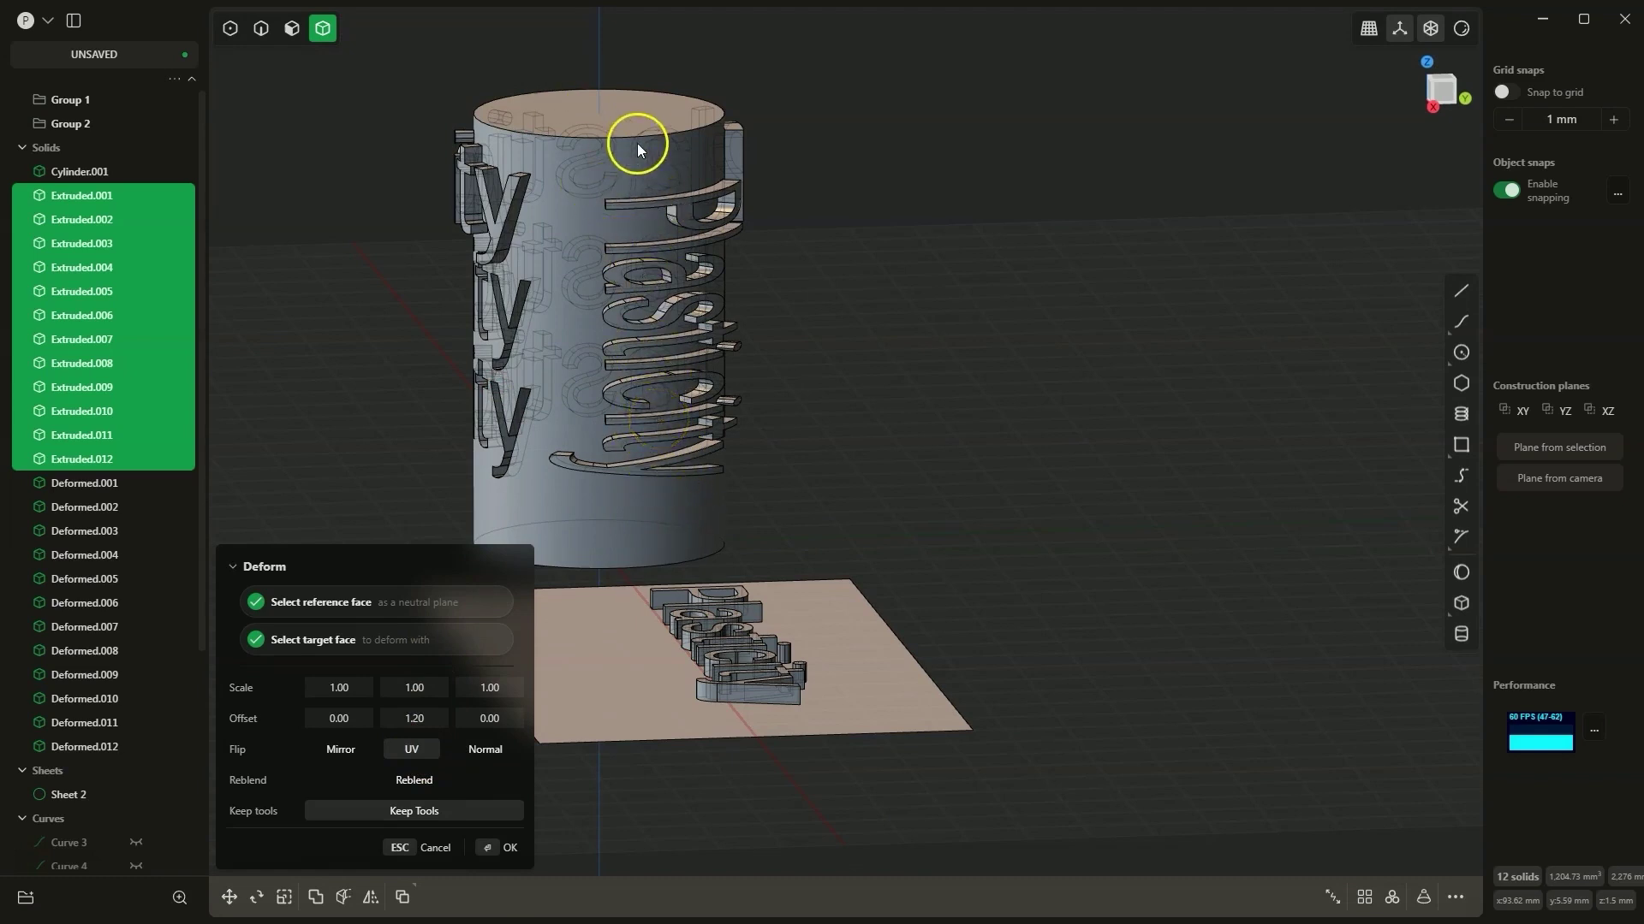
Preview the vertical letters with the Normal flip on, switch the flip off again, and confirm the Deform.
click(475, 749)
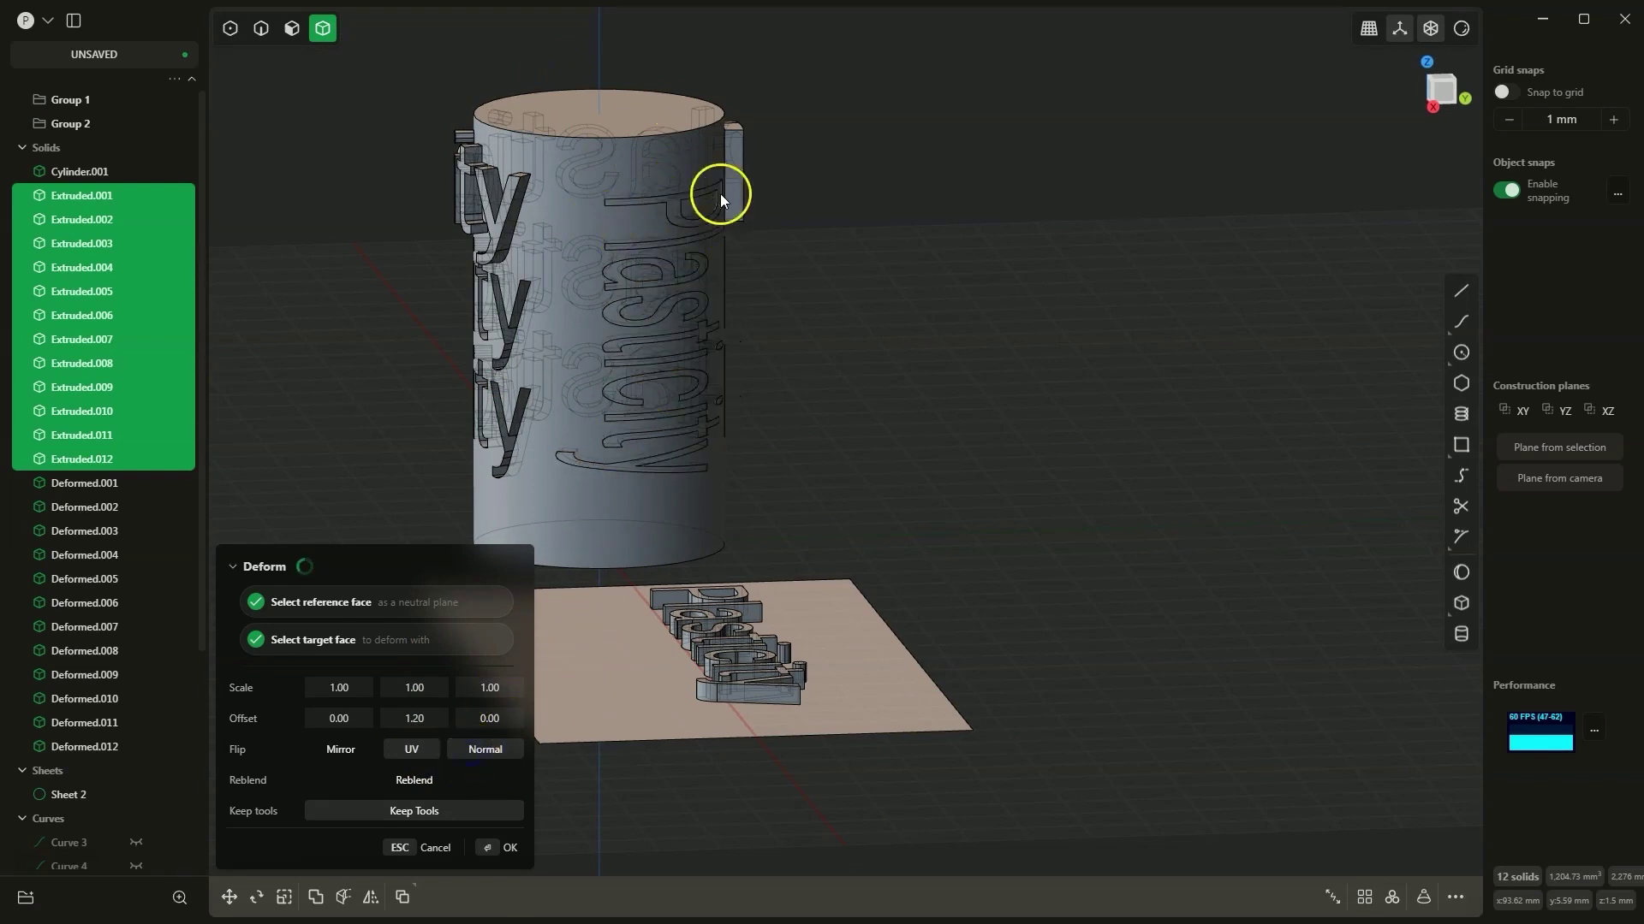
middle_drag(635, 197, 644, 250)
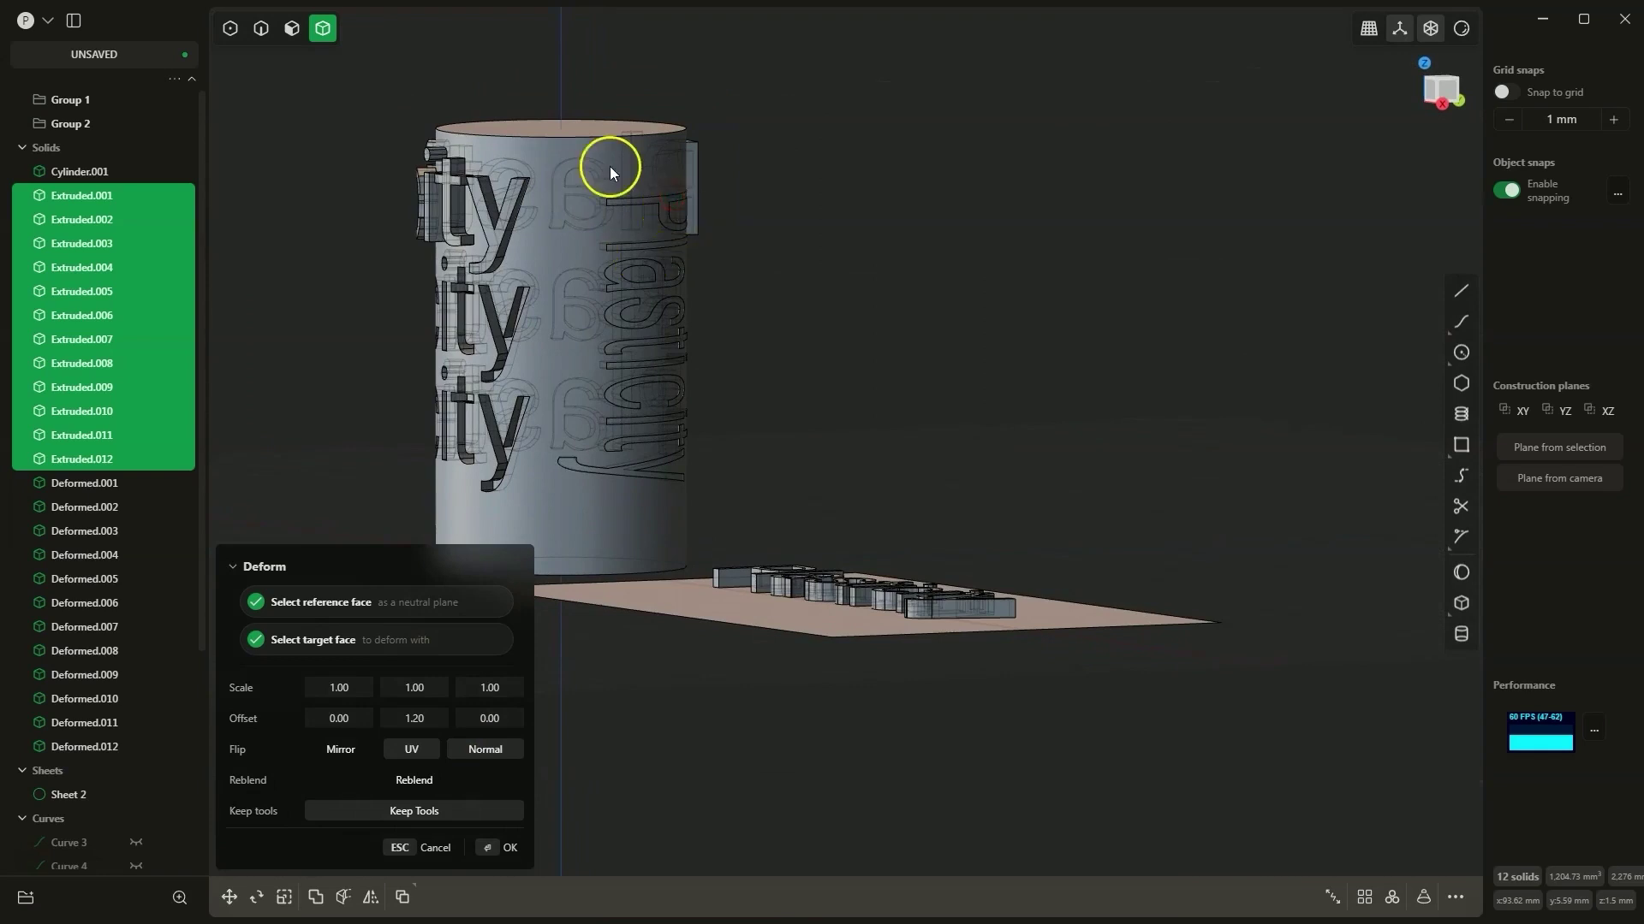
middle_drag(609, 166, 599, 159)
click(473, 748)
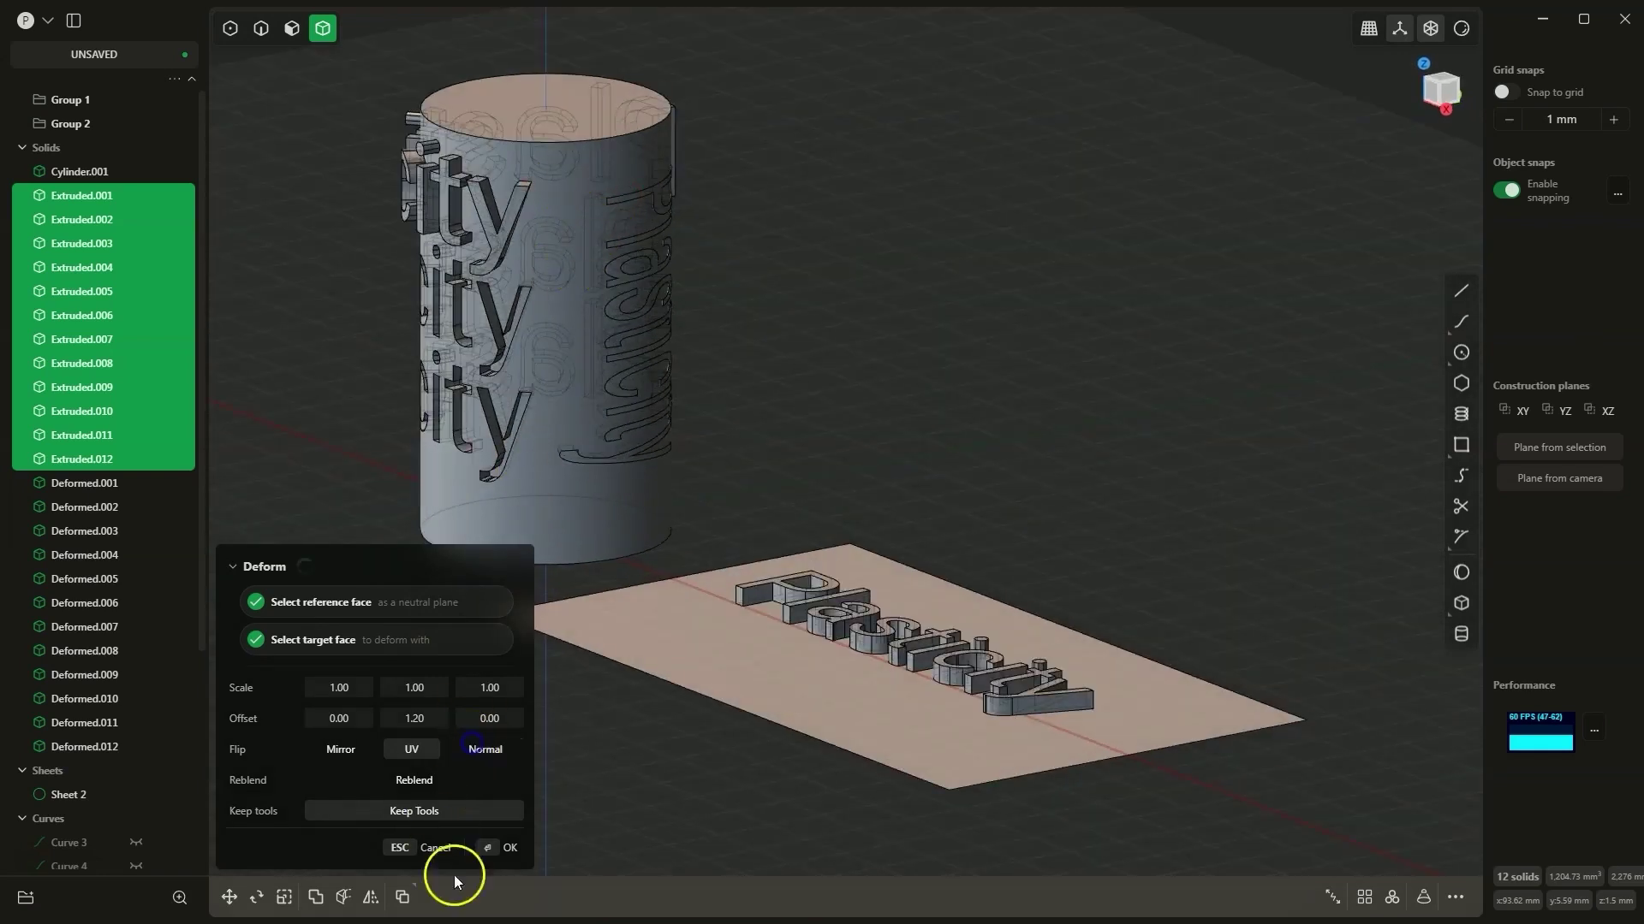
click(489, 849)
click(1133, 194)
Create a sphere centred on the red axis at about x -117 mm, on the cylinder's side opposite the flat sheet.
middle_drag(1270, 178, 933, 366)
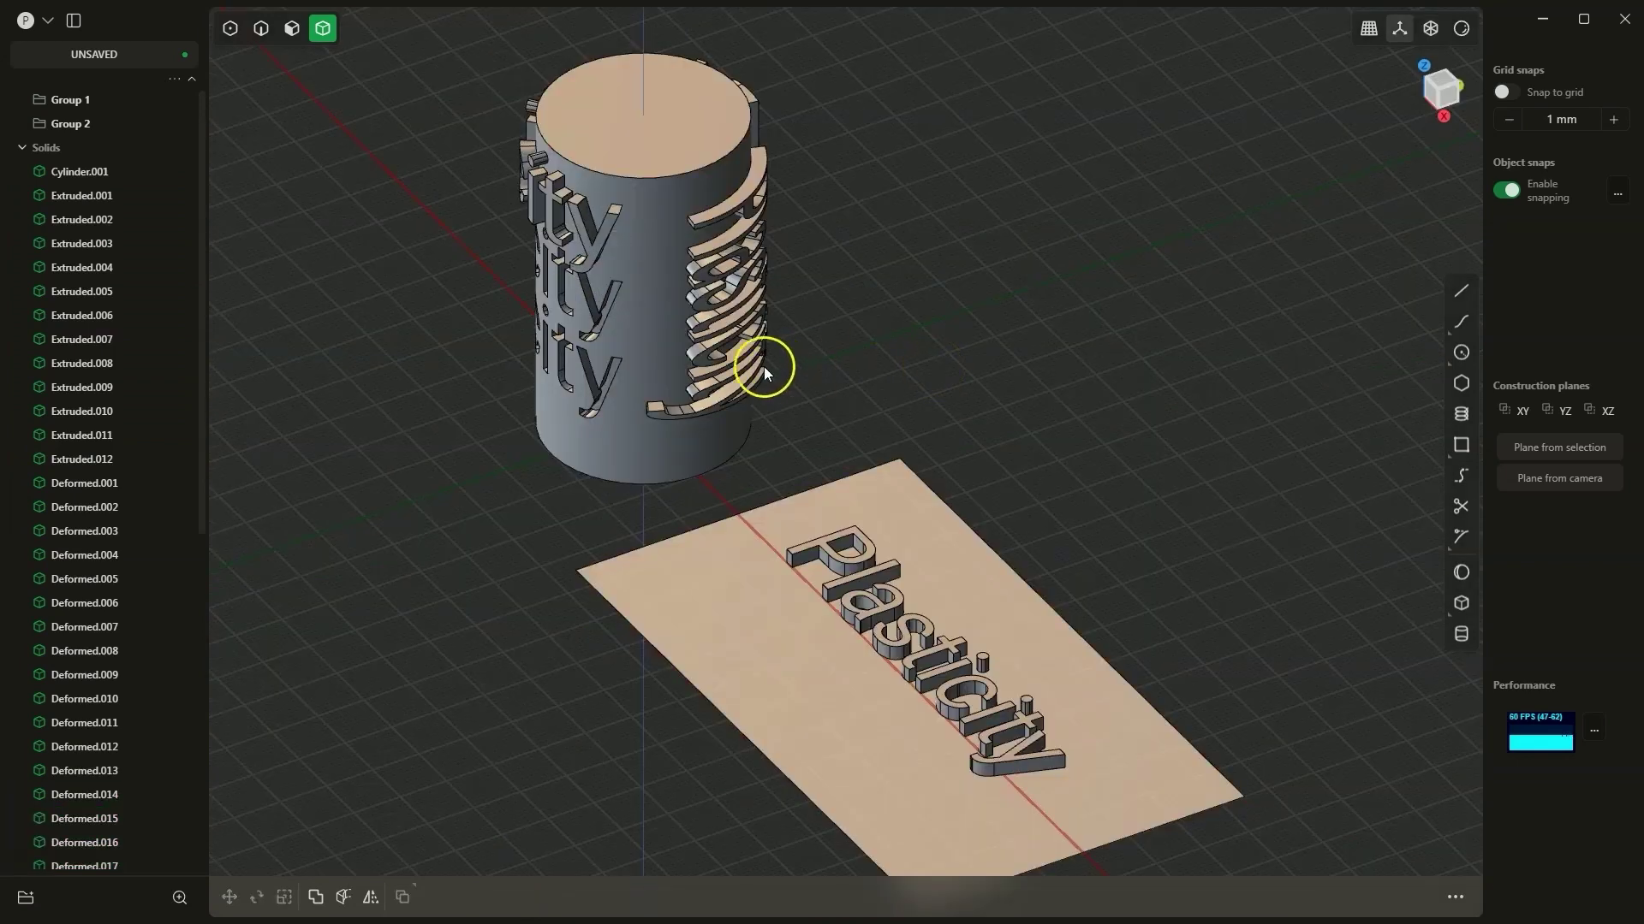
scroll(950, 352, down, 3)
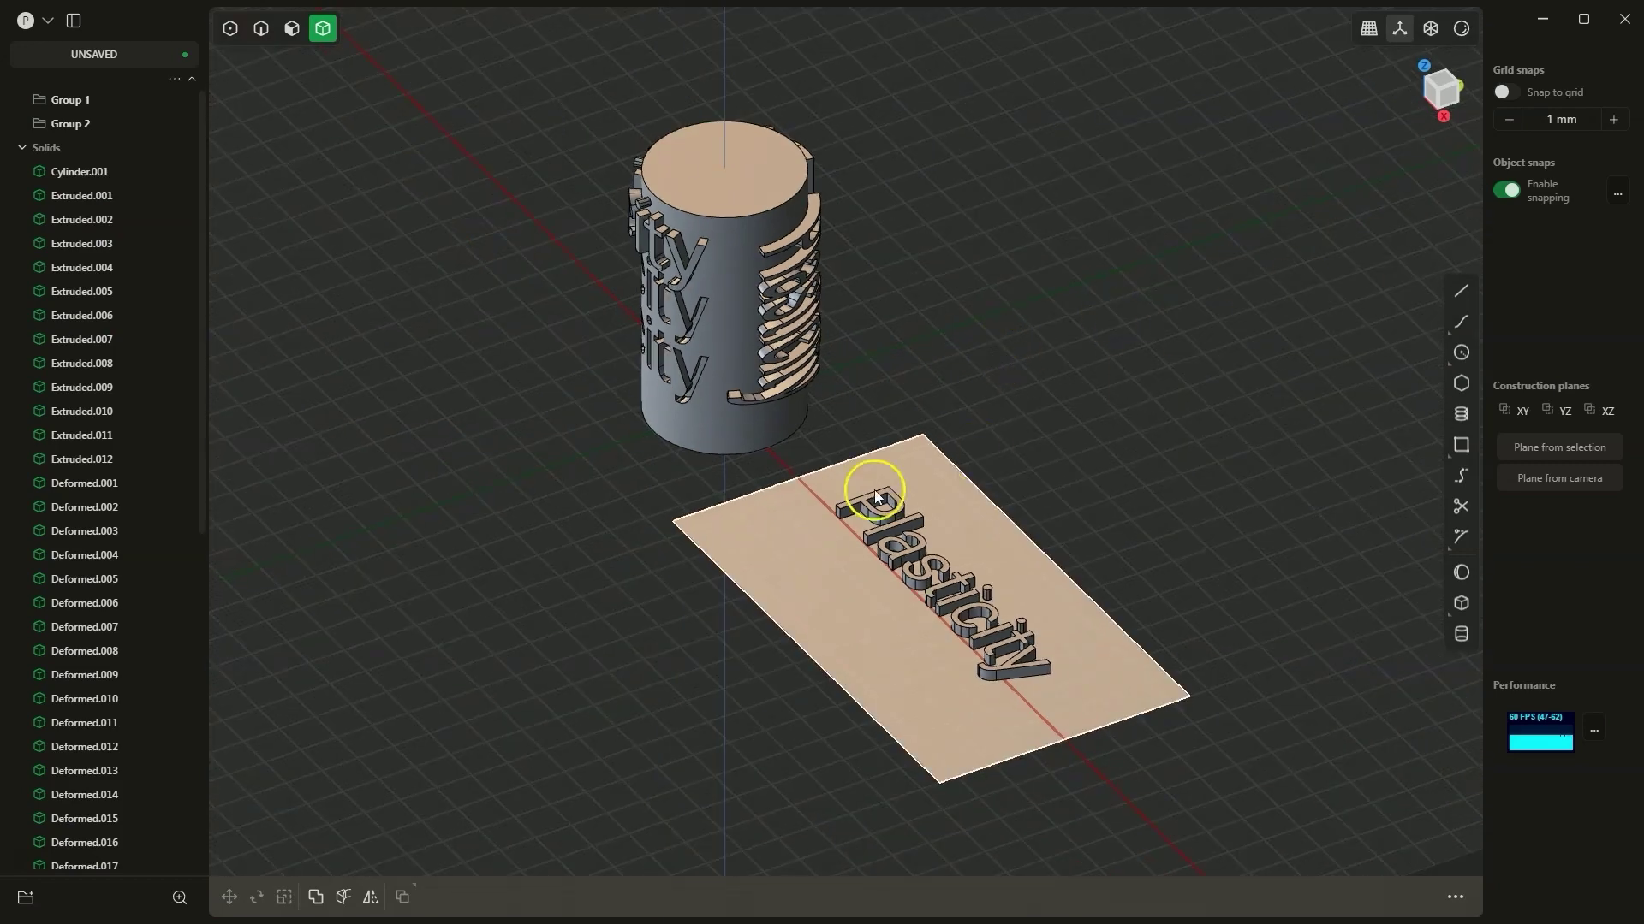
scroll(849, 492, down, 2)
middle_drag(833, 569, 901, 558)
scroll(901, 558, down, 3)
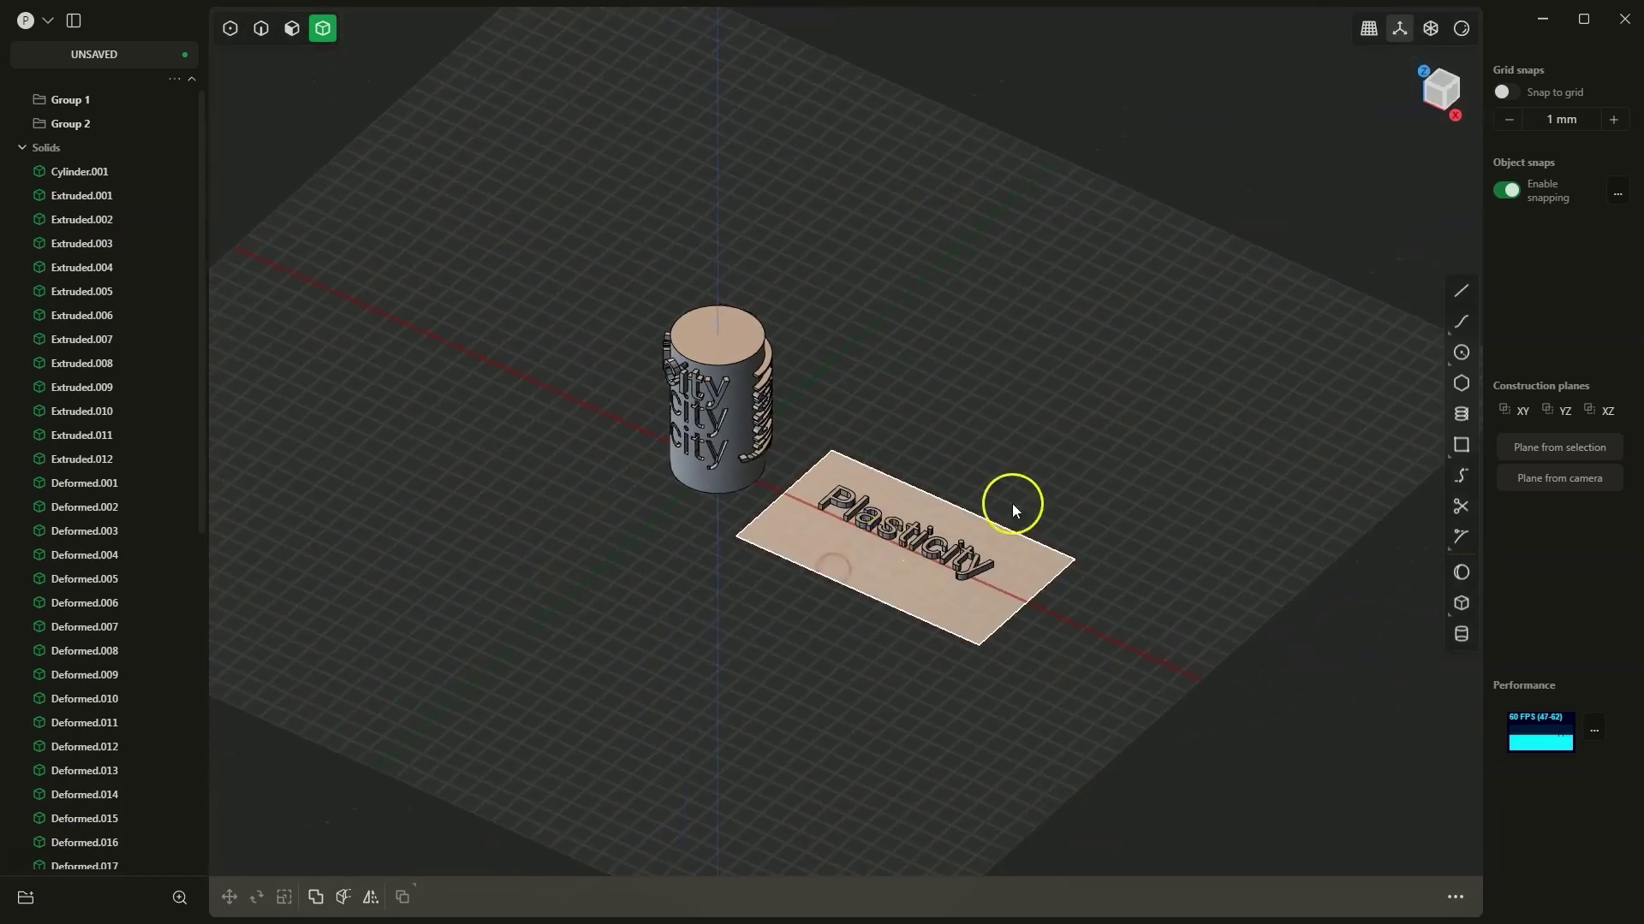
click(1462, 571)
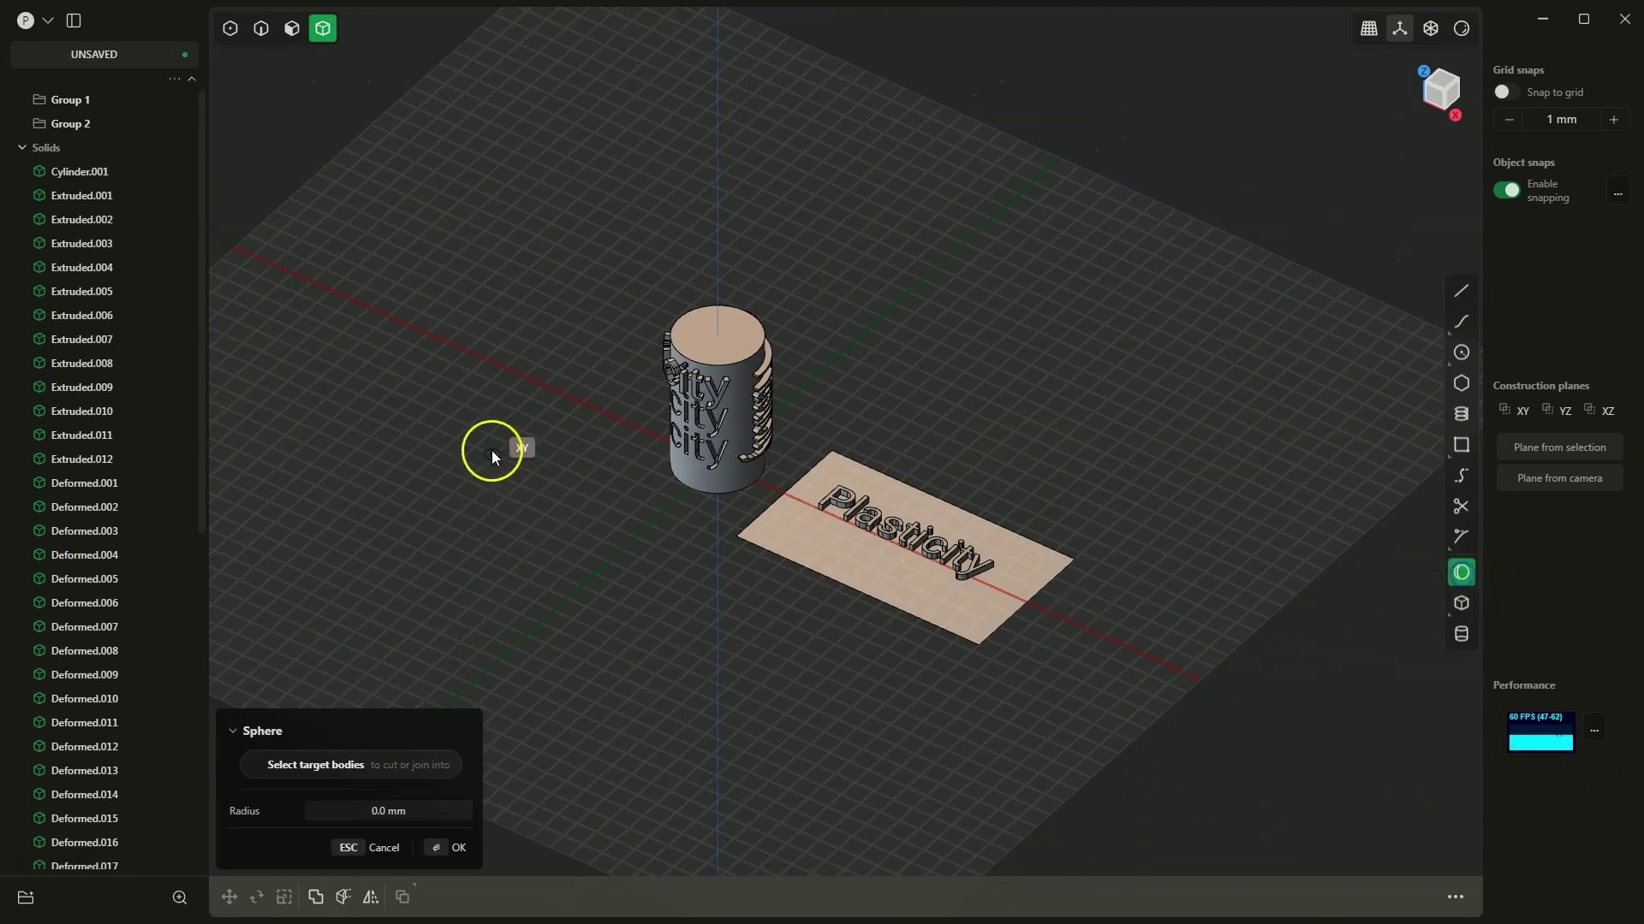
click(490, 363)
click(563, 402)
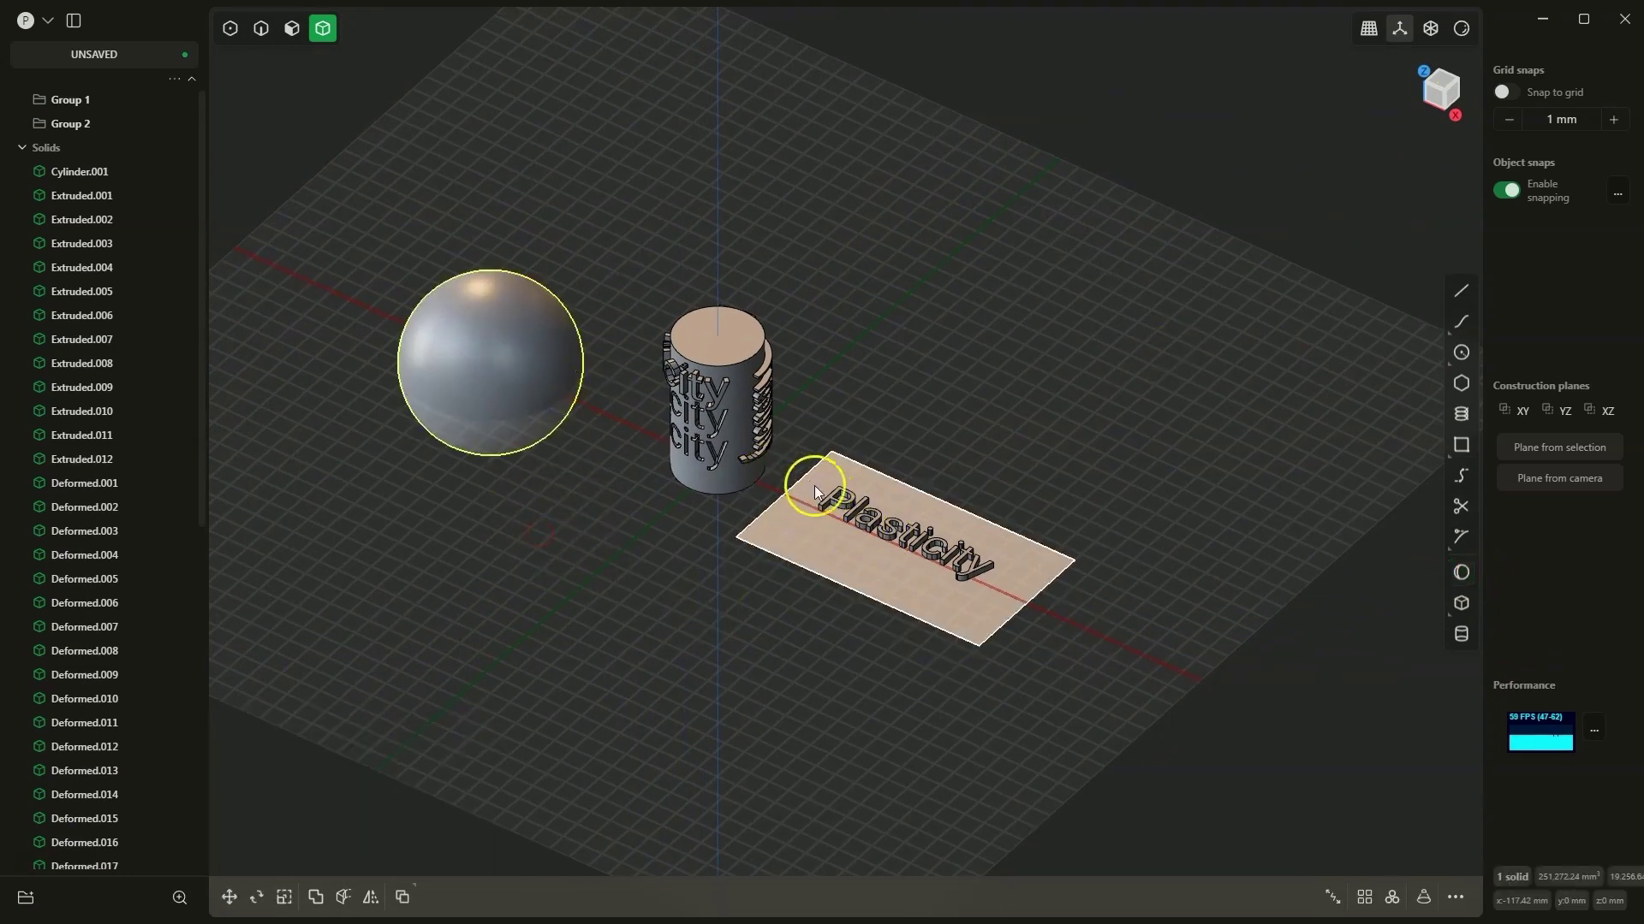
Start a Deform of the flat extruded "Plasticity" letters, with the flat sheet as reference face and the sphere's surface as target face.
drag(803, 472, 1008, 593)
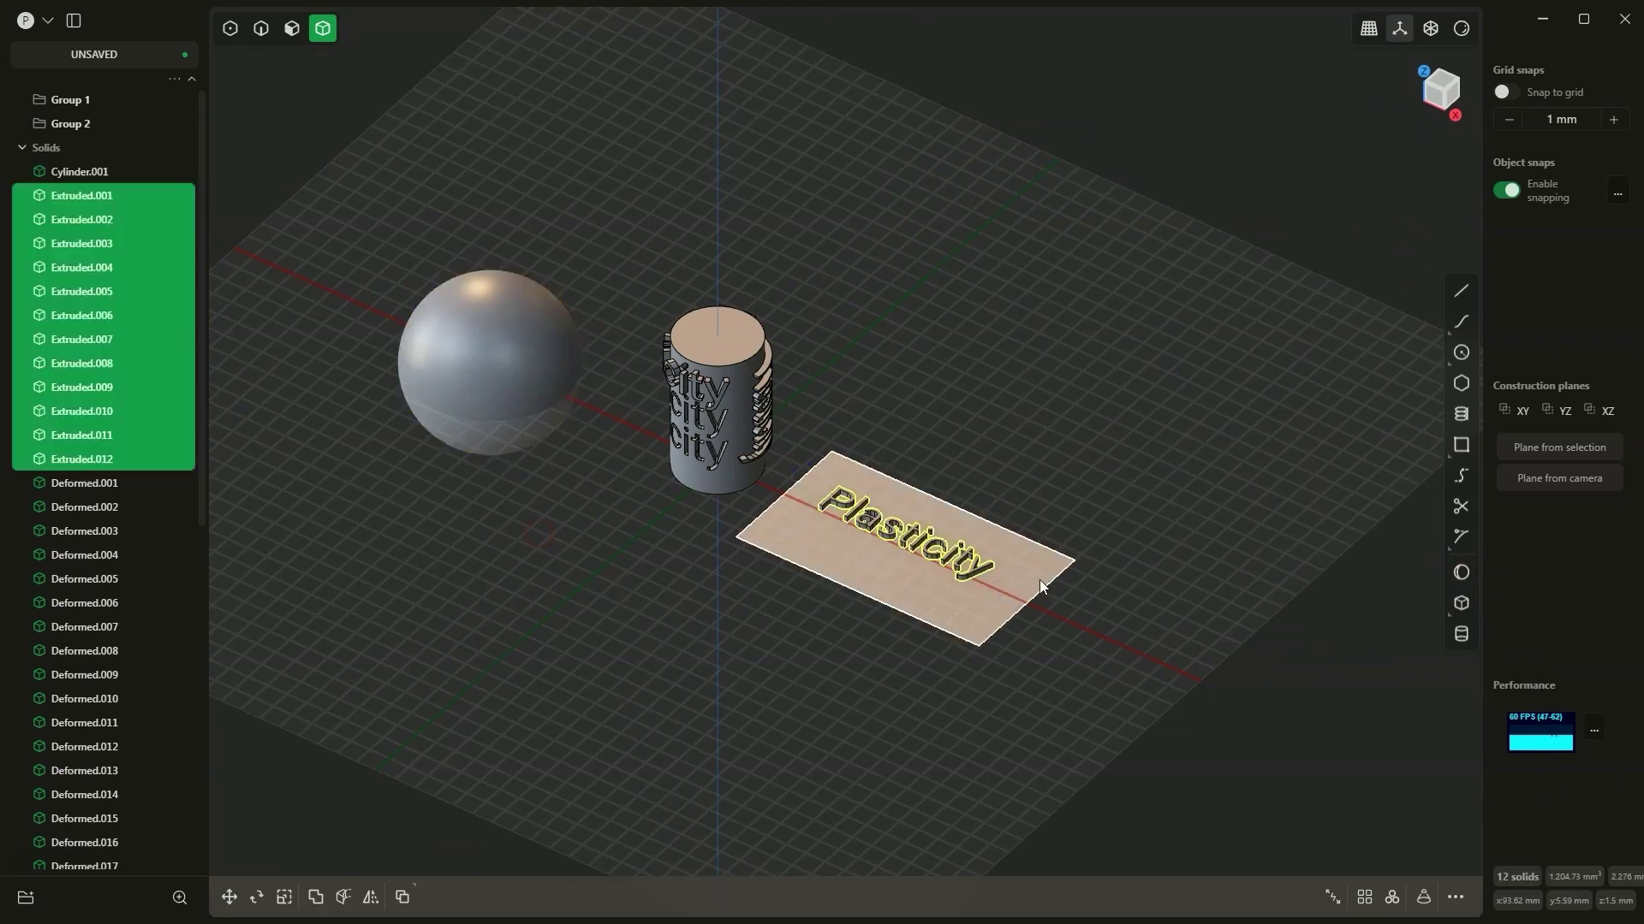
key(f)
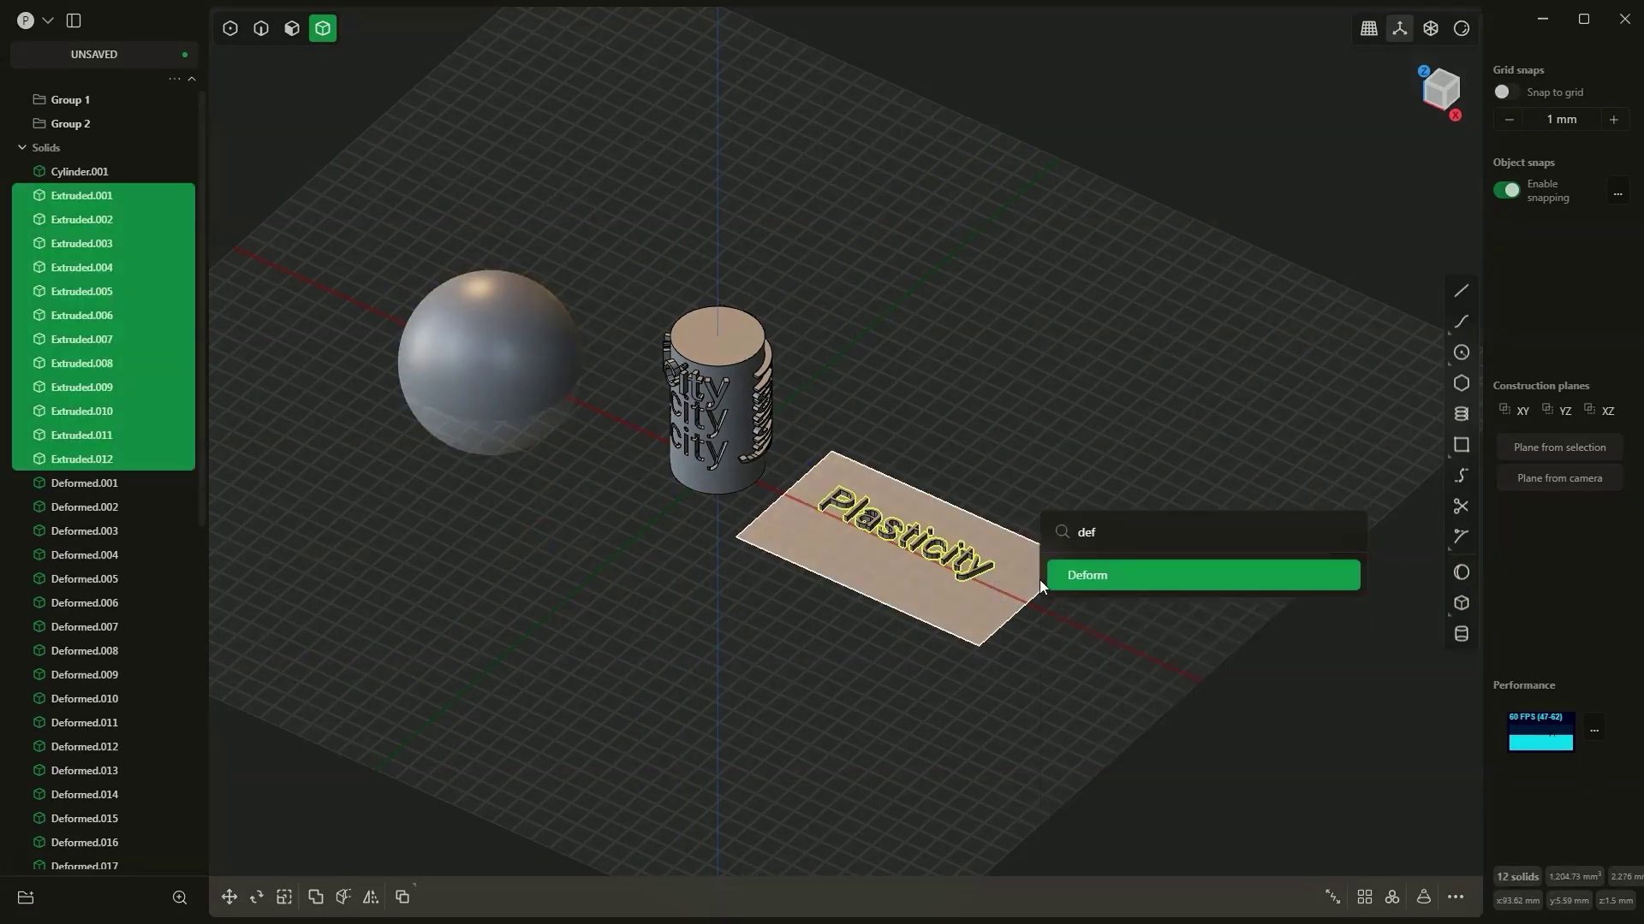
click(1066, 577)
click(874, 577)
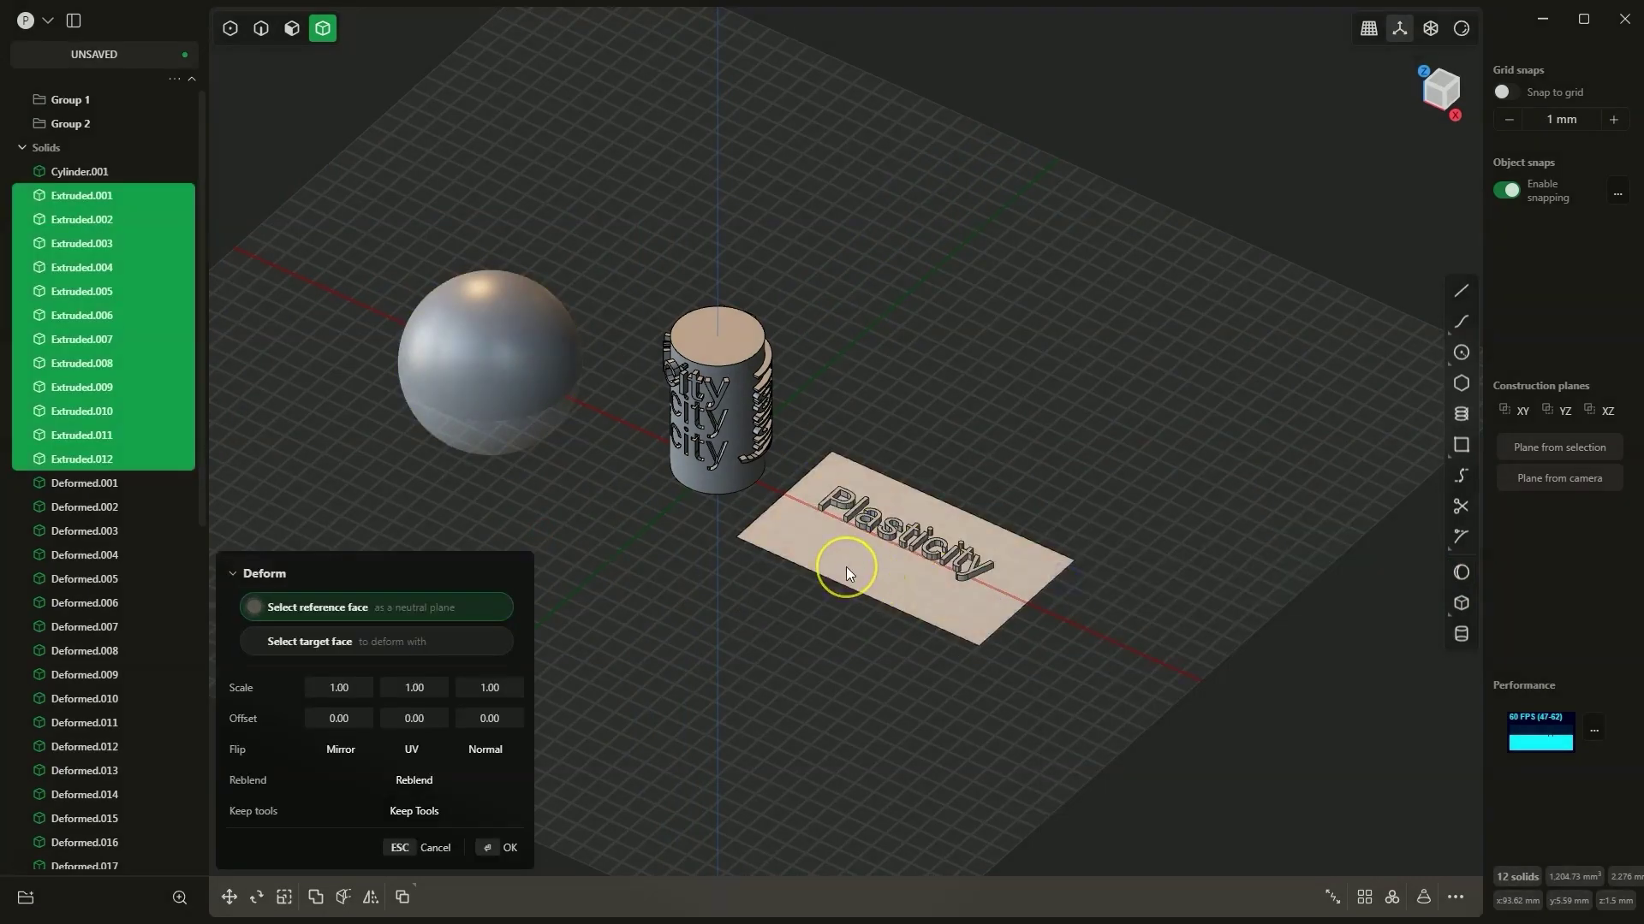
click(846, 567)
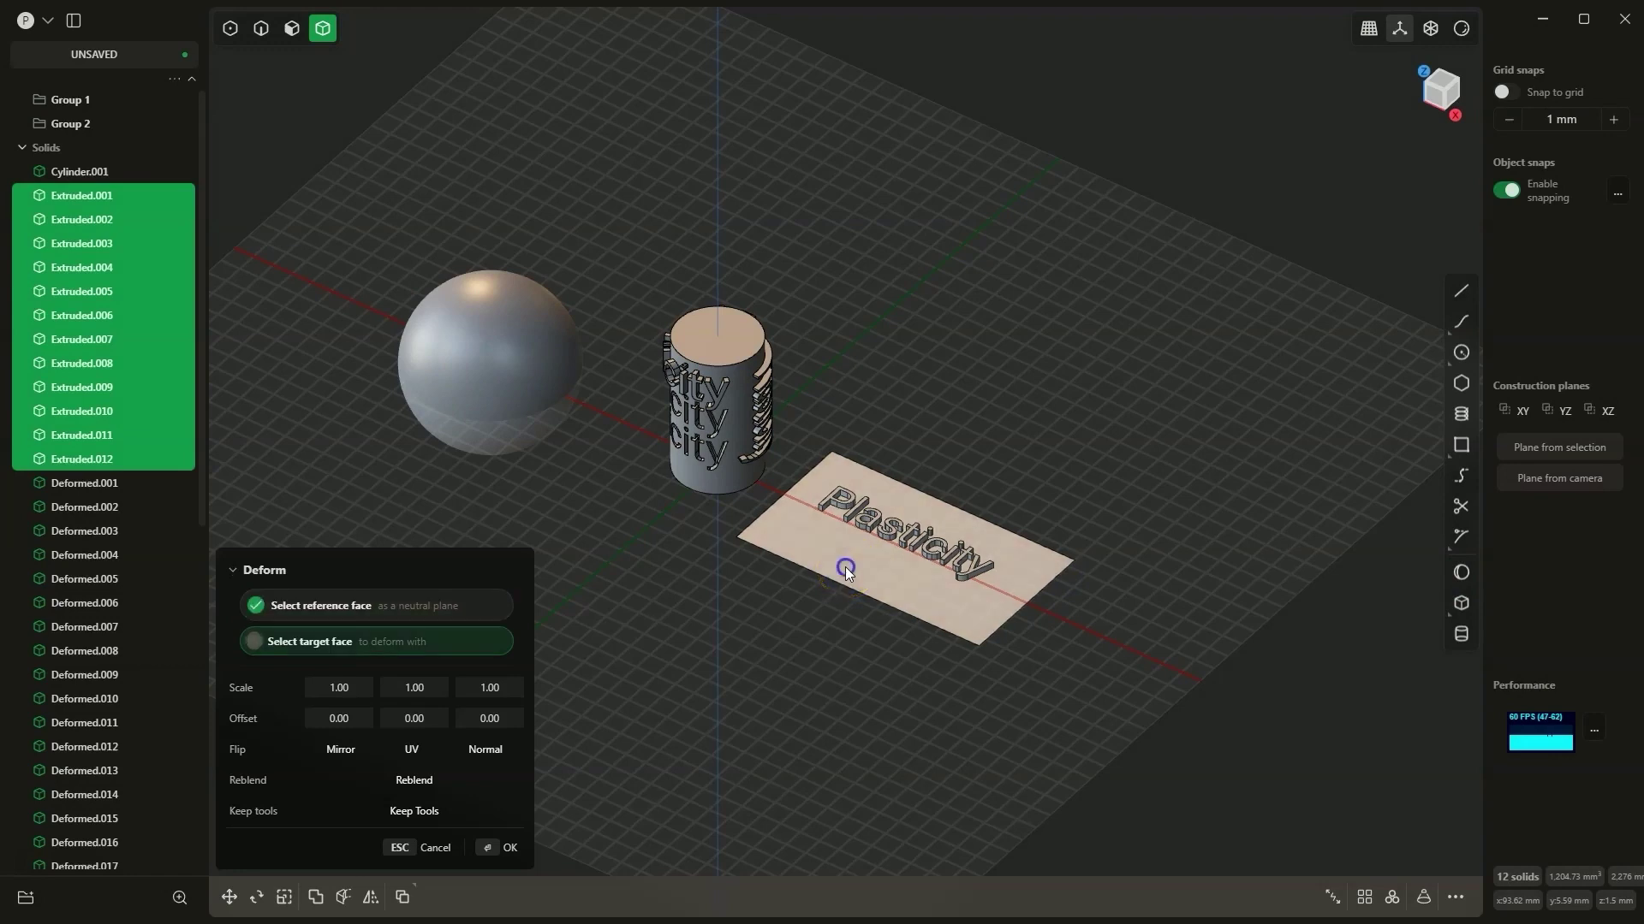
click(492, 390)
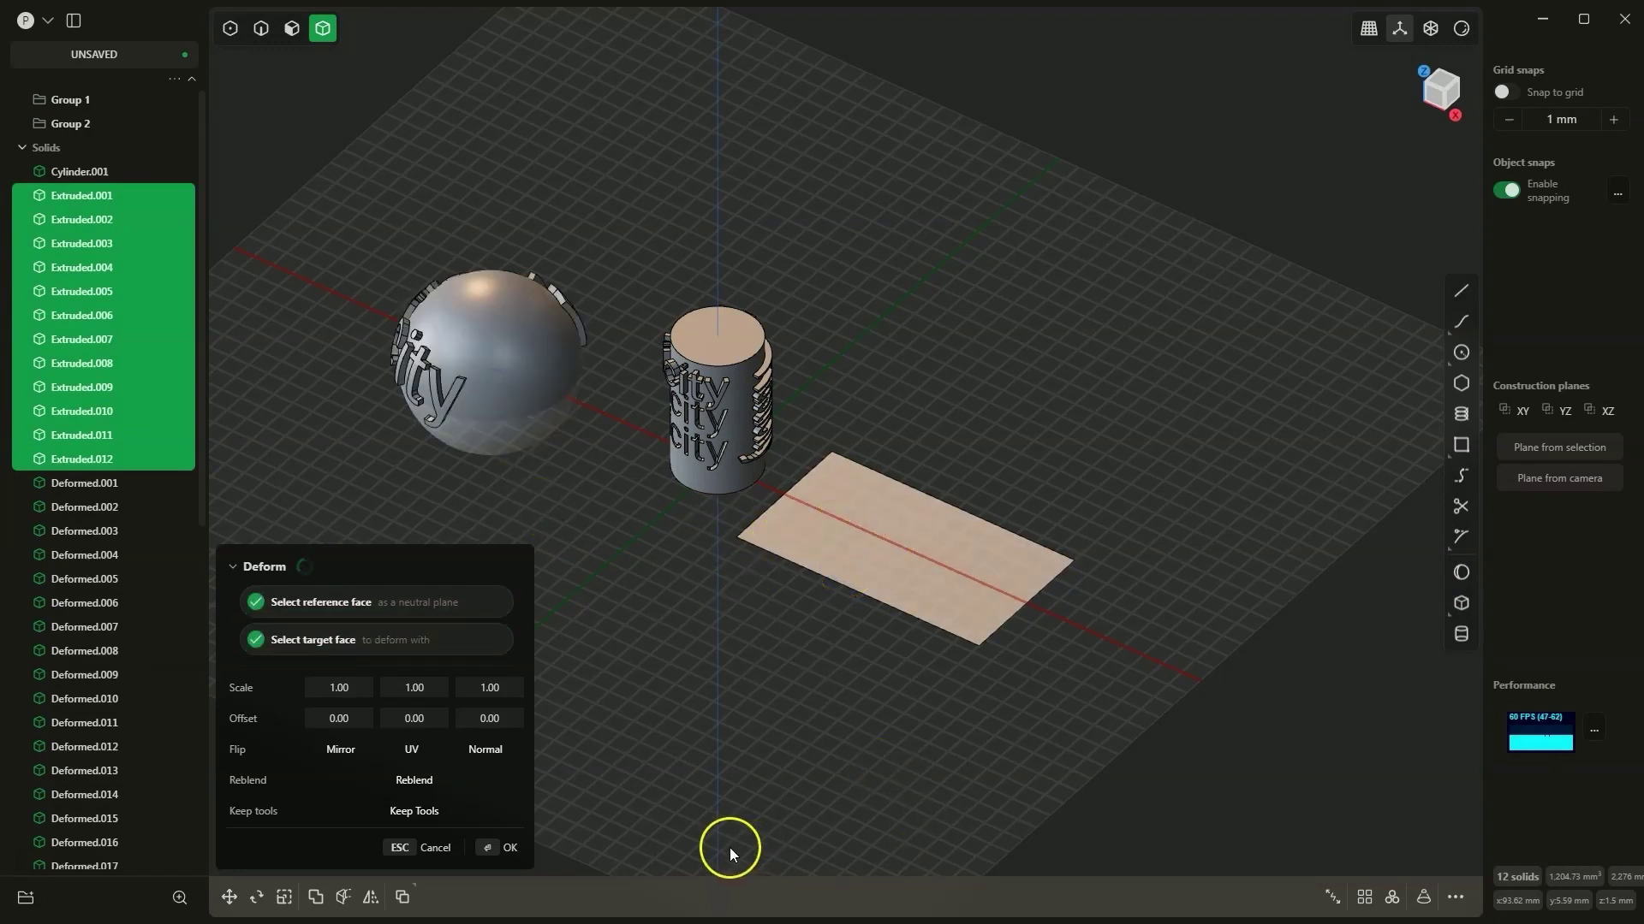
Turn on Keep Tools for the Deform onto the sphere, confirm it, and deselect the letters.
click(398, 811)
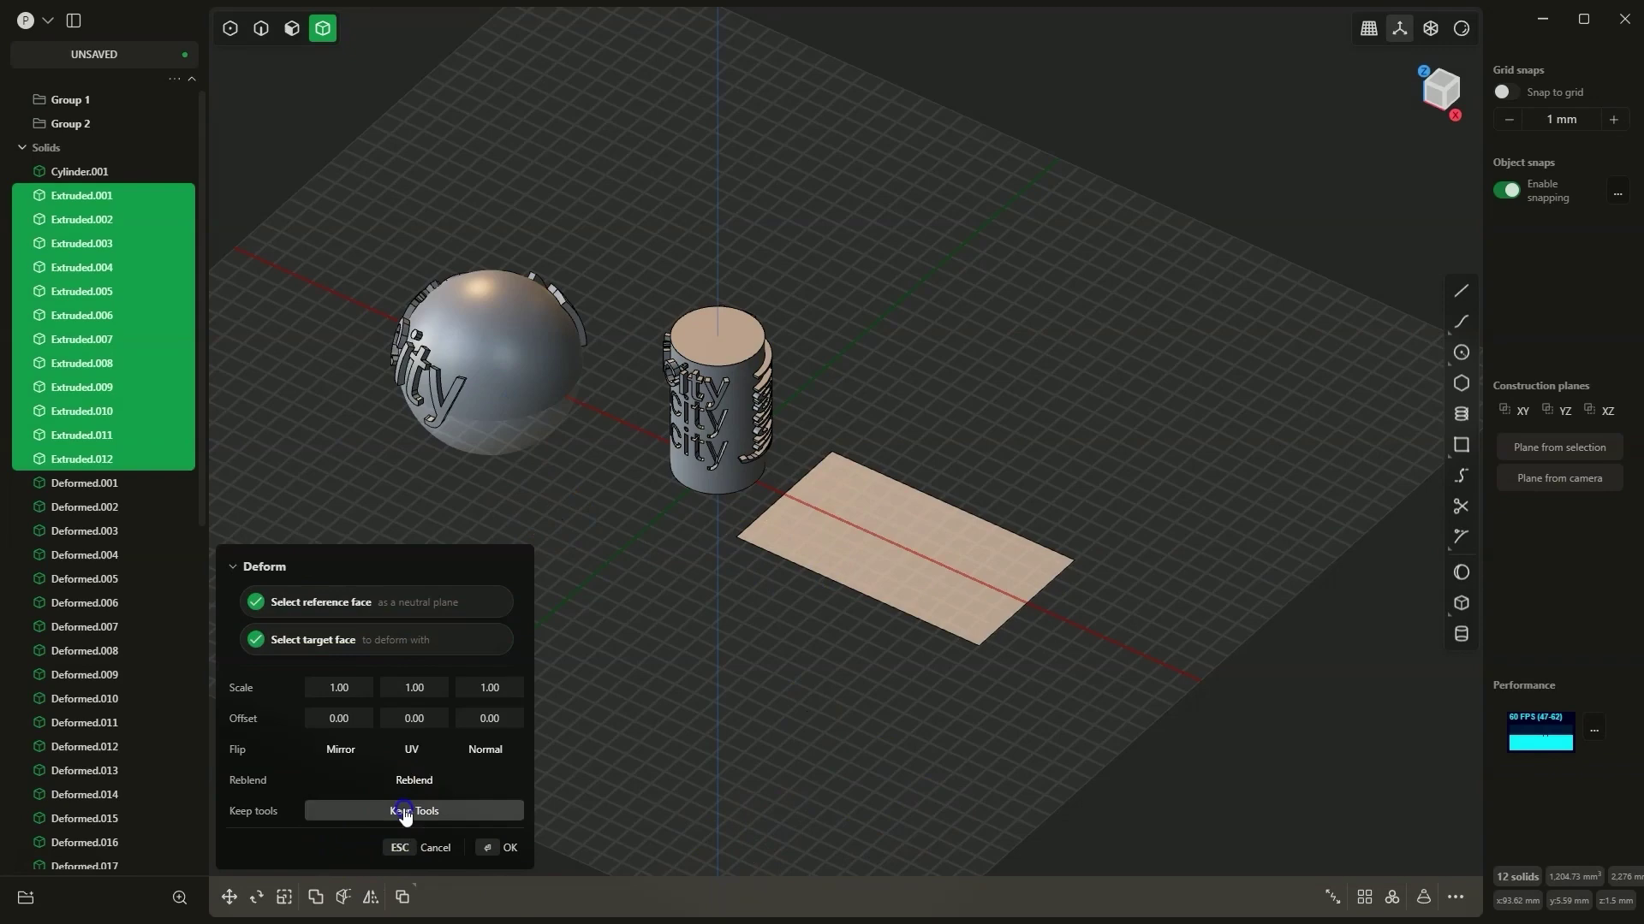
click(504, 856)
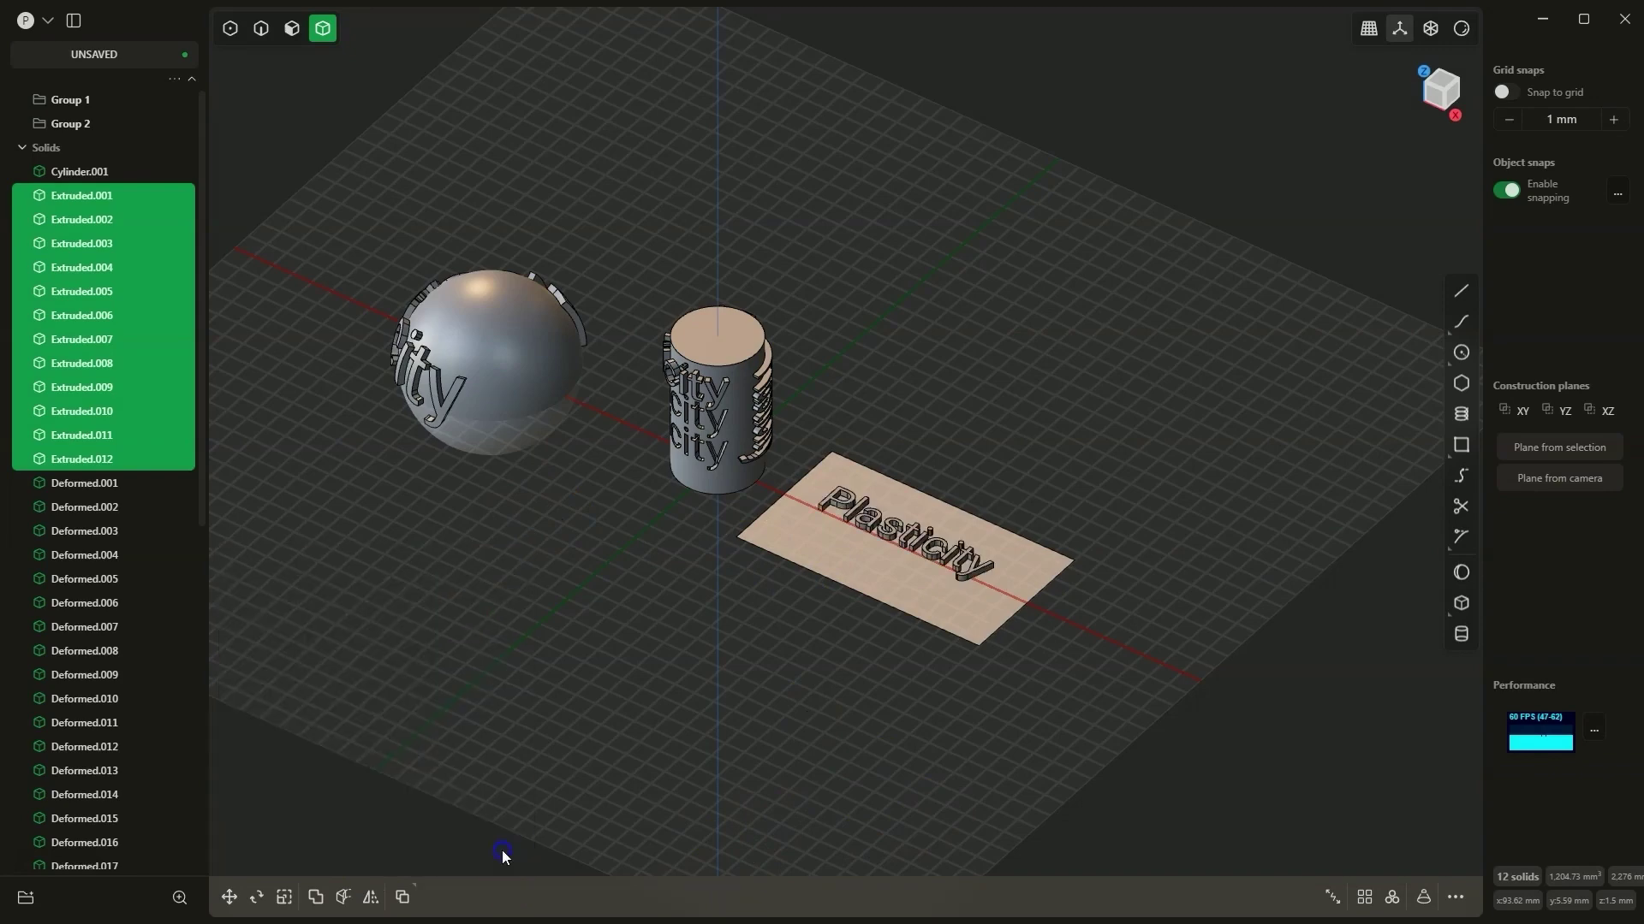
click(641, 606)
Examine the lettering on the sphere and the preserved flat letters on the sheet from several angles.
right_drag(640, 606, 531, 544)
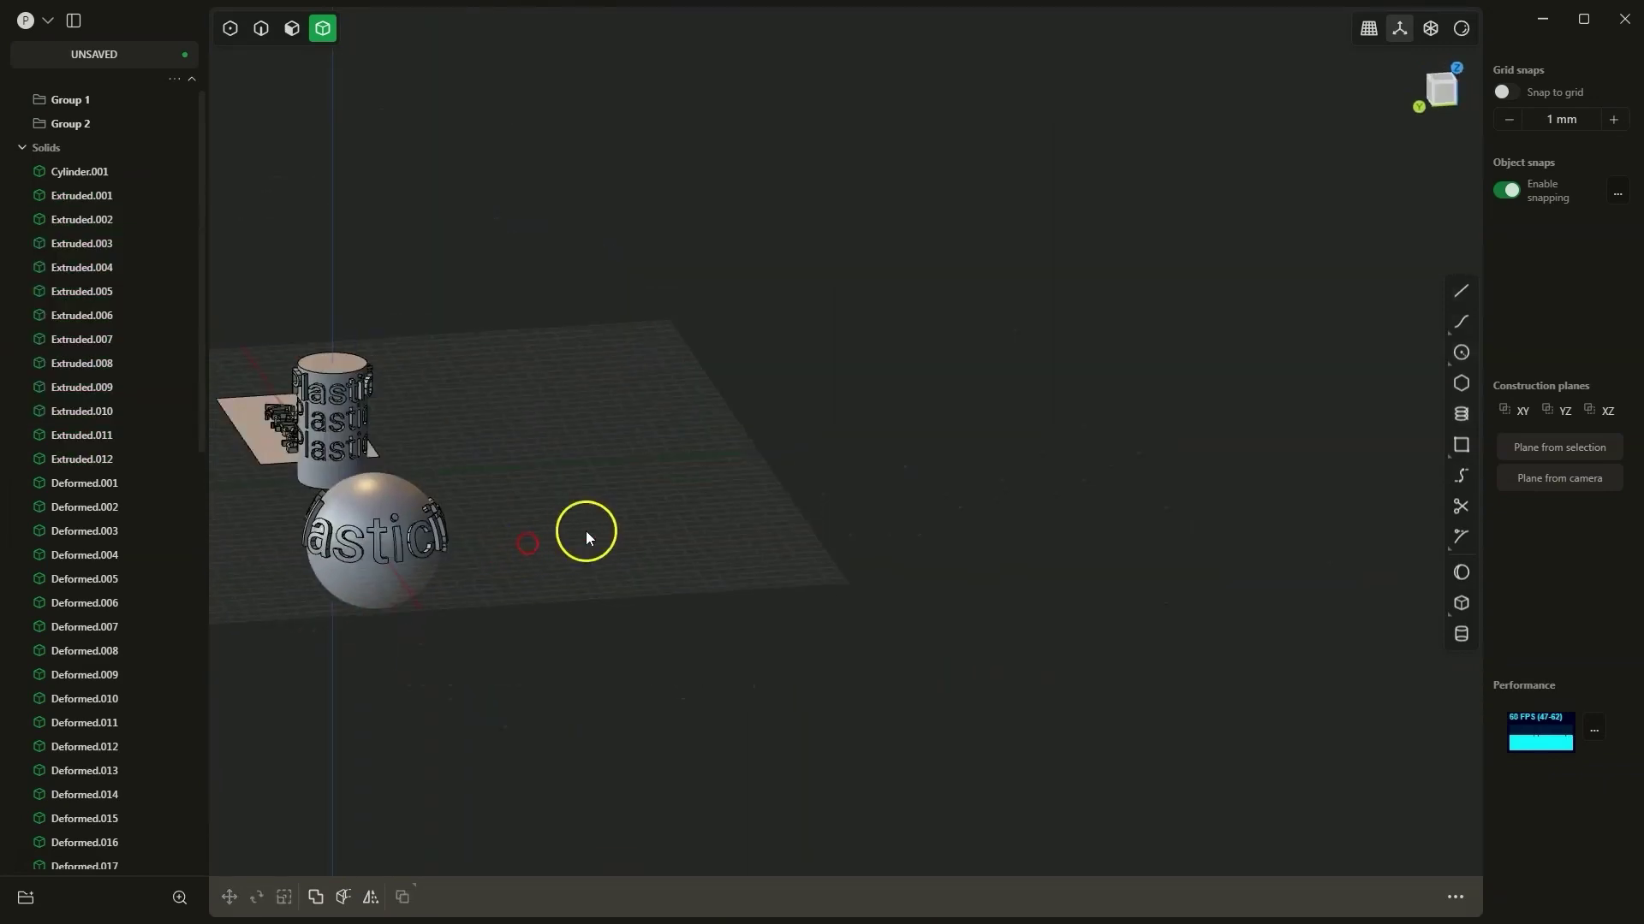
right_drag(325, 582, 416, 567)
middle_drag(313, 522, 814, 486)
scroll(788, 479, up, 3)
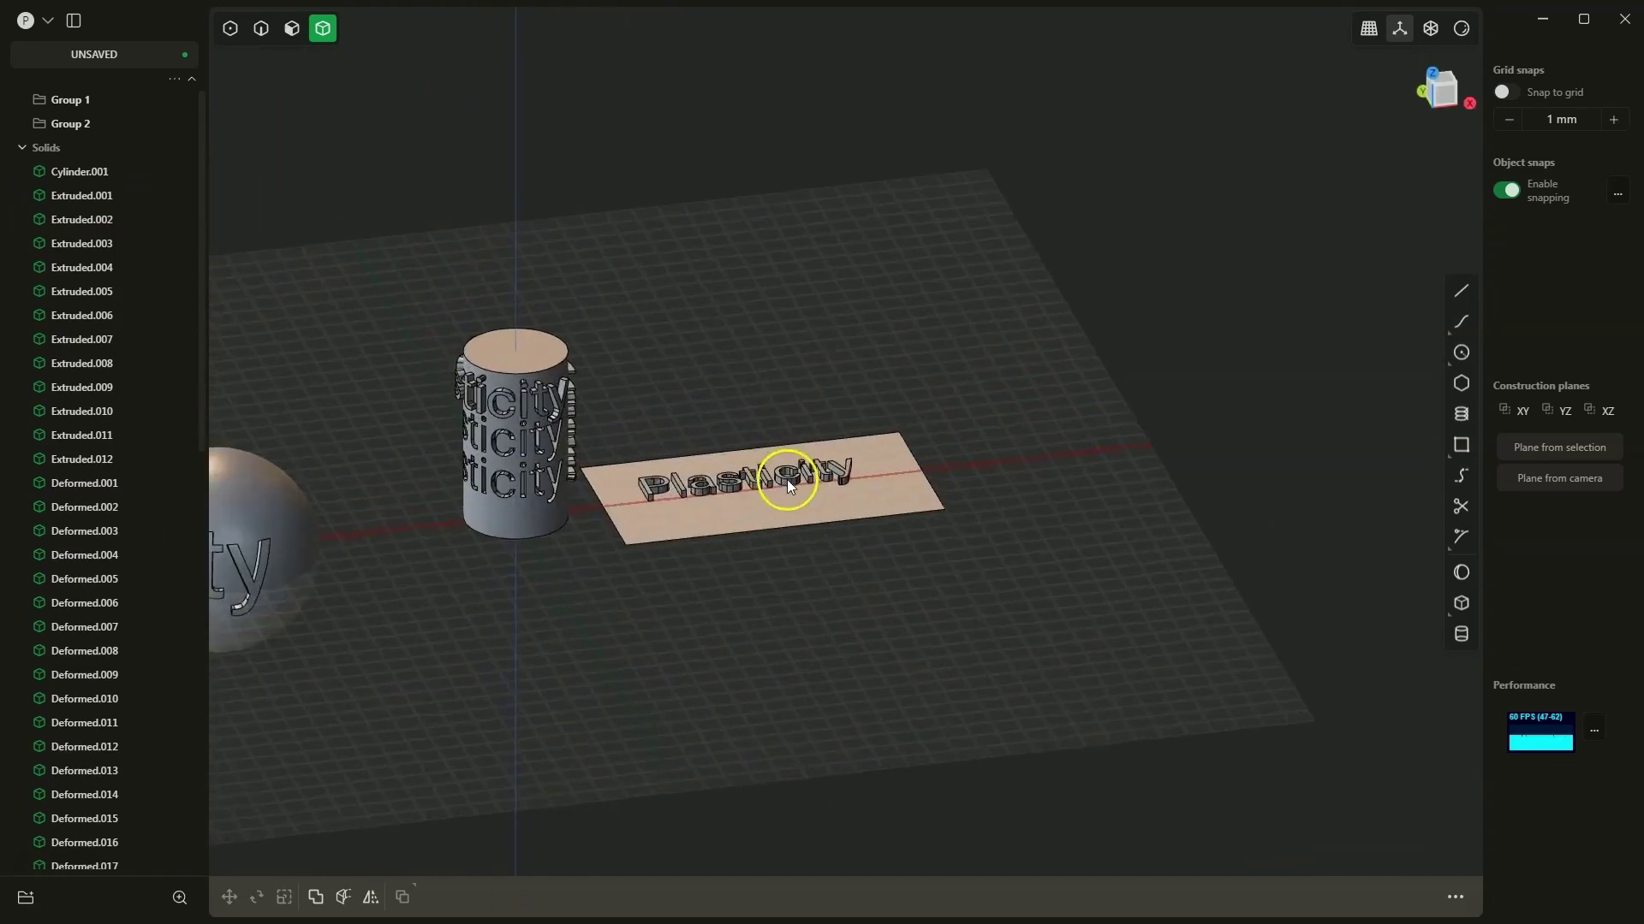
scroll(623, 506, up, 5)
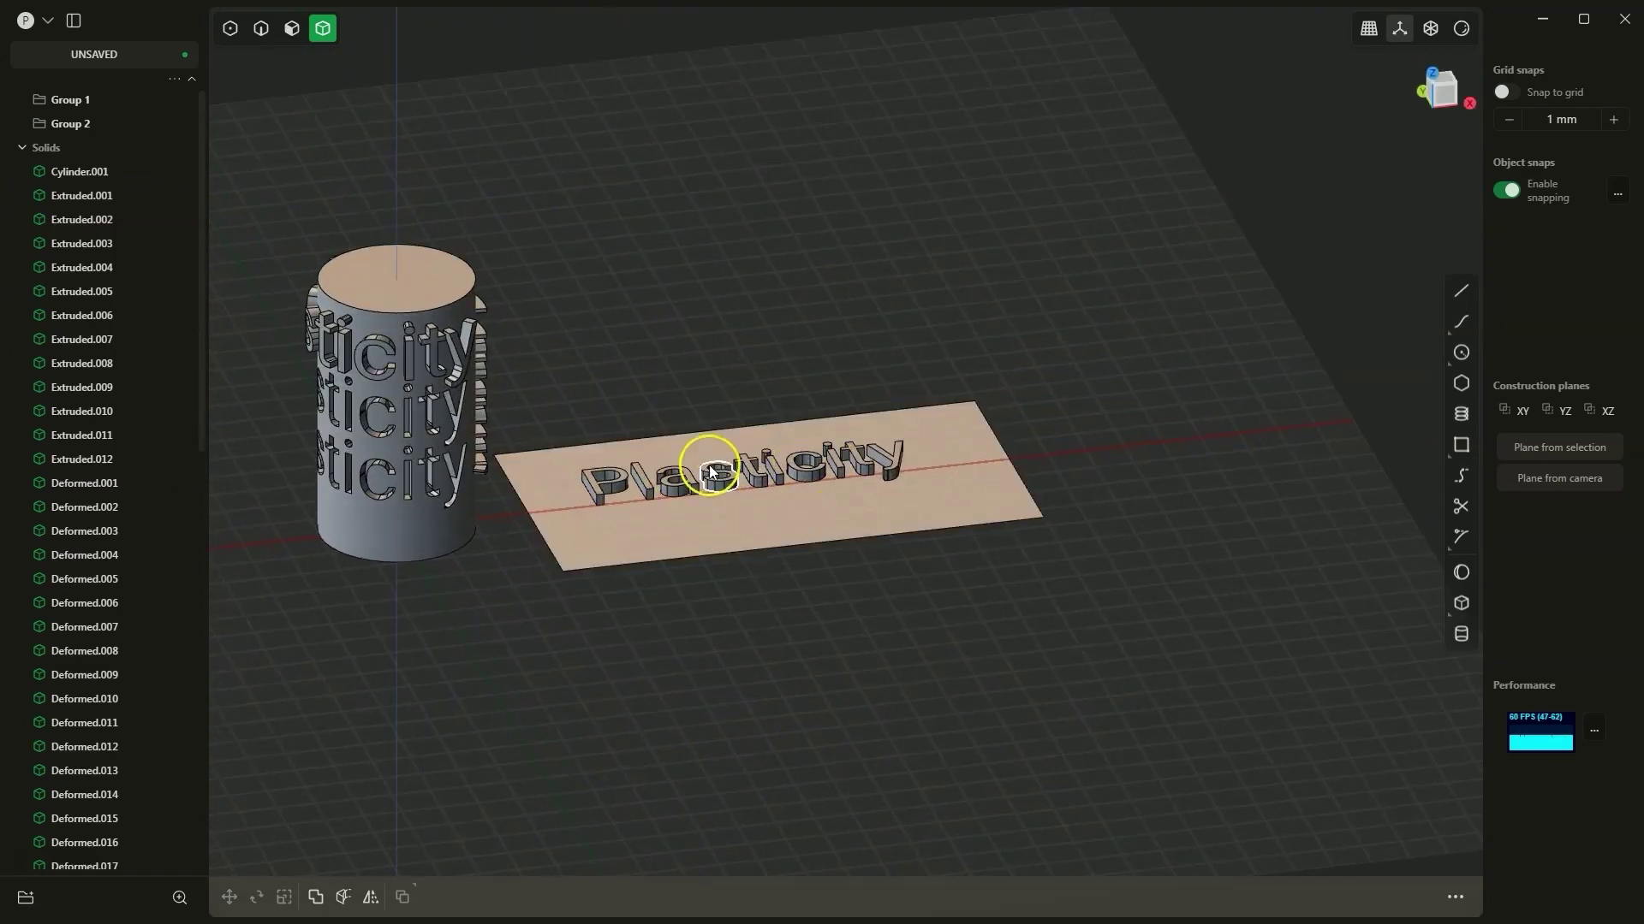
scroll(715, 472, up, 1)
click(883, 346)
click(851, 495)
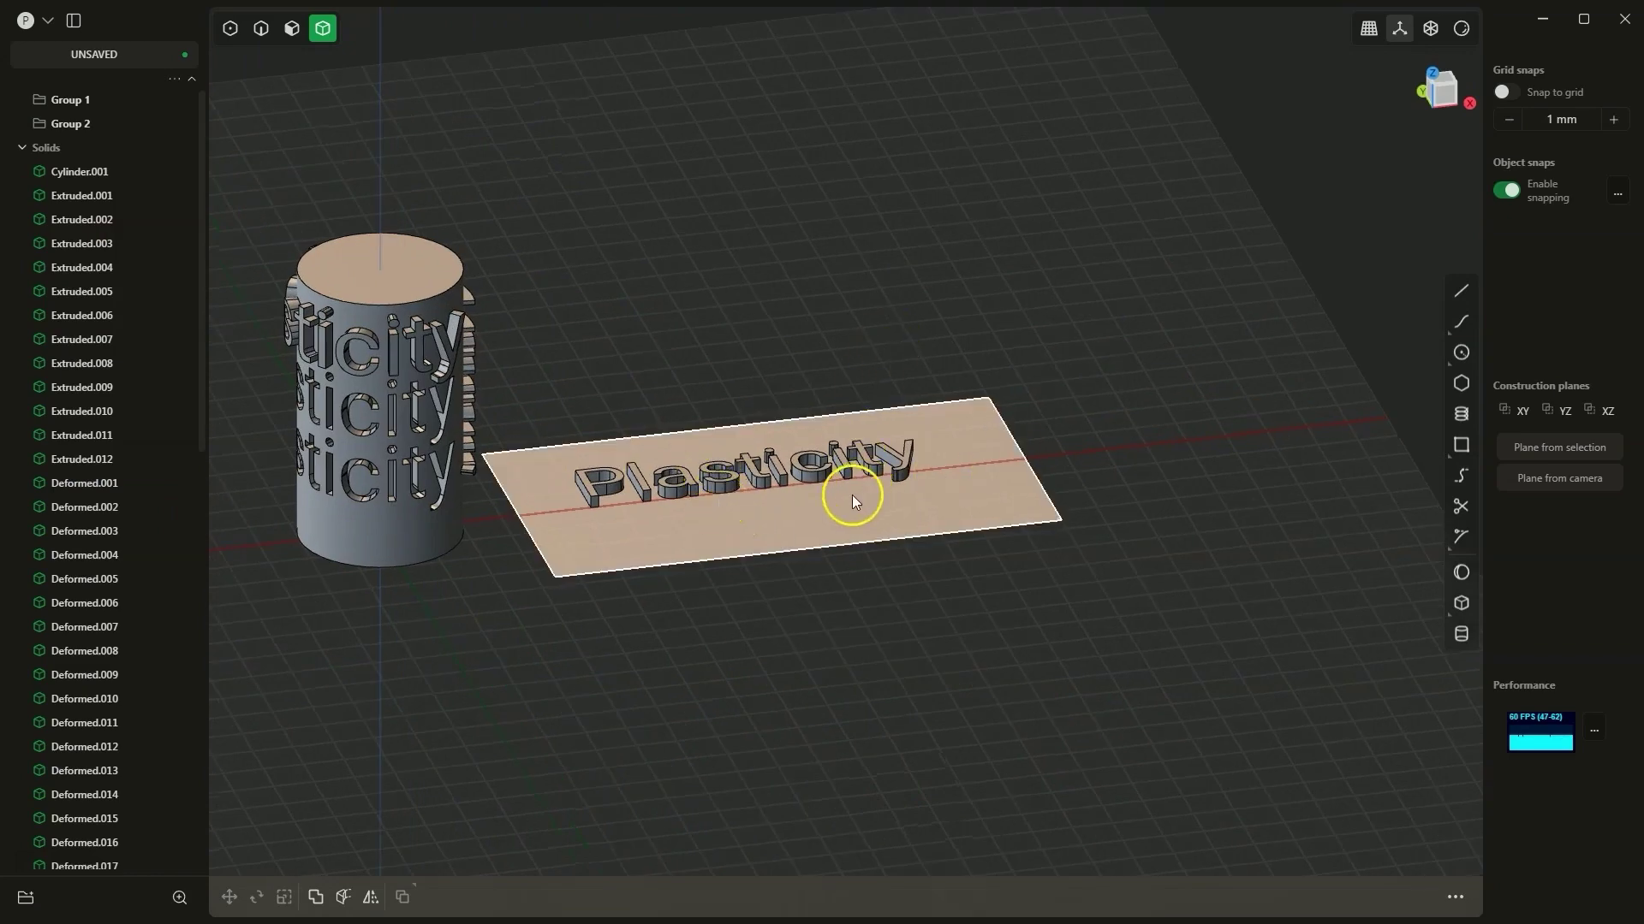
In the top view, draw a line about 138 mm long parallel to the X axis, beyond the flat sheet at about y 84 mm.
right_drag(851, 495, 789, 525)
scroll(824, 511, down, 4)
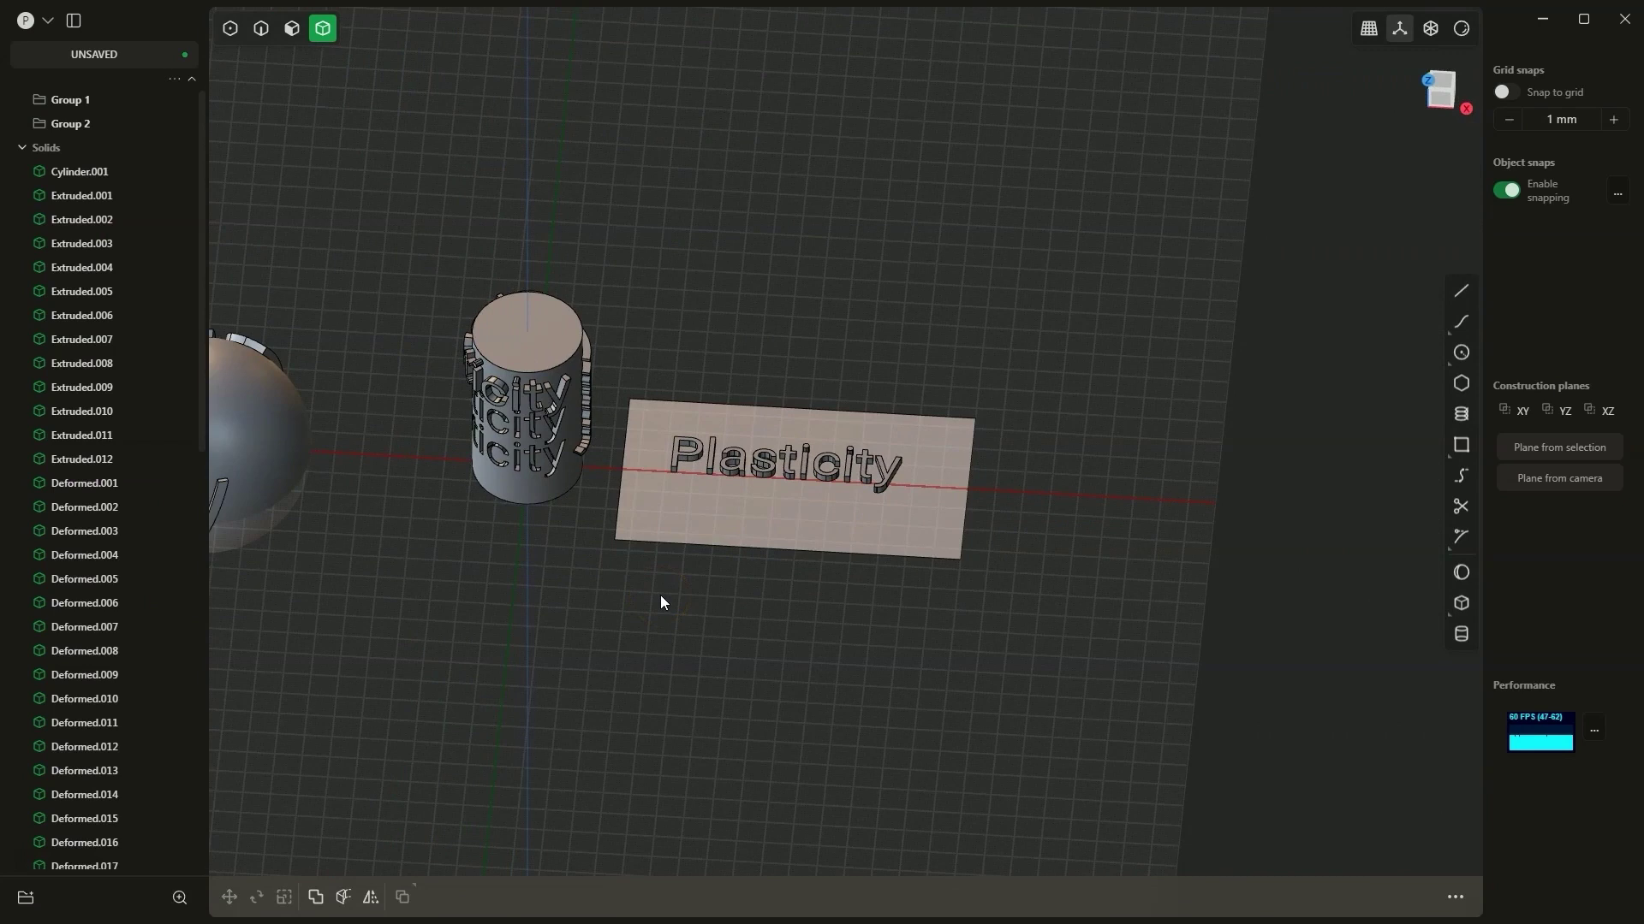
click(1450, 79)
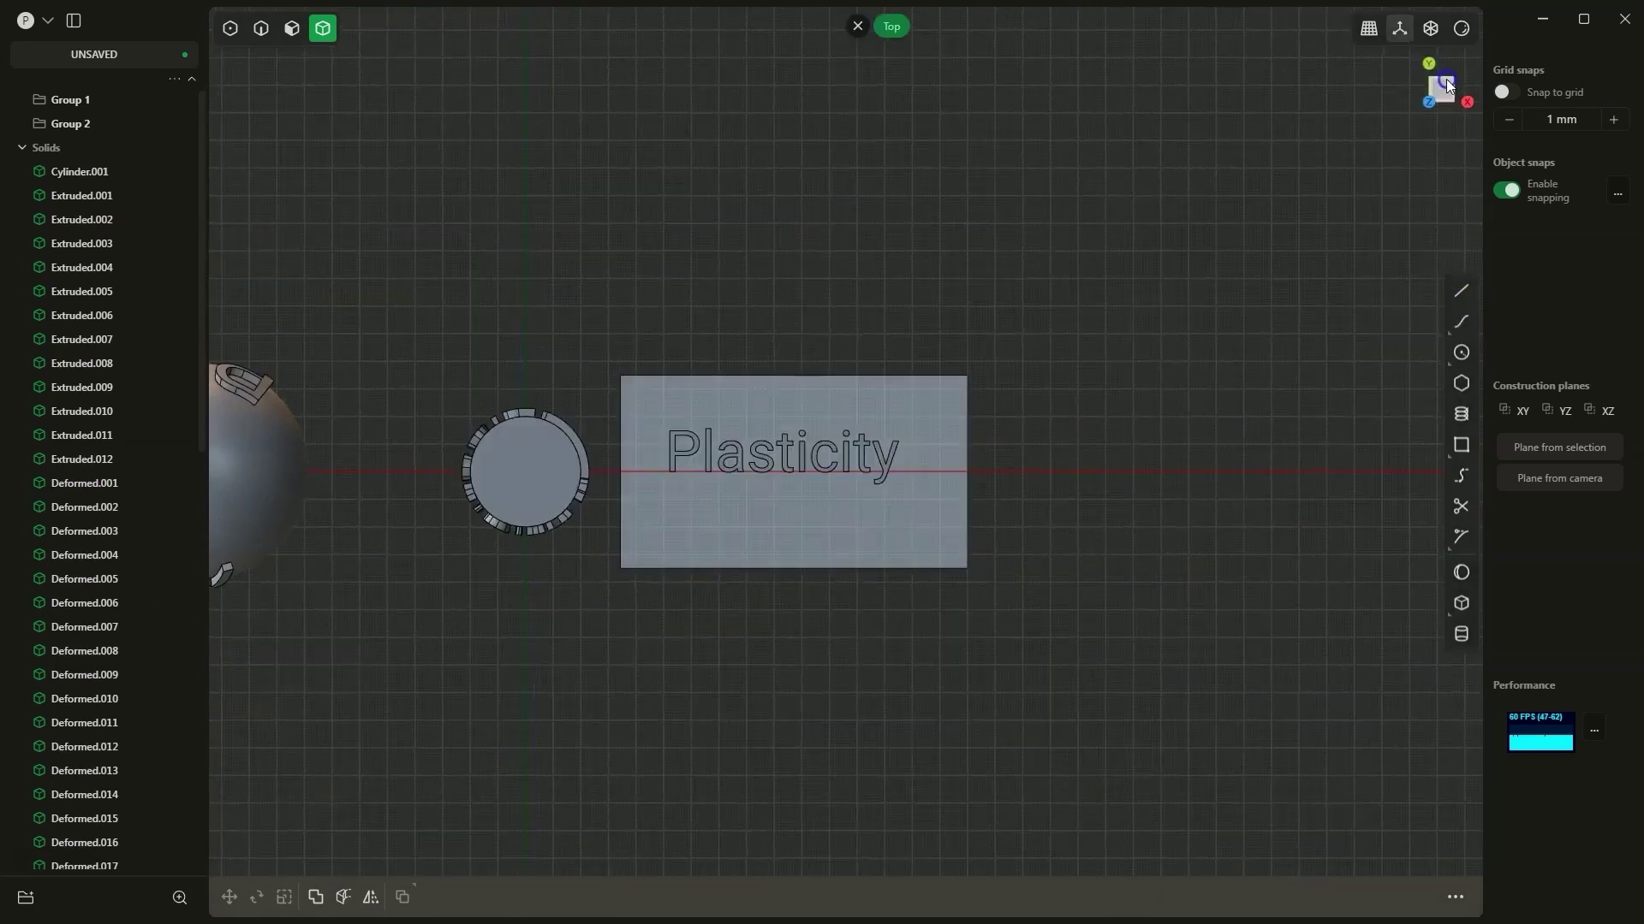
click(1462, 291)
click(656, 224)
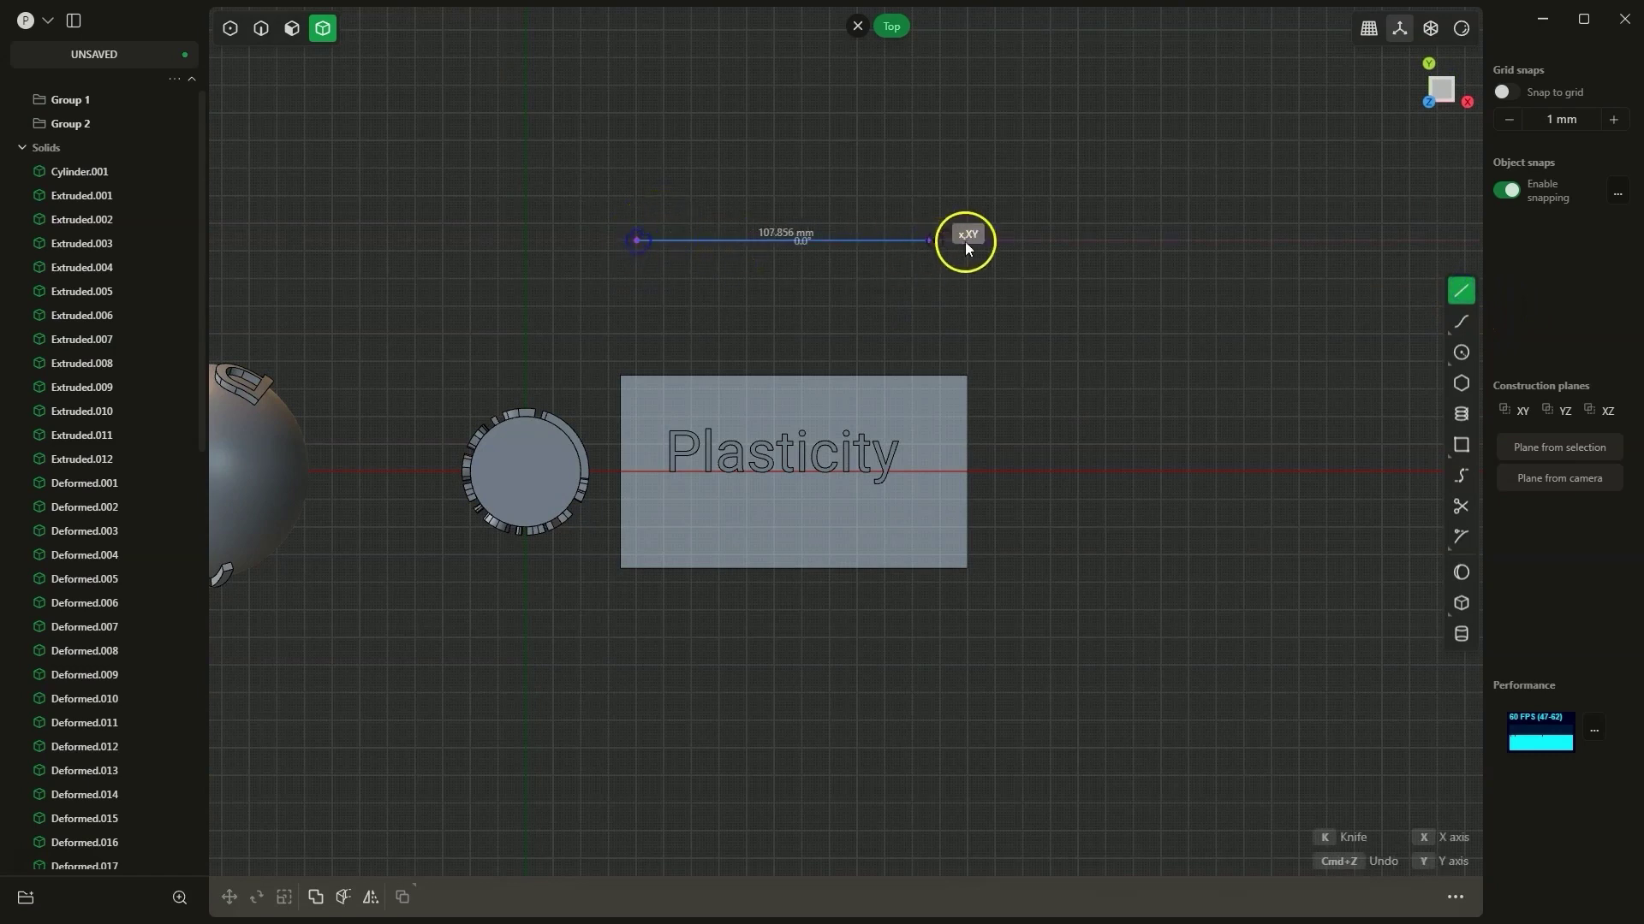
click(1019, 241)
right_click(877, 250)
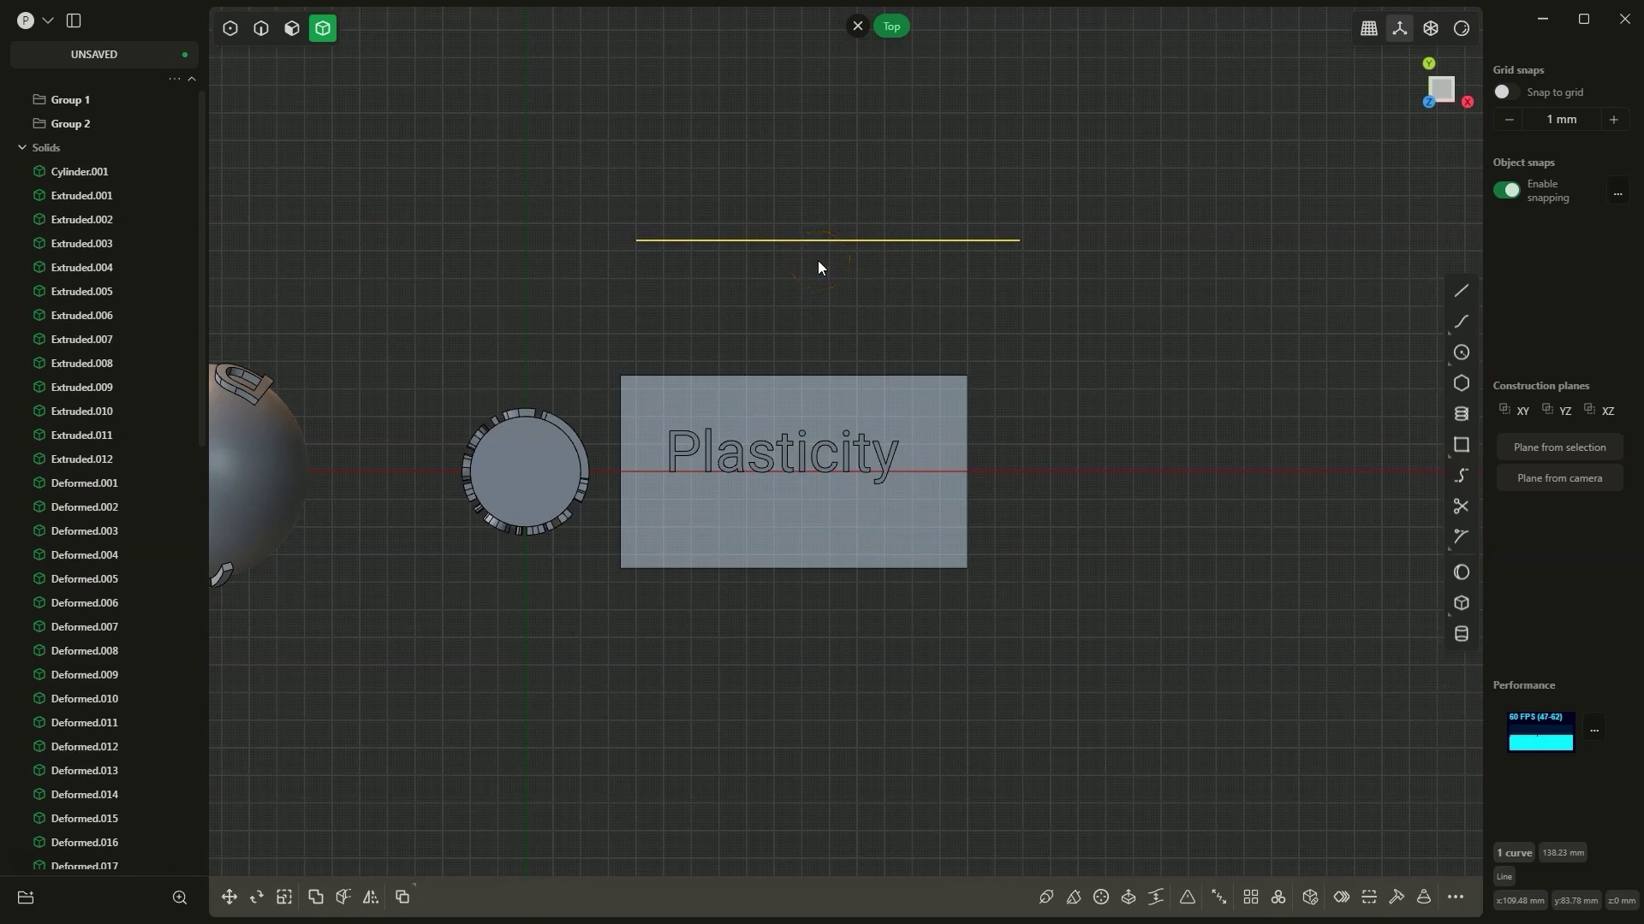
Raise the degree of the new line to 5 with Raise Degree.
text(f)
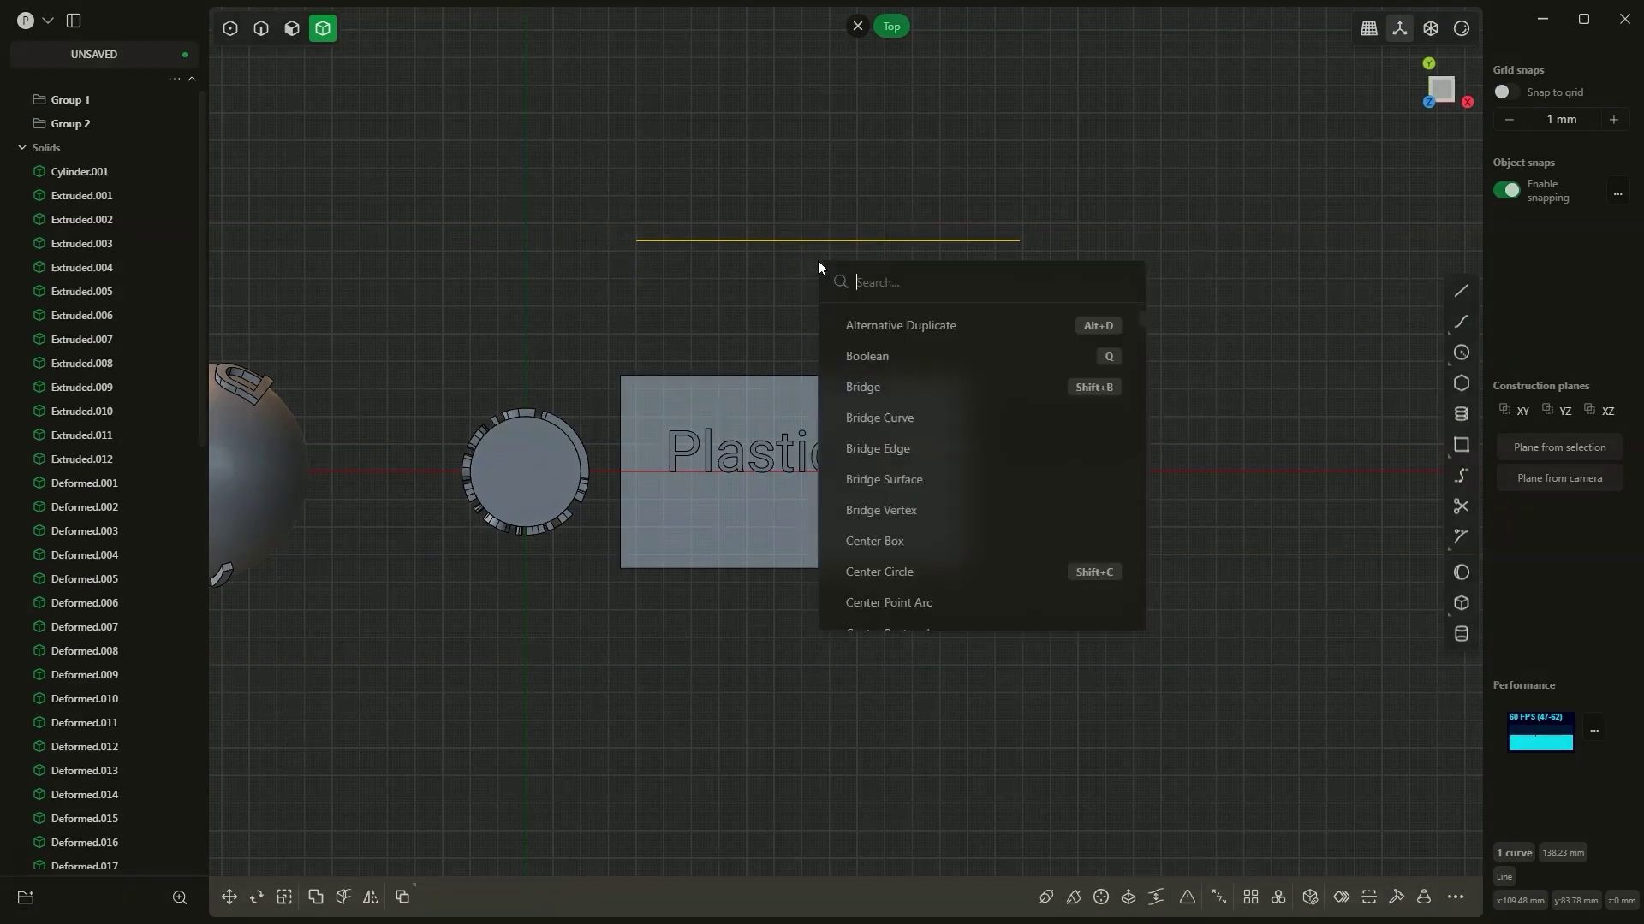
text(raise)
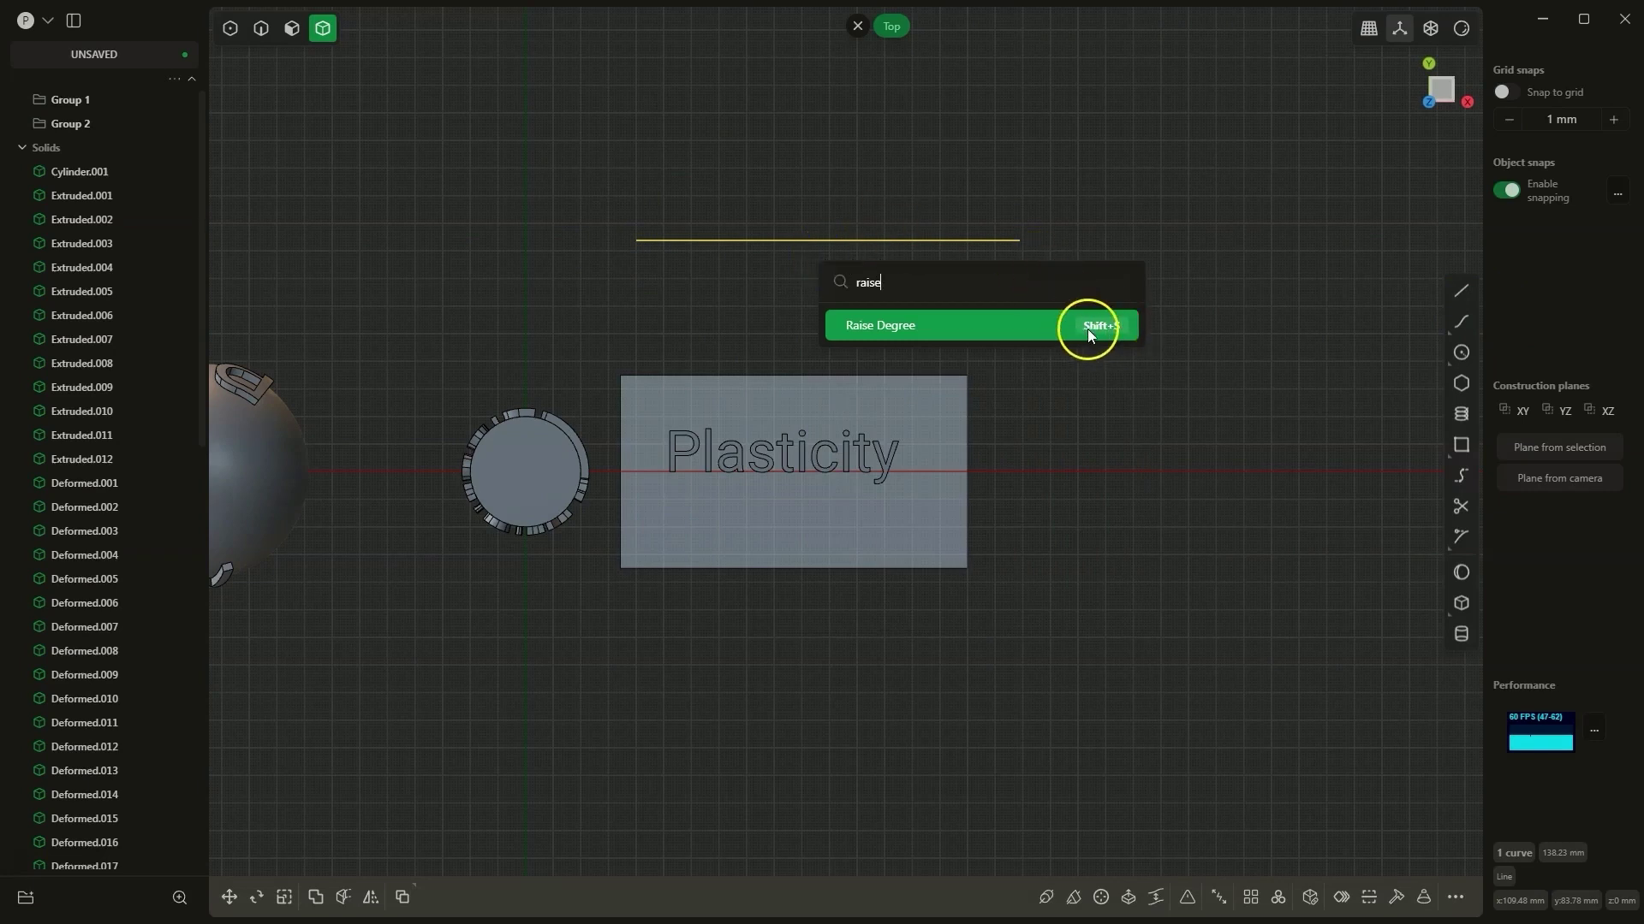
click(889, 330)
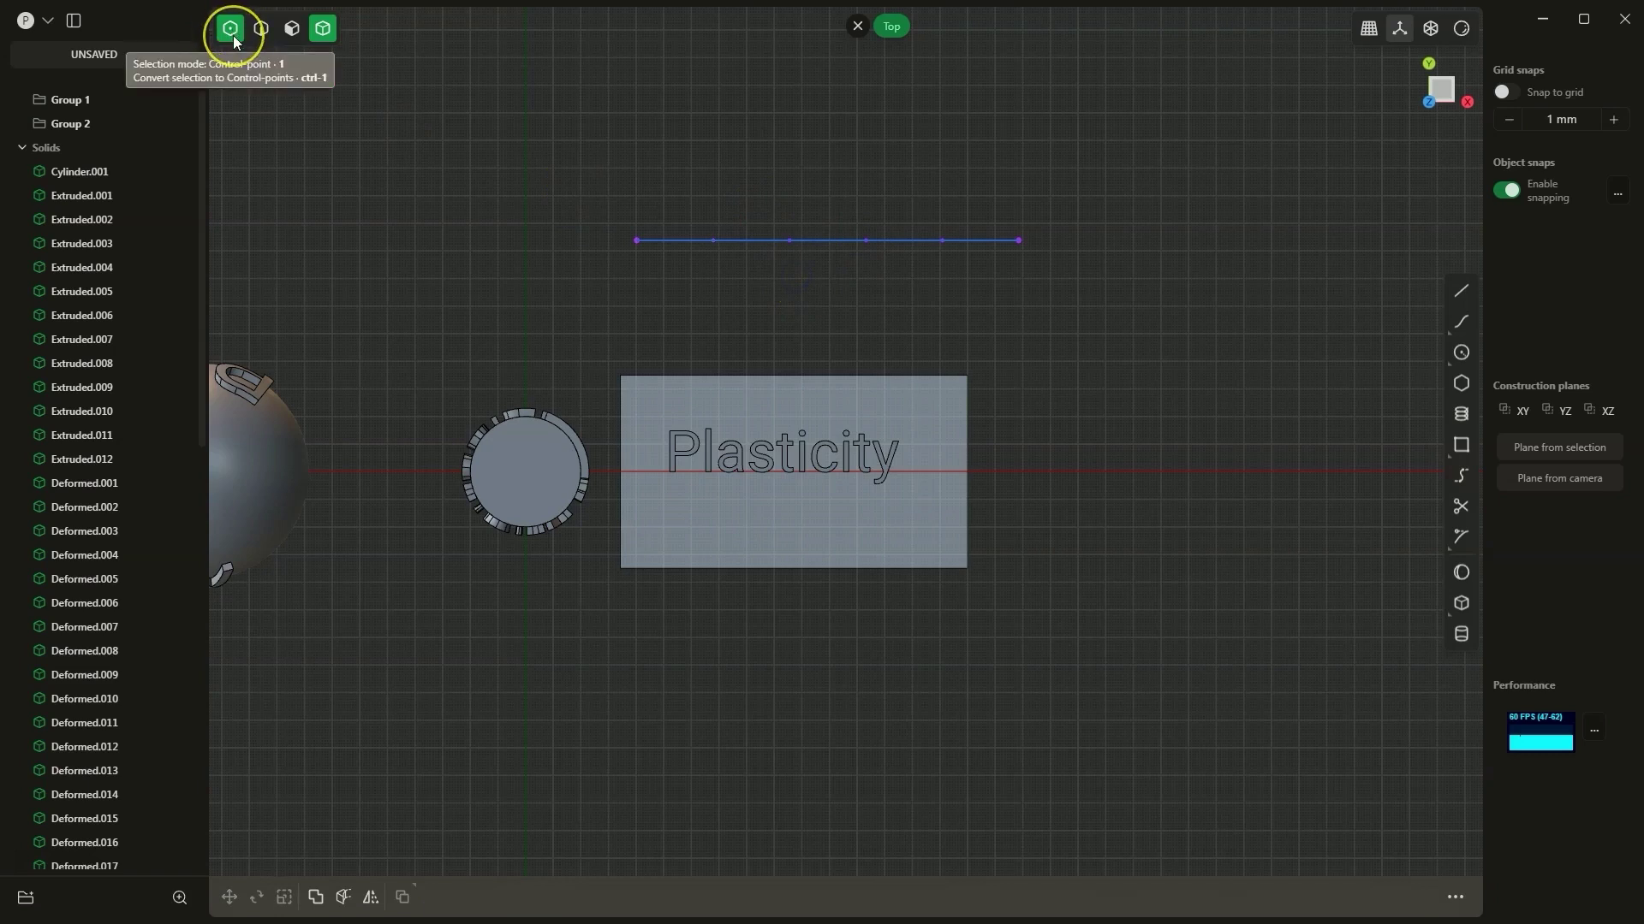
Bend the line into a curve by moving its two middle control points about -32.85 mm along Y.
drag(761, 216, 922, 261)
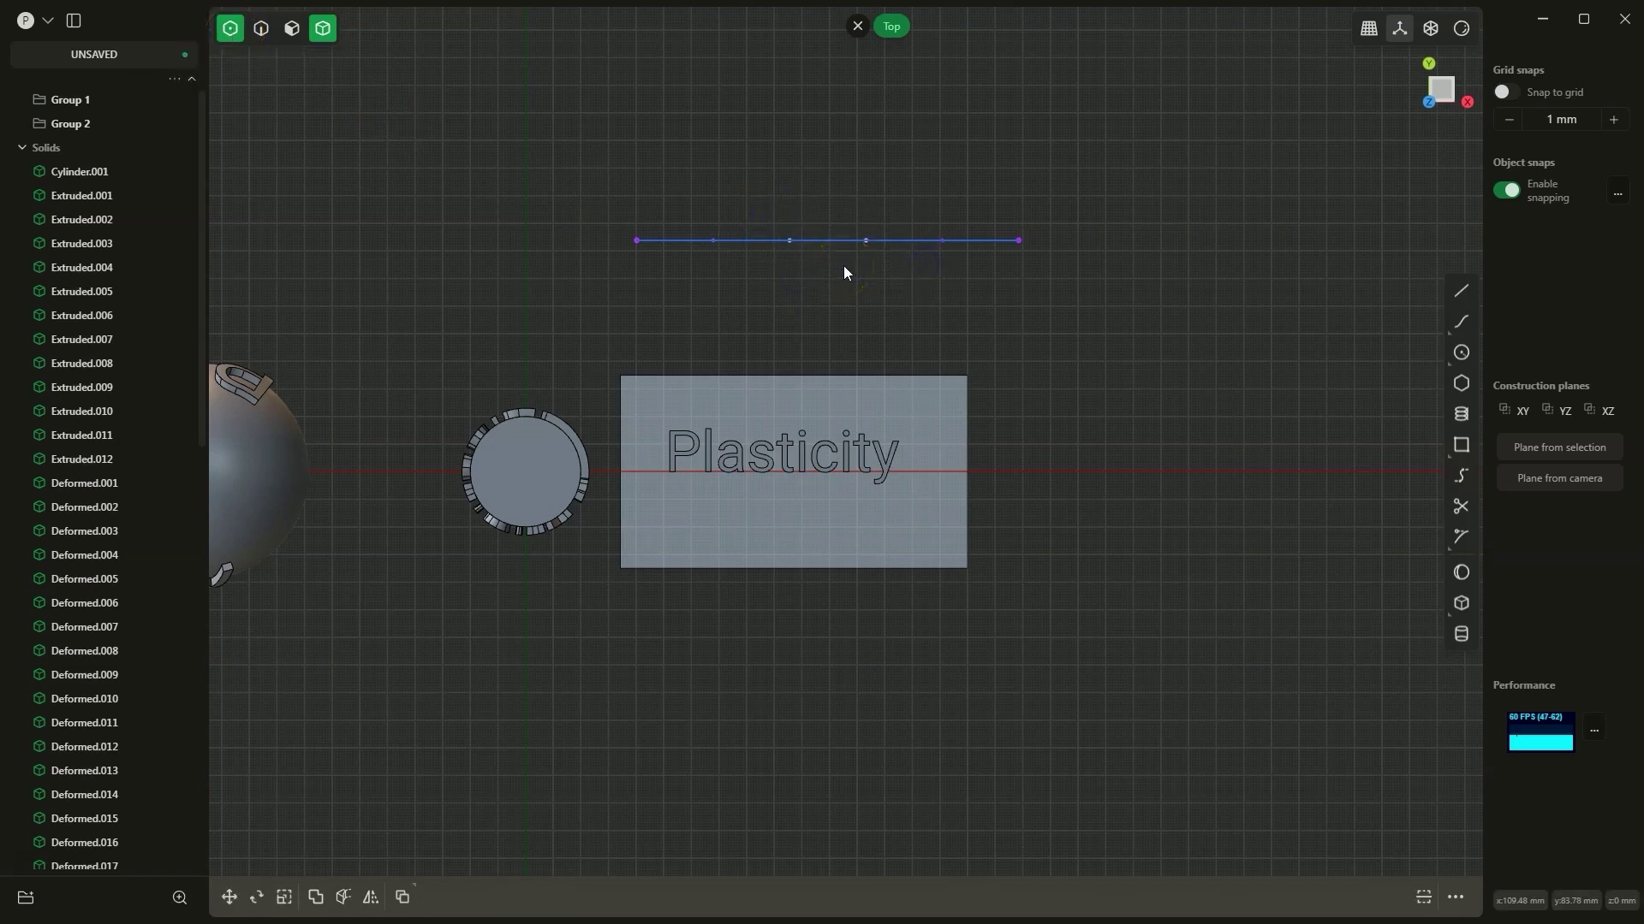
key(g)
drag(827, 183, 829, 279)
click(644, 224)
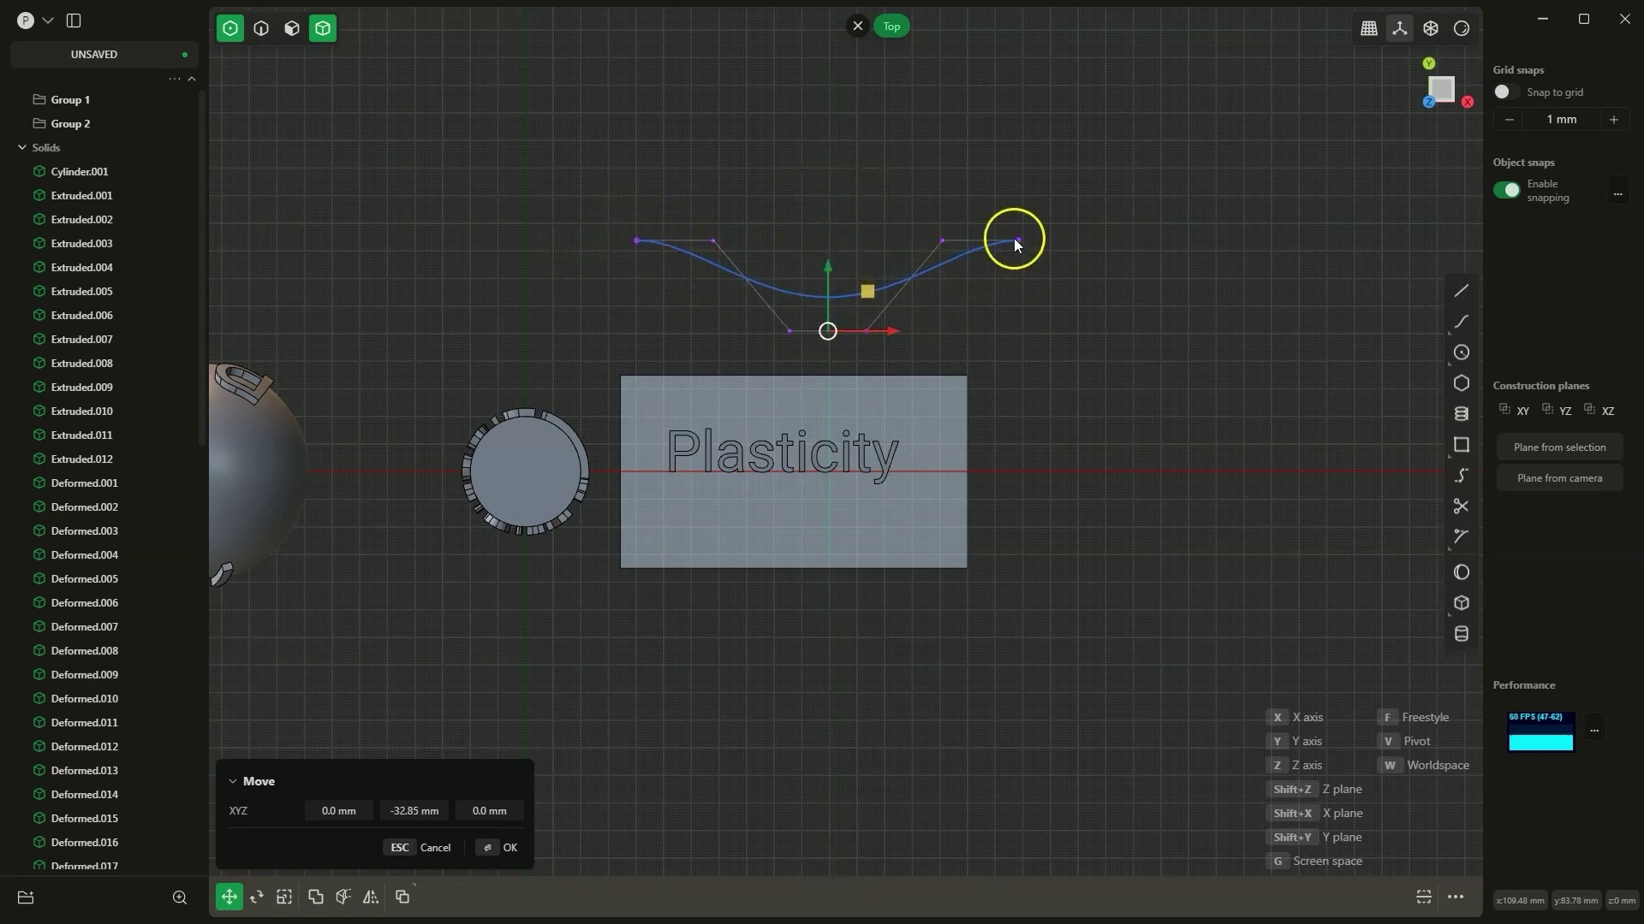
click(501, 850)
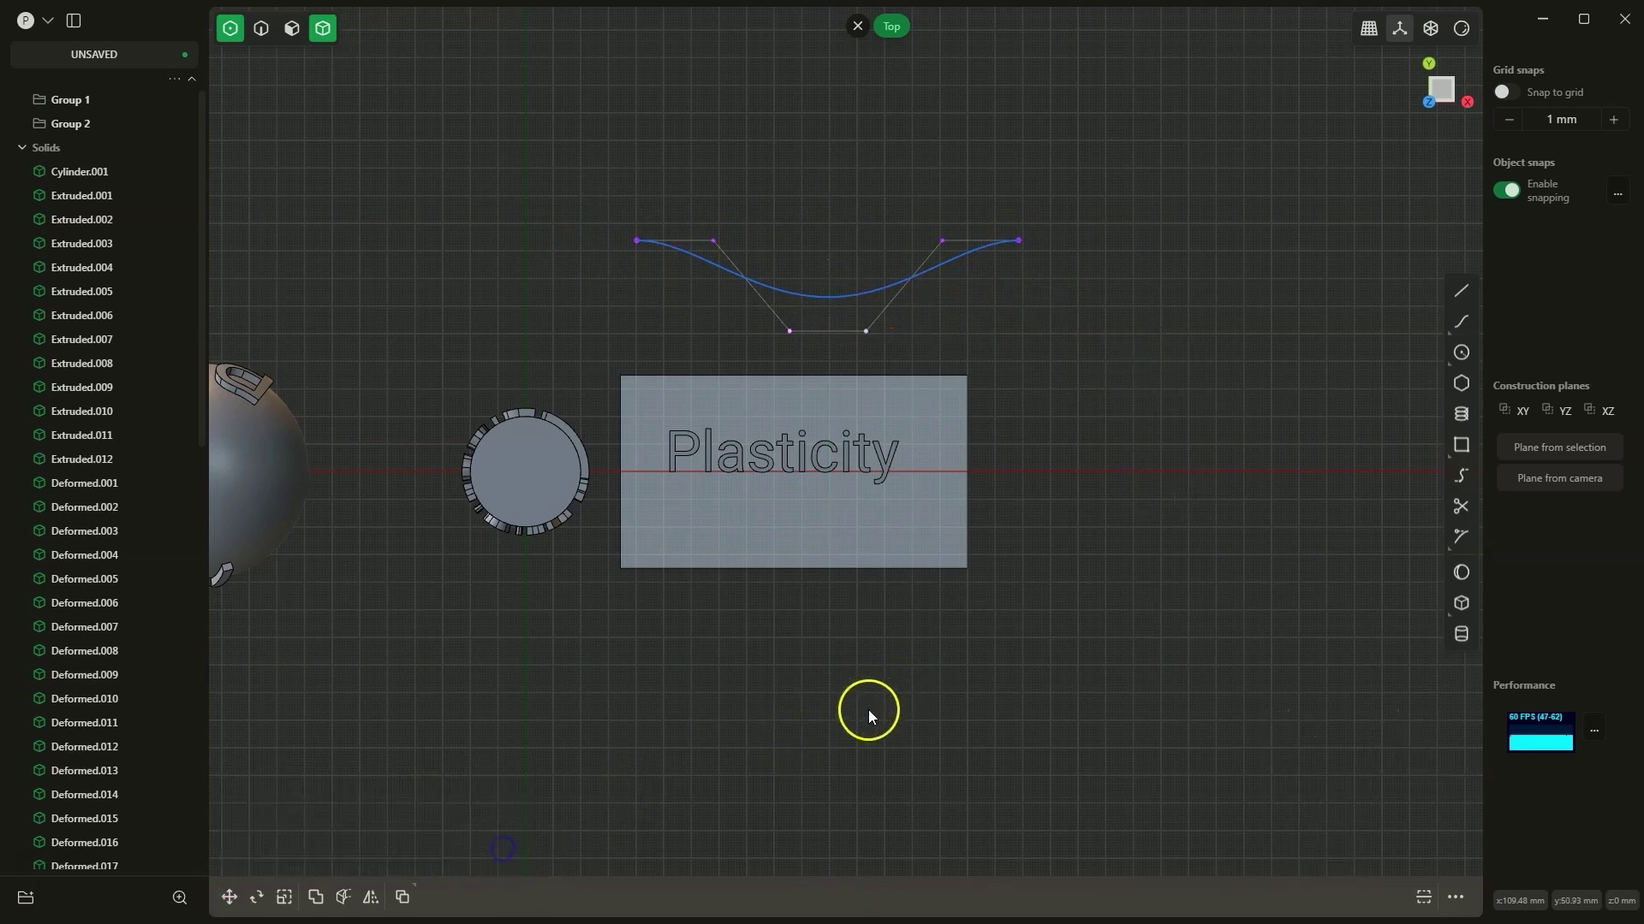
Extrude the curved line upward about 65.75 mm into a wavy sheet.
middle_drag(868, 711, 800, 612)
key(2)
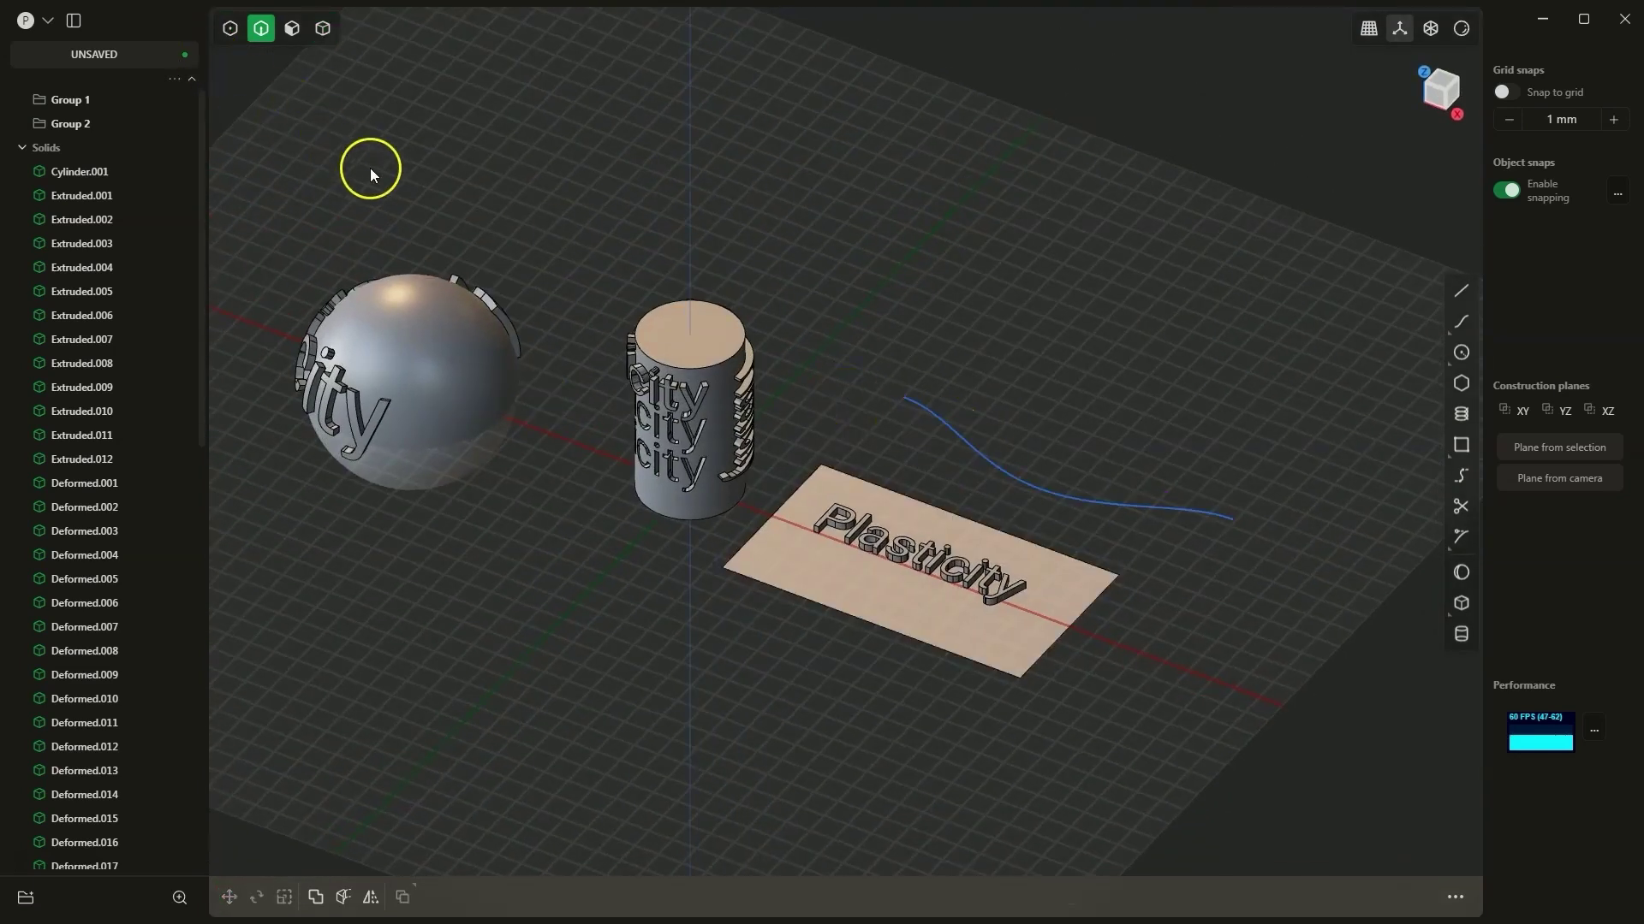
click(979, 459)
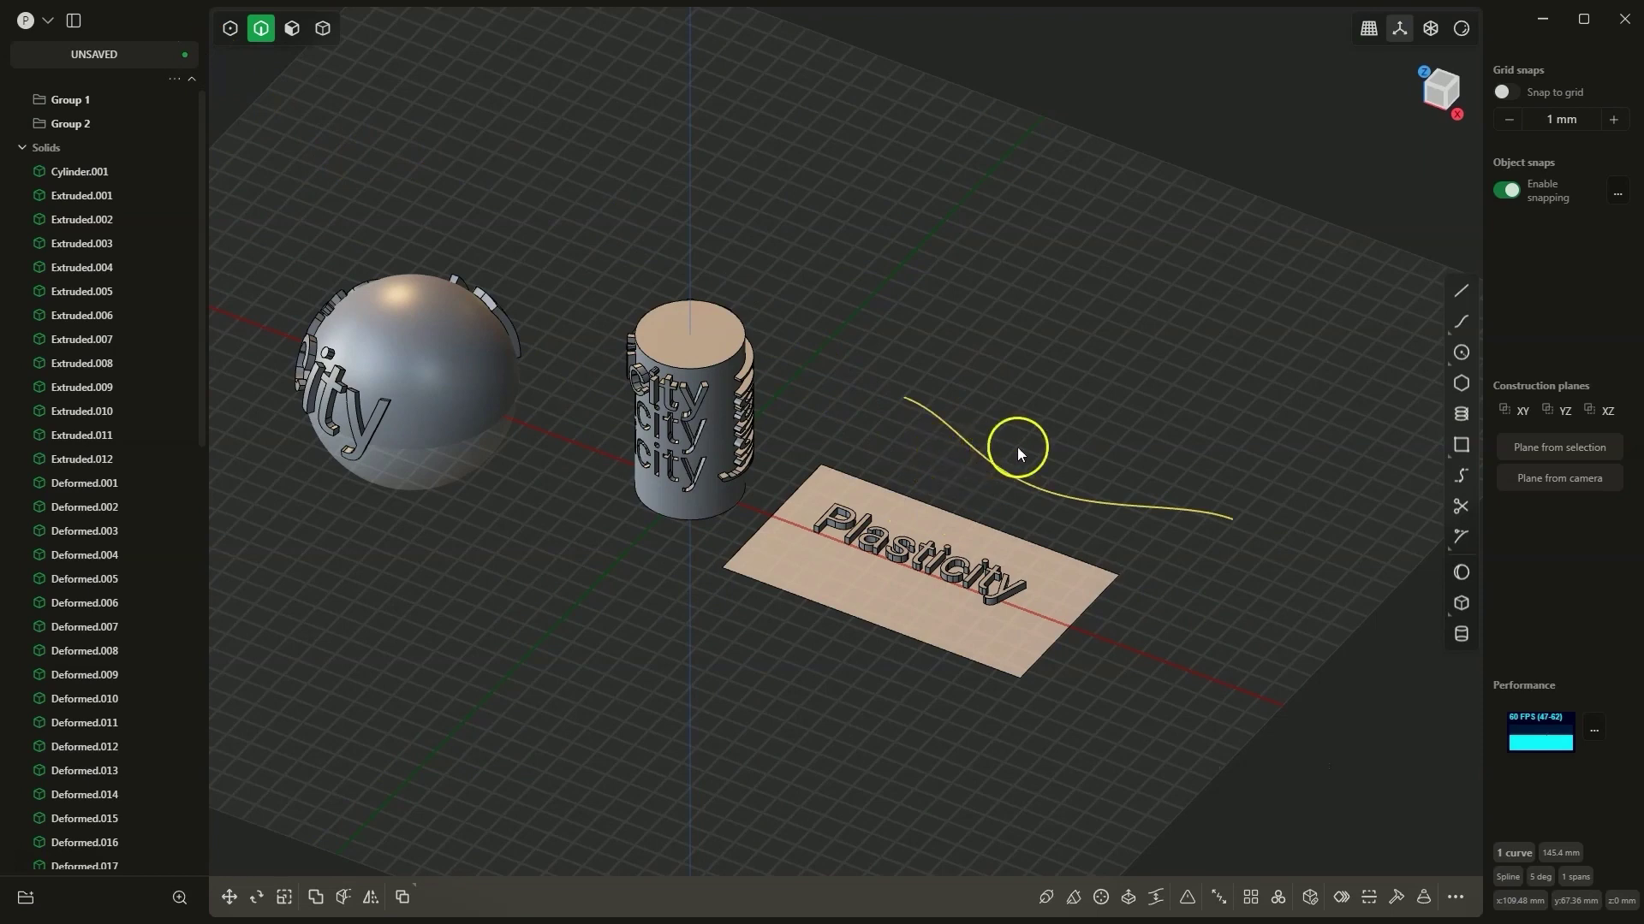
key(e)
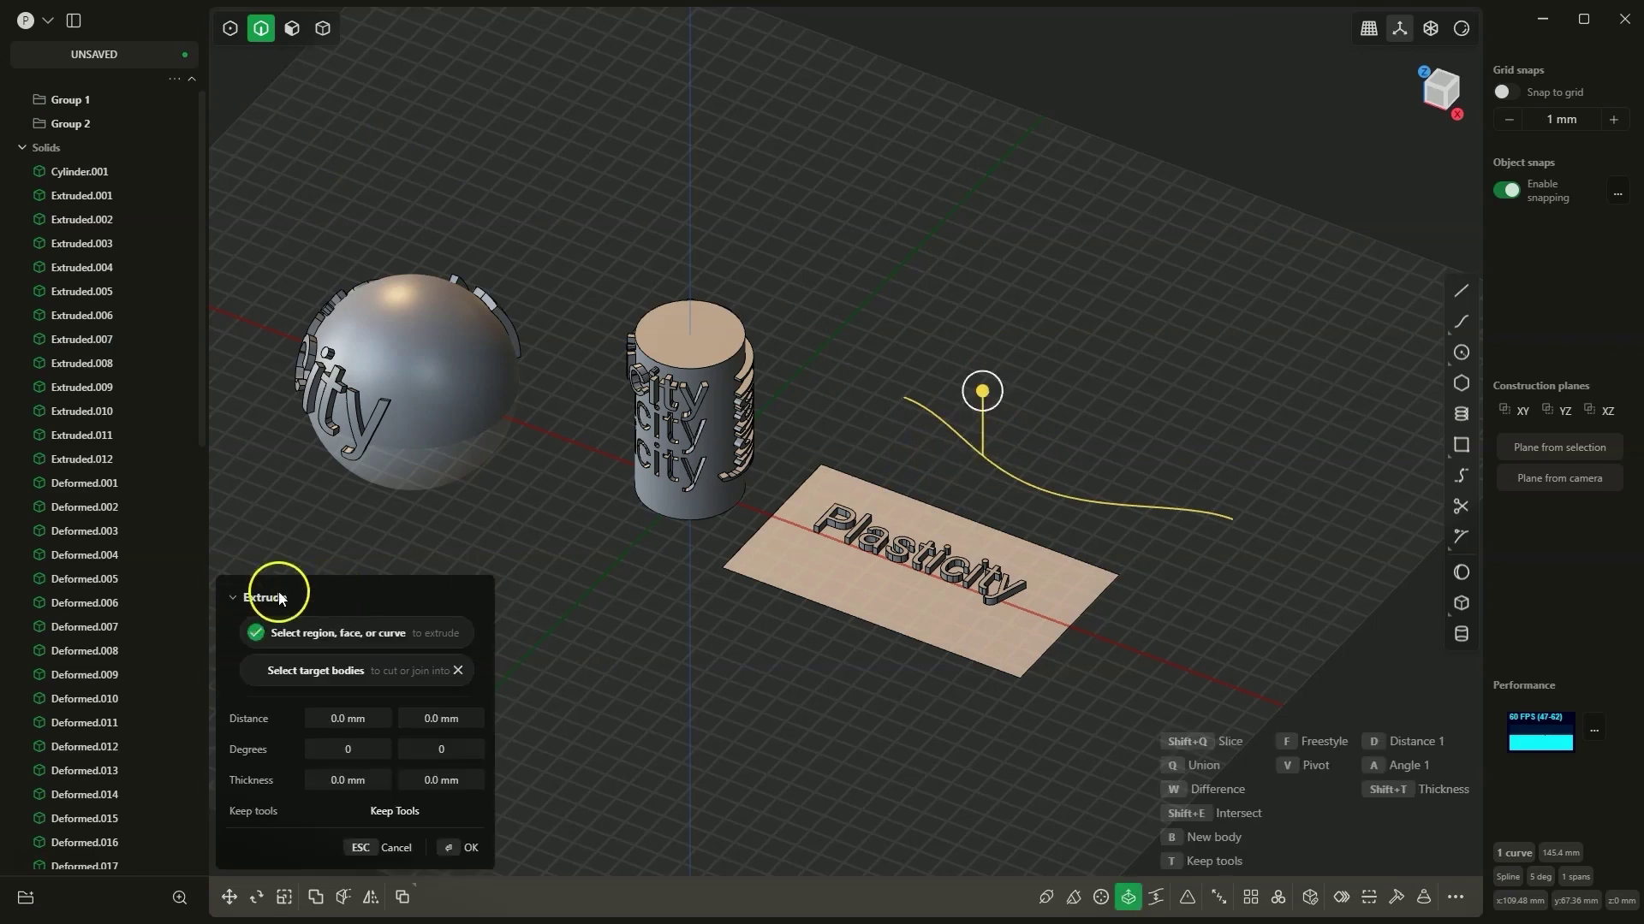
drag(981, 389, 979, 250)
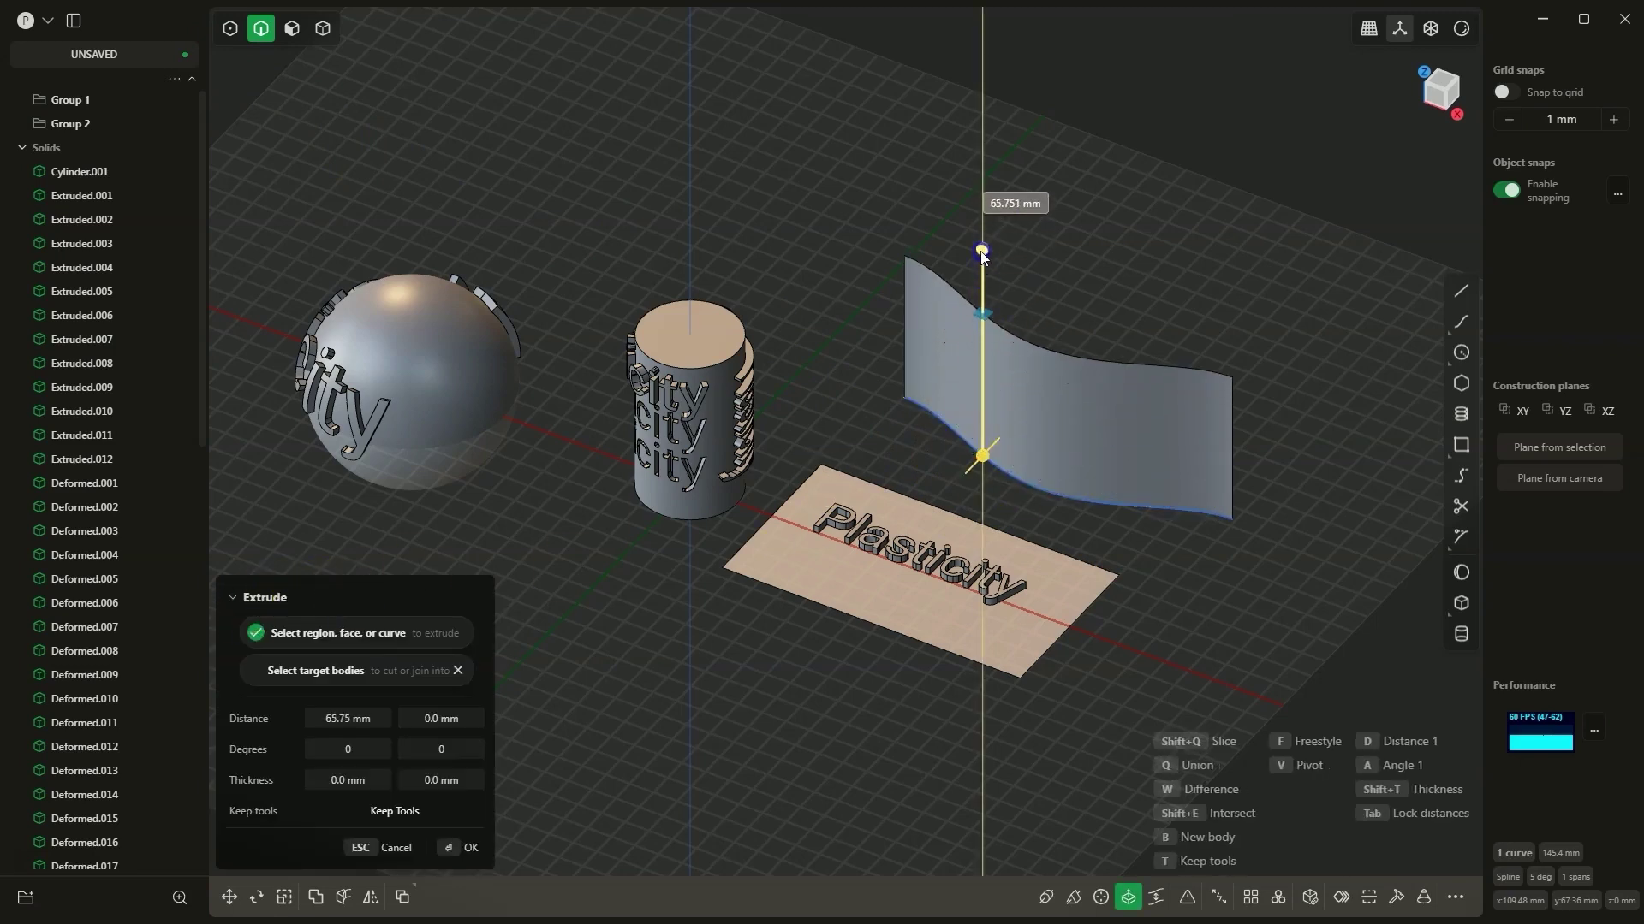
click(844, 424)
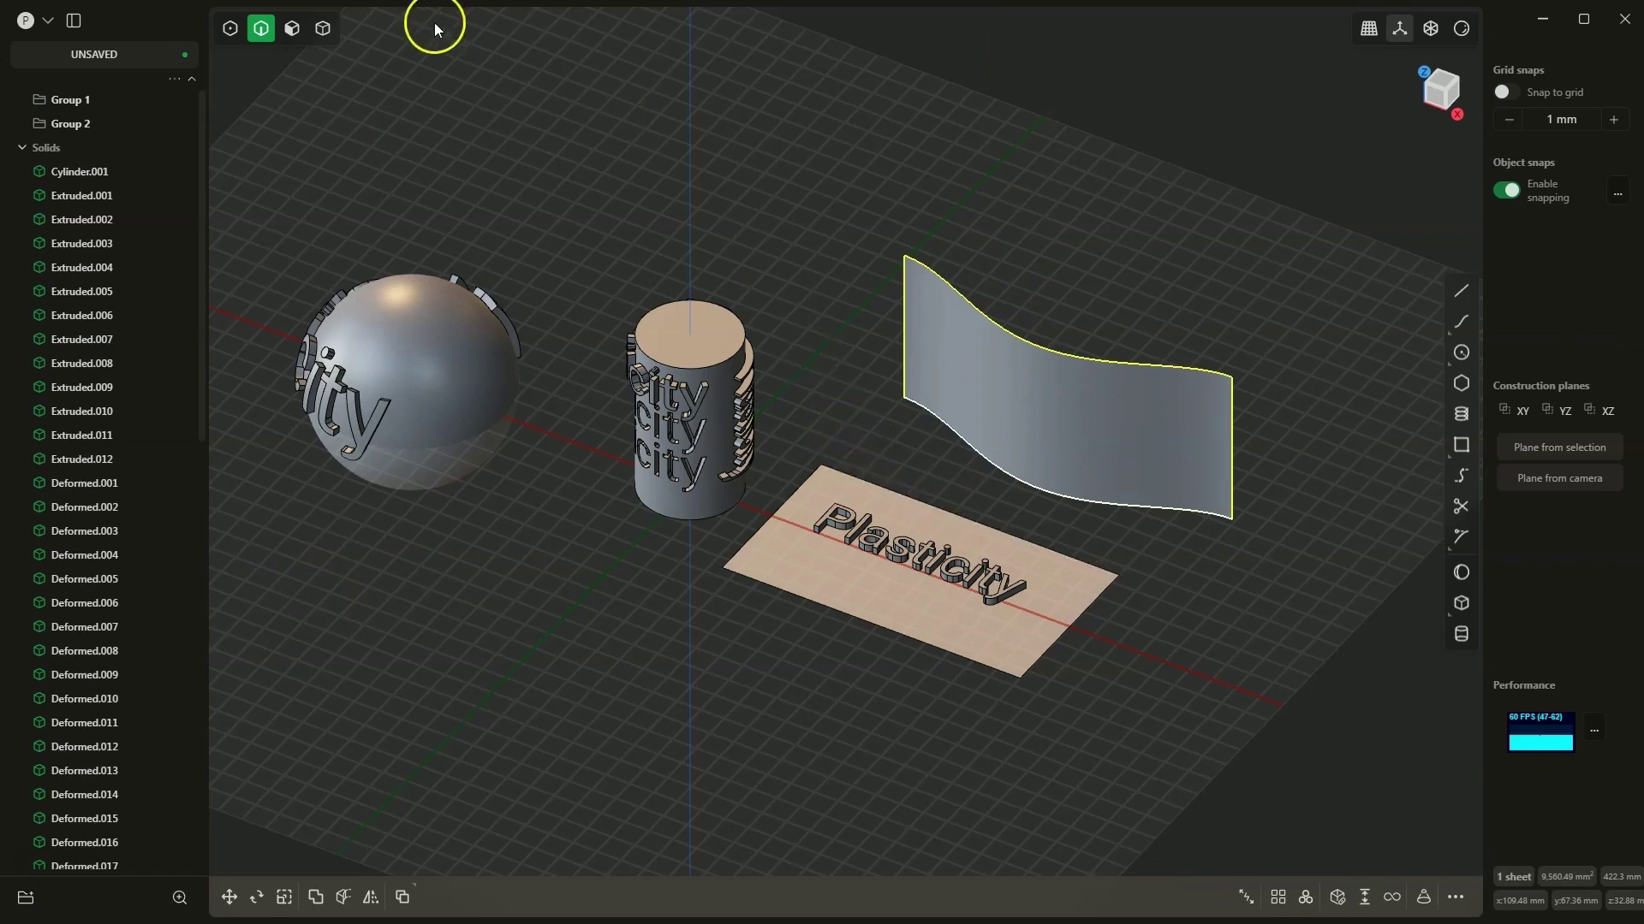
Deform the flat "Plasticity" letters onto the wavy sheet, using the flat sheet as reference face and Keep Tools on.
click(324, 29)
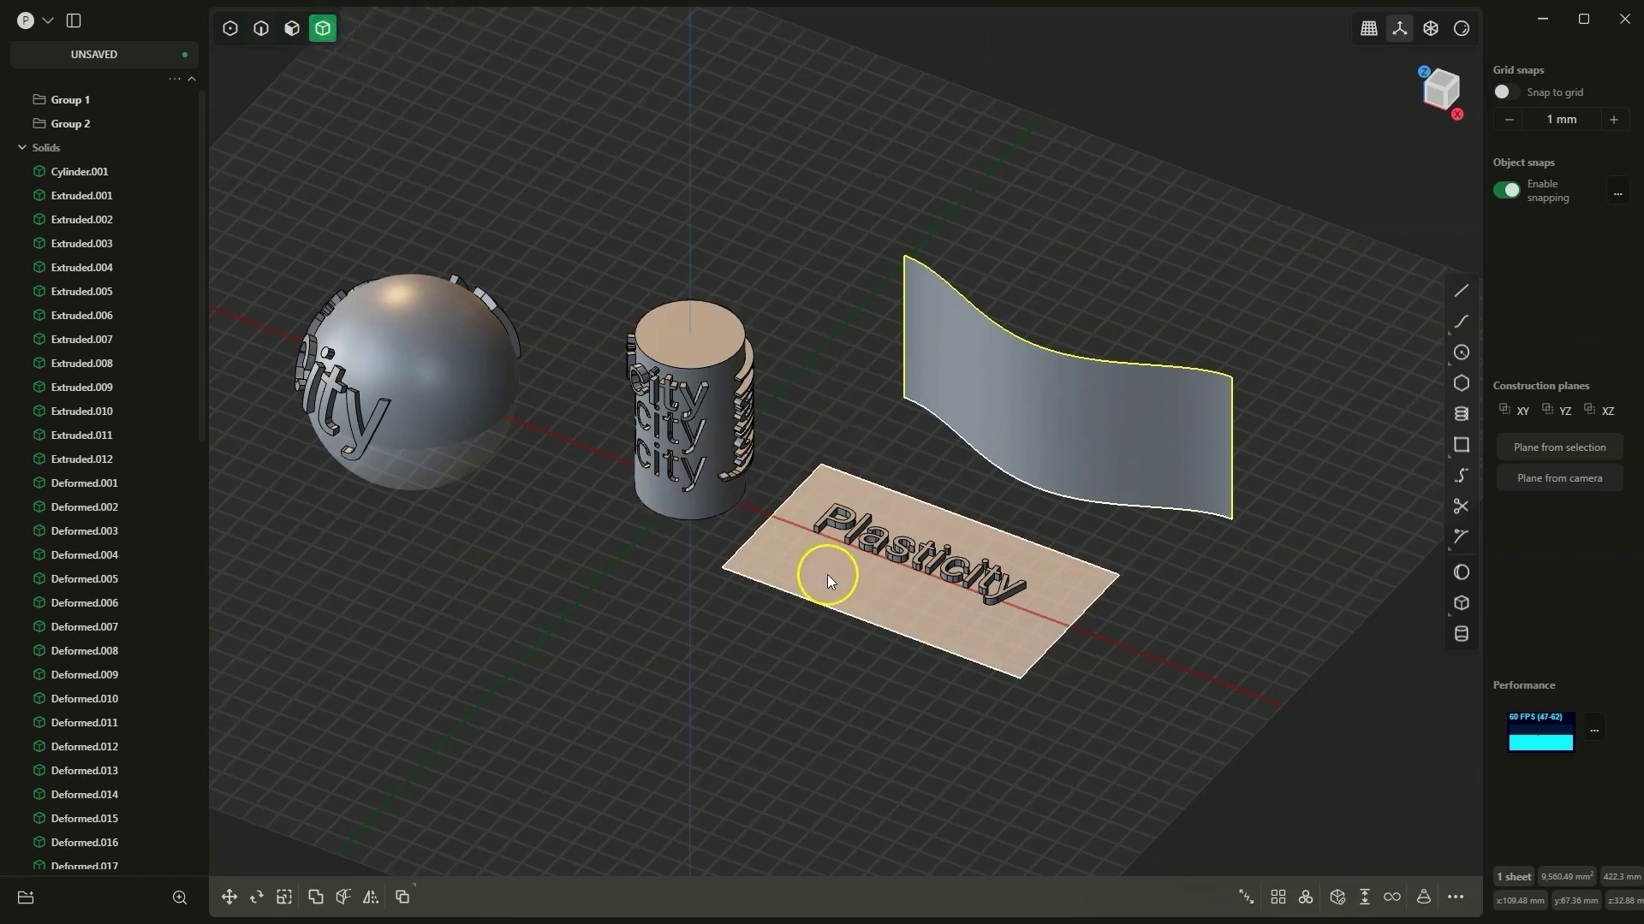
drag(785, 477, 1050, 623)
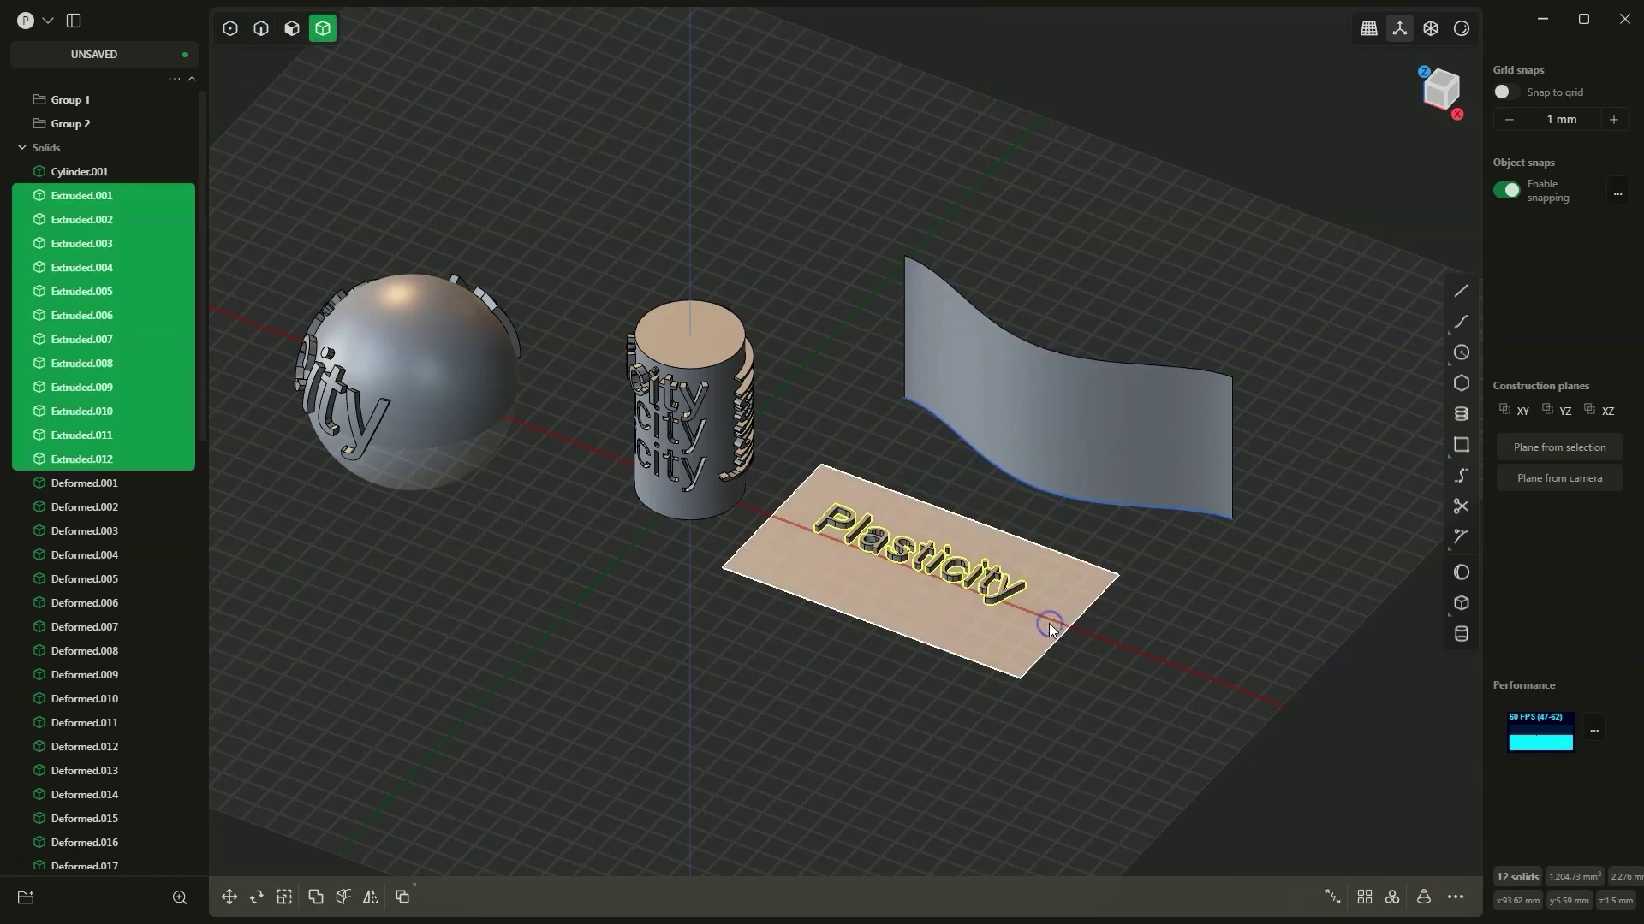
text(f)
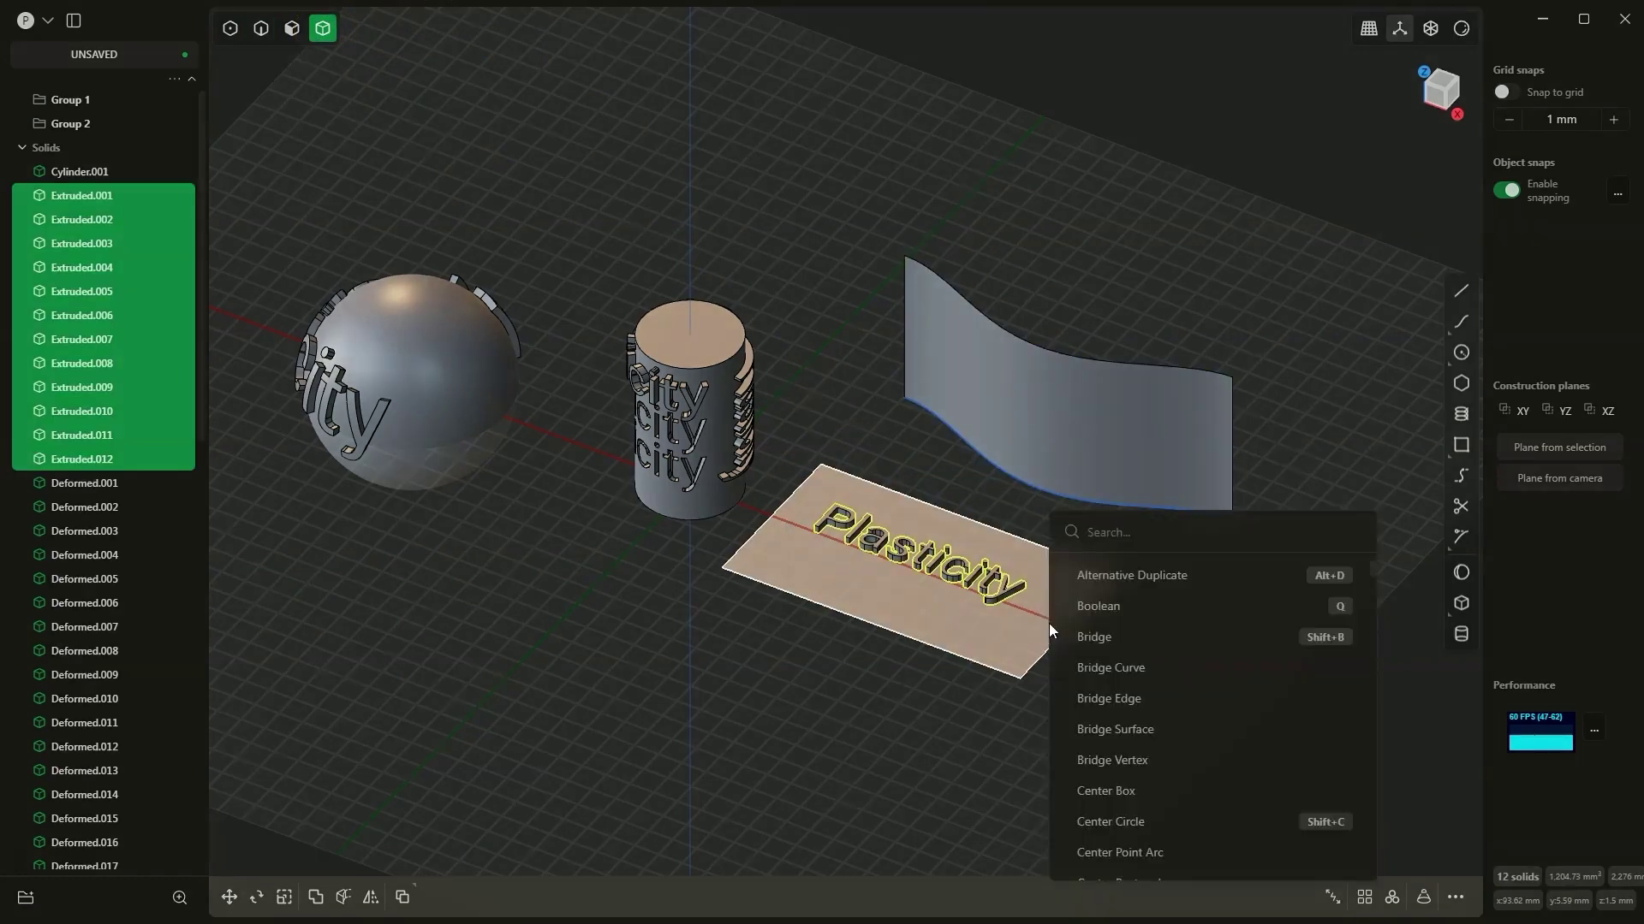
text(def)
click(1101, 575)
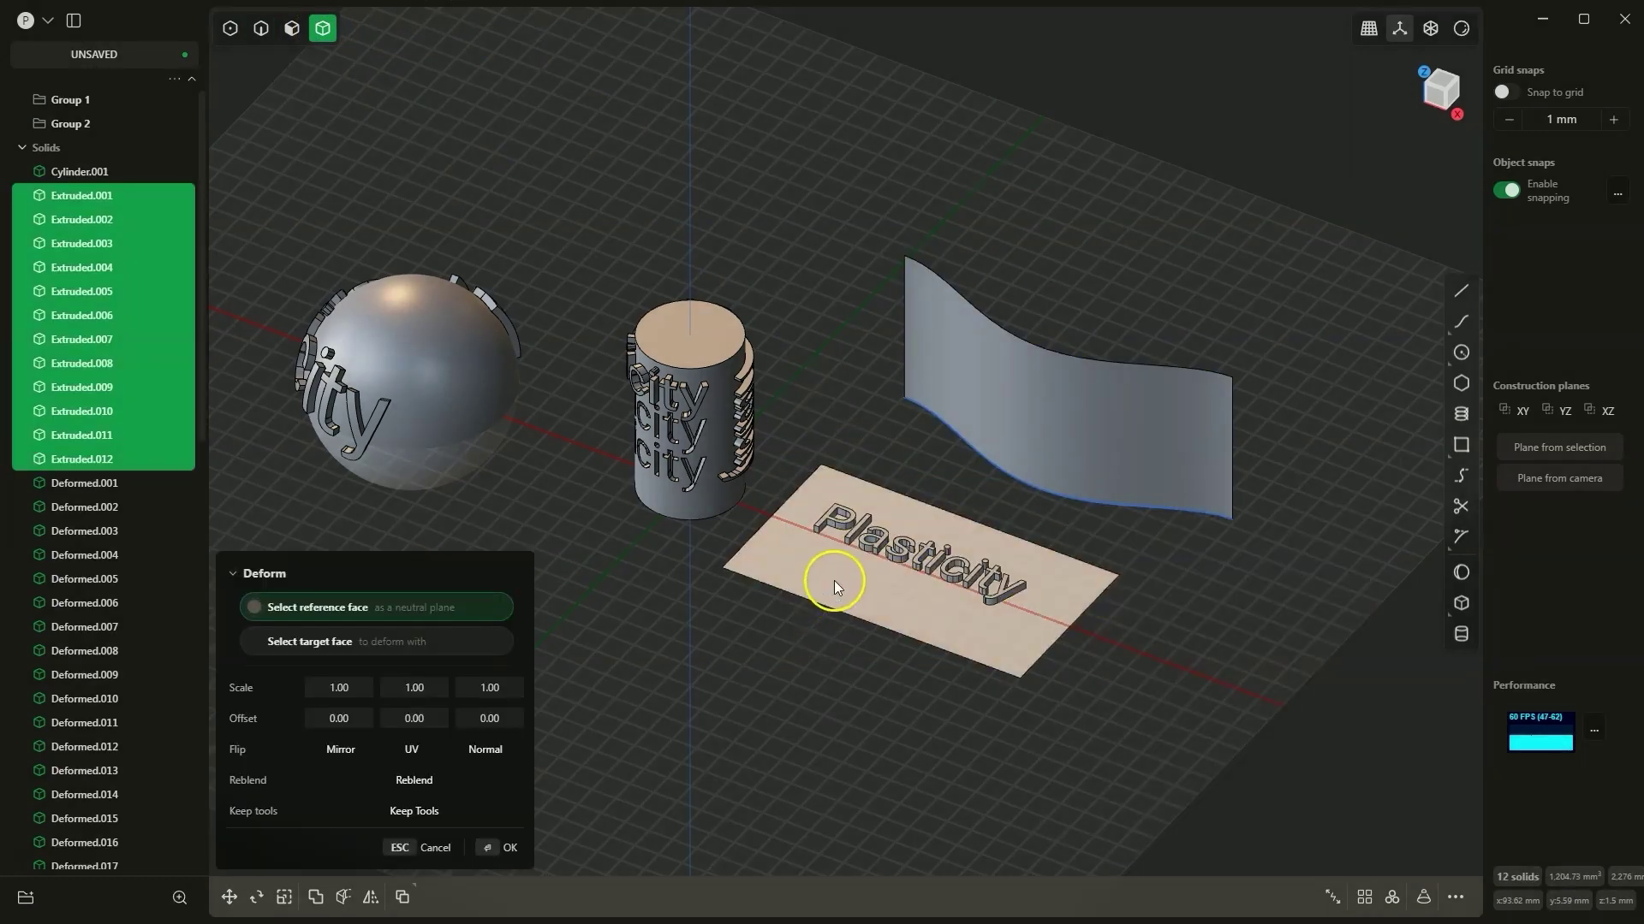
click(833, 580)
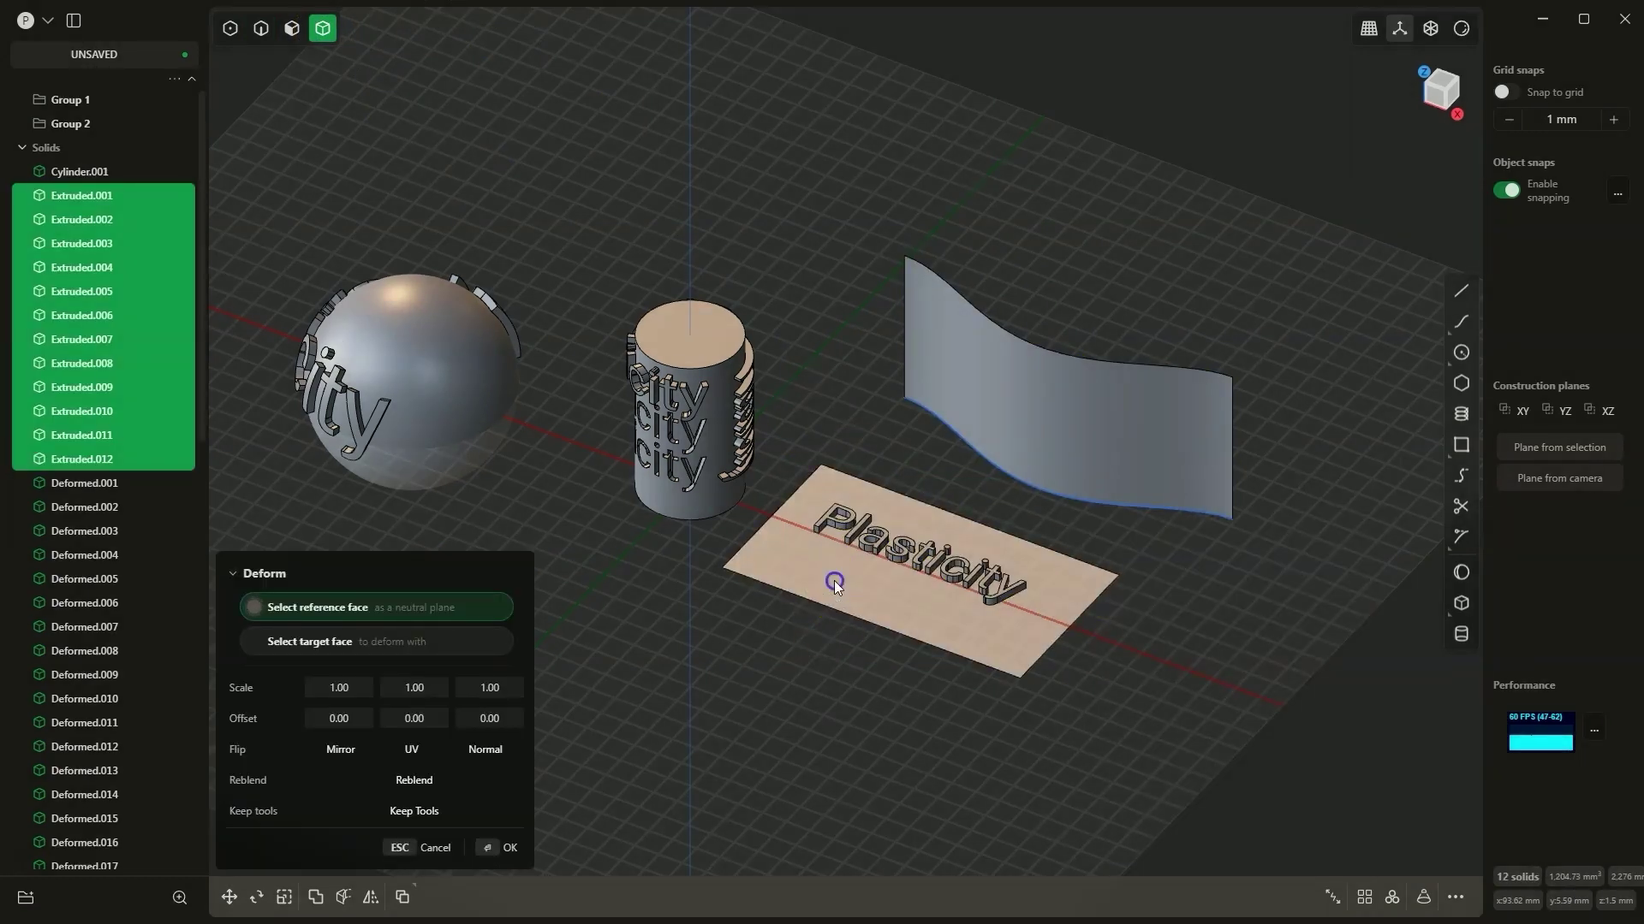
click(1029, 400)
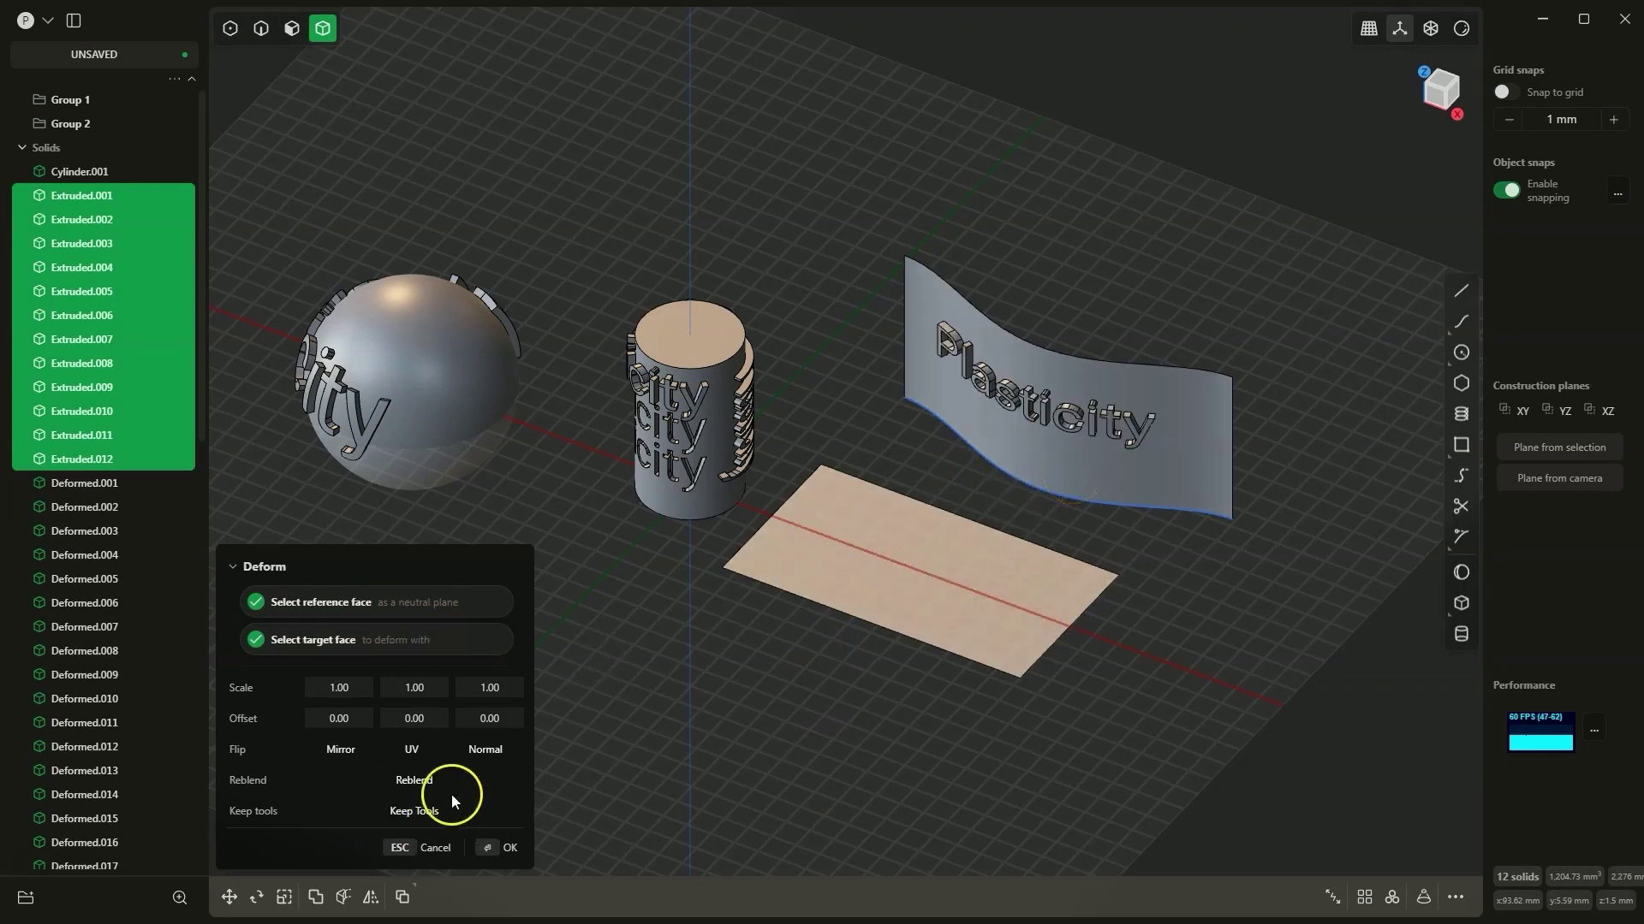
click(422, 813)
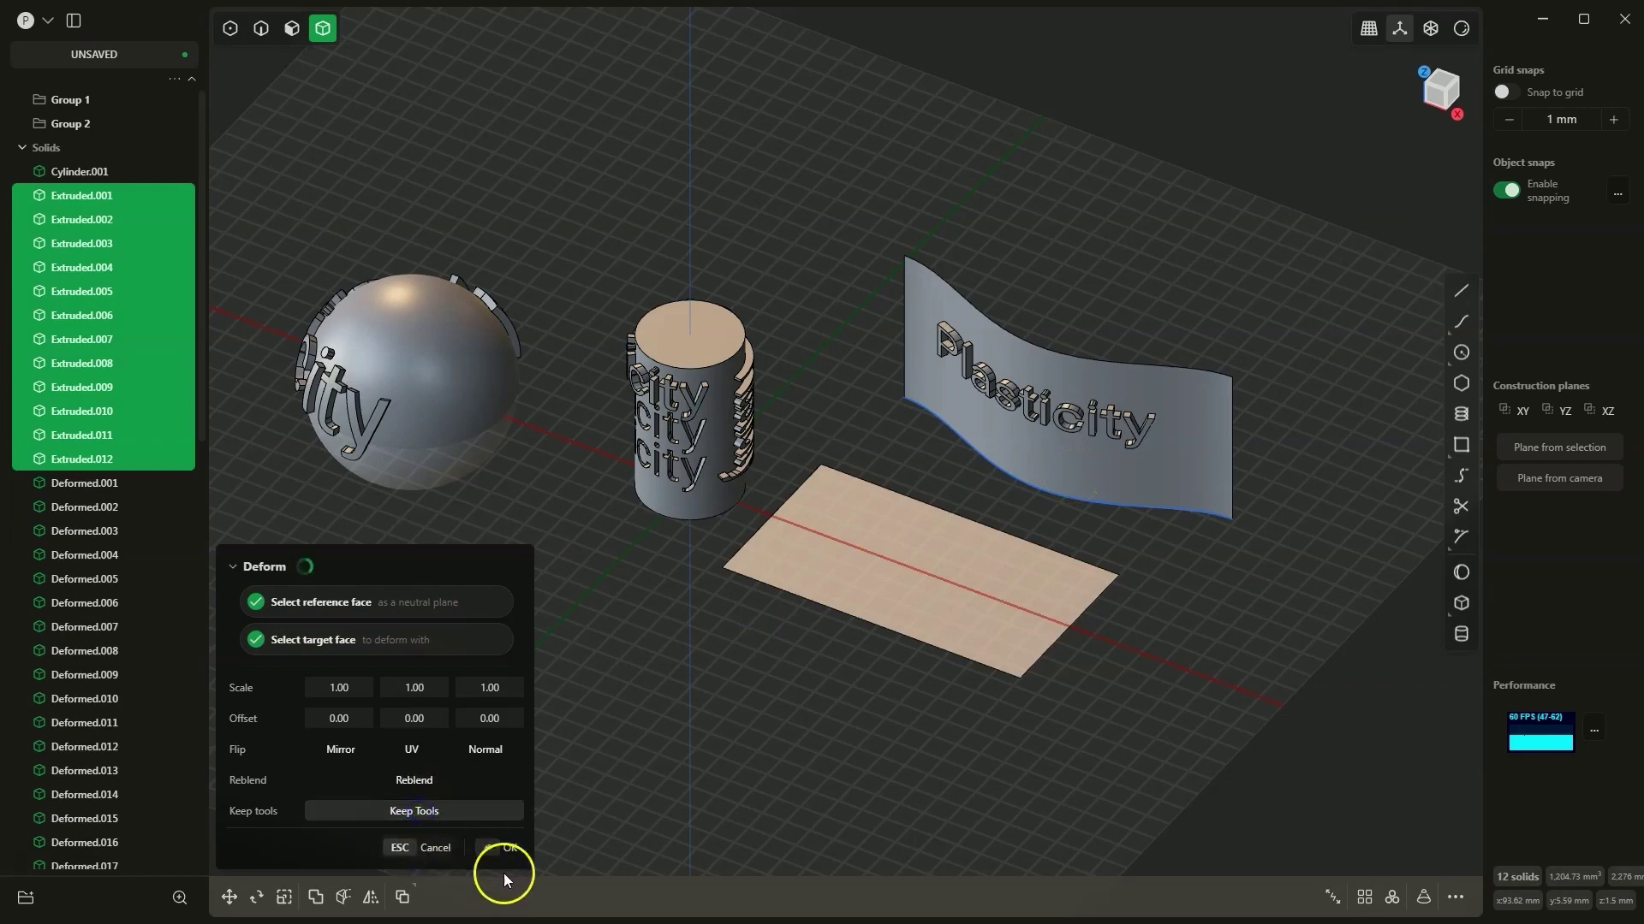
click(510, 850)
Temporarily hide the wavy sheet to inspect the deformed letters on their own, and show the sheet again.
middle_drag(846, 585, 1051, 464)
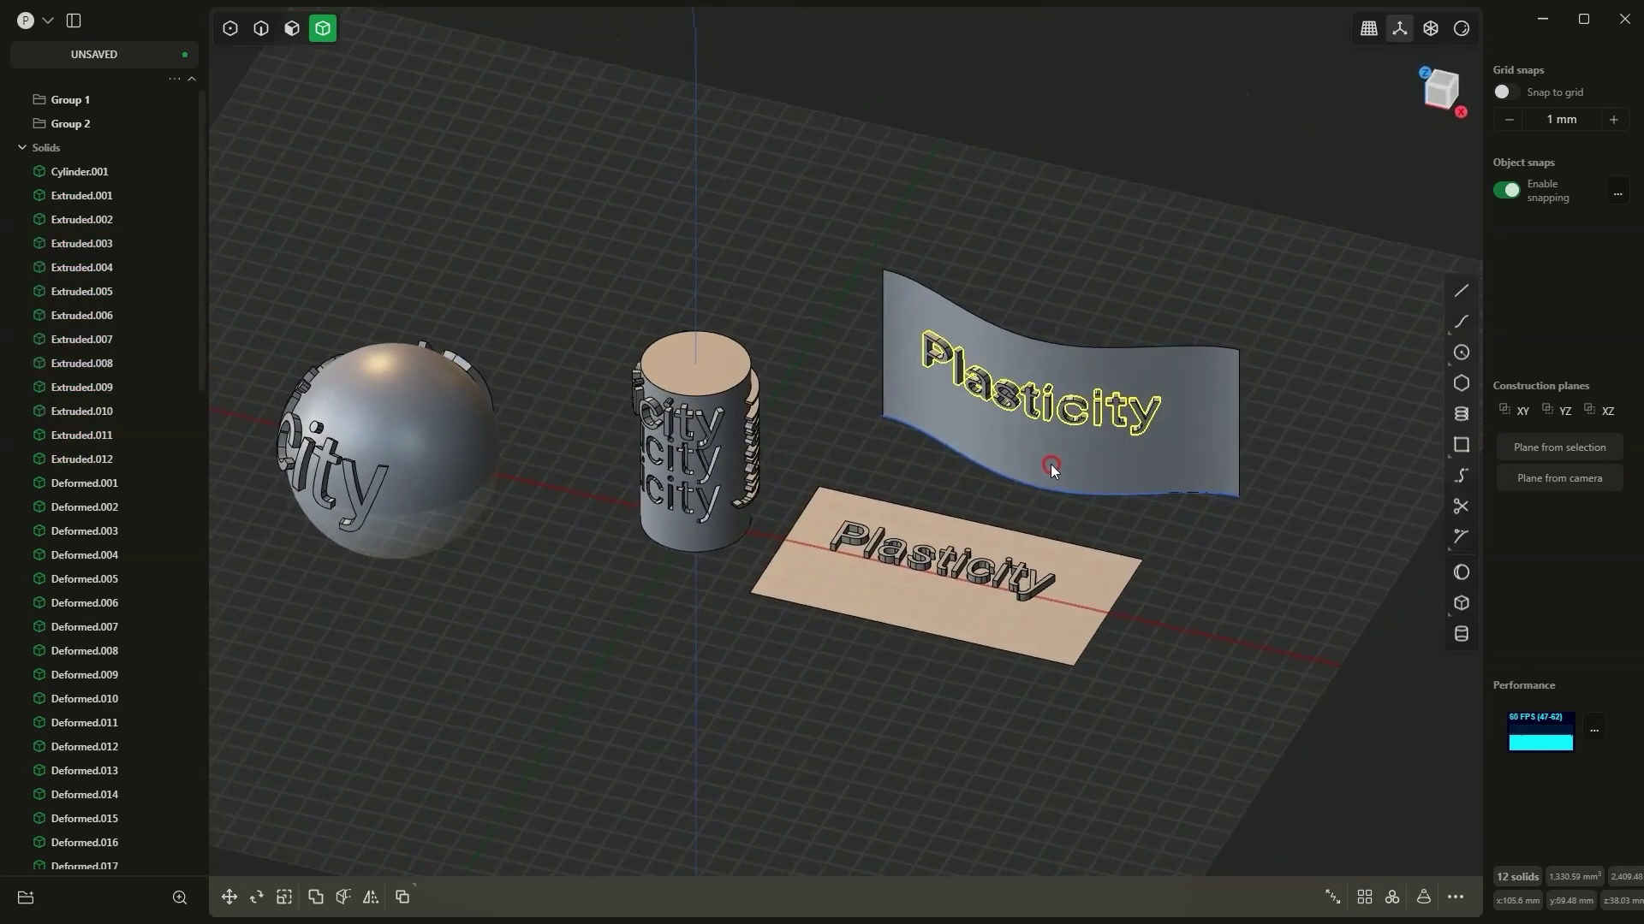
click(22, 147)
click(135, 220)
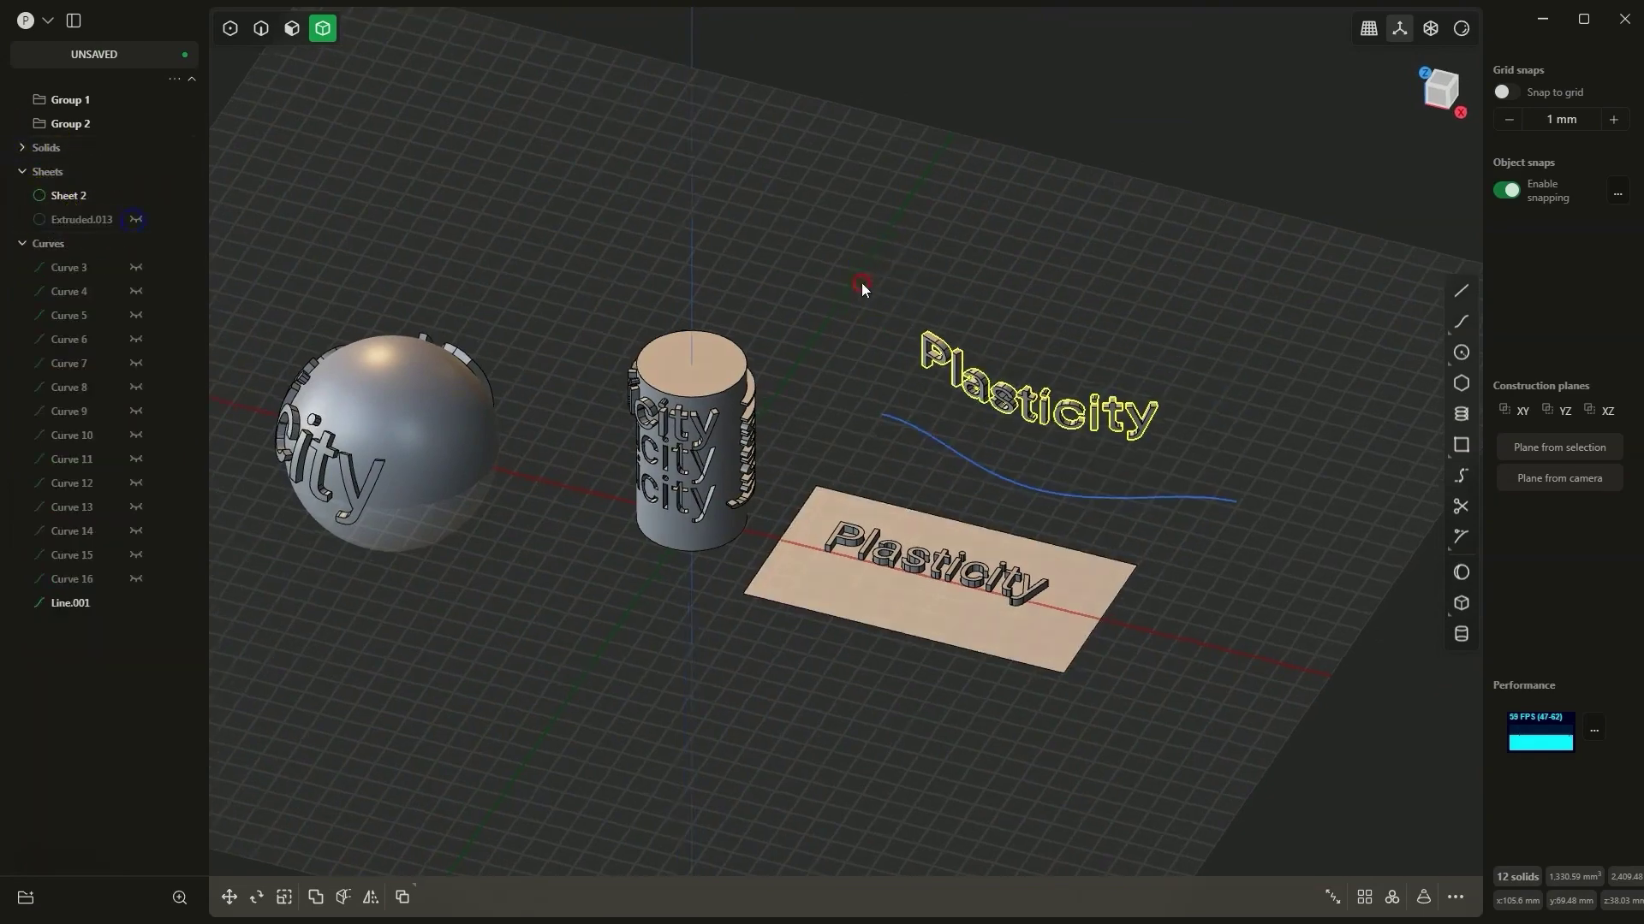
middle_drag(861, 282, 1117, 308)
click(118, 220)
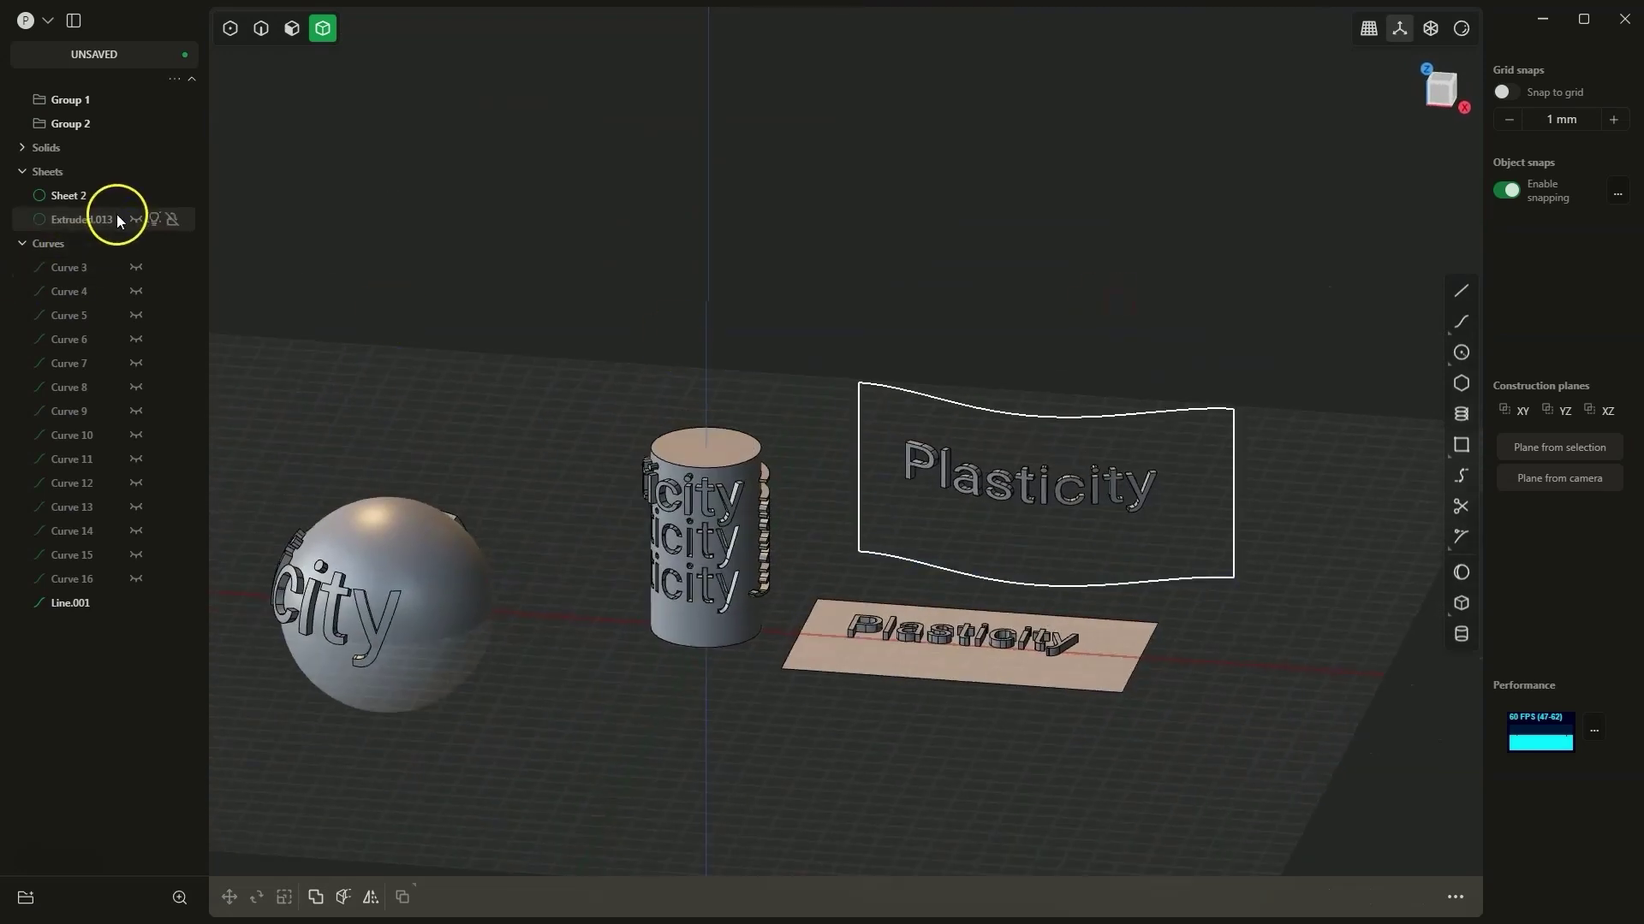
click(135, 220)
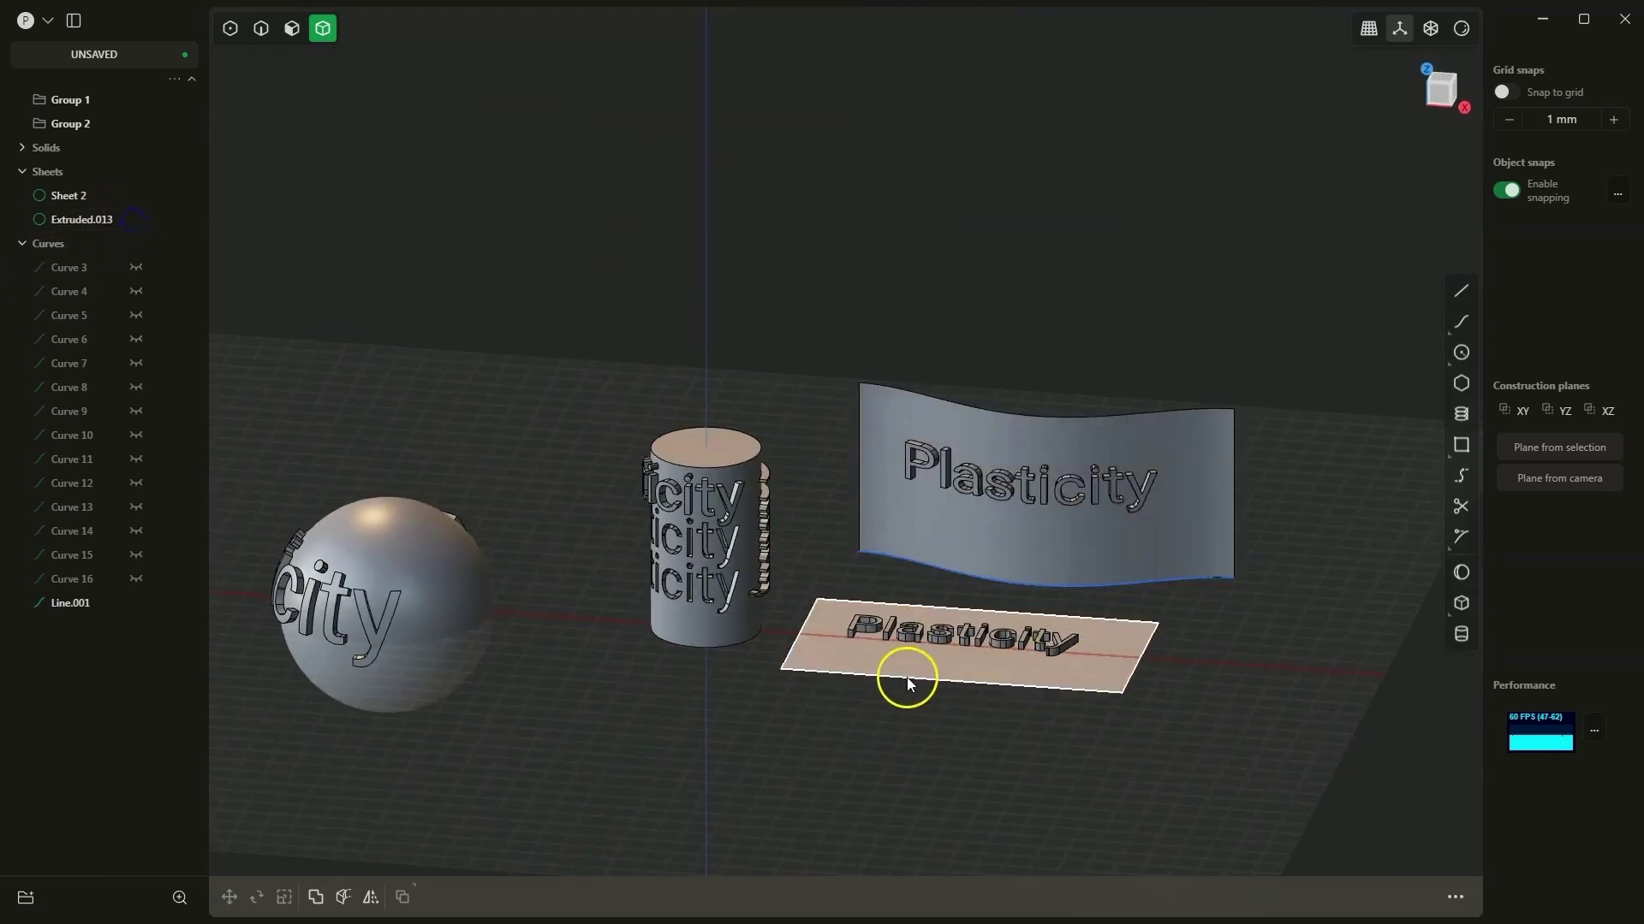
Create a small box with a square base of about 6.7 mm on the flat sheet, near the corner beside the letter P.
click(1461, 603)
click(823, 659)
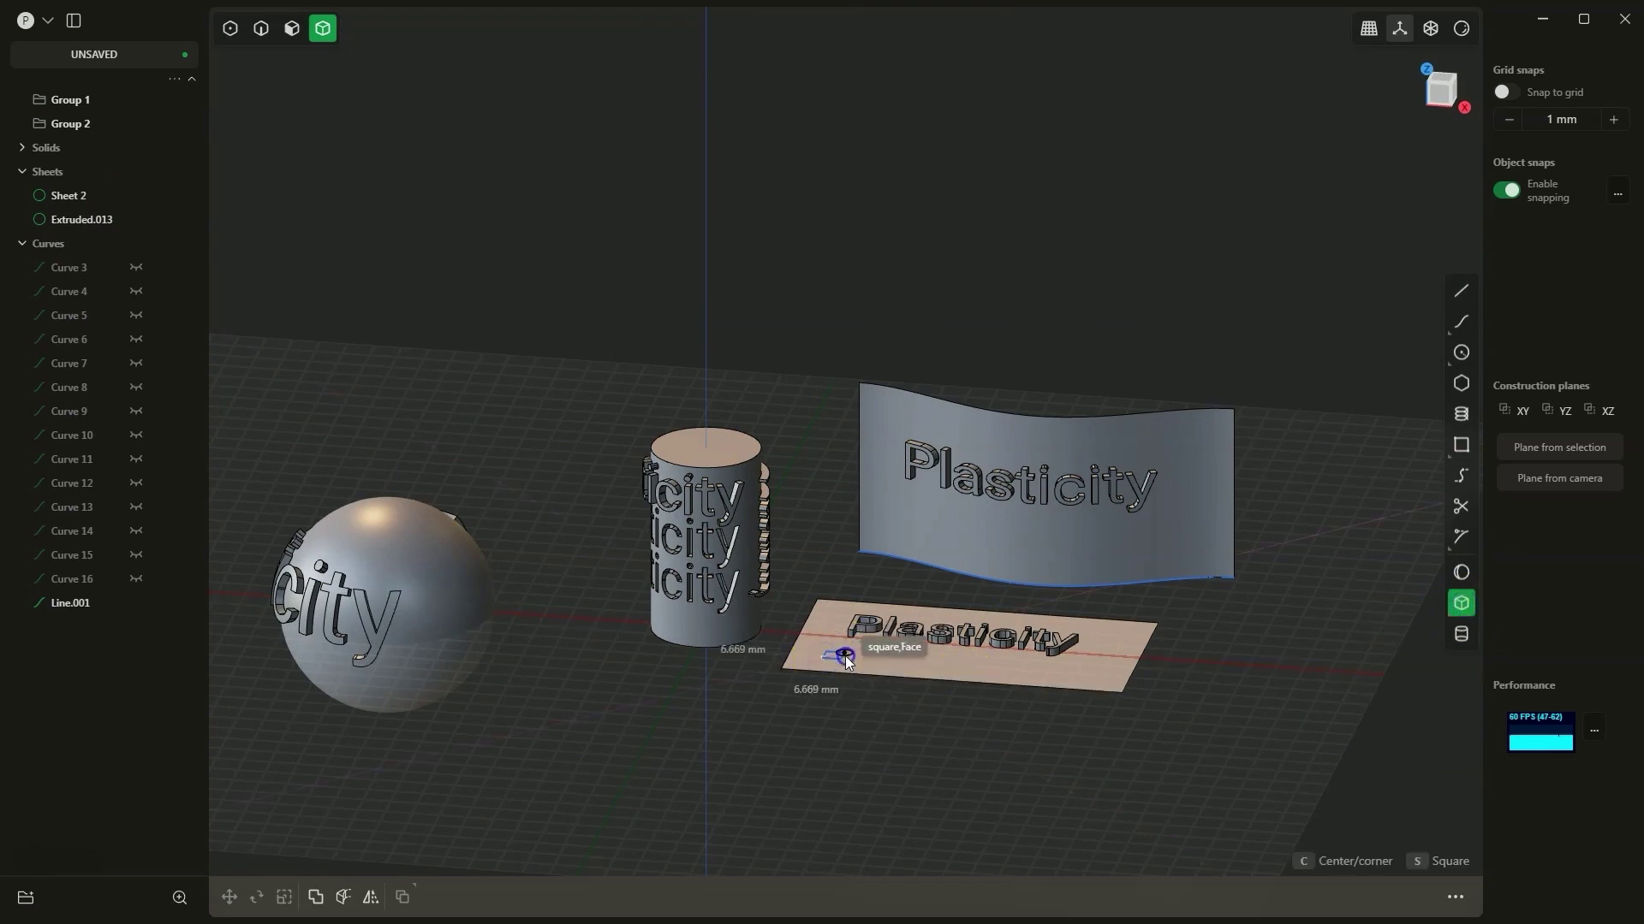
click(845, 656)
click(890, 658)
Create a second, larger box with a base of about 16.5 × 6.9 mm on the flat sheet, beside the small box below the letters.
middle_drag(891, 657, 921, 716)
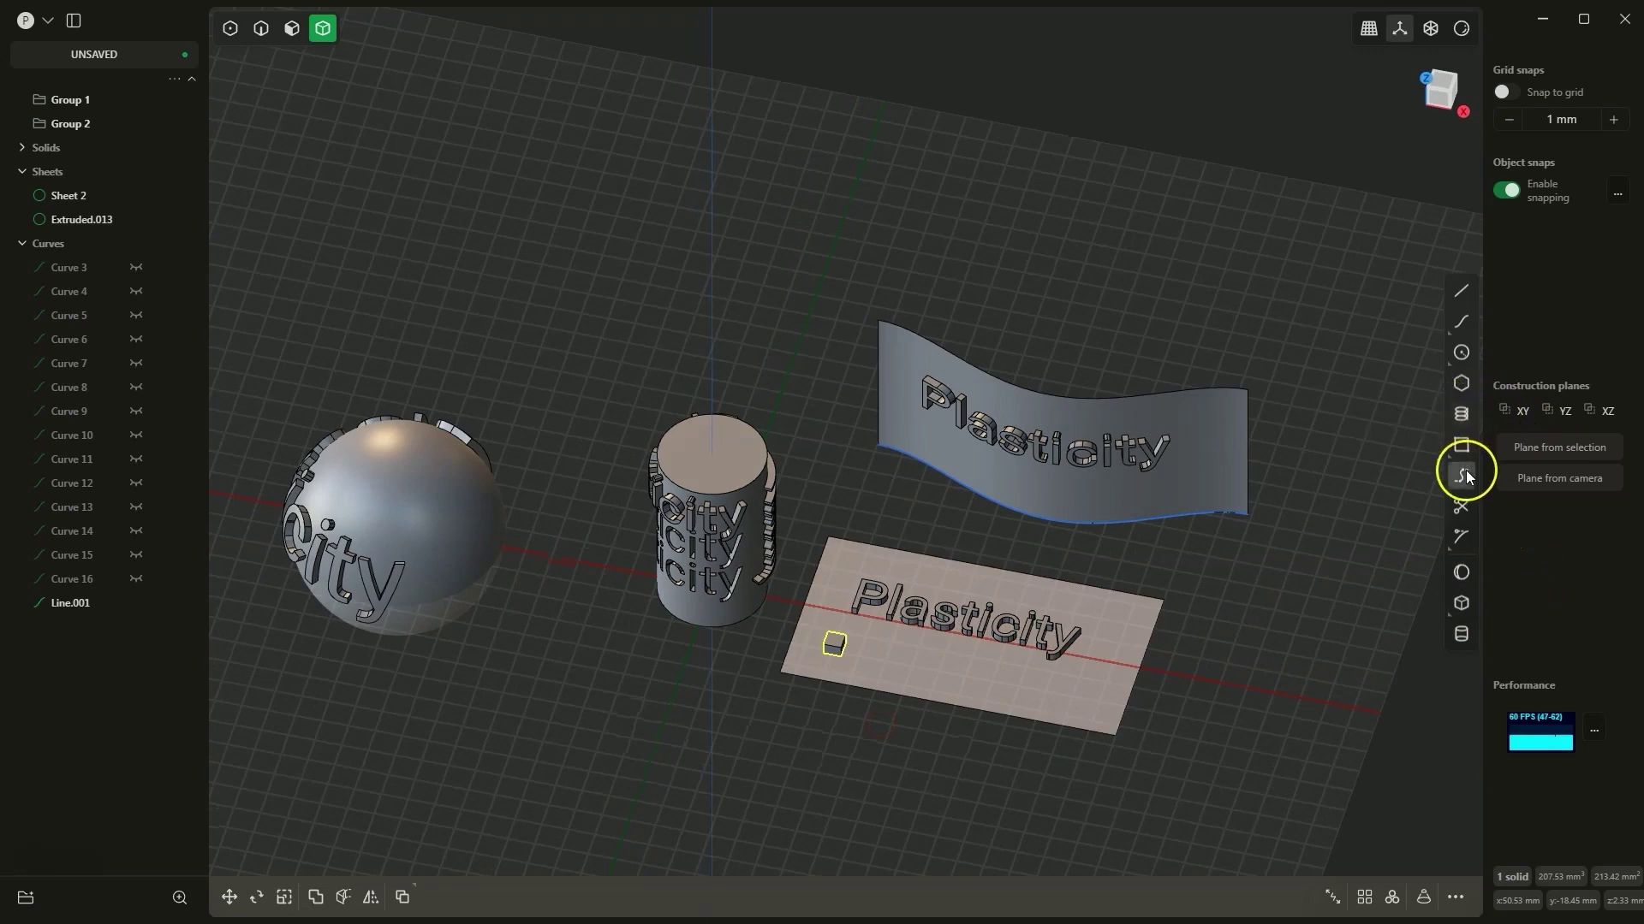
click(1462, 602)
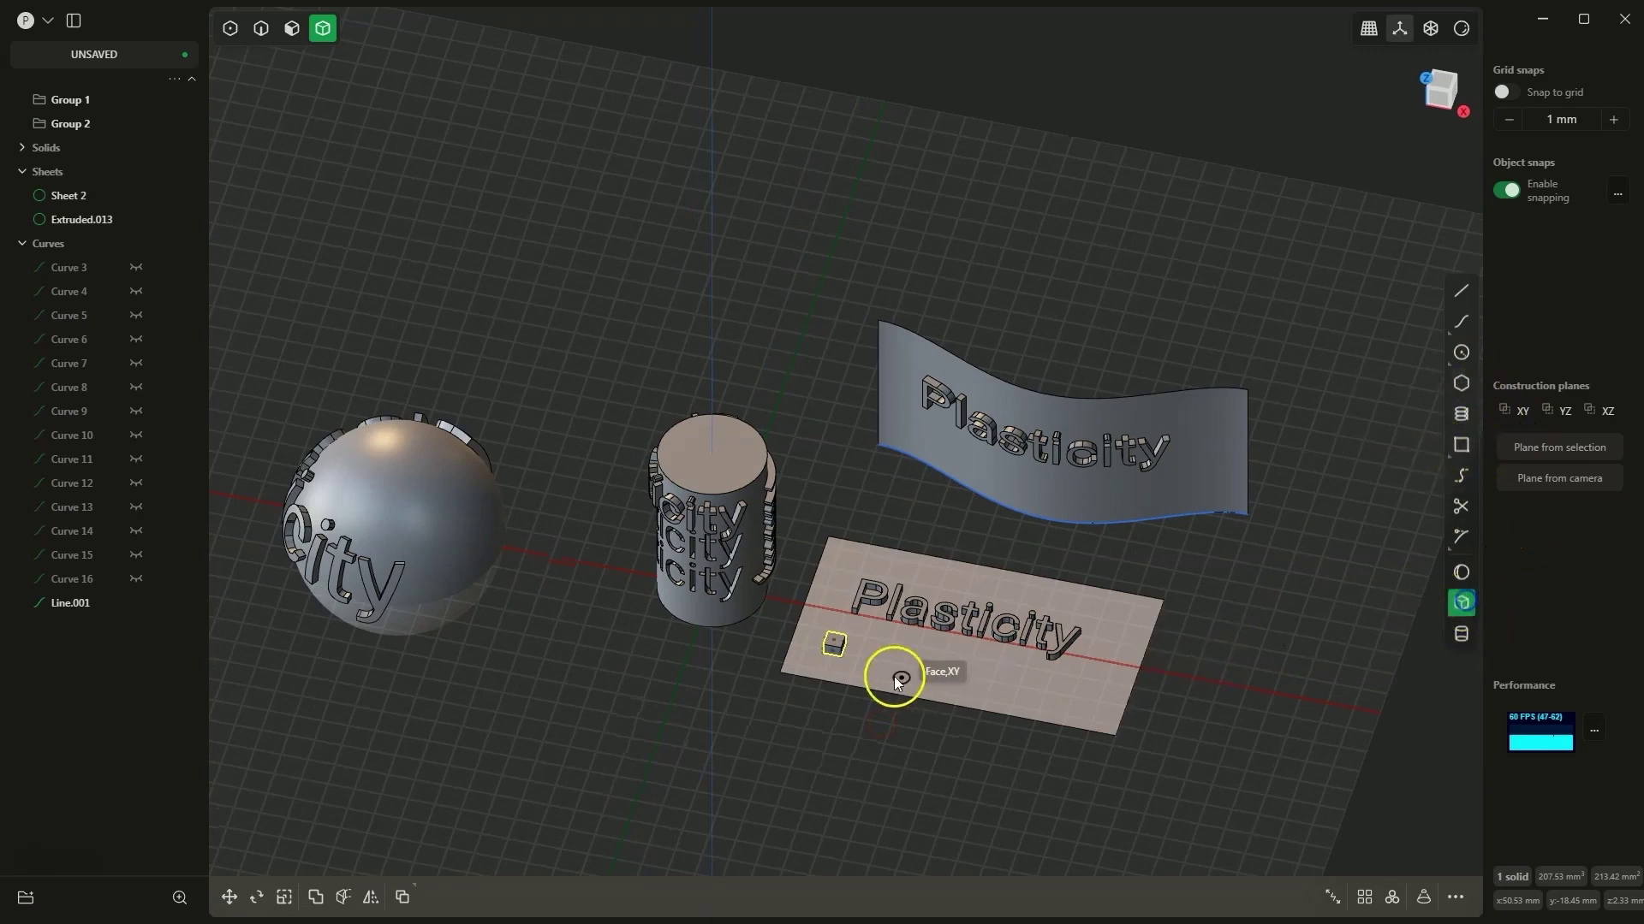
click(885, 660)
click(931, 655)
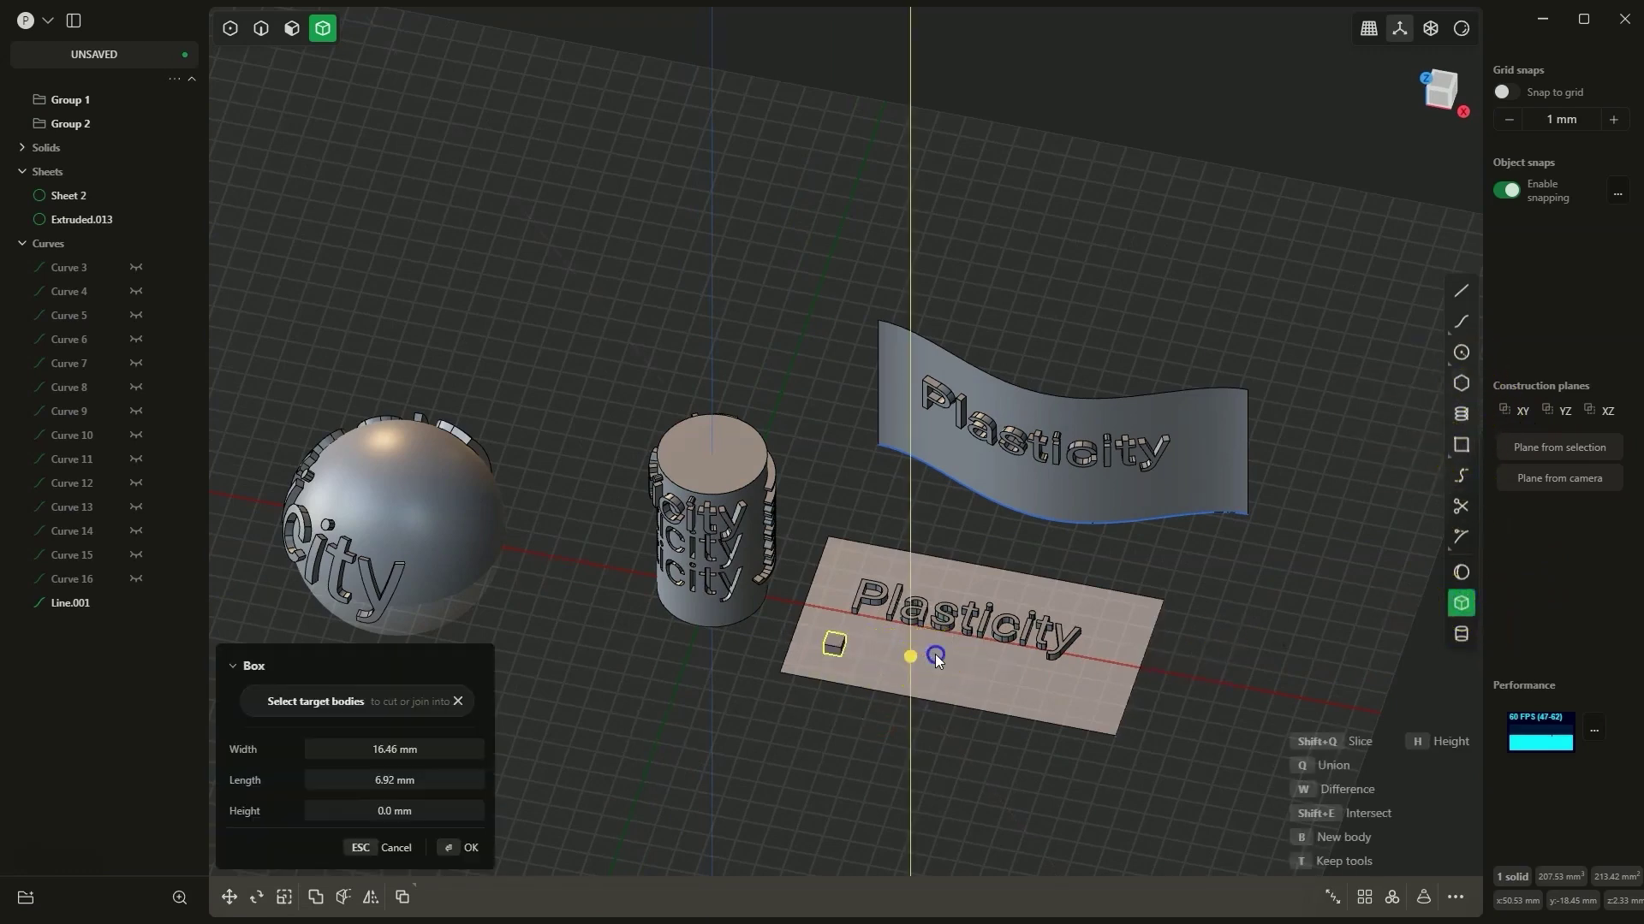
click(977, 682)
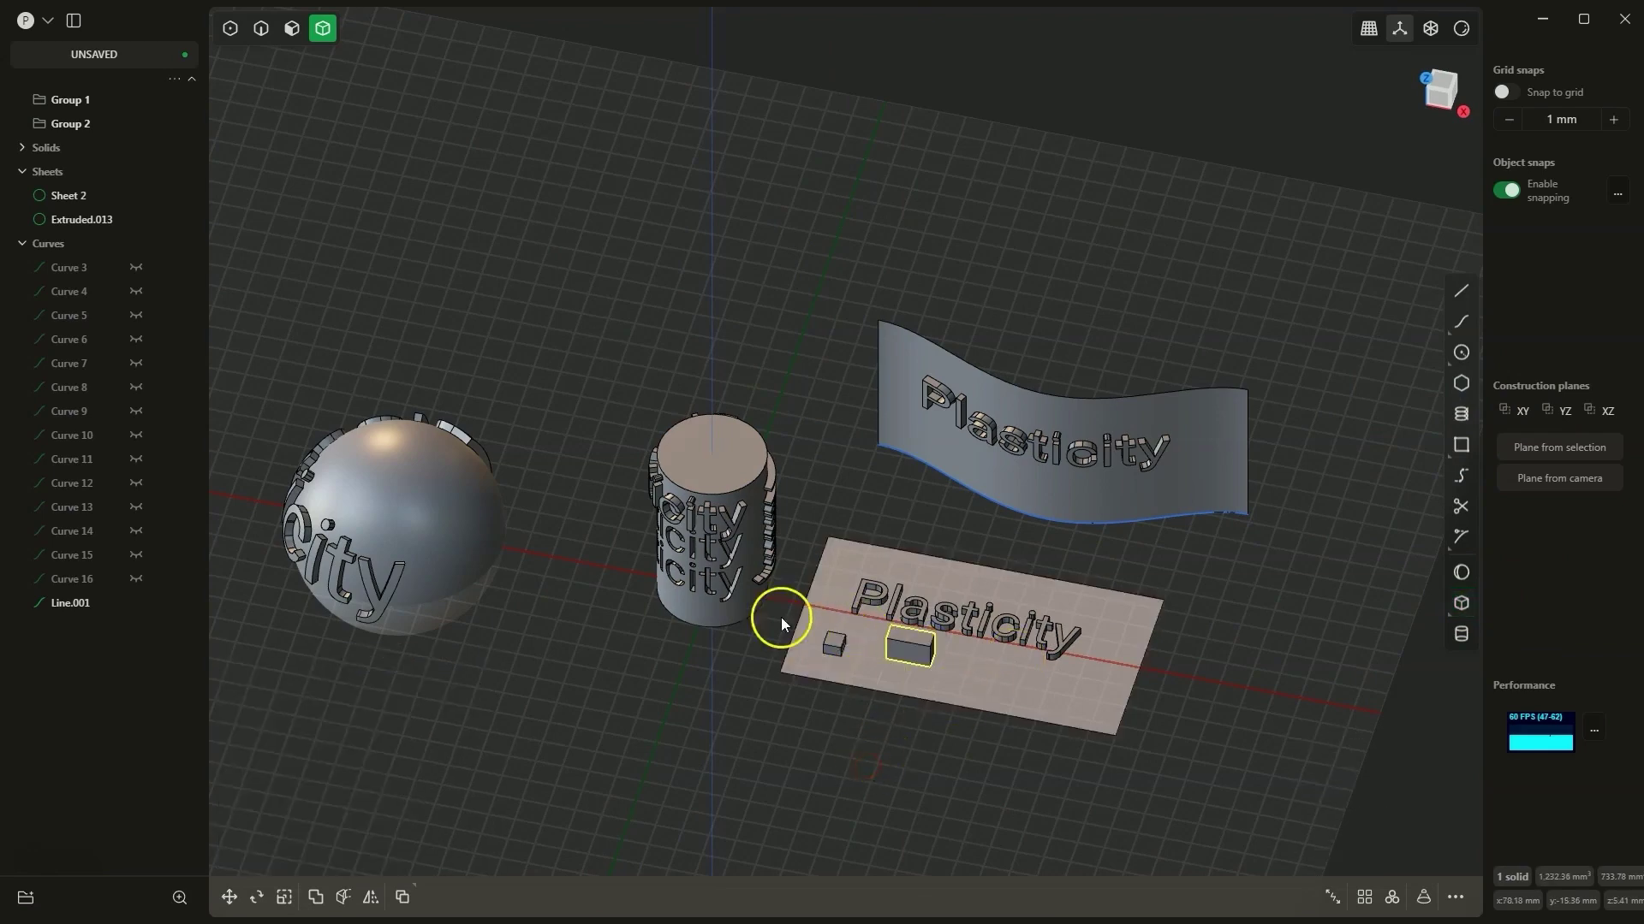
Deform both boxes onto the wavy sheet, using the flat sheet as reference face and leaving Keep Tools off.
click(835, 644)
shift+click(909, 643)
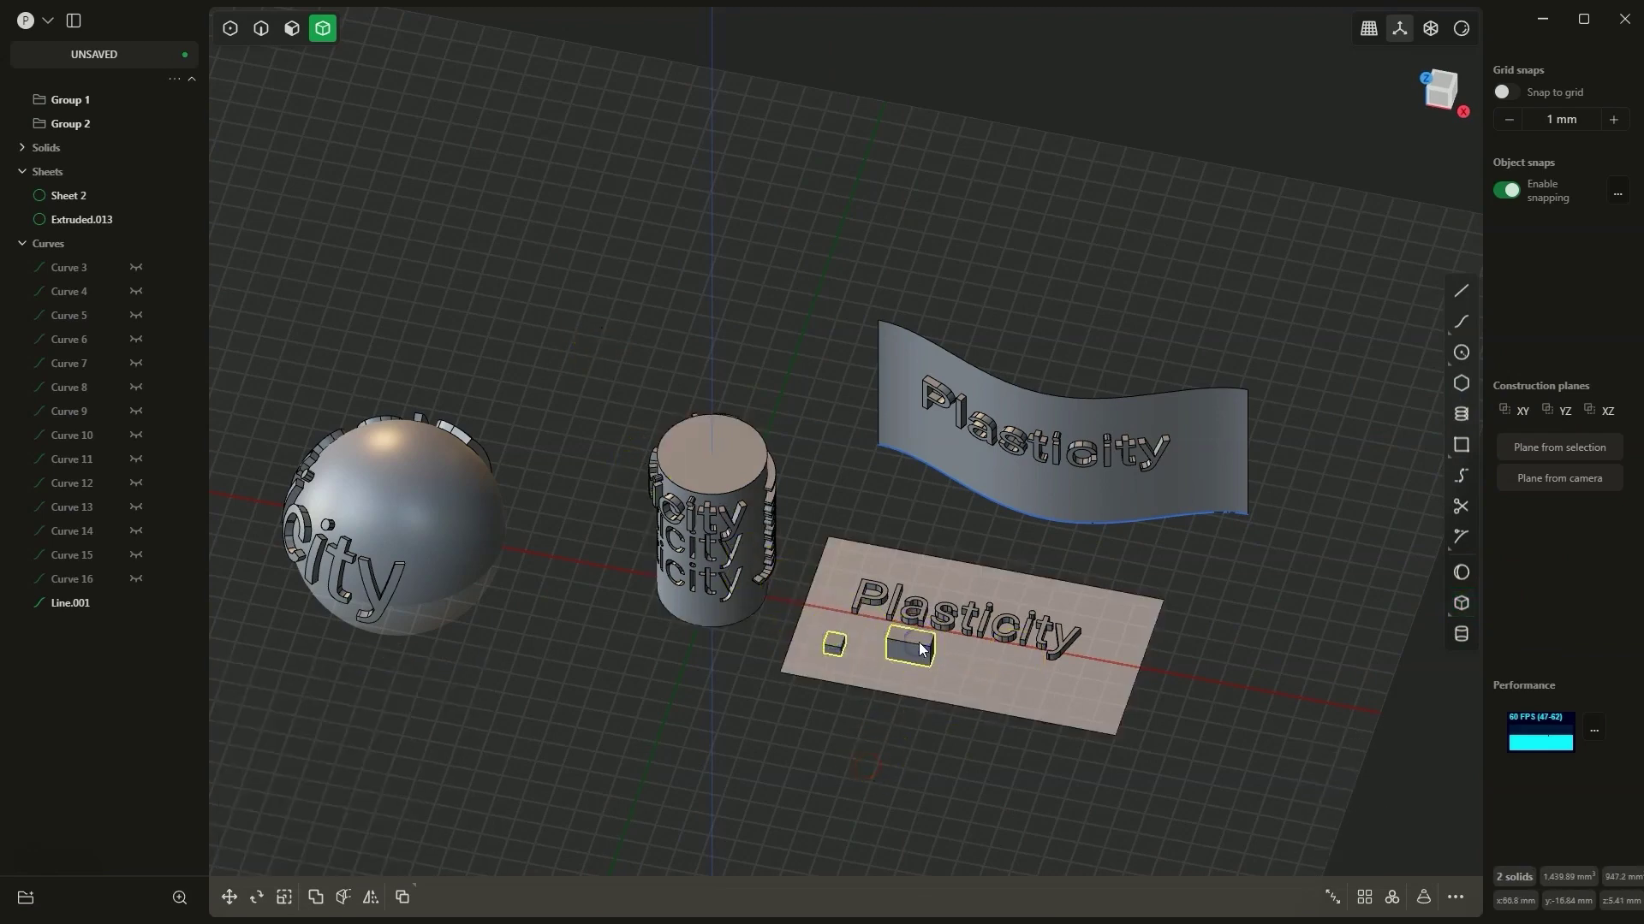
text(fdef)
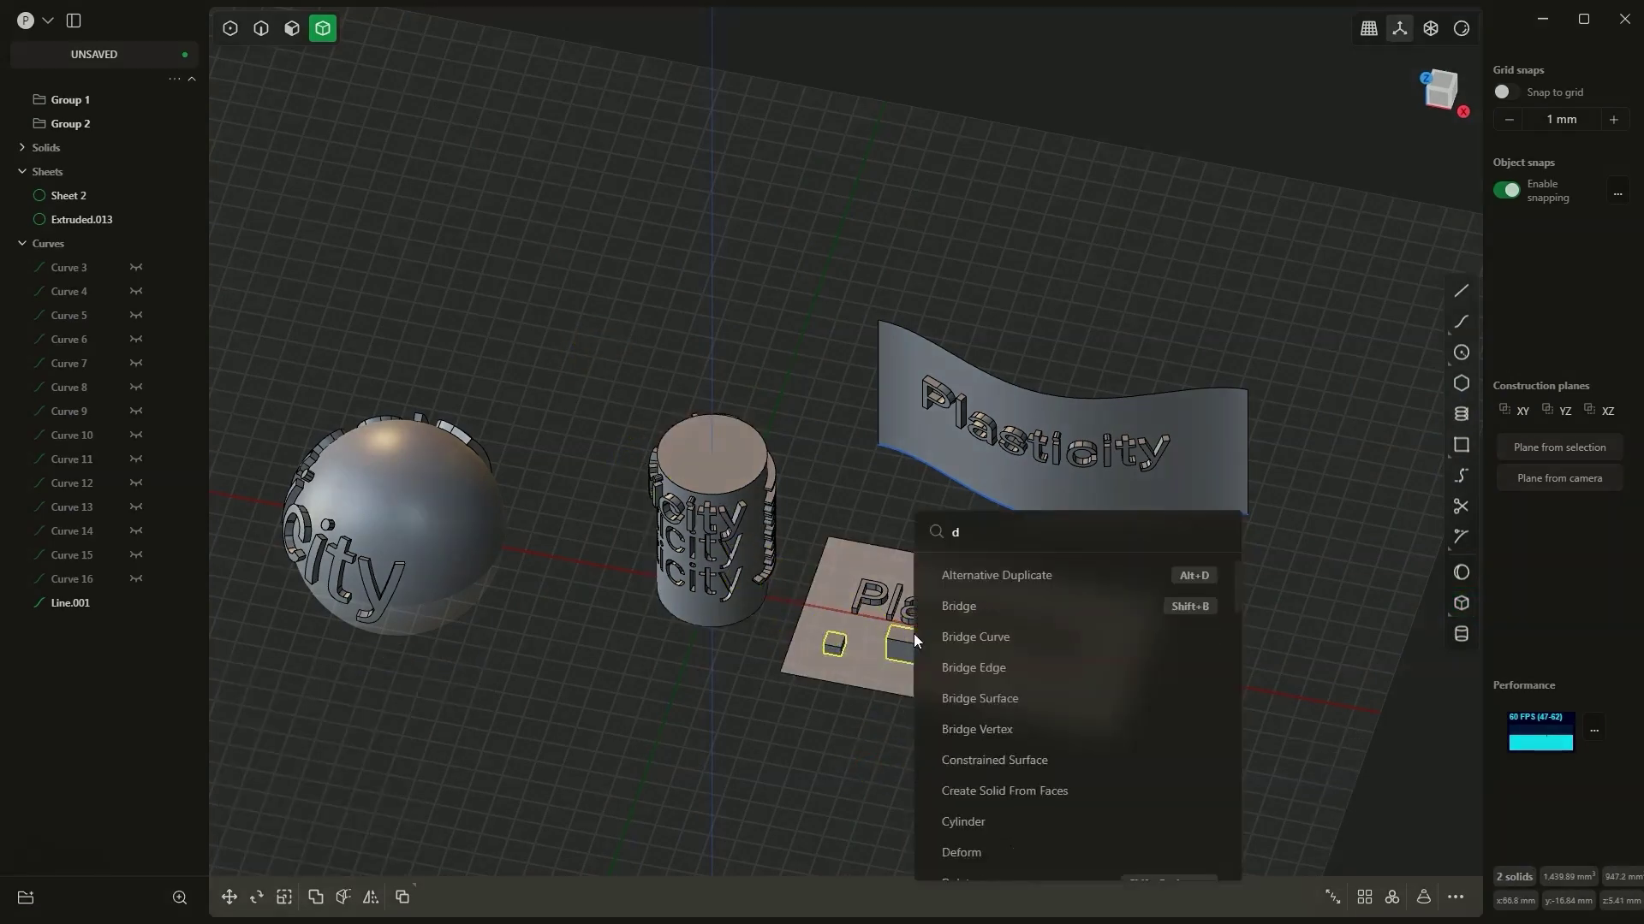
click(969, 579)
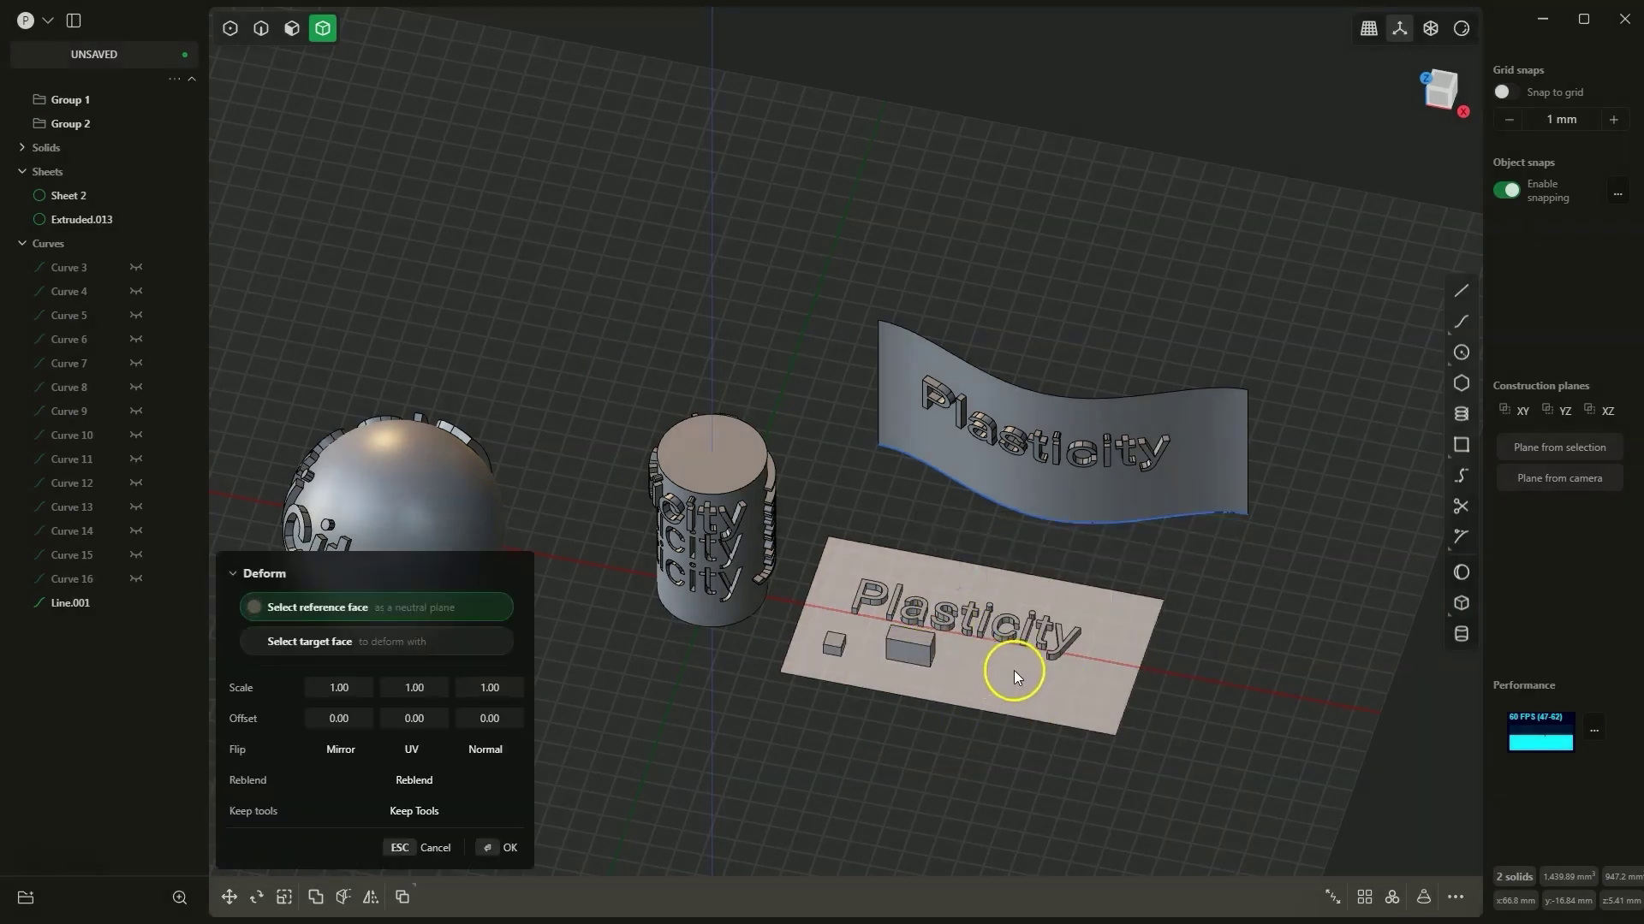
click(998, 685)
click(1056, 492)
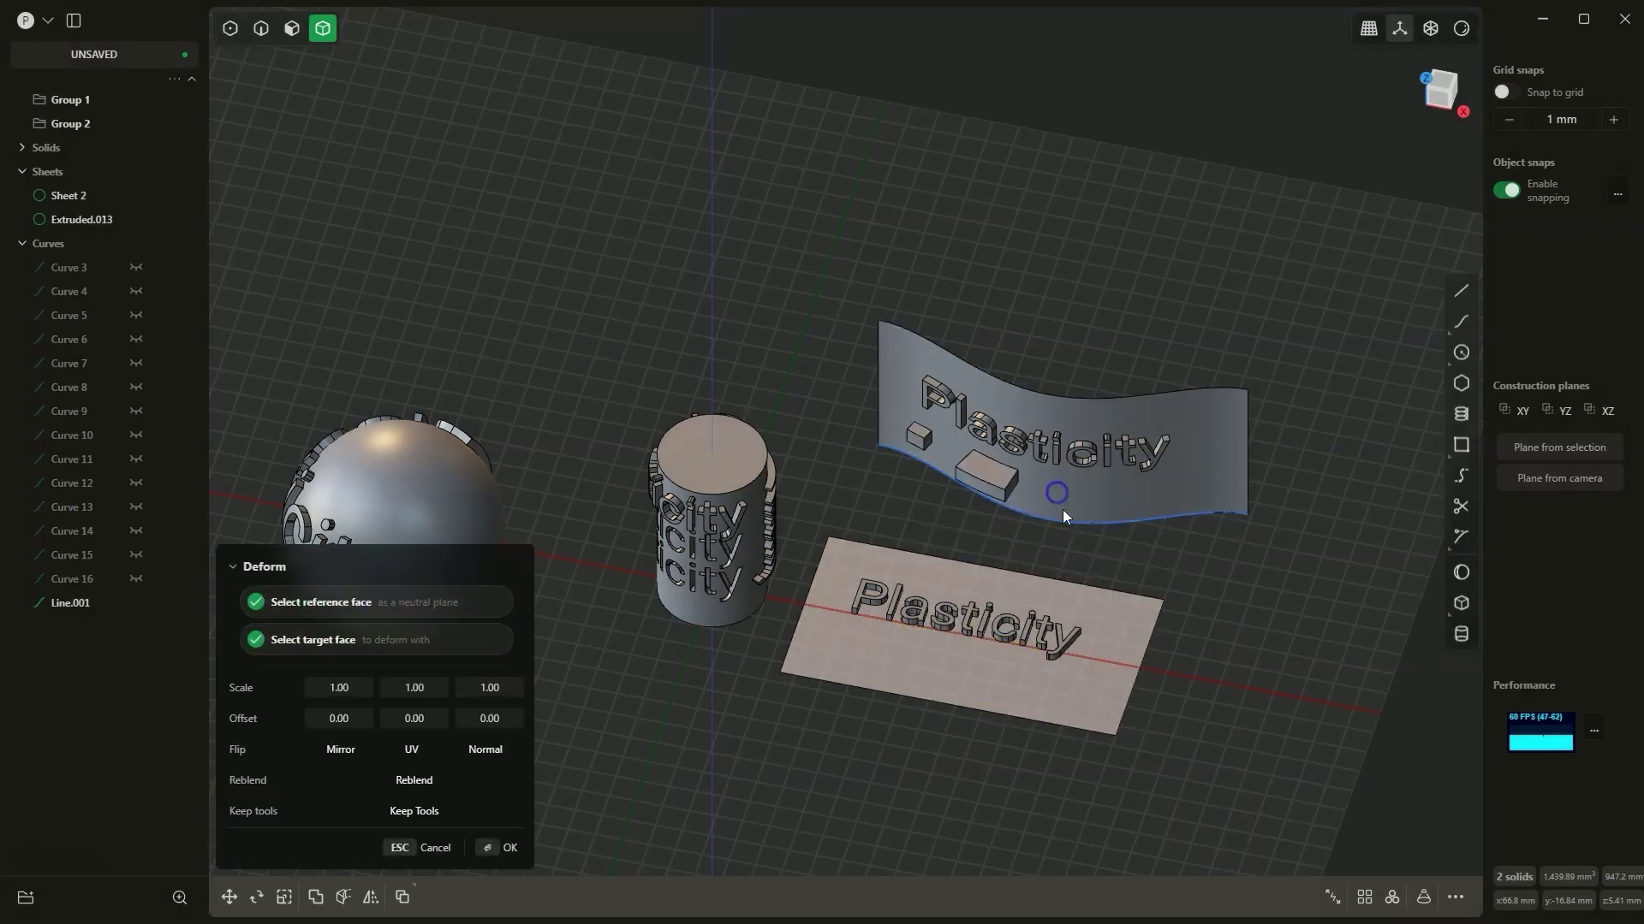
click(501, 848)
middle_drag(957, 527, 982, 581)
key(Escape)
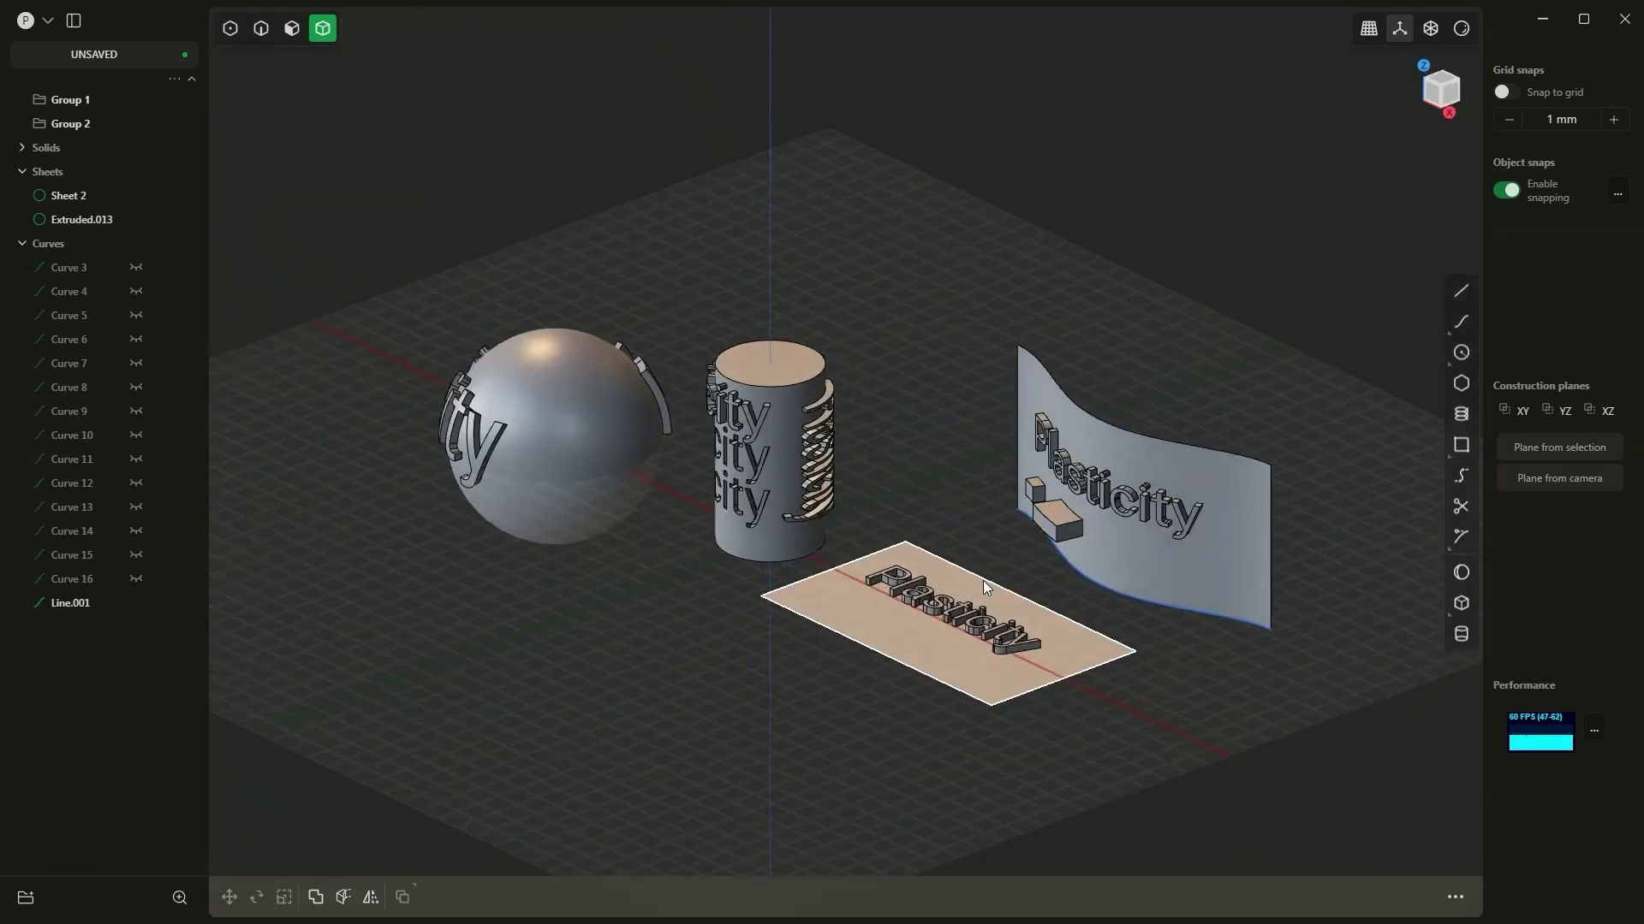